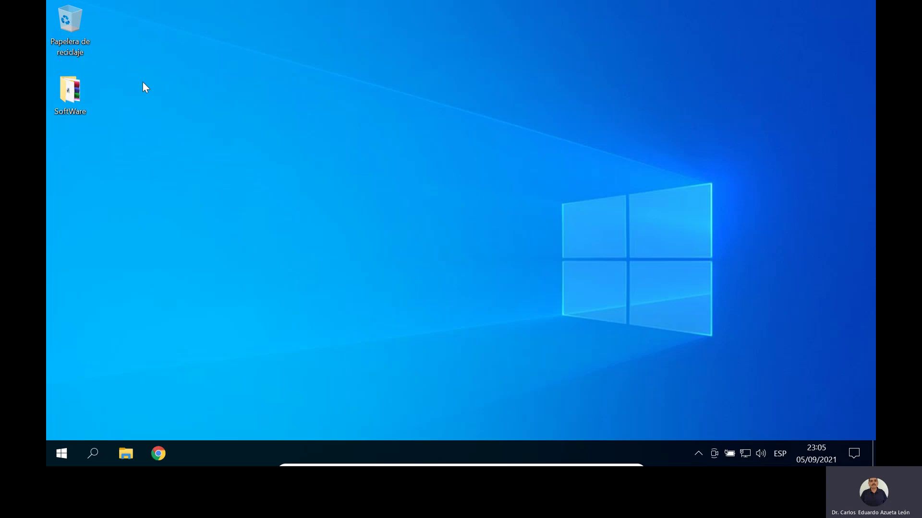
Step: Open the SoftWare folder on the desktop to show its installers
double_click(74, 94)
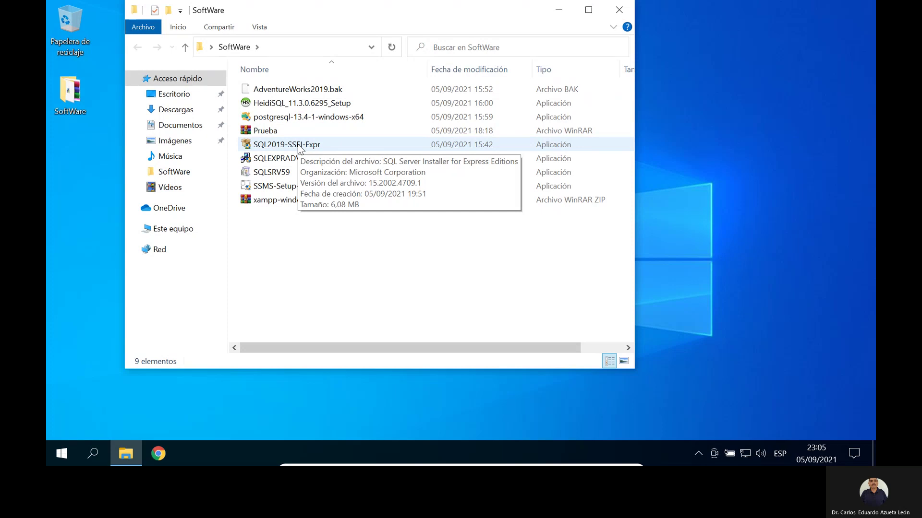
Step: Run SQL2019-SSEI-Expr, choose Descargar medios, then exit the installer after confirming
double_click(308, 145)
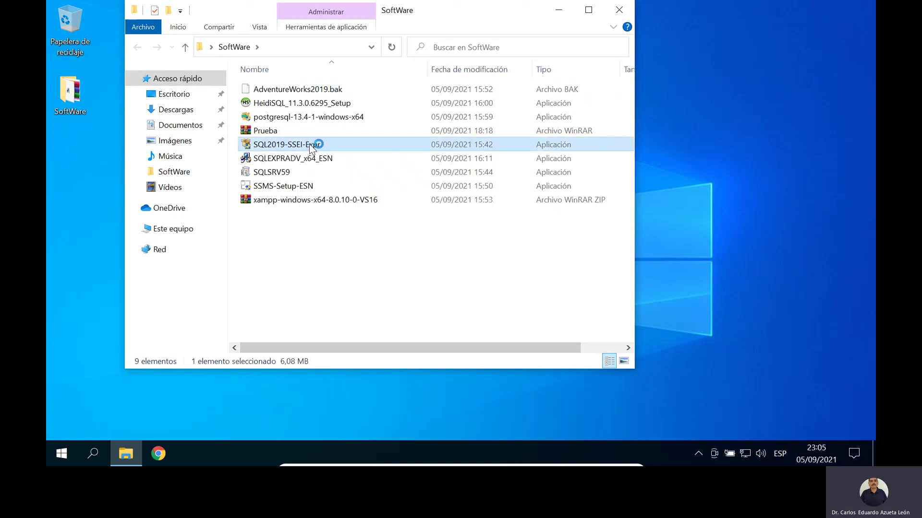
left_click(431, 320)
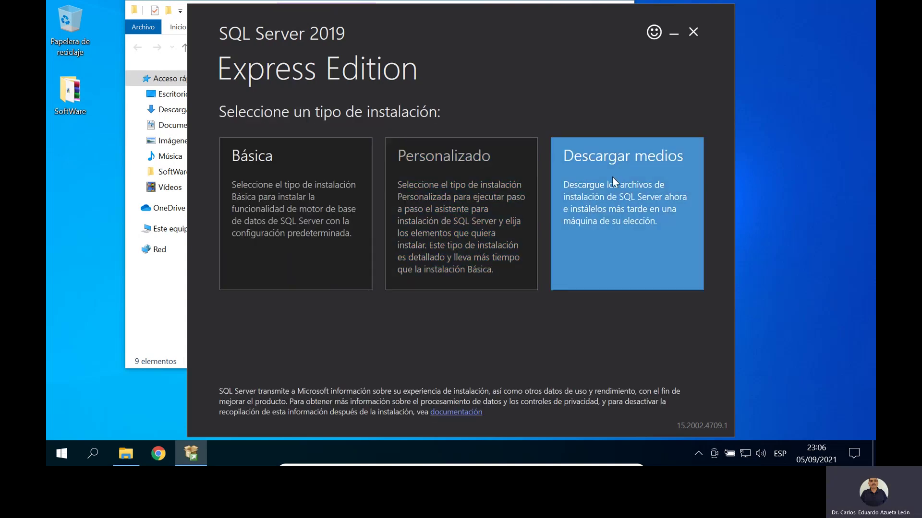
left_click(613, 181)
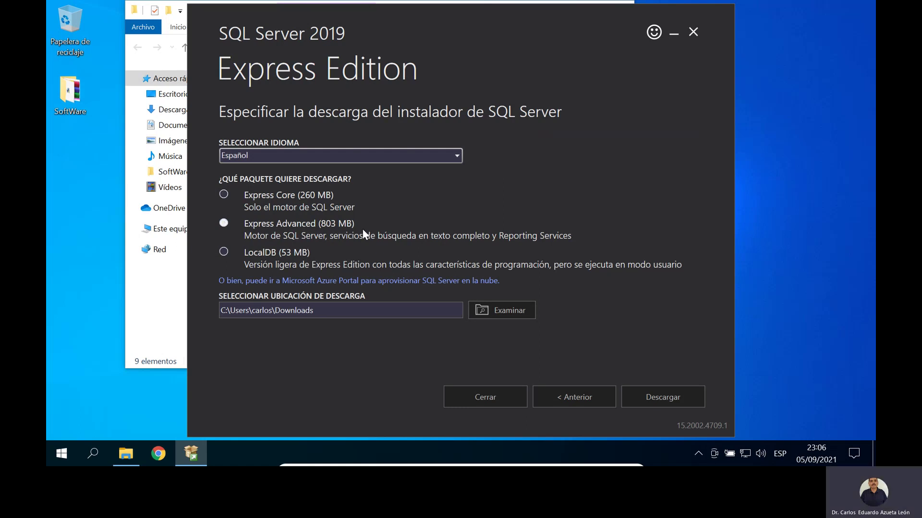
left_click(473, 398)
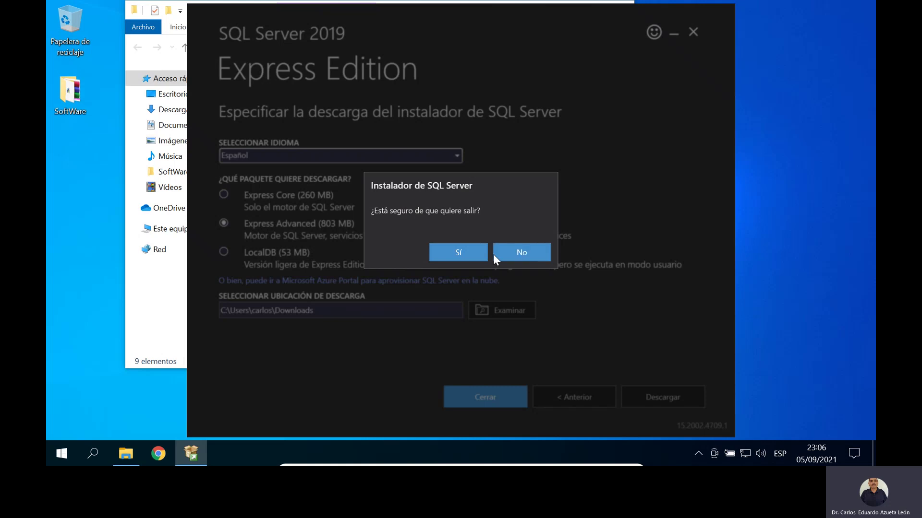
left_click(459, 254)
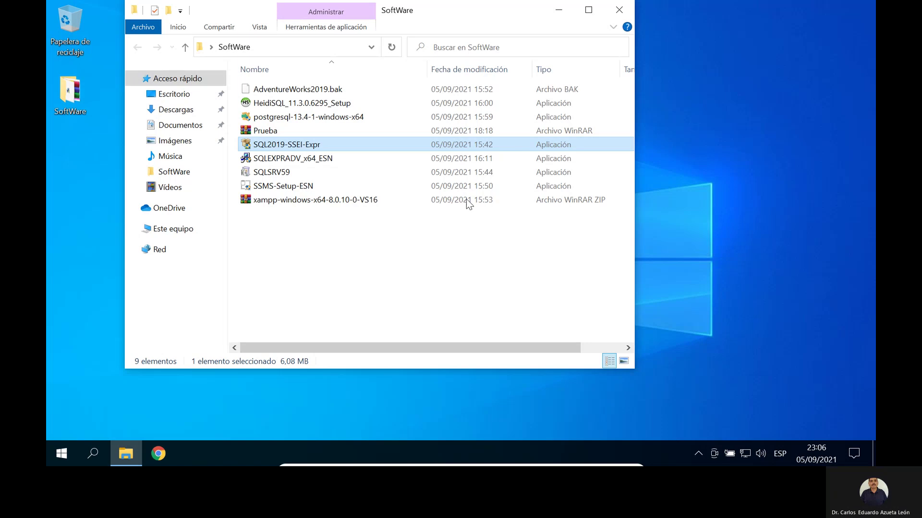
left_click(61, 462)
mouse_move(110, 369)
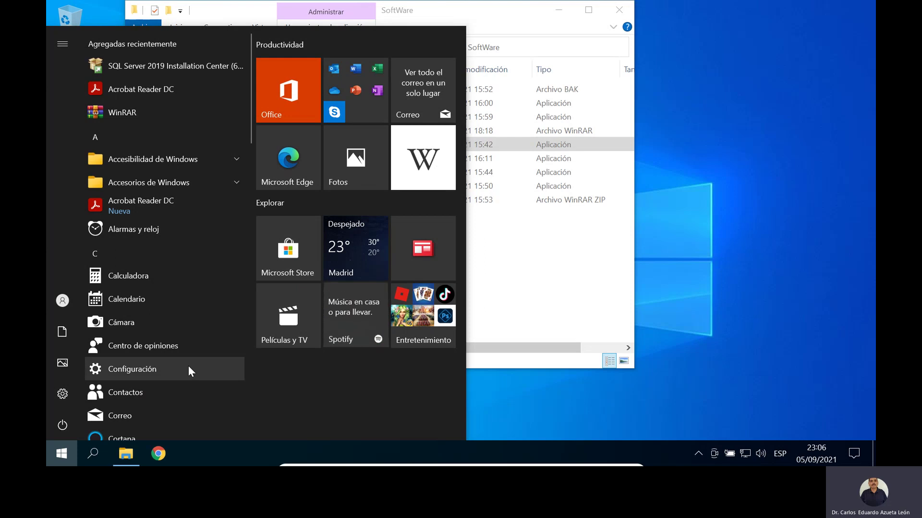
mouse_move(60, 399)
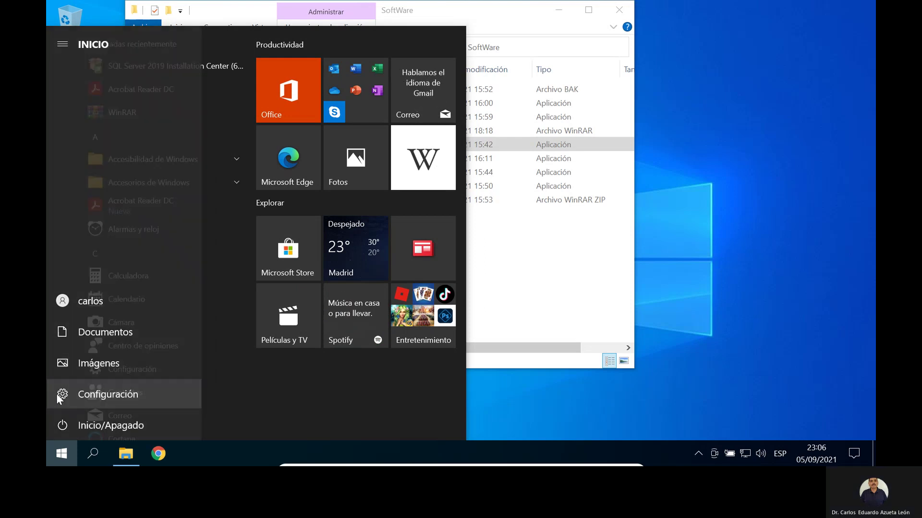
left_click(60, 399)
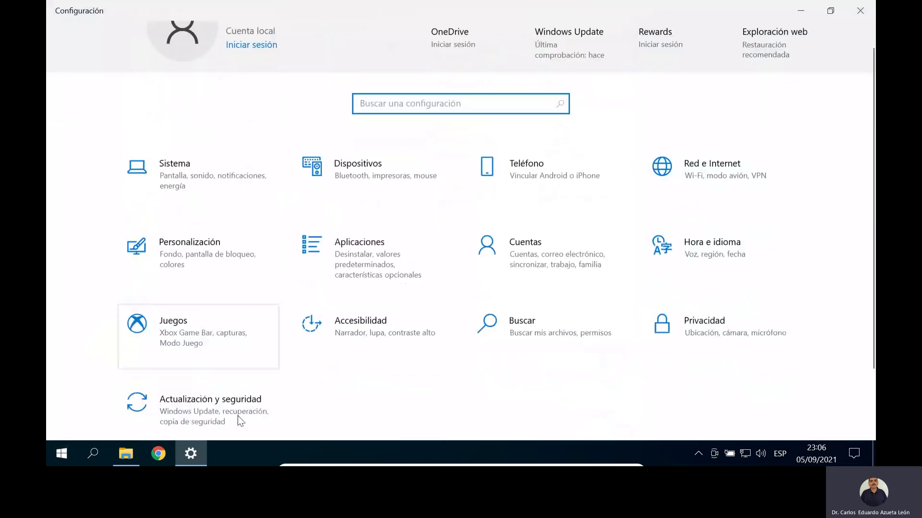
scroll(238, 416, "down", 2)
left_click(211, 352)
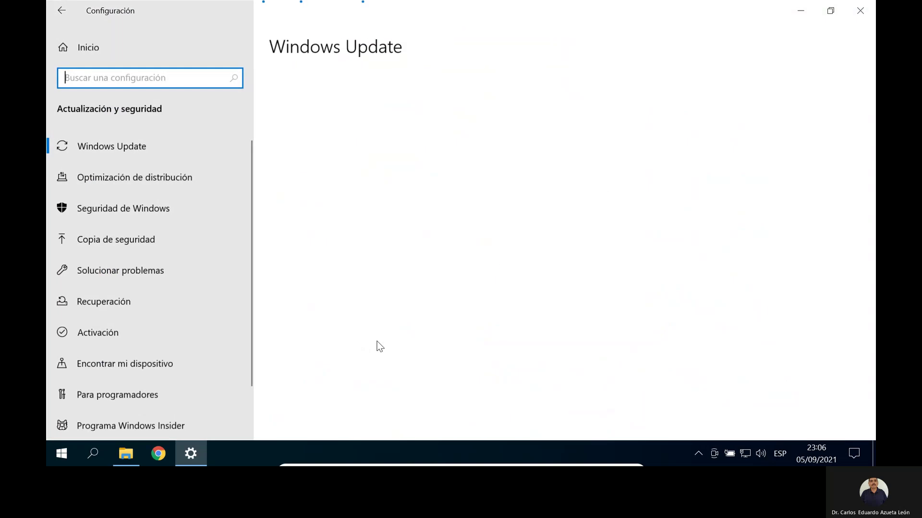
left_click(75, 48)
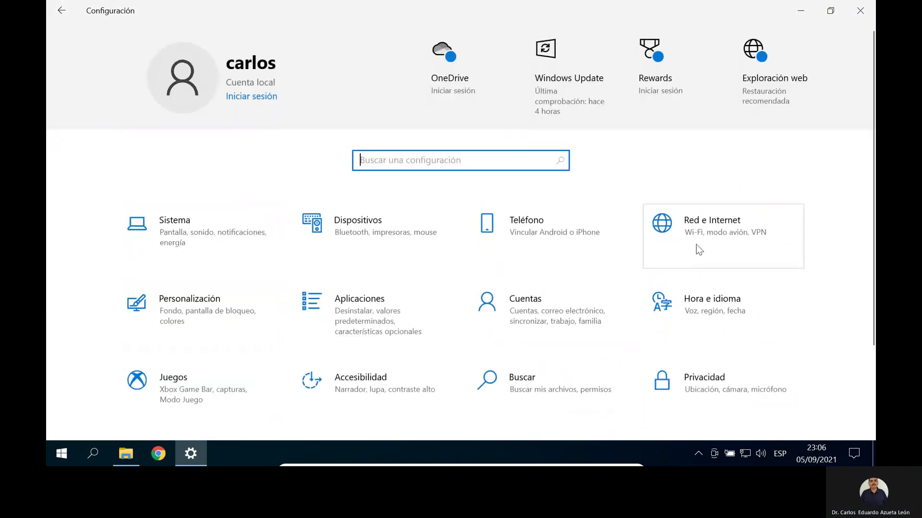
scroll(701, 250, "down", 2)
left_click(723, 196)
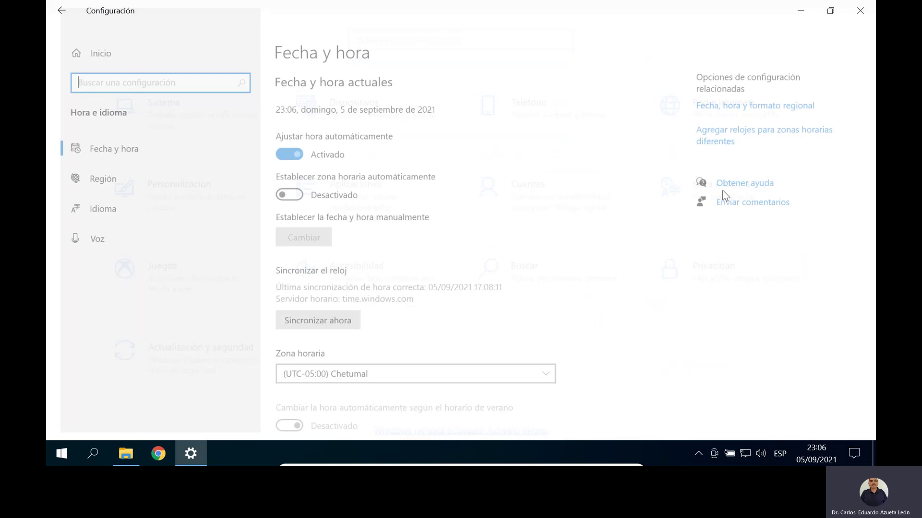
scroll(471, 238, "down", 3)
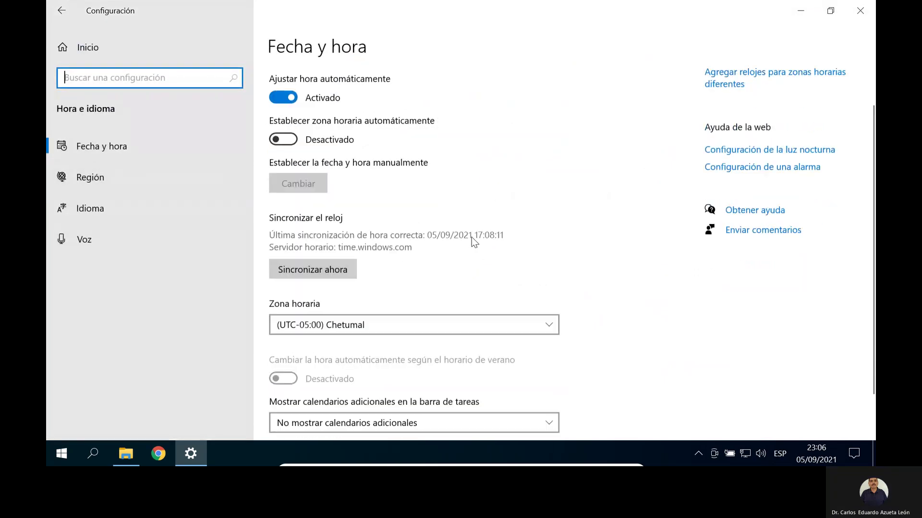
scroll(471, 236, "up", 3)
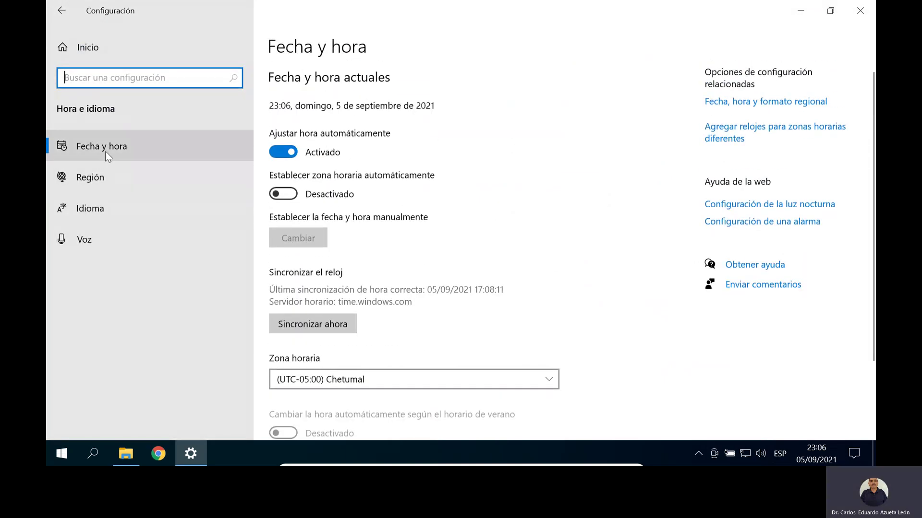
left_click(96, 177)
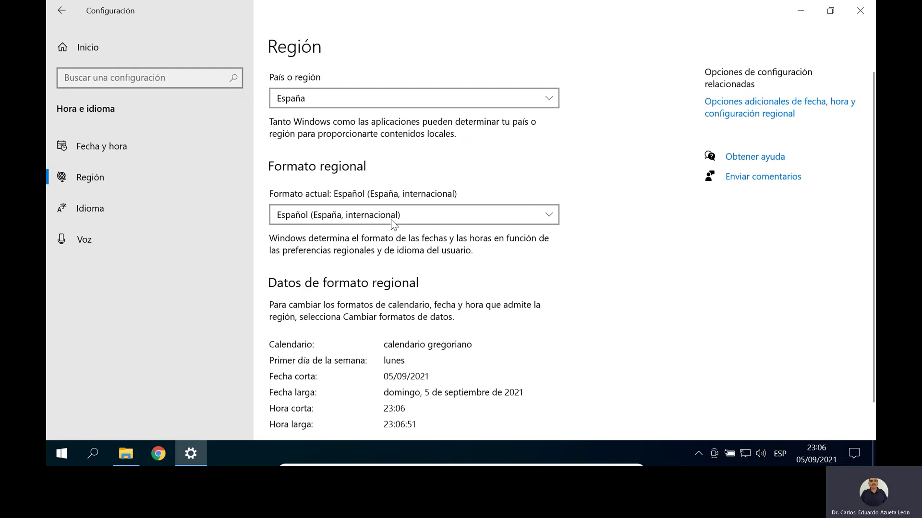
left_click(101, 208)
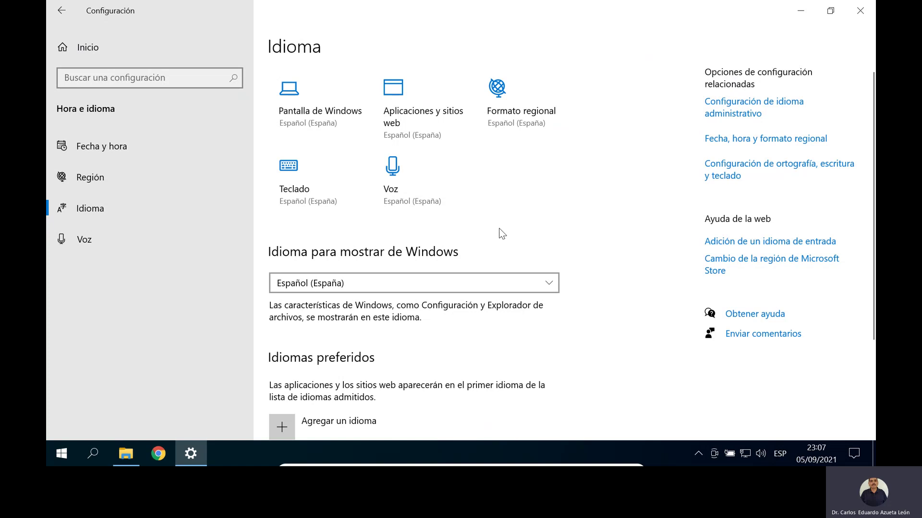
left_click(859, 10)
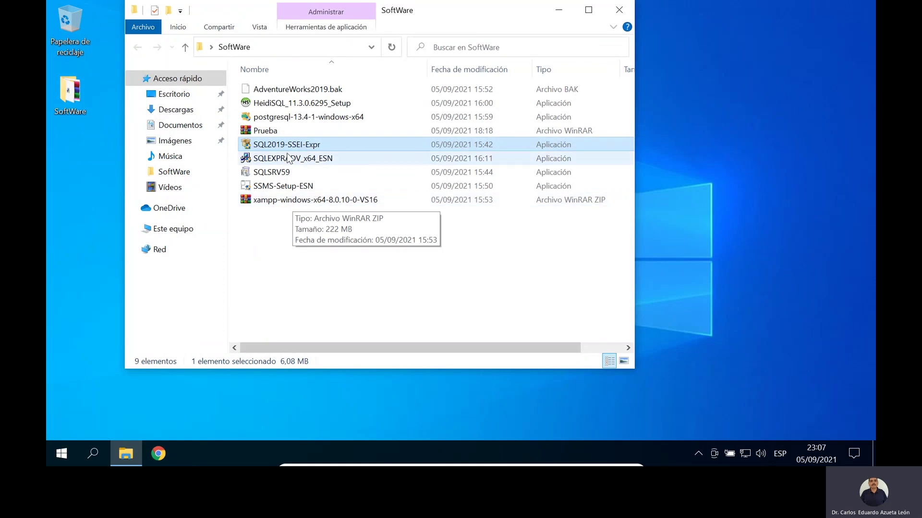
Step: Run SQLEXPRADV_x64_ESN, extract to the default folder, and minimize the SoftWare window
left_click(288, 160)
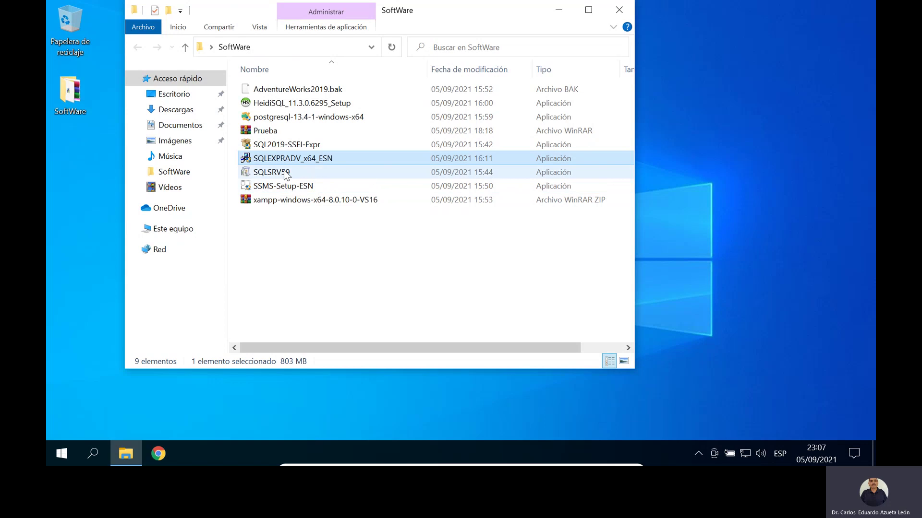
double_click(285, 161)
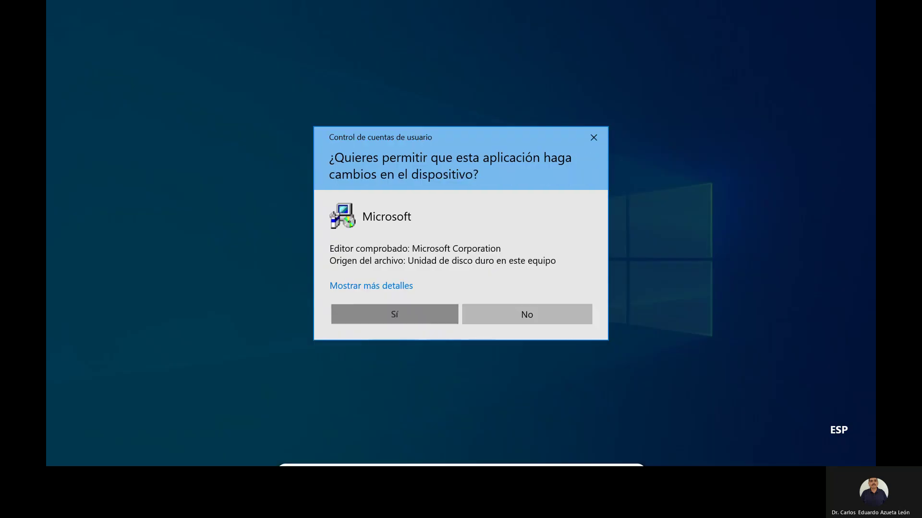
left_click(394, 314)
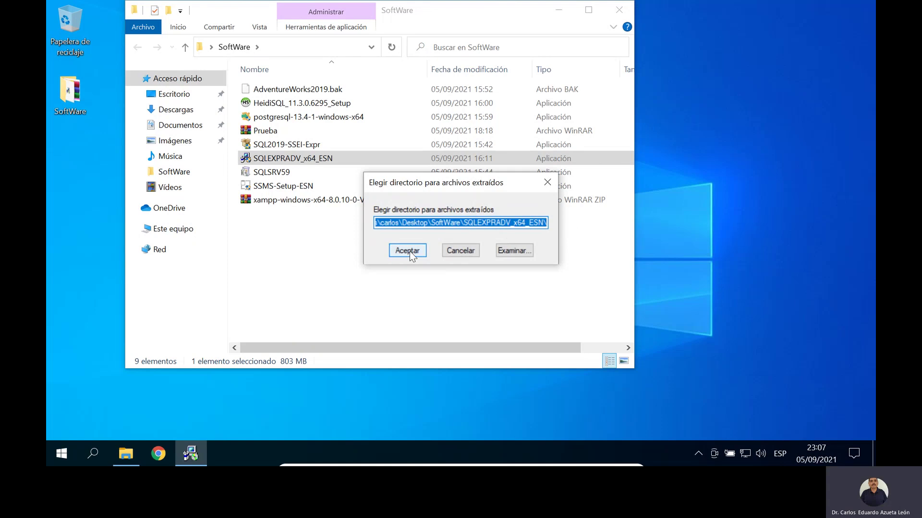
left_click(411, 254)
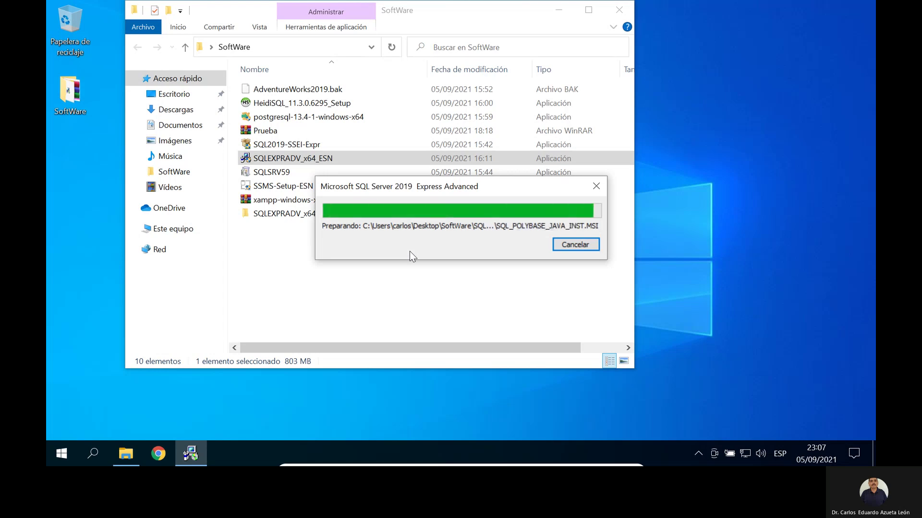
left_click(559, 10)
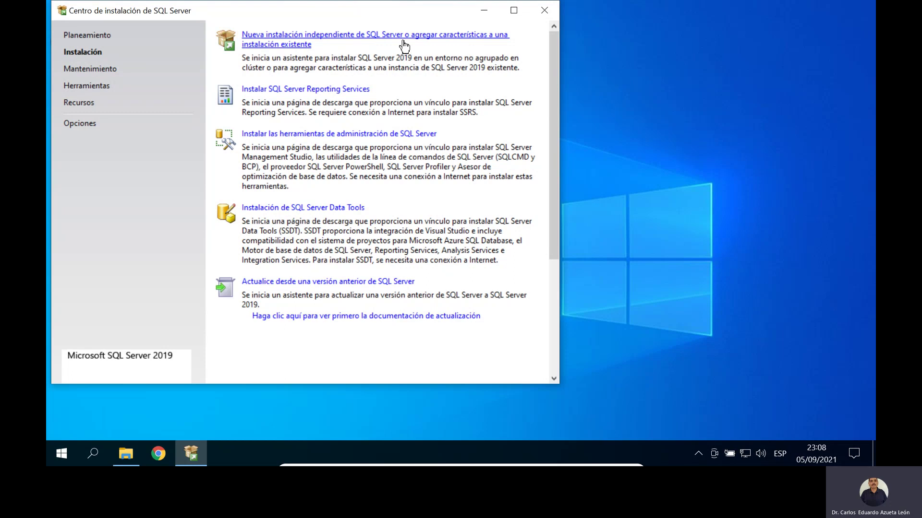
Step: Start a new standalone installation and pass the product updates and install rules checks
left_click(345, 44)
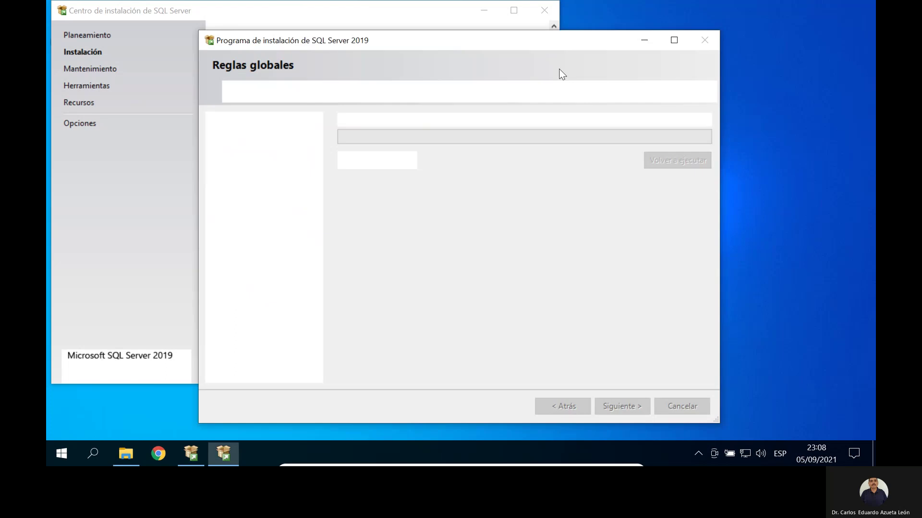
left_click_drag(500, 38, 422, 34)
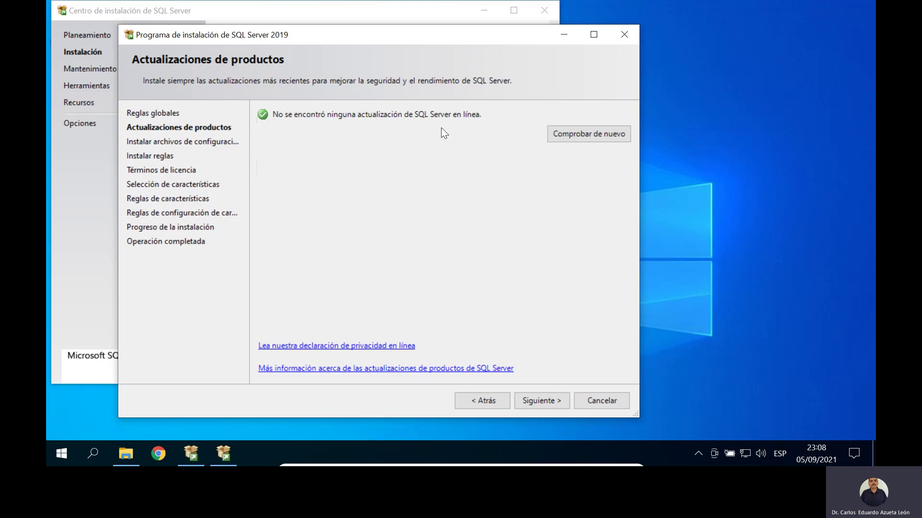
left_click(542, 404)
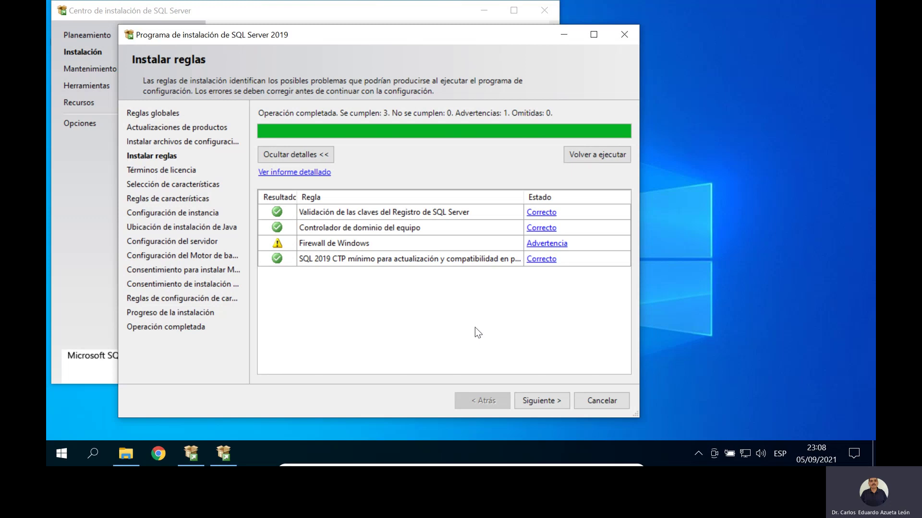
left_click(545, 403)
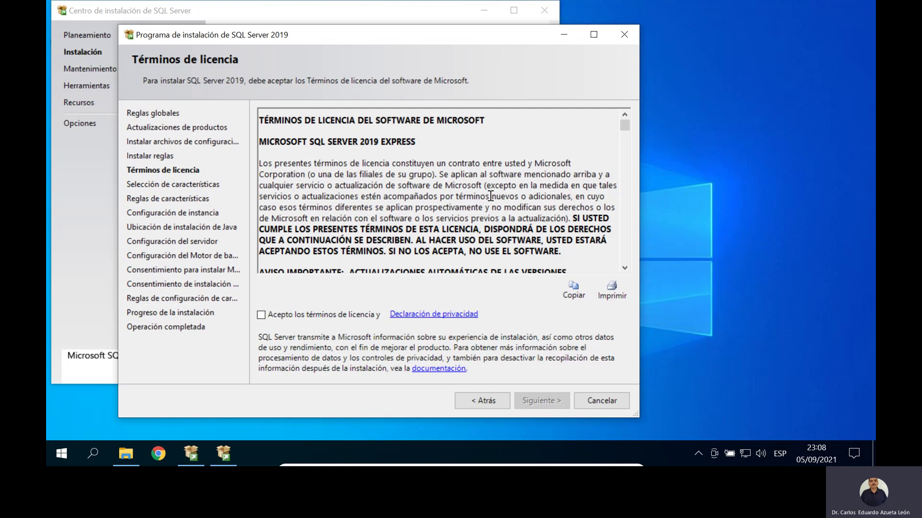
left_click_drag(626, 125, 633, 135)
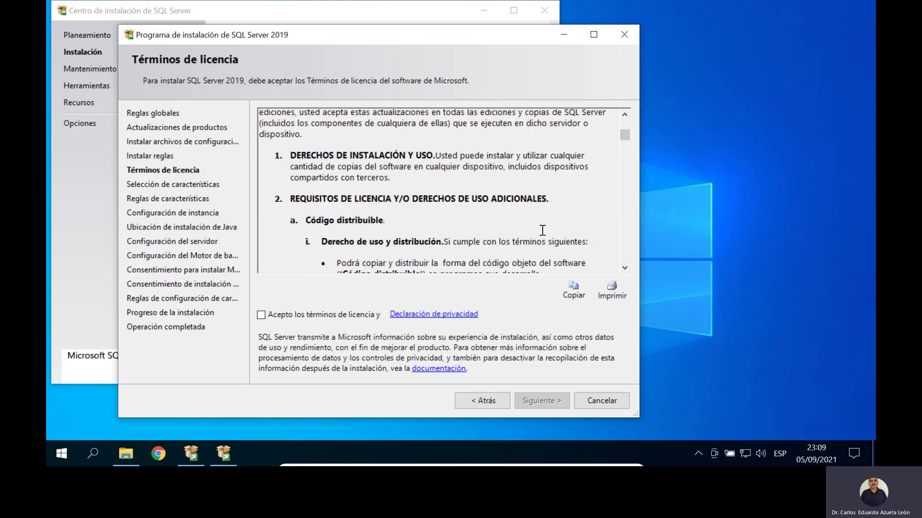
Step: Accept the SQL Server Express license terms
left_click_drag(623, 138, 624, 259)
left_click(277, 318)
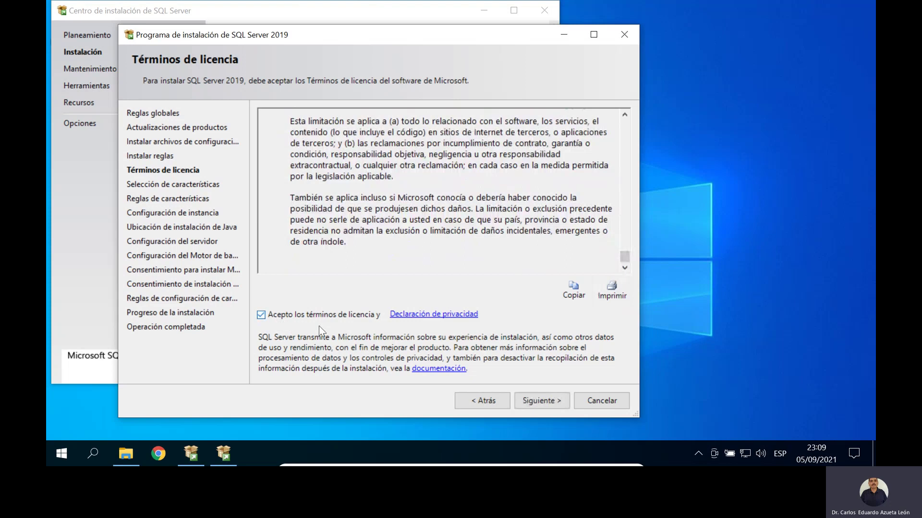
left_click(539, 398)
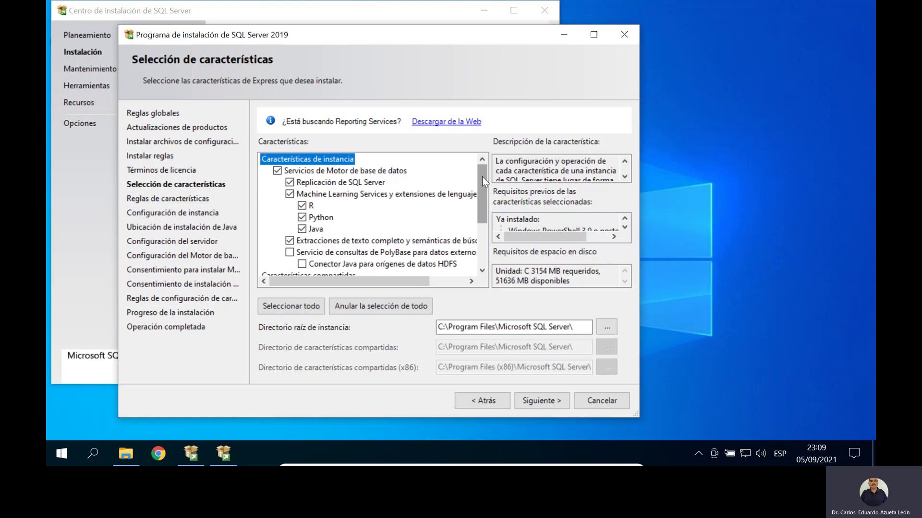
Step: Uncheck Machine Learning Services with R, Python and Java, keeping the other features
mouse_move(483, 172)
left_mouse_down()
mouse_move(491, 236)
mouse_move(486, 164)
left_mouse_up()
left_click(289, 194)
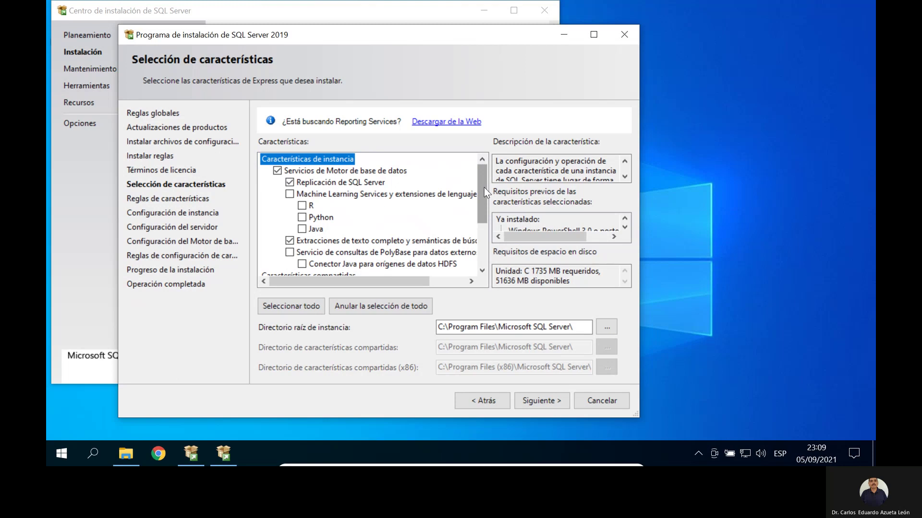
left_click_drag(484, 187, 487, 227)
scroll(488, 227, "up", 2)
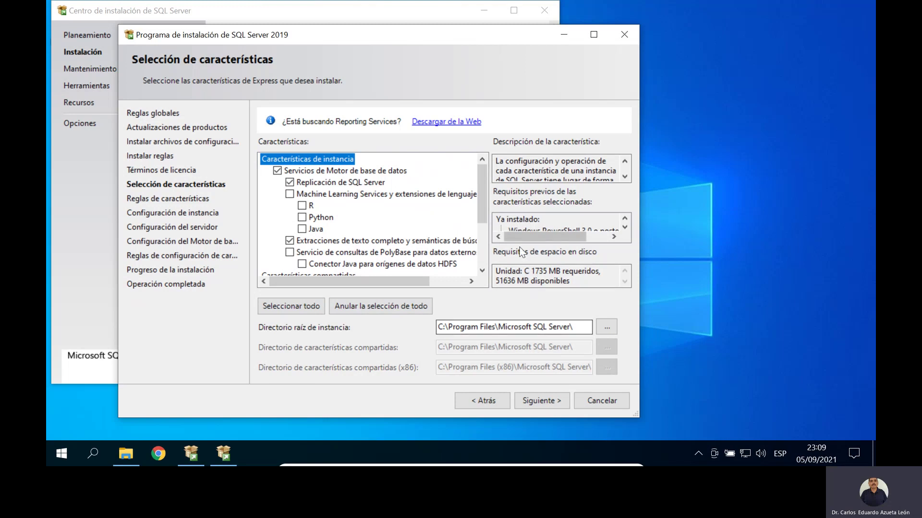
left_click(548, 402)
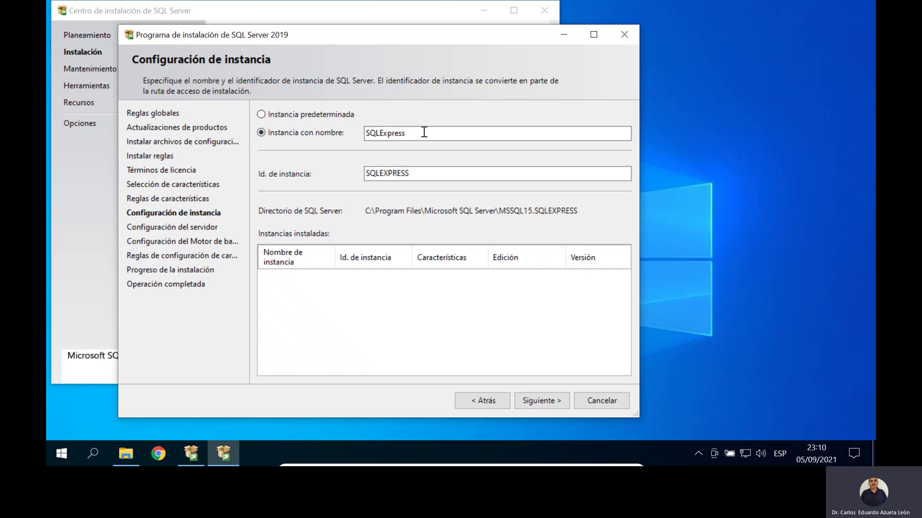
Step: Choose the default MSSQLSERVER instance instead of the named SQLExpress instance
left_click(289, 118)
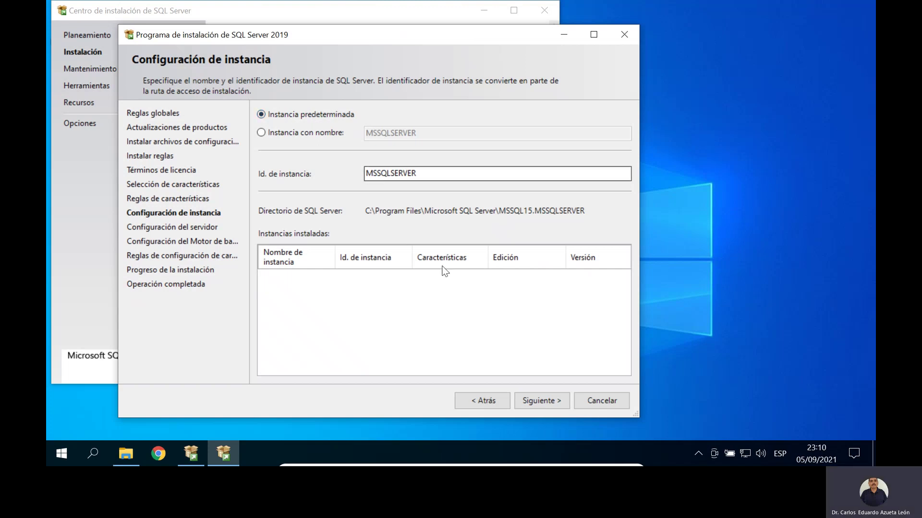
left_click(556, 406)
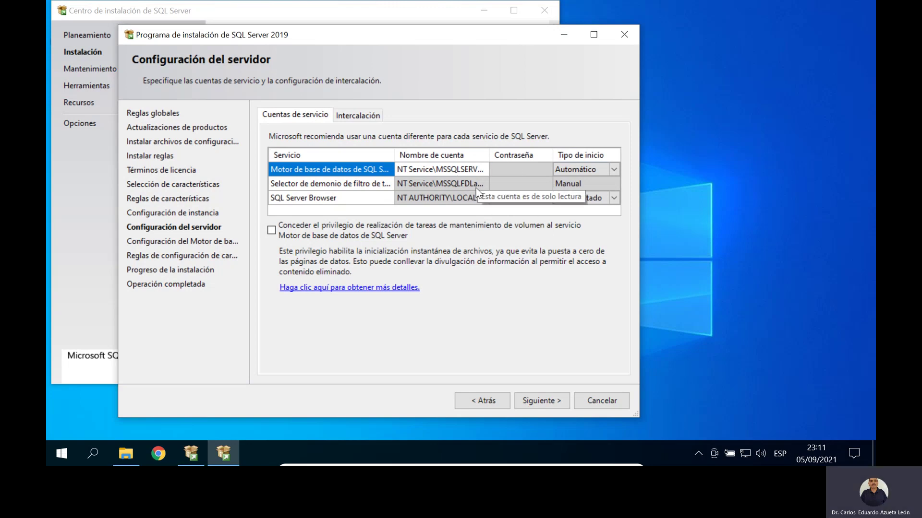
Step: Review the Database Engine service account and keep the Modern_Spanish_CI_AS collation
left_click(445, 169)
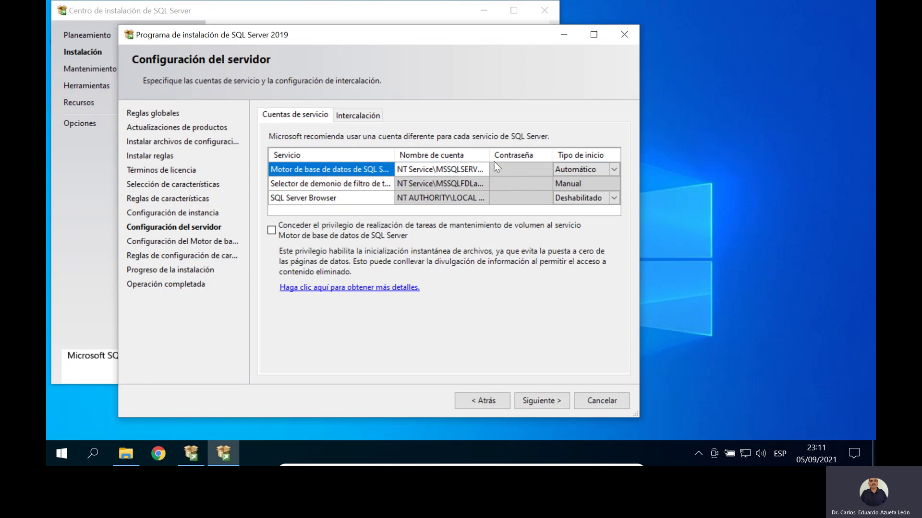
left_click(497, 163)
left_click(373, 119)
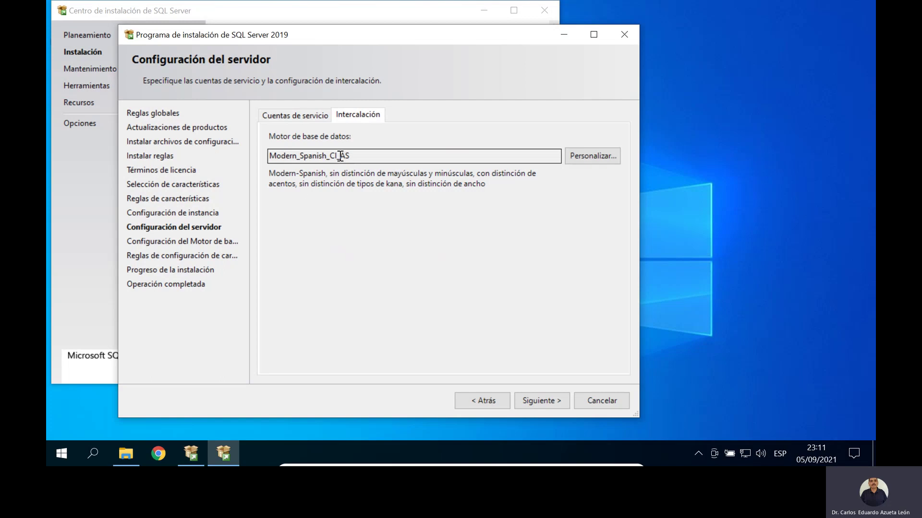
left_click(312, 116)
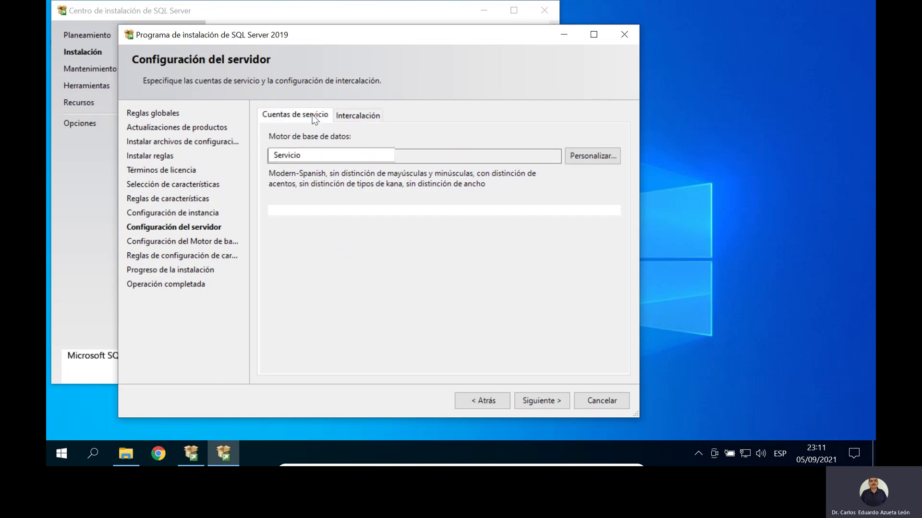
left_click(557, 404)
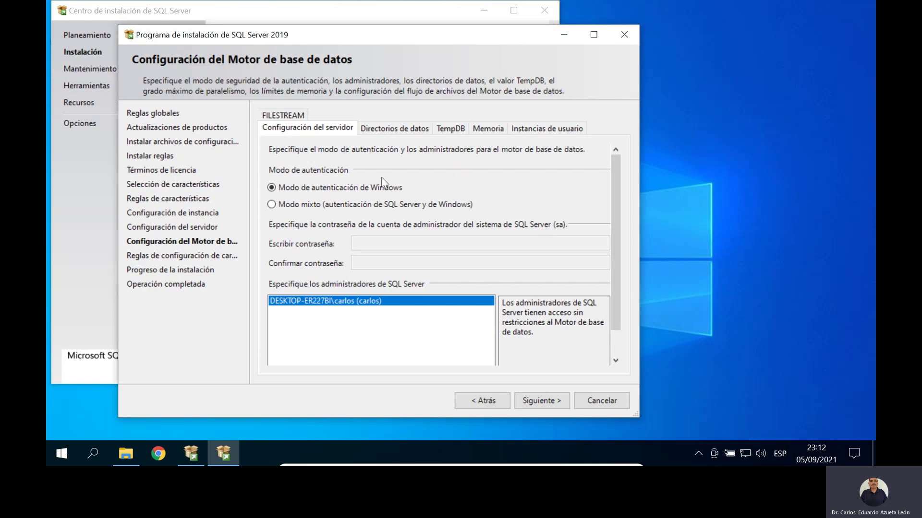
Step: Switch to mixed-mode authentication and enter and confirm the sa password
left_click(272, 205)
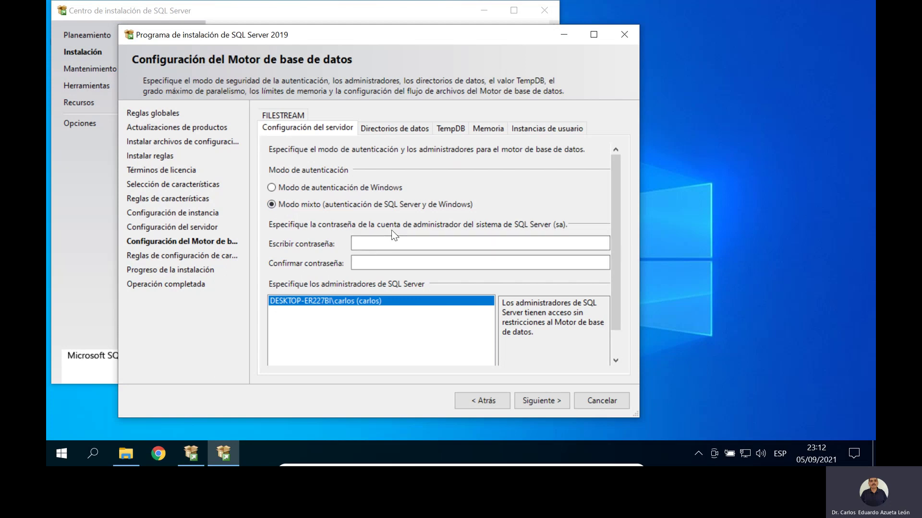
left_click(454, 246)
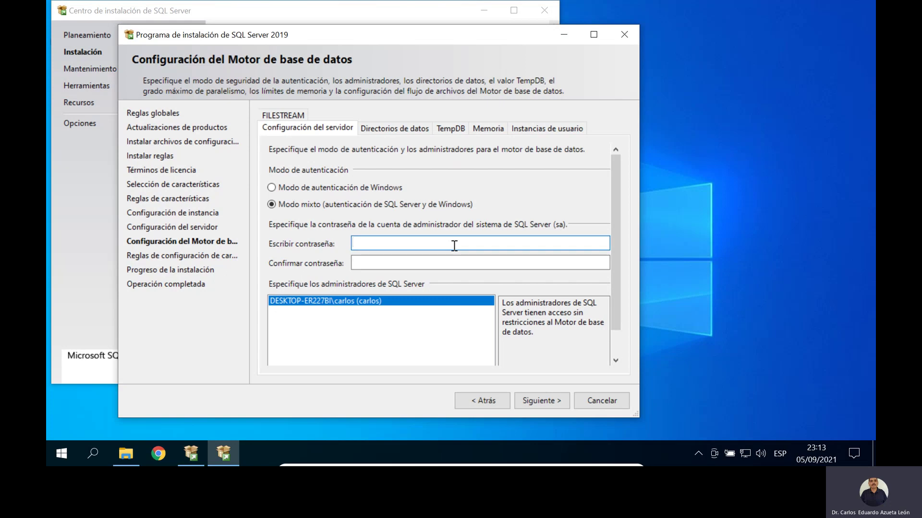
key("Caps_Lock")
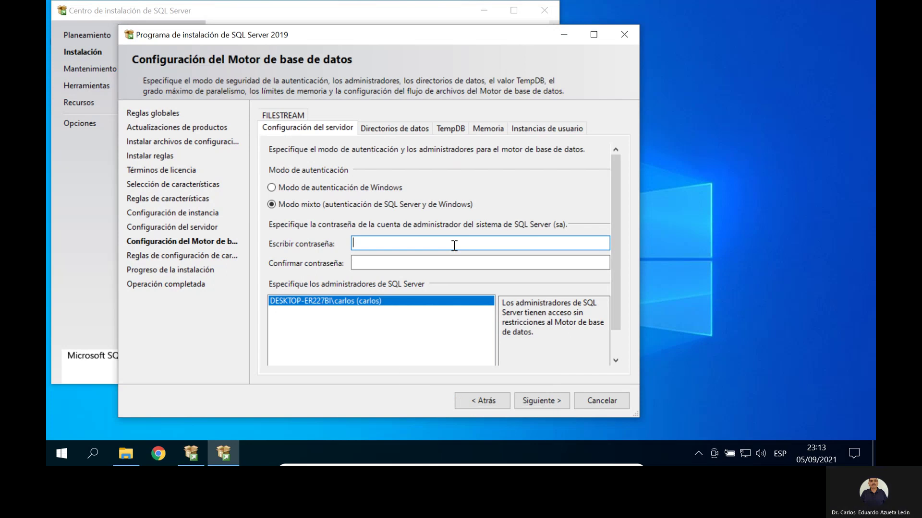
type("12345678")
left_click(425, 262)
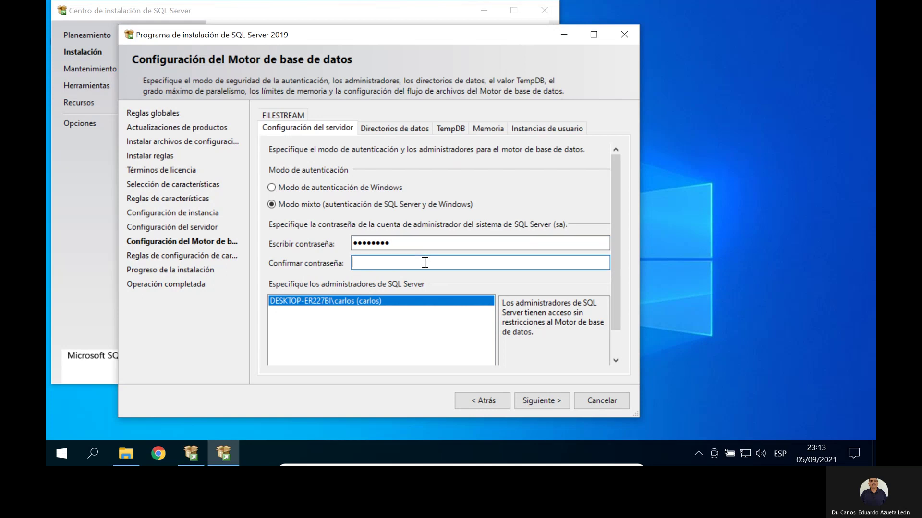
type("12345678")
left_click(379, 130)
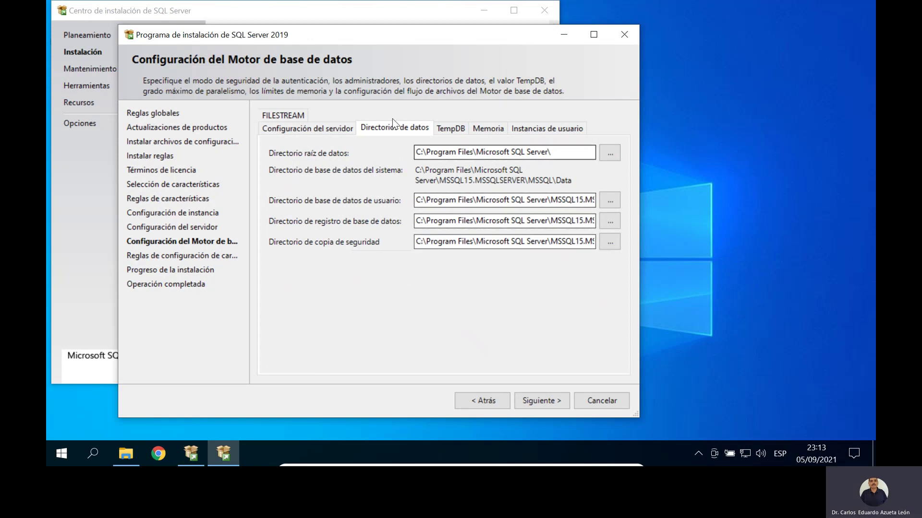
Step: Review the TempDB, memory, user instance and FILESTREAM tabs, leaving FILESTREAM disabled
left_click(442, 131)
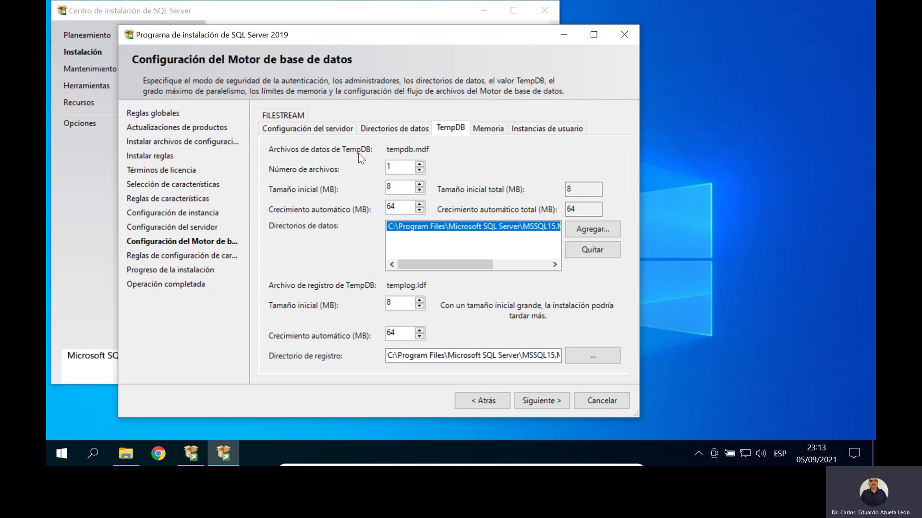
left_click(475, 127)
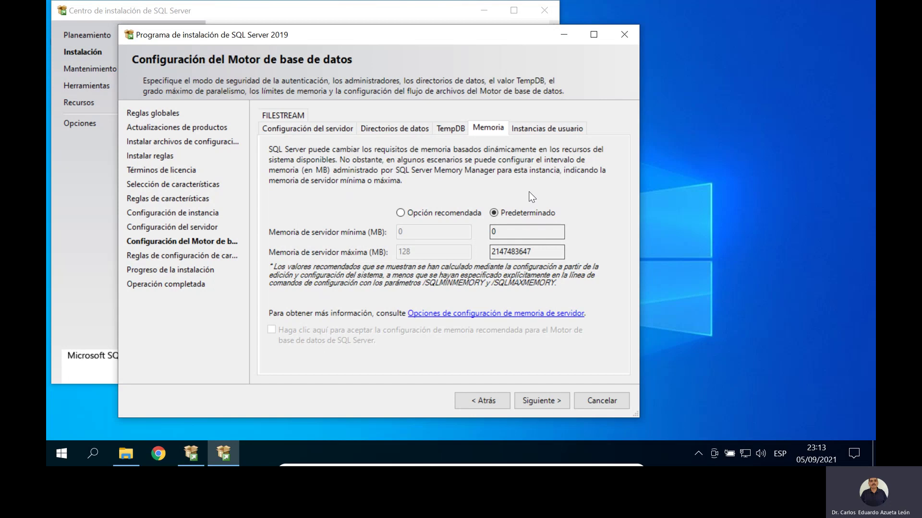
left_click(540, 131)
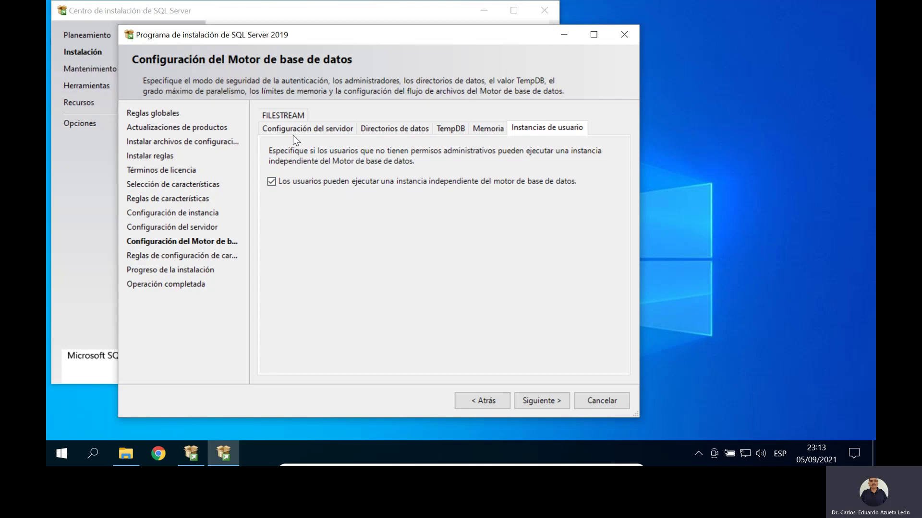
left_click(290, 116)
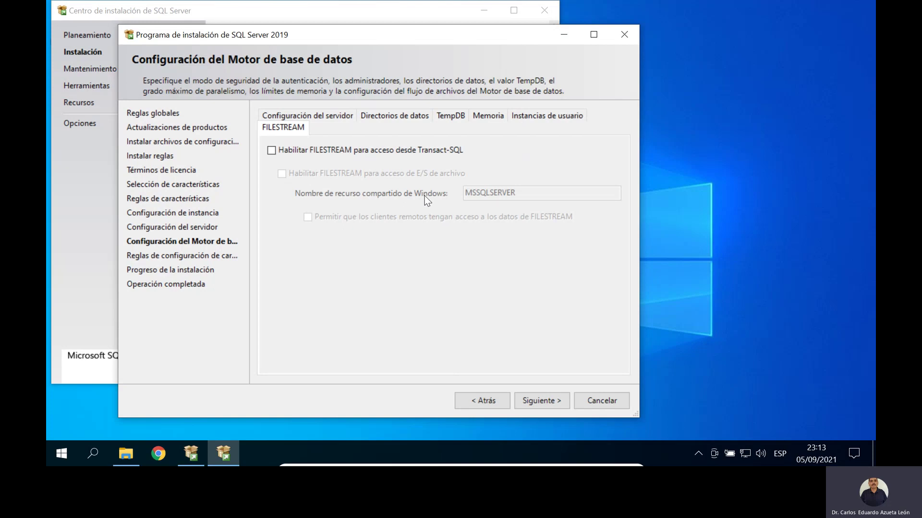
left_click(305, 118)
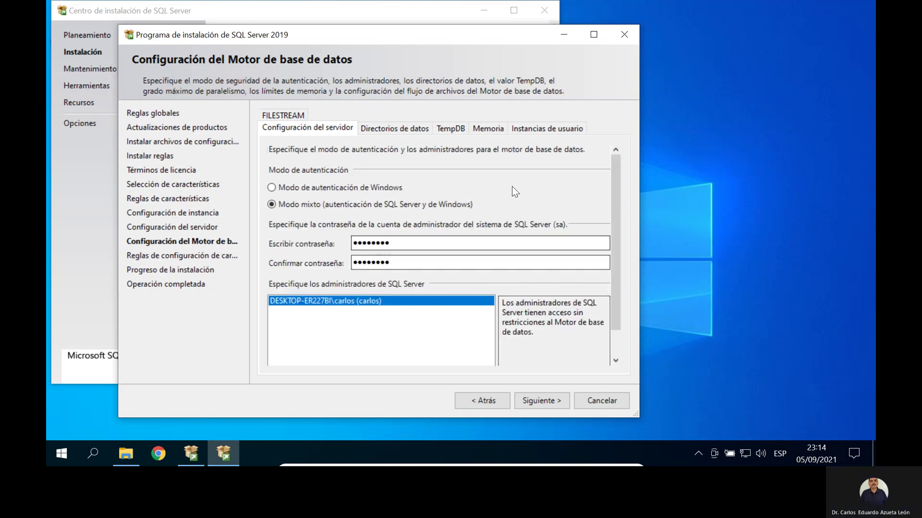
left_click(557, 402)
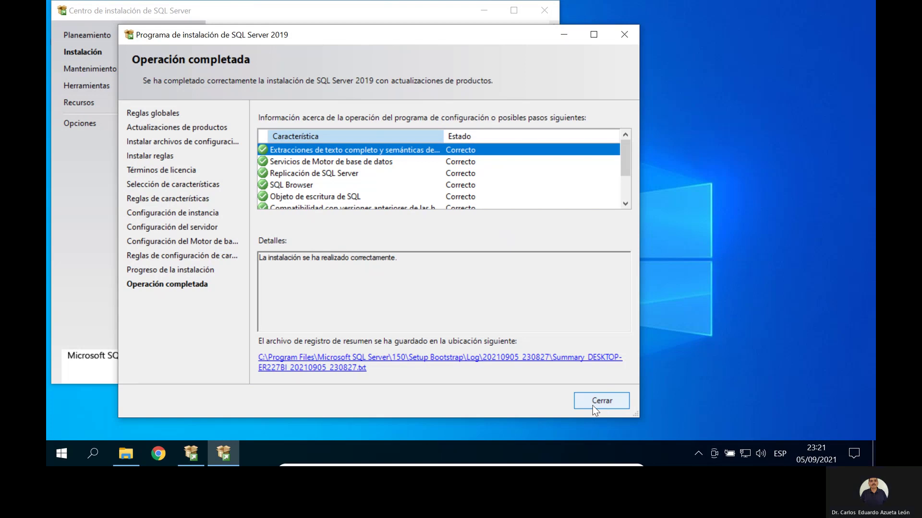
Step: Close the finished SQL Server 2019 setup wizard to return to the Installation Center
left_click(608, 404)
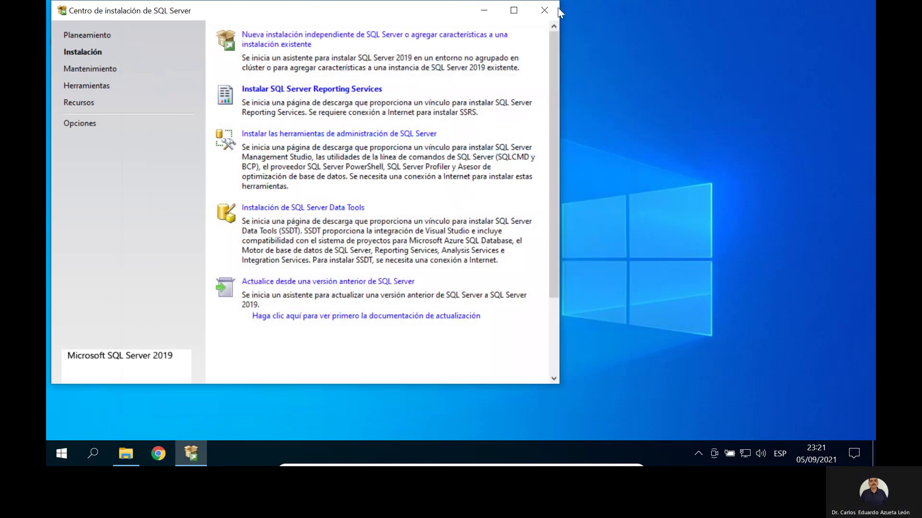
Step: Close the Installation Center and run SSMS-Setup-ESN from the SoftWare folder, approving the UAC prompt
left_click(544, 11)
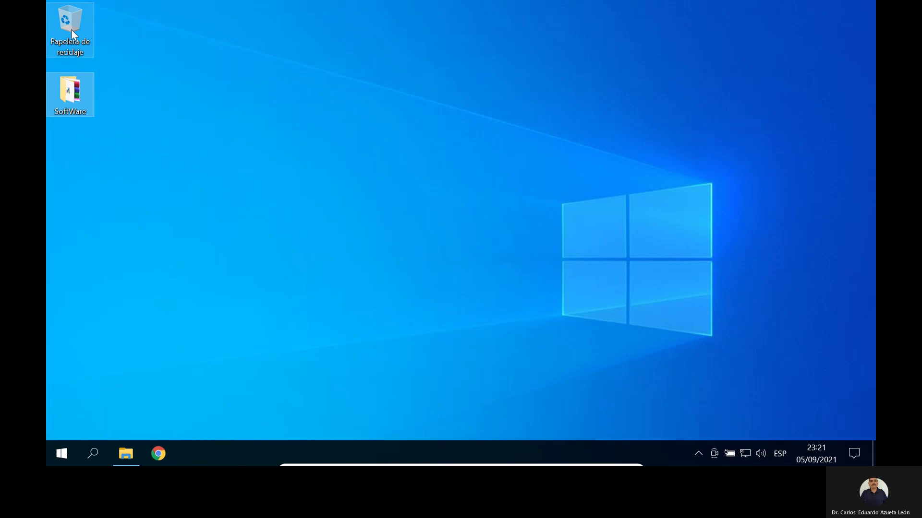
double_click(70, 94)
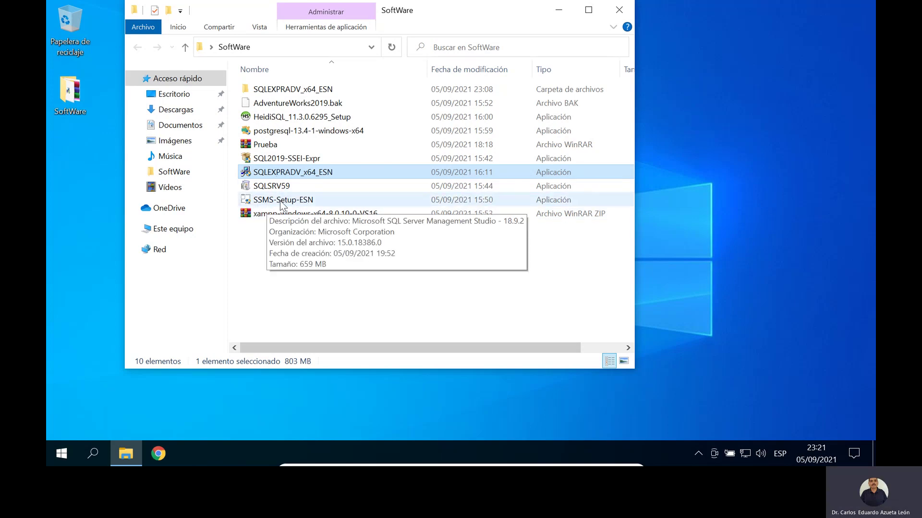
left_click(281, 205)
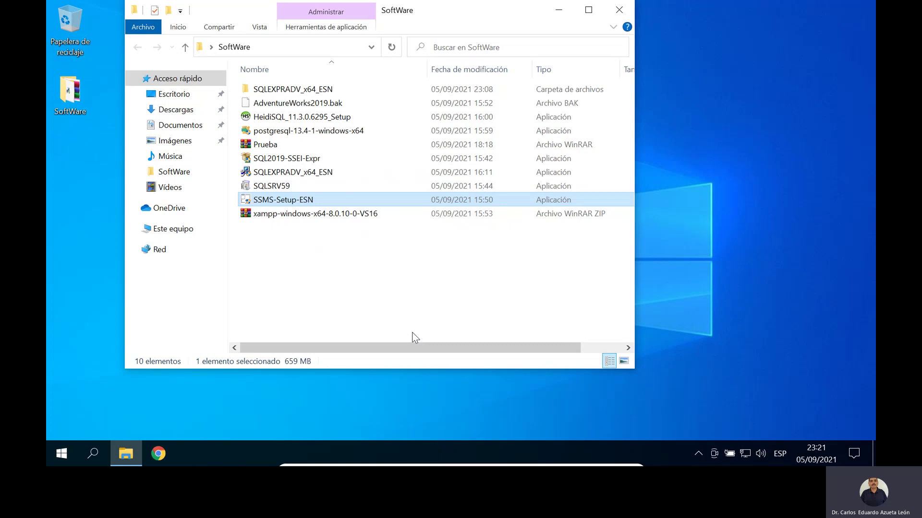
key("Return")
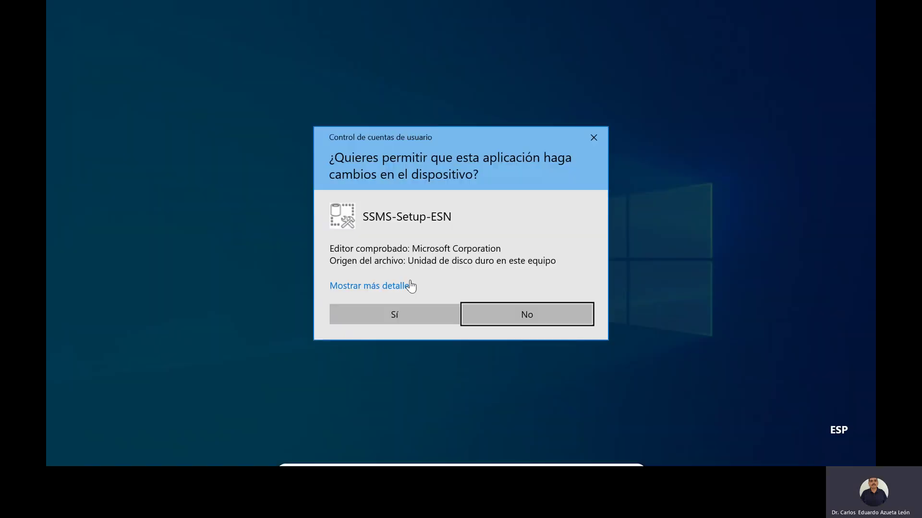
left_click(419, 316)
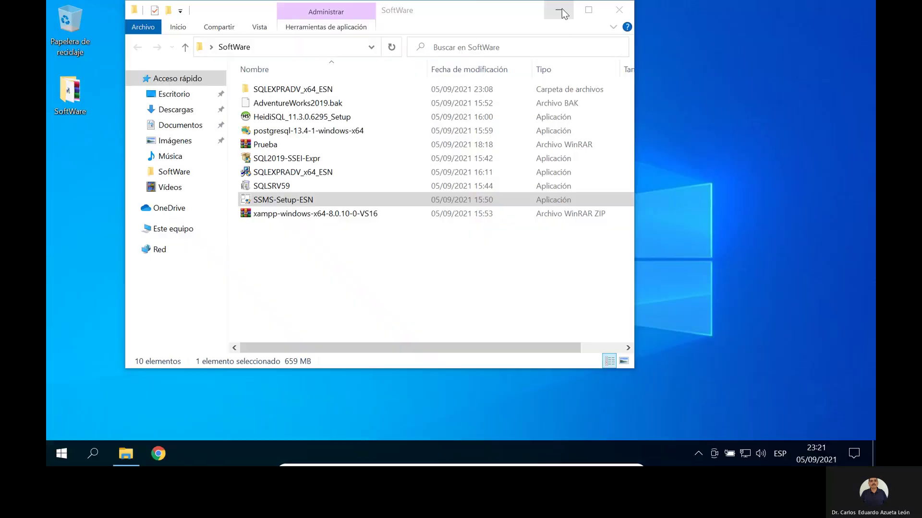
left_click(588, 8)
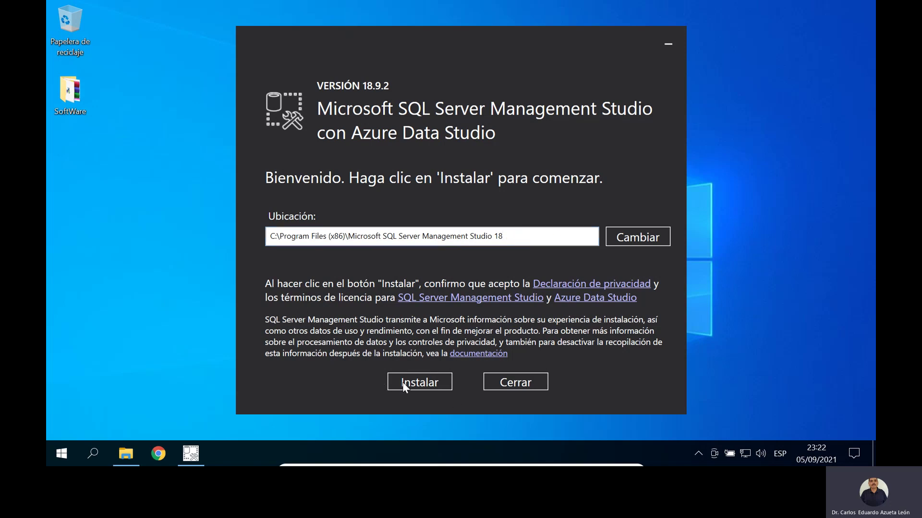
Step: Install Management Studio 18.9.2 with Azure Data Studio at the default location until 'Instalación completada'
left_click(419, 383)
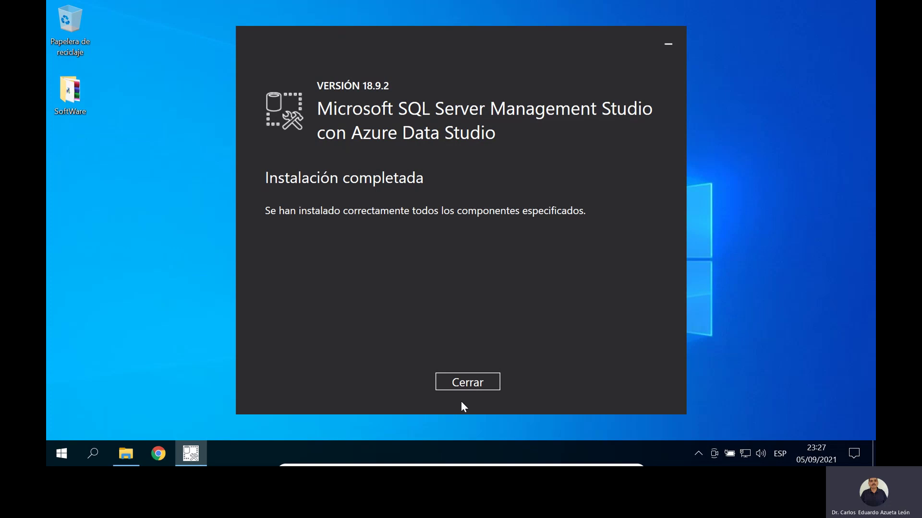
Step: Close the finished installer and start Management Studio 18 from the Microsoft SQL Server Tools 18 Start folder
left_click(480, 383)
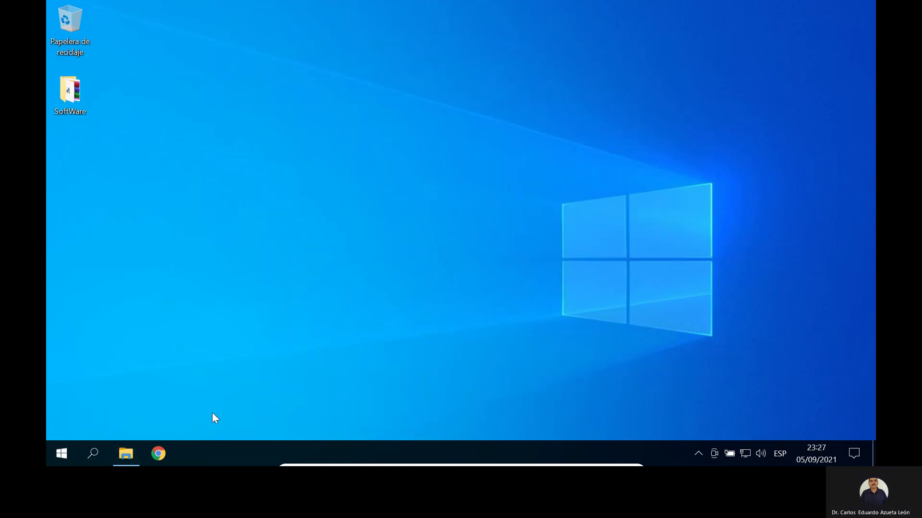
left_click(63, 454)
scroll(135, 310, "down", 10)
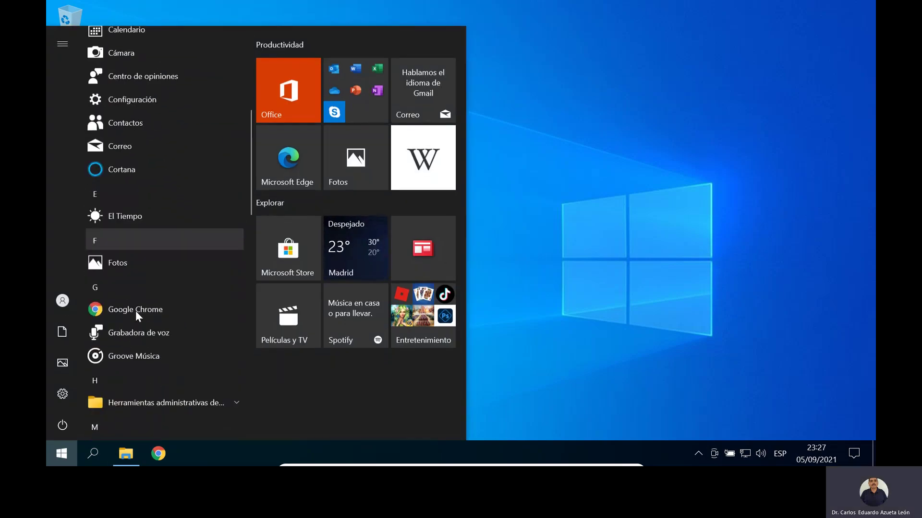
scroll(135, 310, "down", 6)
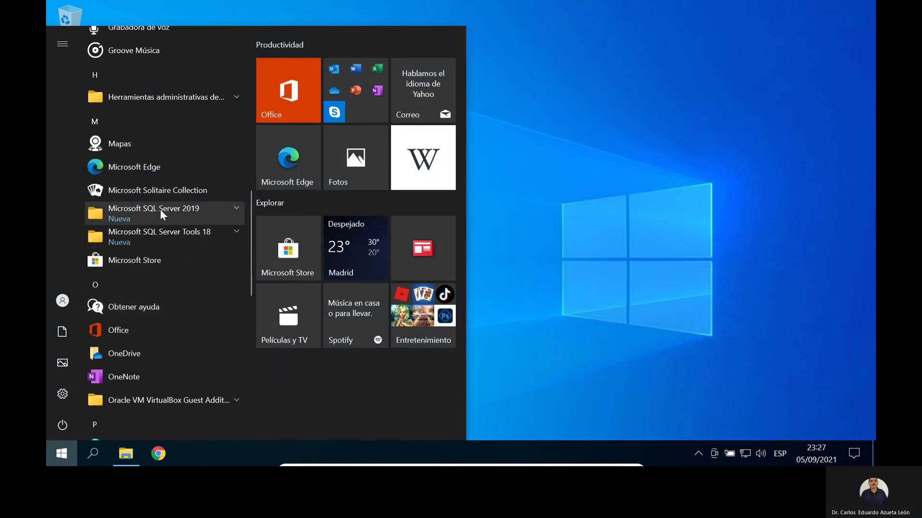
left_click(160, 210)
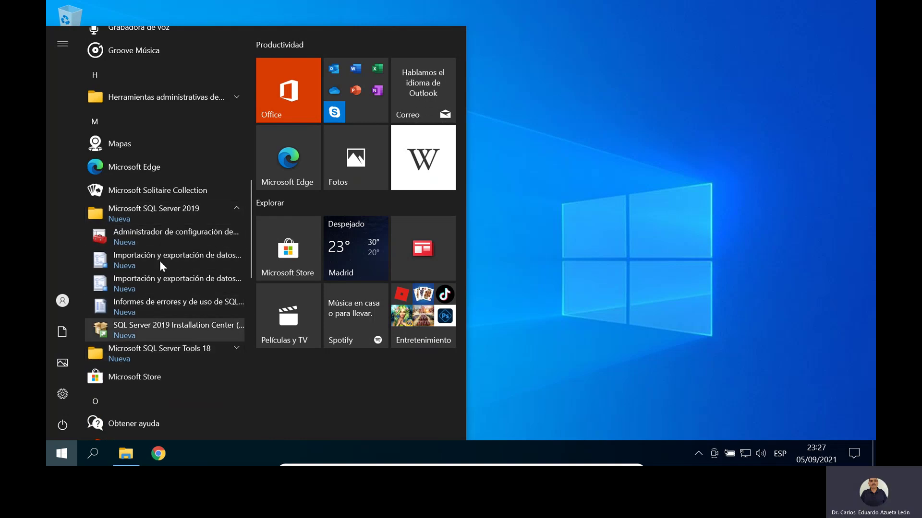
left_click(146, 350)
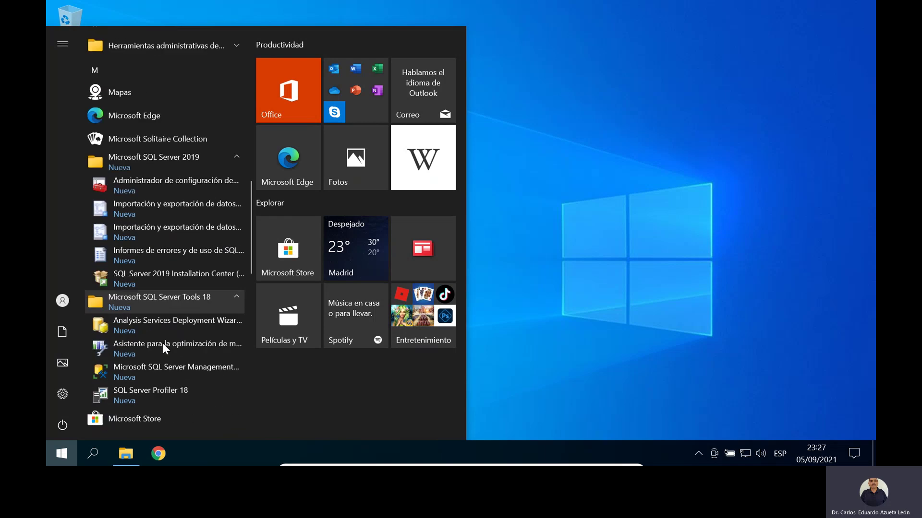
scroll(163, 343, "down", 2)
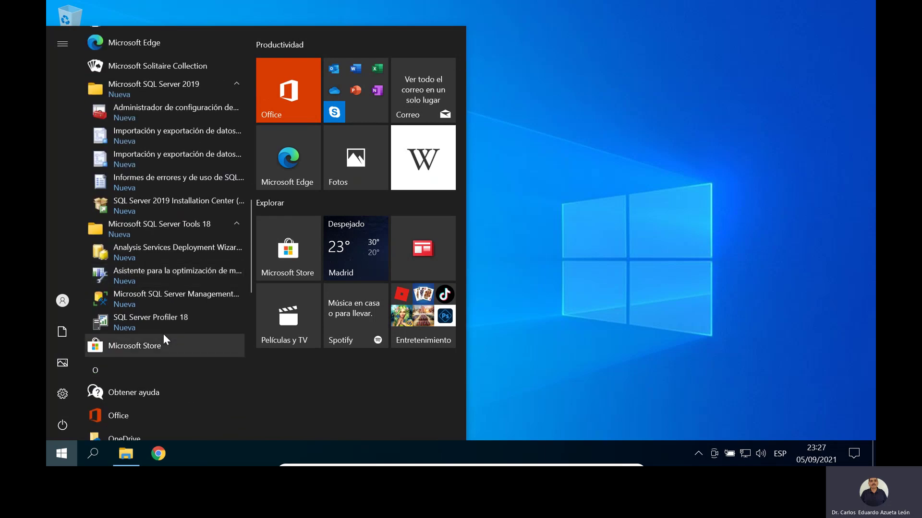
left_click(183, 297)
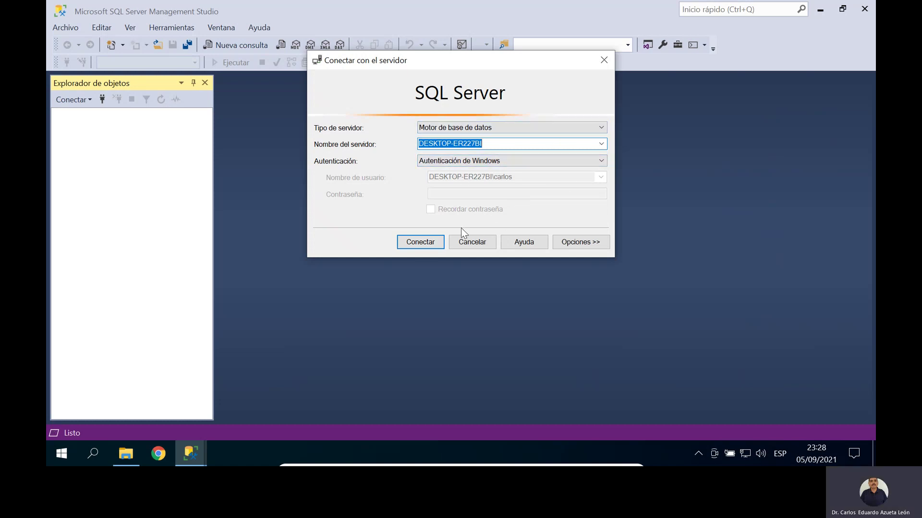
Step: Connect to the local server with Windows authentication and expand Bases de datos del sistema
left_click(416, 242)
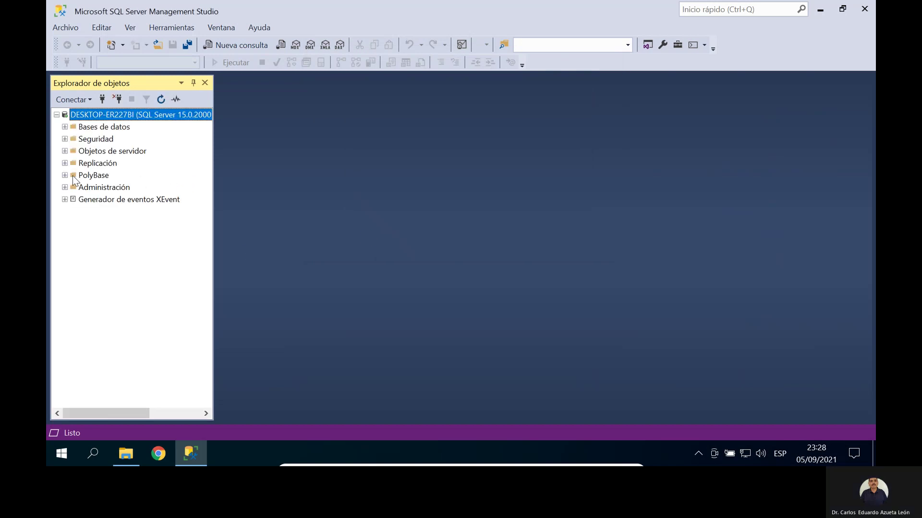
left_click(64, 127)
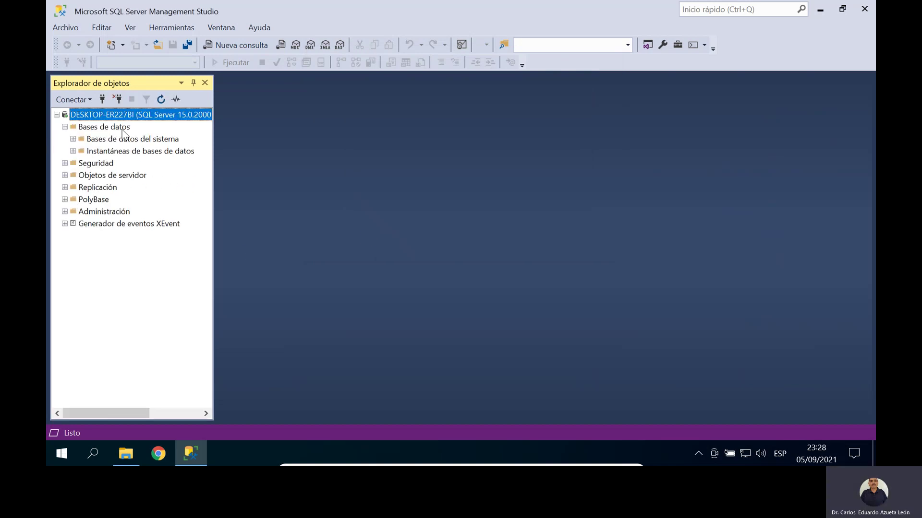
left_click(72, 139)
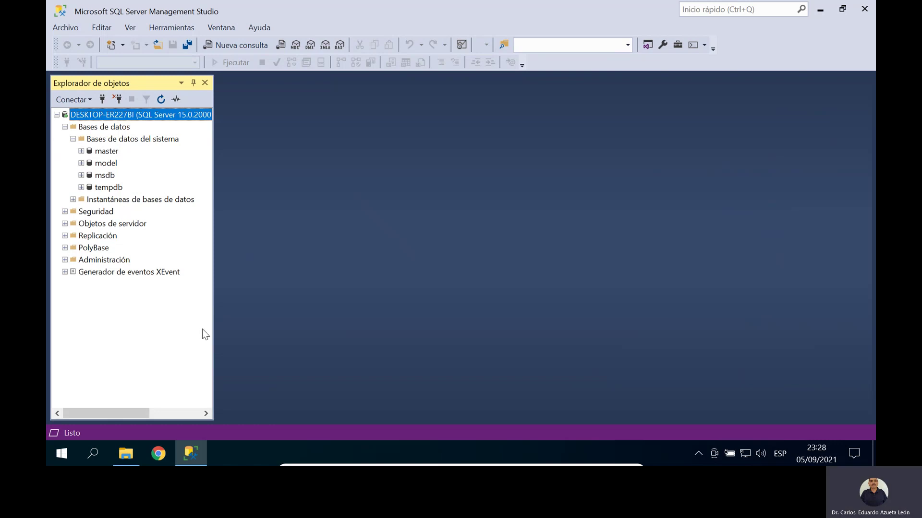
Step: Copy AdventureWorks2019.bak from the SoftWare folder to Disco local (C:), granting administrator permission
left_click(819, 10)
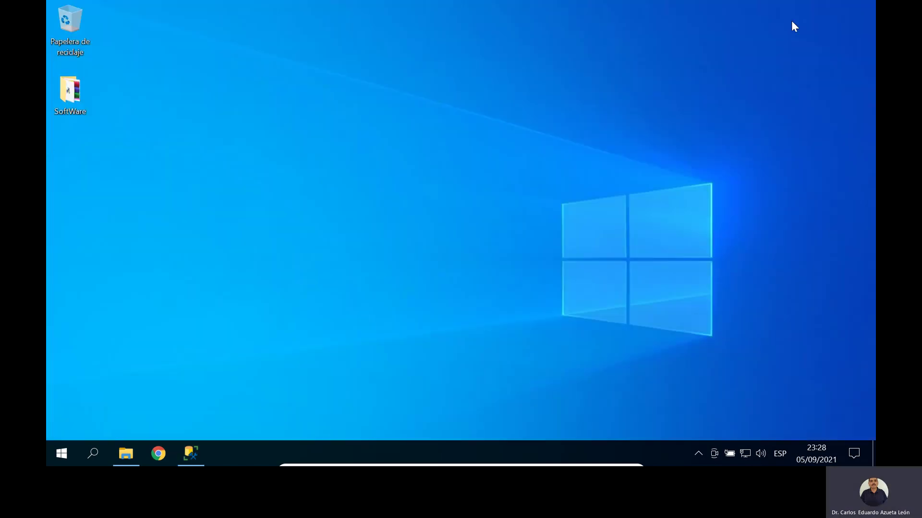
double_click(70, 96)
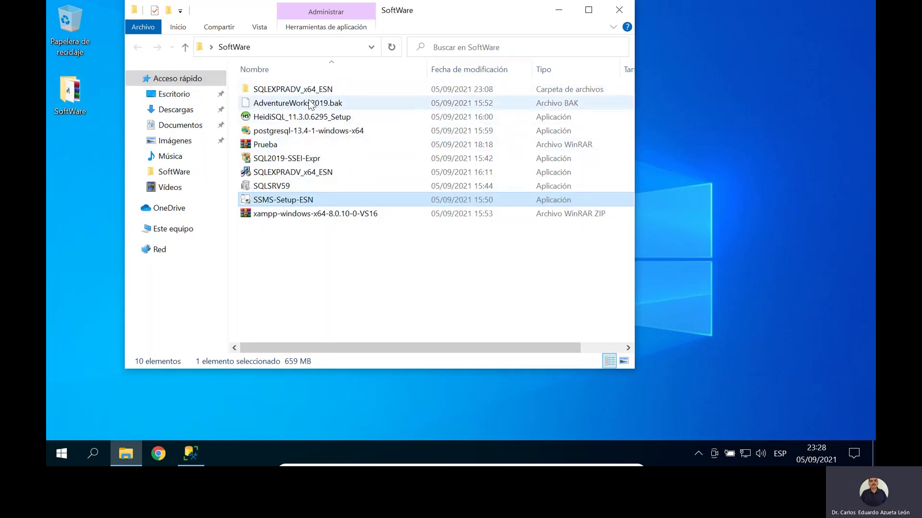
left_click(310, 104)
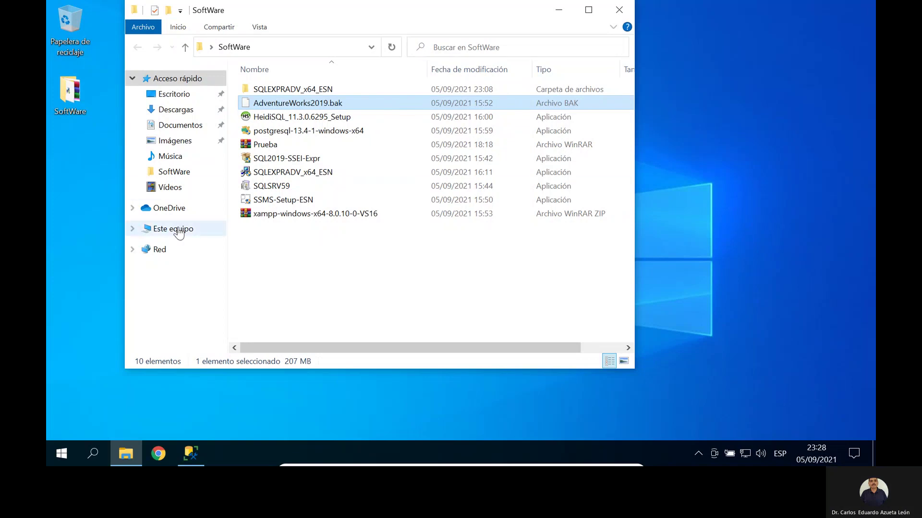
left_click(180, 230)
double_click(331, 256)
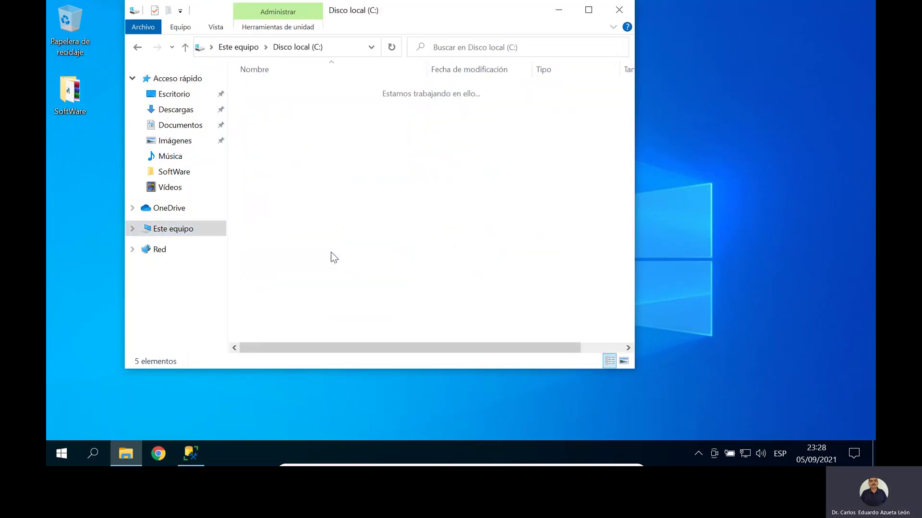
key("ctrl+v")
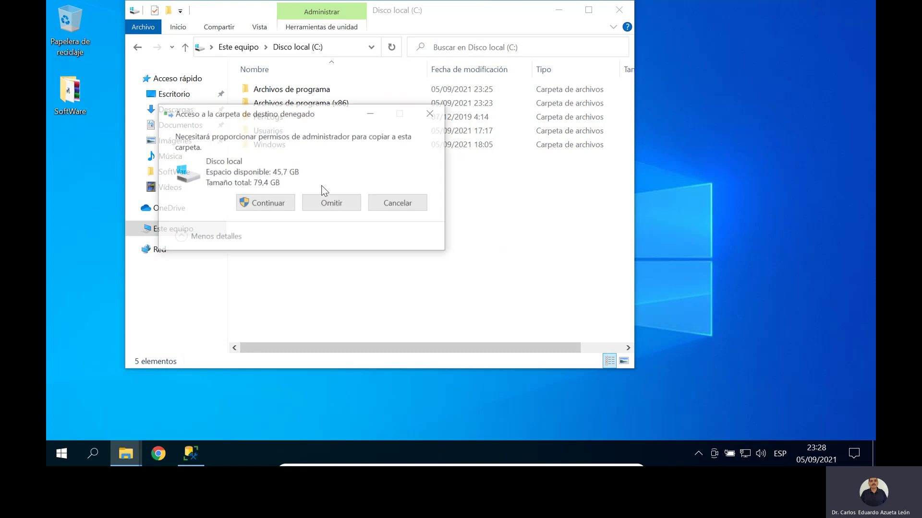
left_click(277, 207)
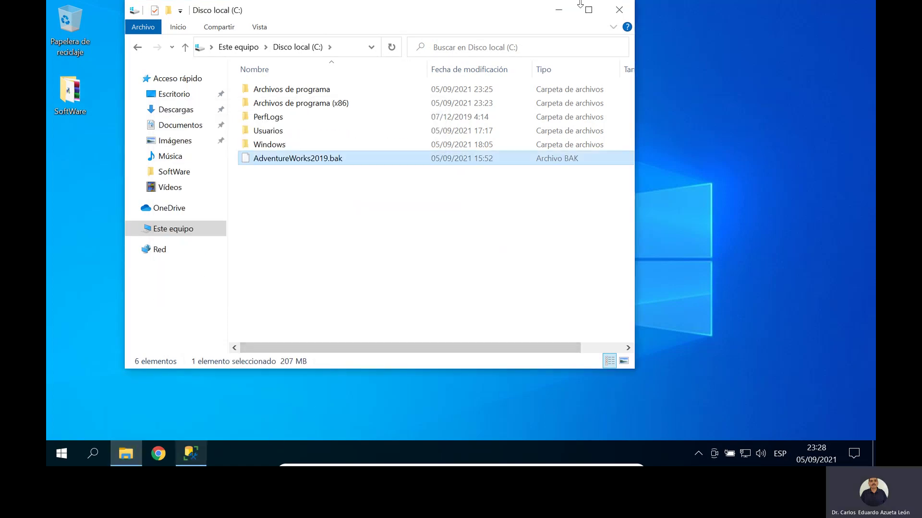
left_click(619, 9)
Step: Open Restaurar base de datos from the Bases de datos folder's context menu in Object Explorer
left_click(184, 450)
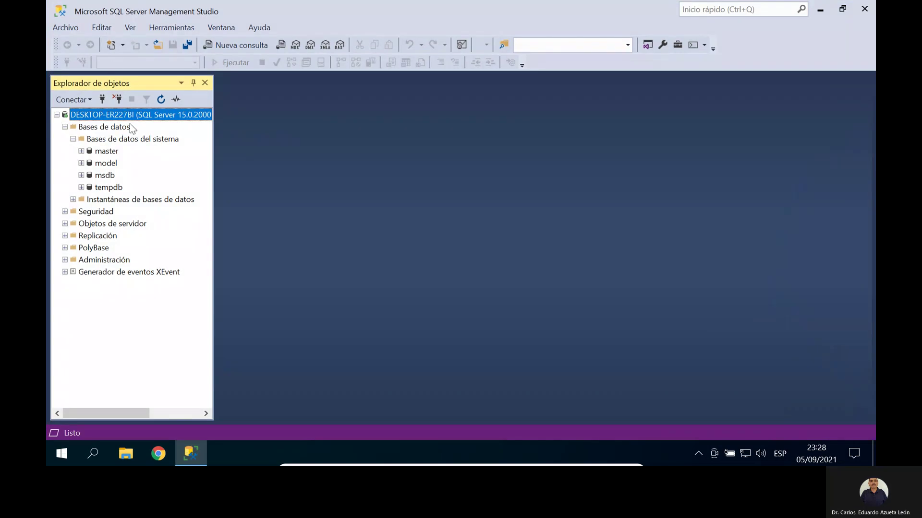
left_click(129, 127)
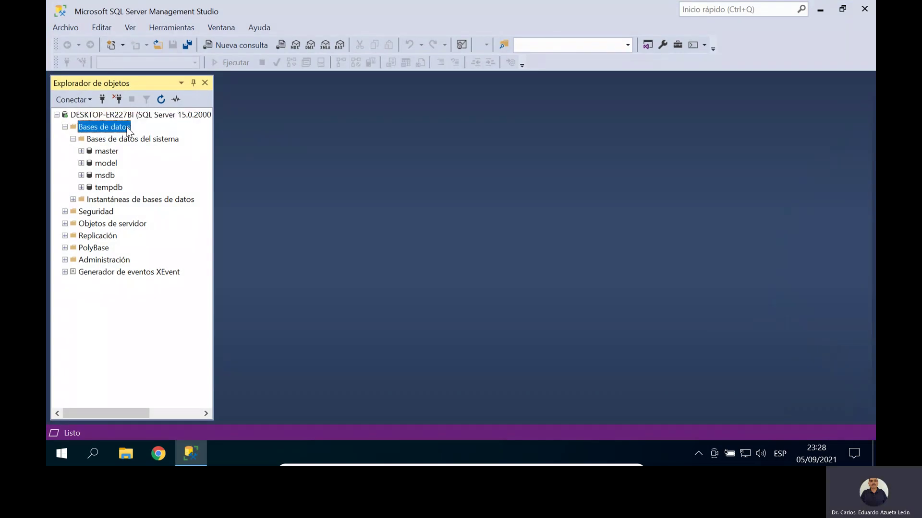
right_click(130, 129)
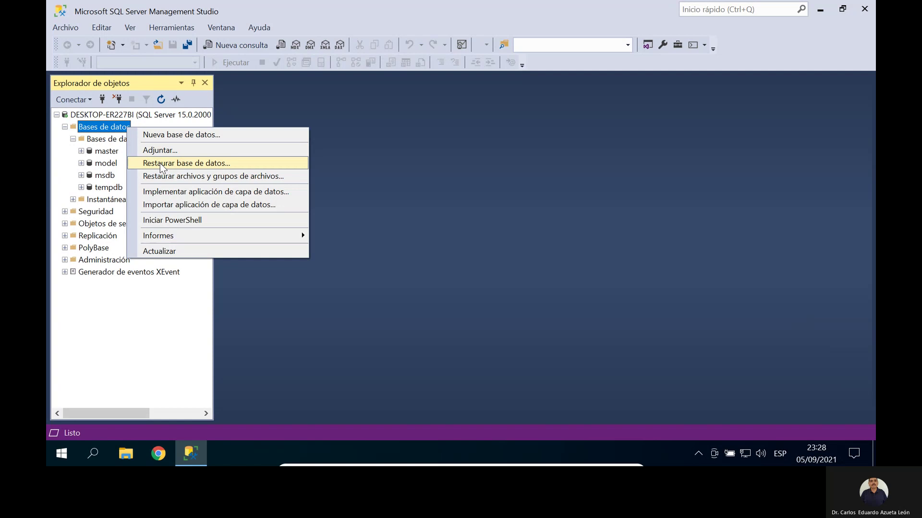
left_click(160, 164)
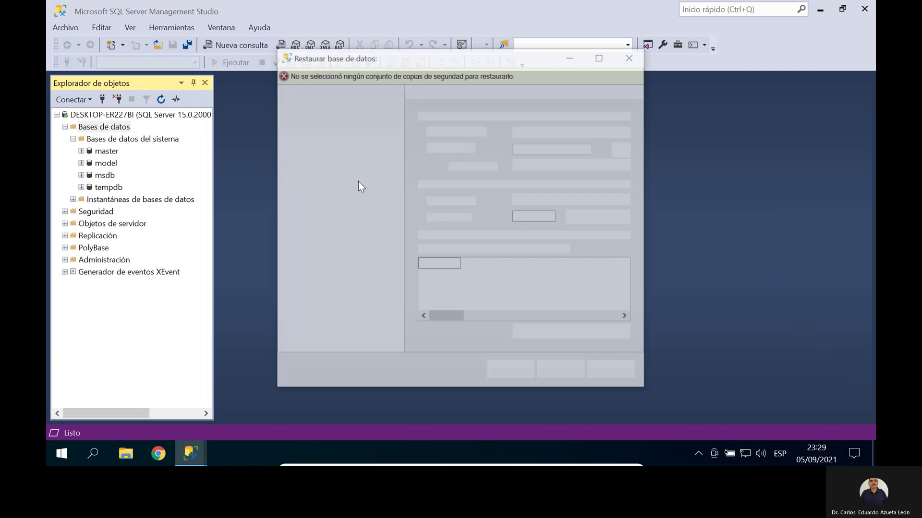
Step: Restore from device C:\AdventureWorks2019.bak, which fails with 'Error en la restauración de la base de datos'
left_click(450, 150)
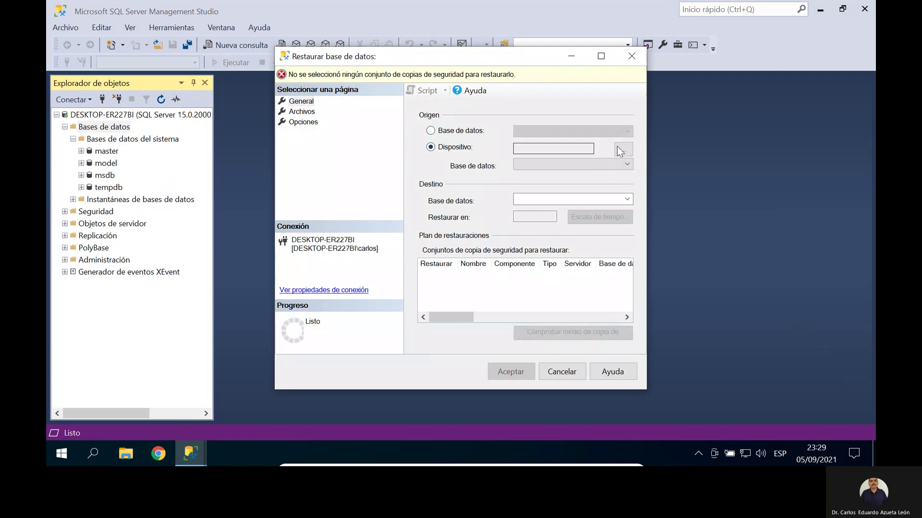
left_click(623, 150)
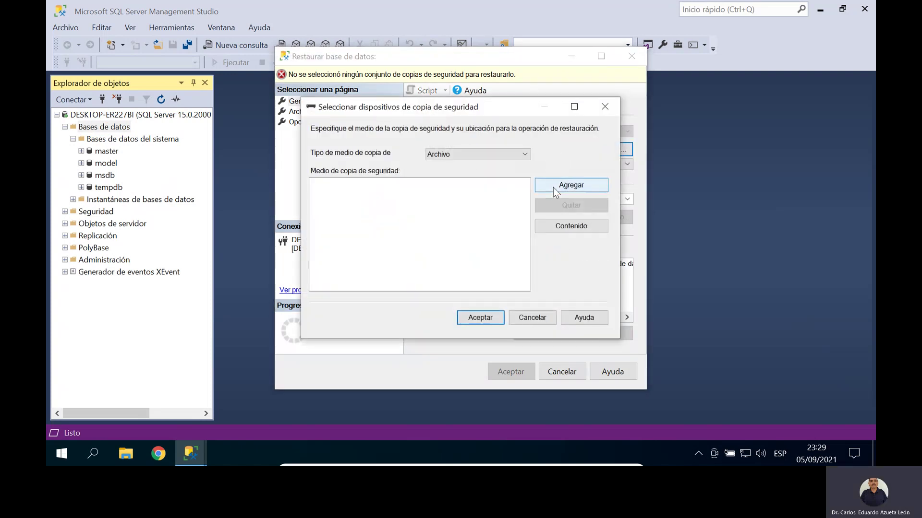
left_click(553, 186)
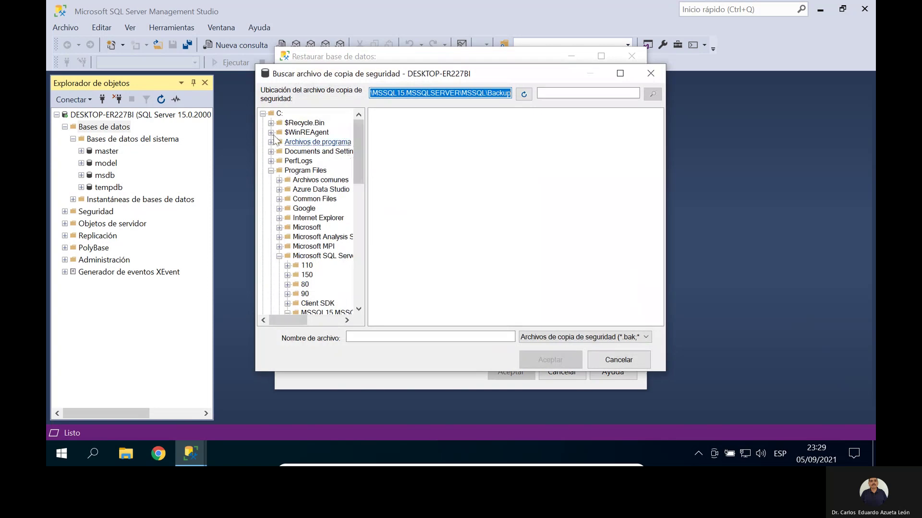
left_click(388, 223)
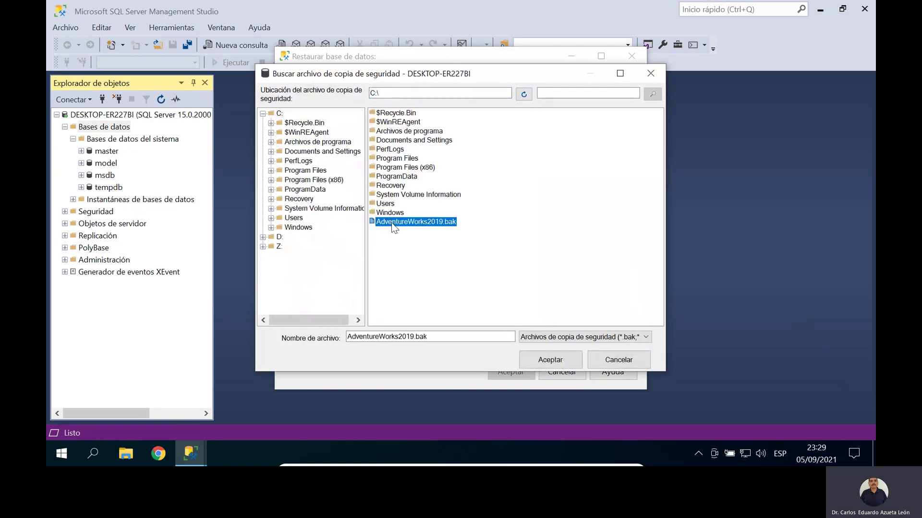
left_click(550, 359)
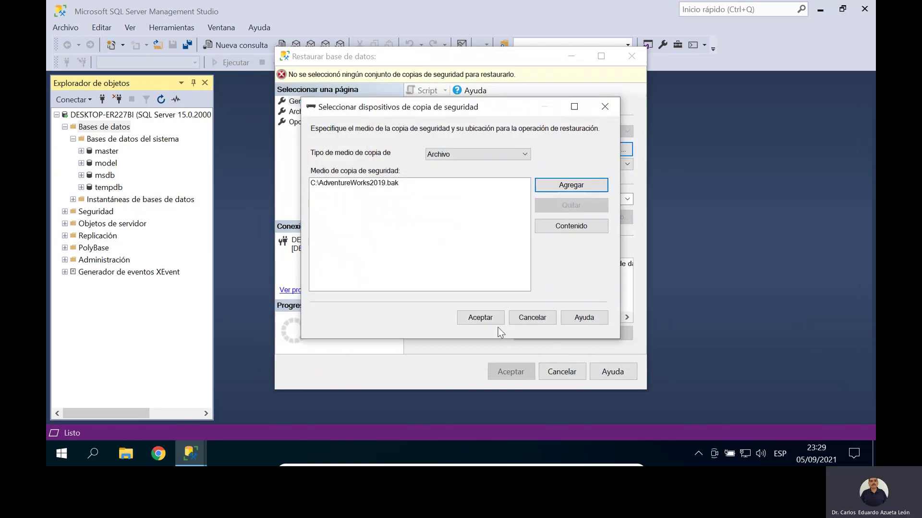
left_click(493, 315)
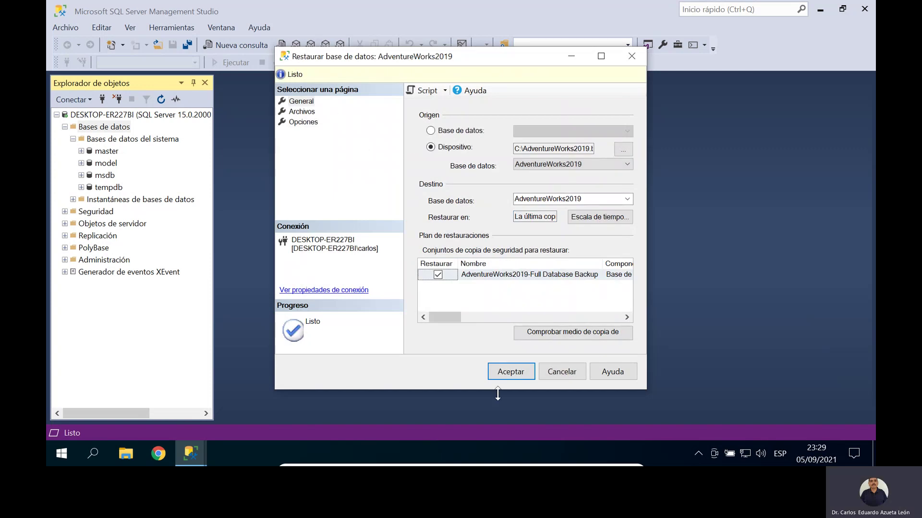
left_click(512, 376)
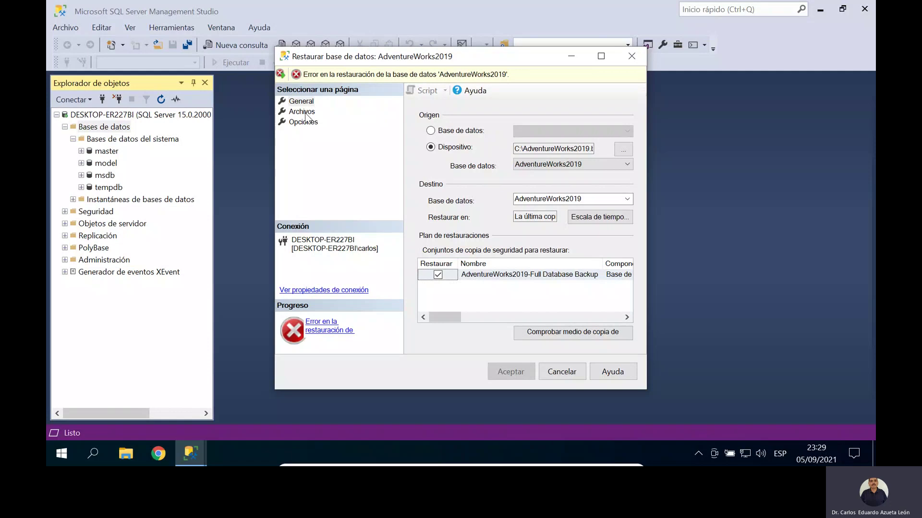
Step: Enable Sobrescribir la base de datos existente (WITH REPLACE) and rerun the AdventureWorks2019 restore
left_click(310, 124)
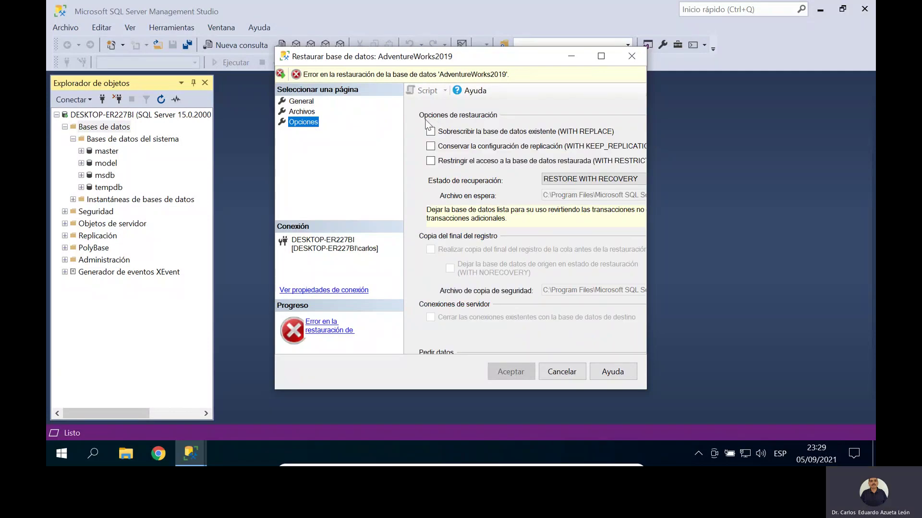
left_click(431, 132)
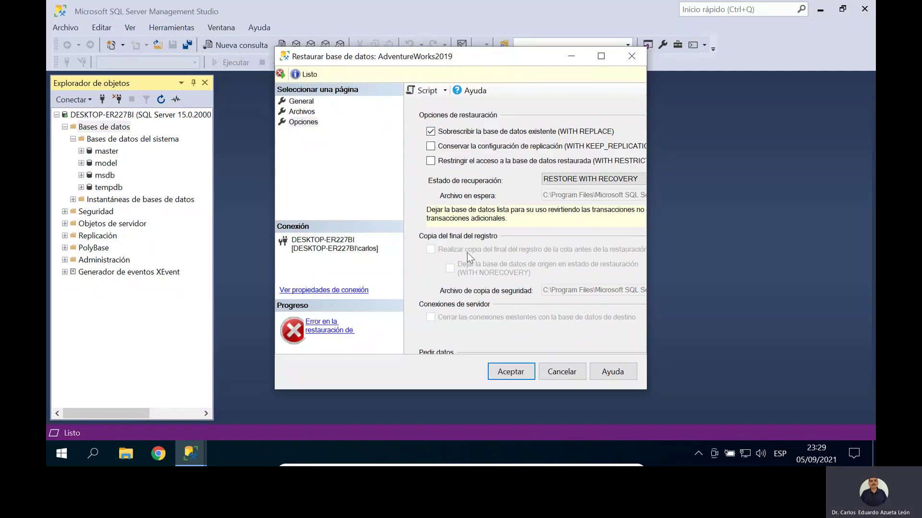
left_click(304, 102)
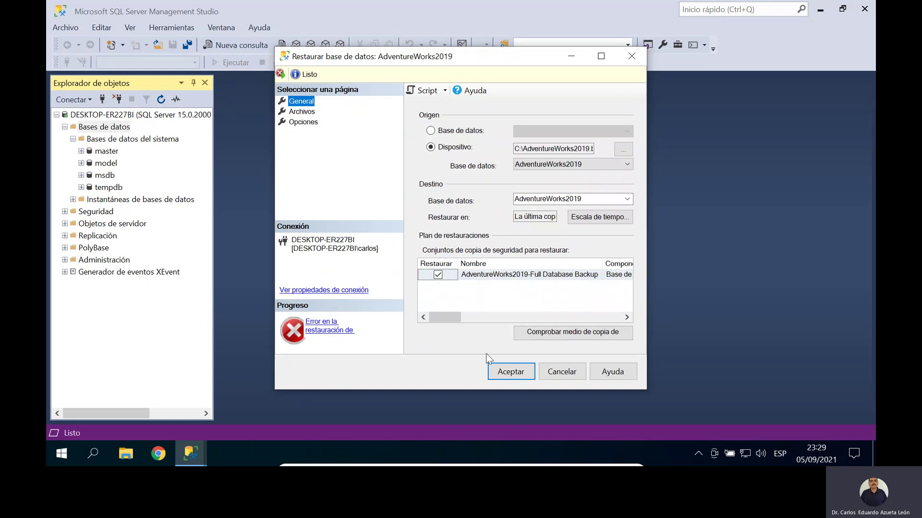
left_click(505, 371)
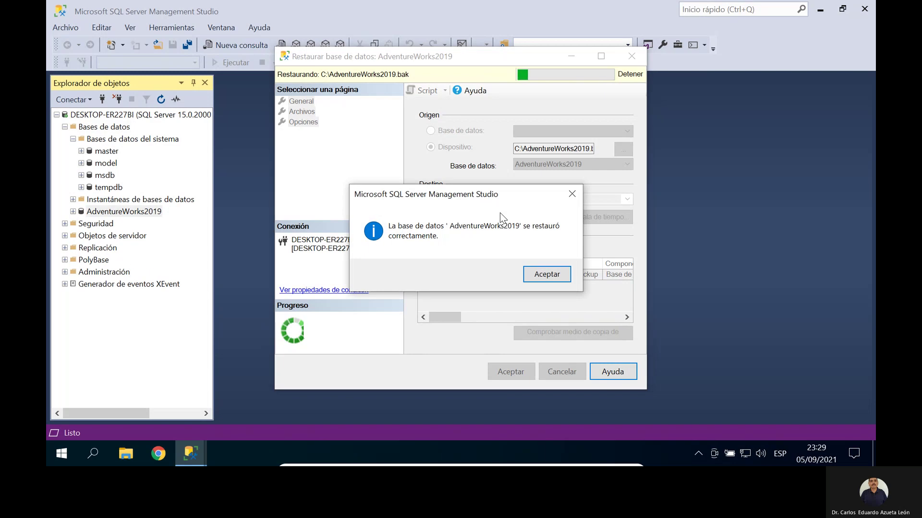
Step: Dismiss the success message and expand AdventureWorks2019's Tablas to see the HumanResources and Person tables
left_click(555, 273)
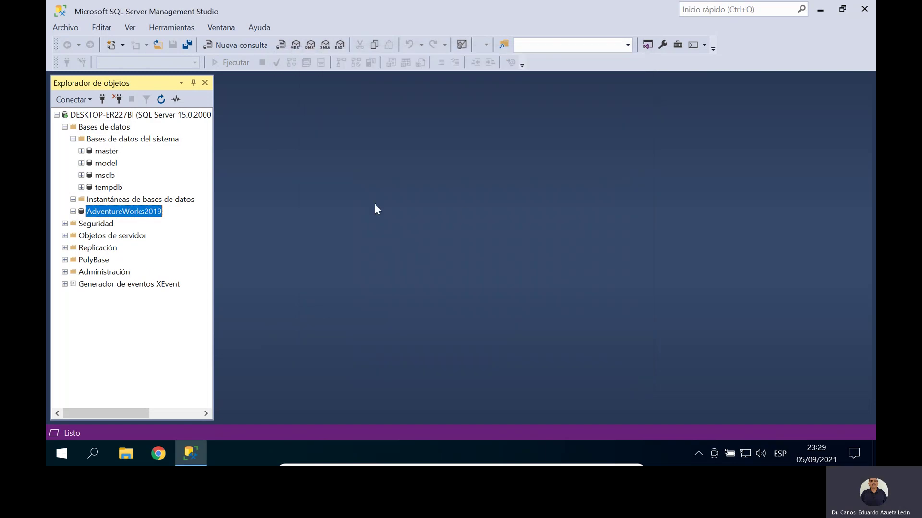
left_click(73, 211)
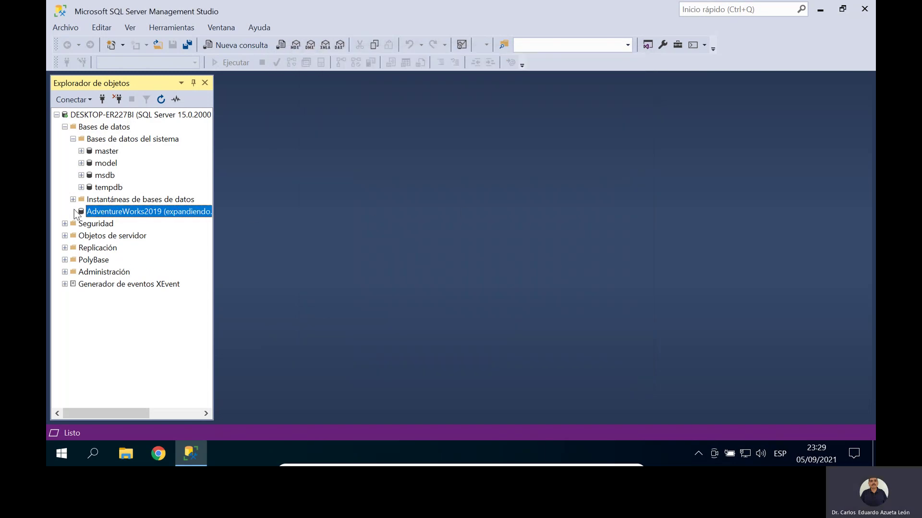
left_click(81, 236)
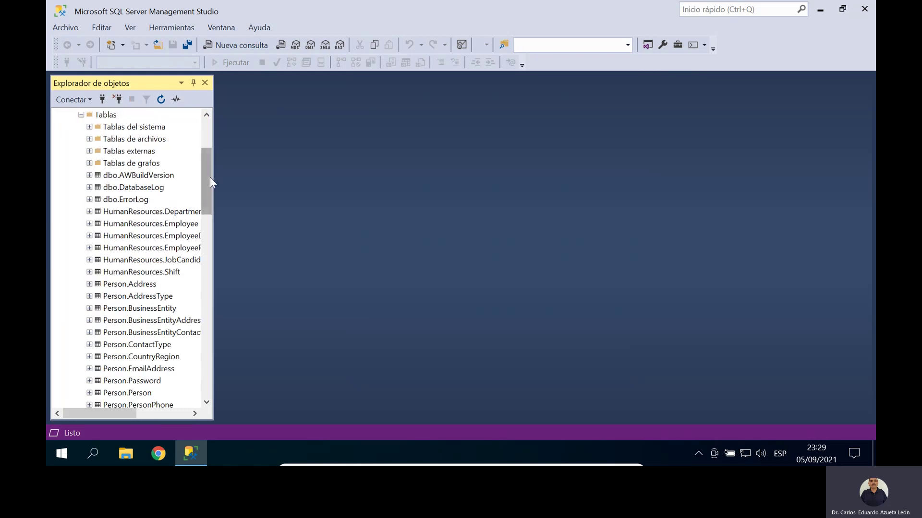
left_click_drag(209, 177, 192, 120)
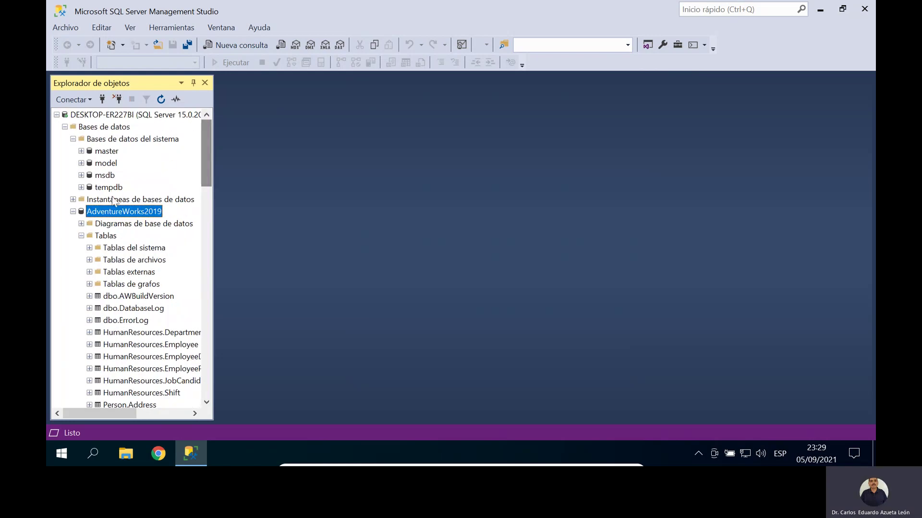
Step: Collapse the AdventureWorks2019, system databases, and Bases de datos nodes in Object Explorer
left_click(73, 212)
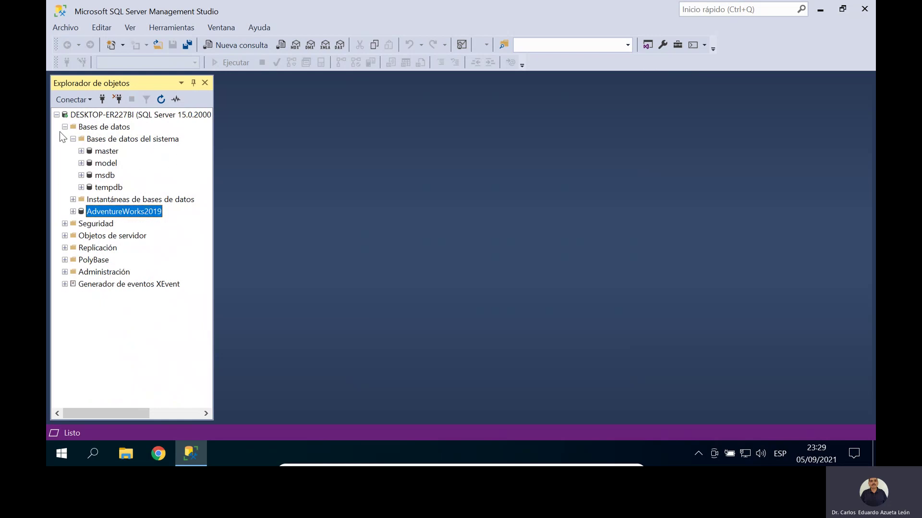
left_click(73, 138)
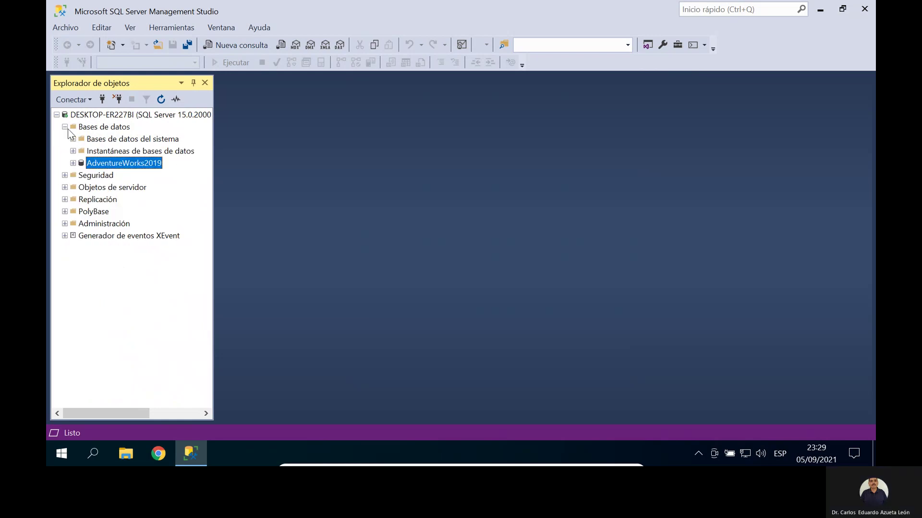
left_click(65, 127)
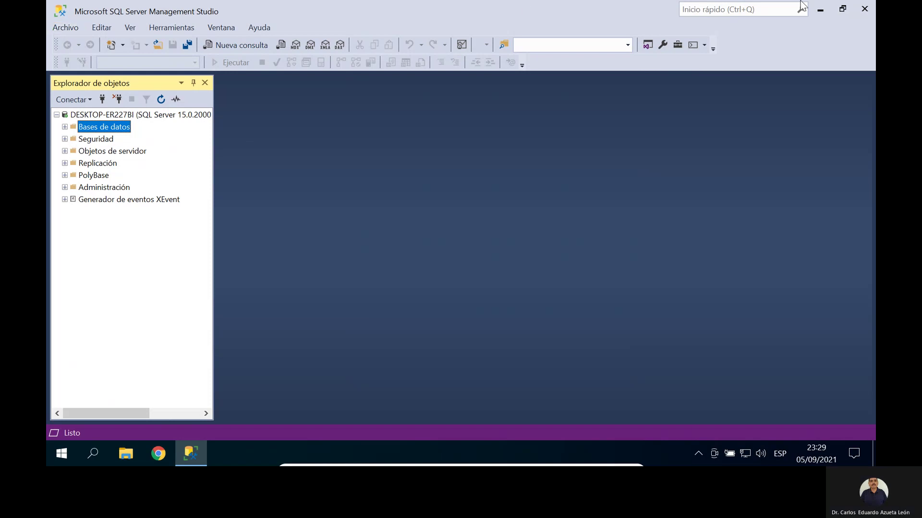
Step: Run postgresql-13.4-1-windows-x64 from the SoftWare folder and approve the permission prompt
left_click(826, 11)
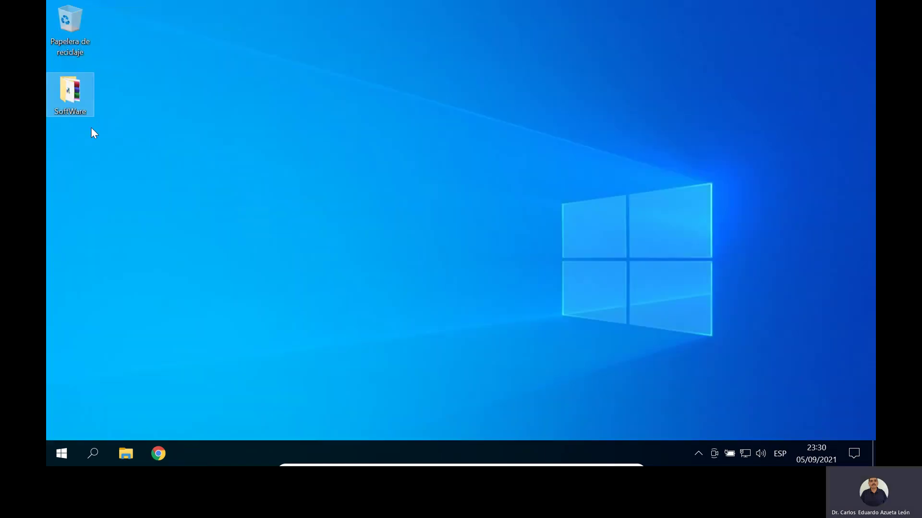
double_click(68, 94)
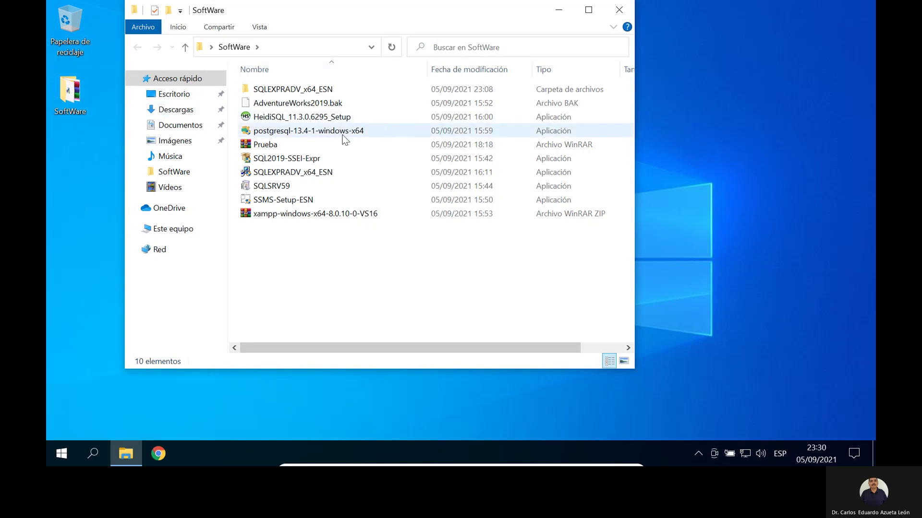
mouse_move(344, 139)
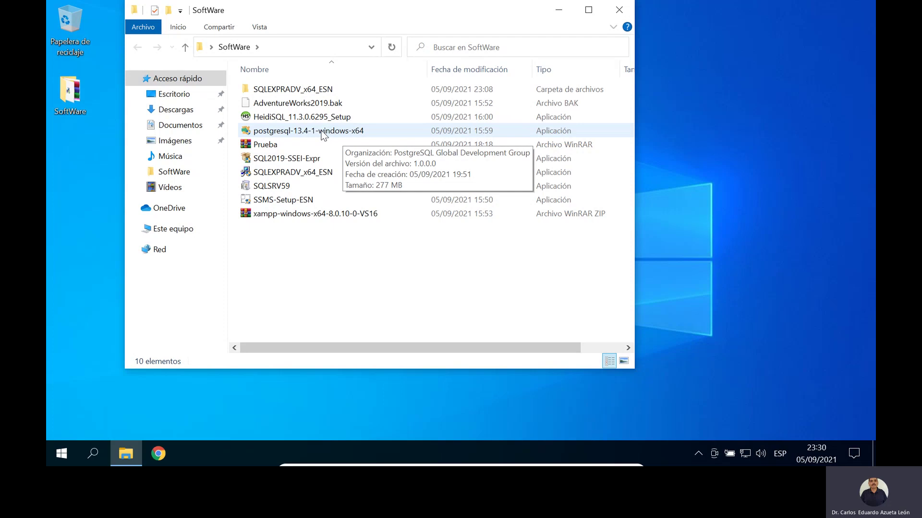
left_click(321, 135)
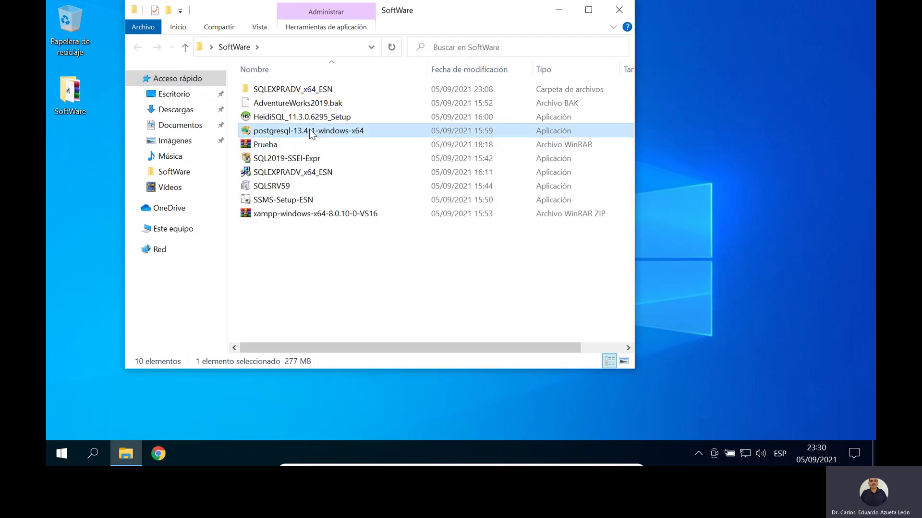
mouse_move(311, 133)
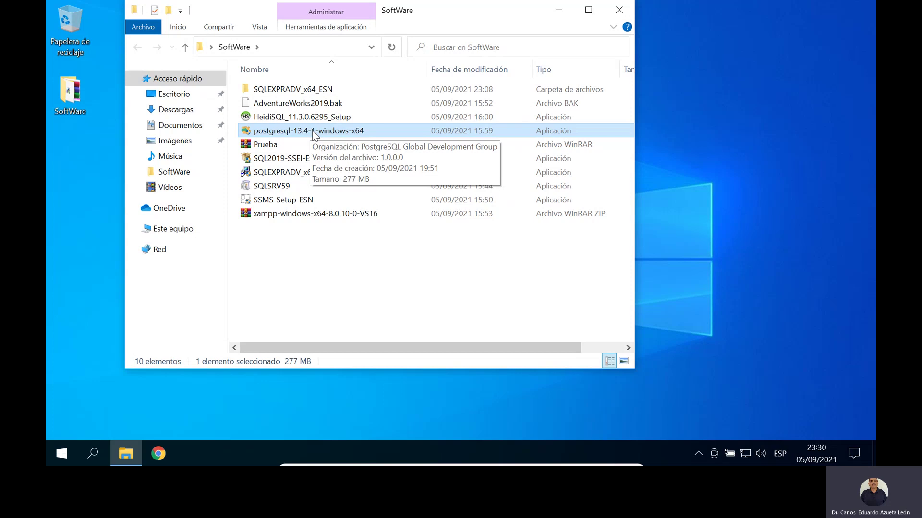
double_click(313, 135)
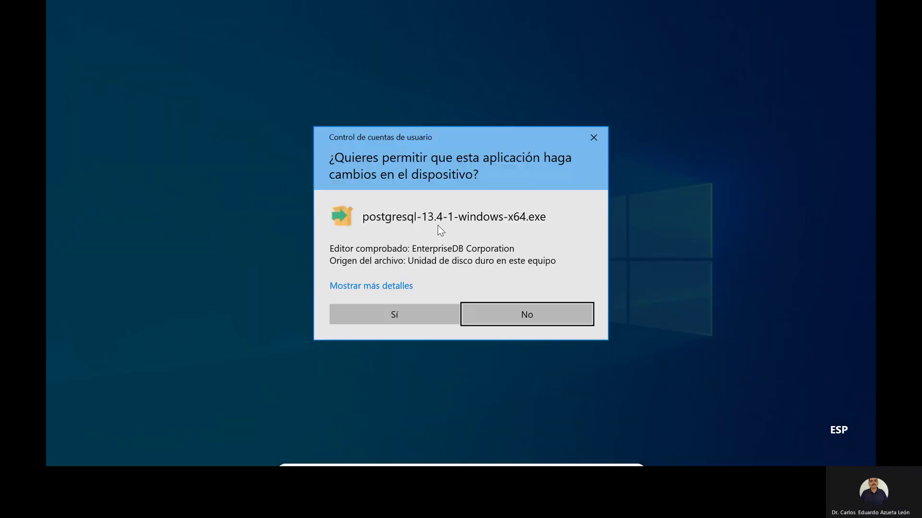
left_click(414, 313)
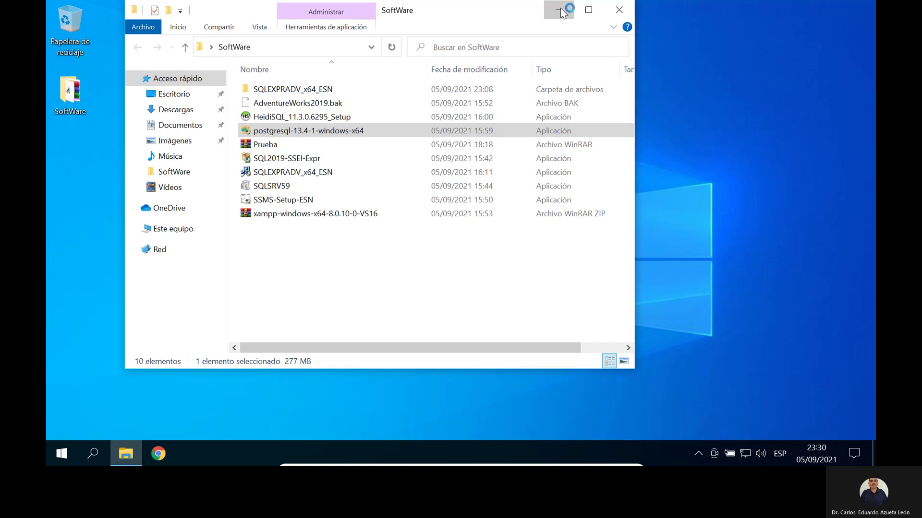
Step: Minimize the SoftWare folder, reopen it from the desktop, then minimize it to show the installer
left_click(564, 7)
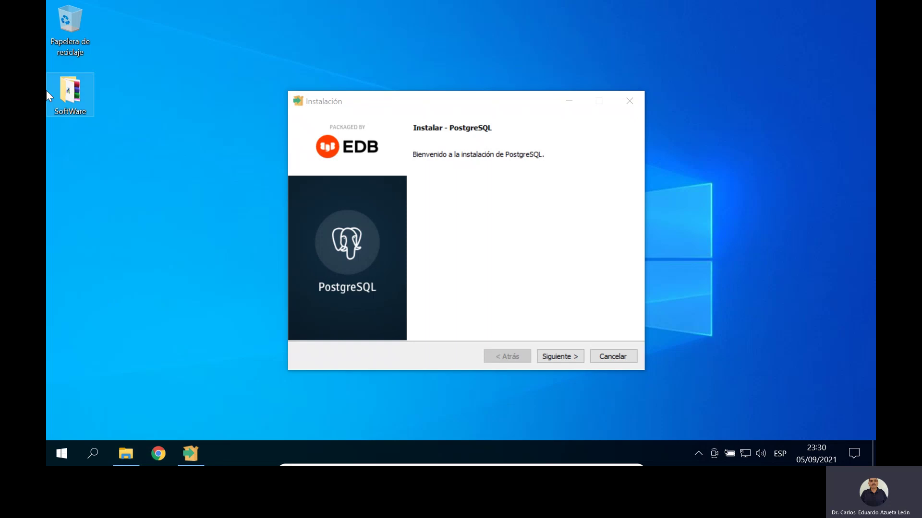
double_click(68, 95)
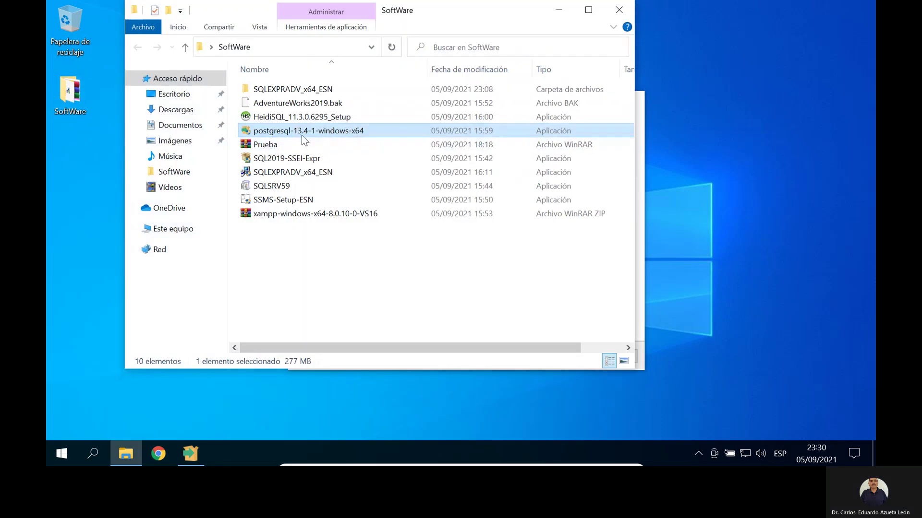
left_click(562, 11)
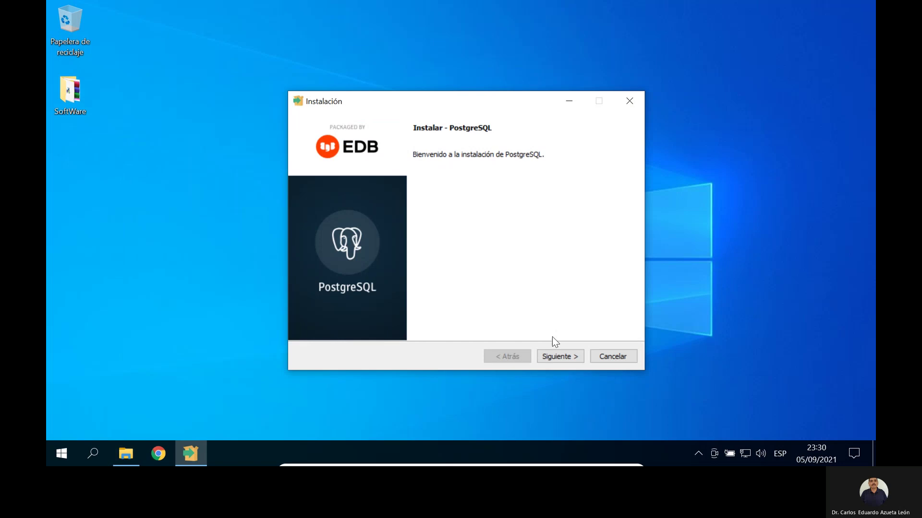
Step: Go past the welcome page and keep C:\Program Files\PostgreSQL\13 as the install directory
left_click(566, 358)
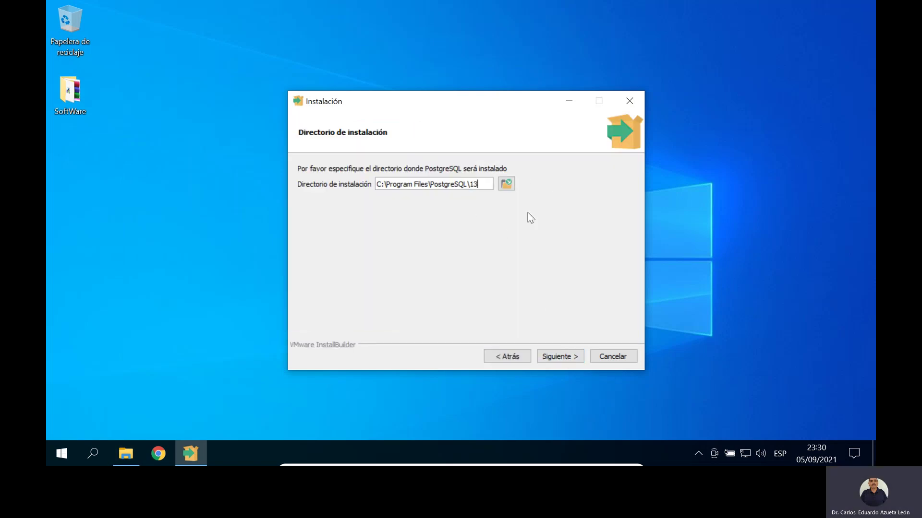
left_click(557, 358)
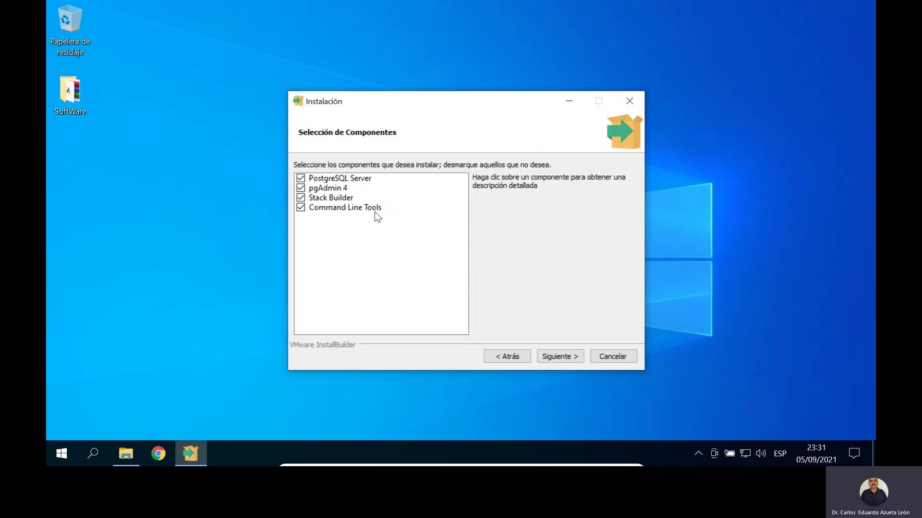
Step: Keep the default components and data directory, then review the summary and existing-data-directory notice
left_click(566, 357)
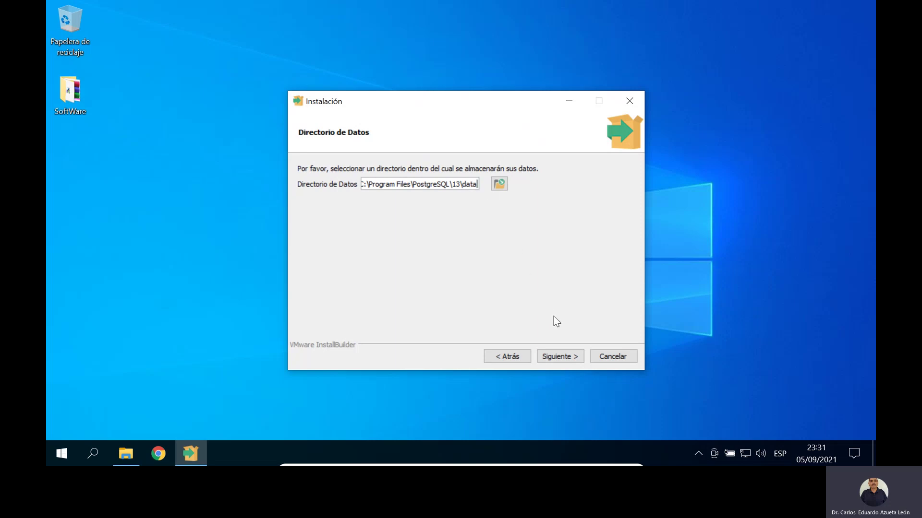
left_click(569, 355)
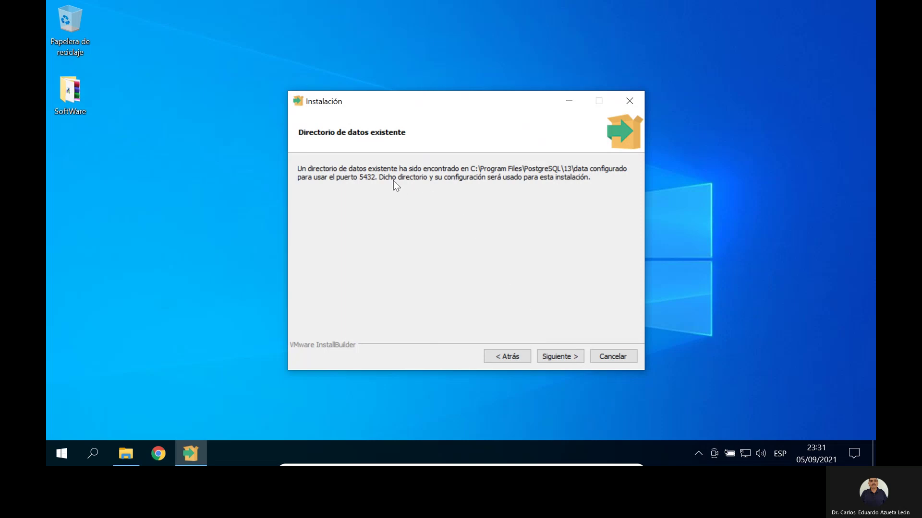
left_click(560, 356)
left_click(494, 359)
left_click(563, 357)
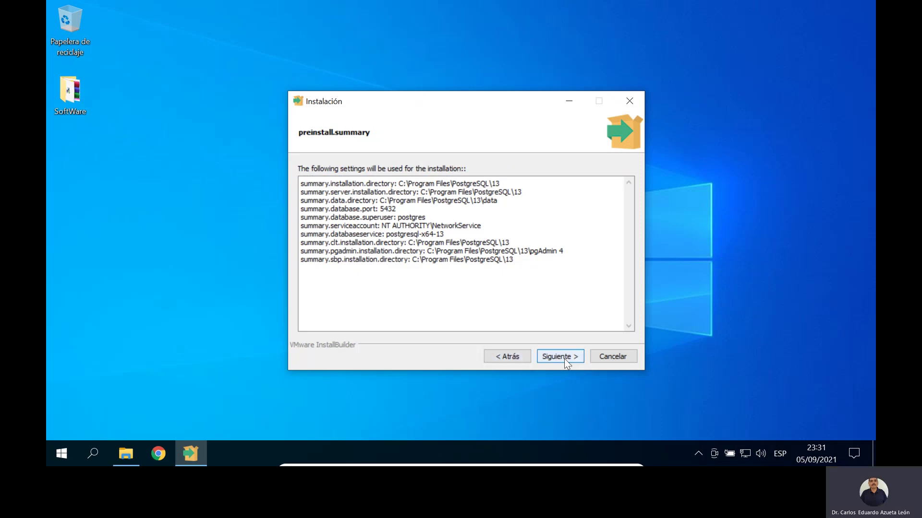
left_click(523, 359)
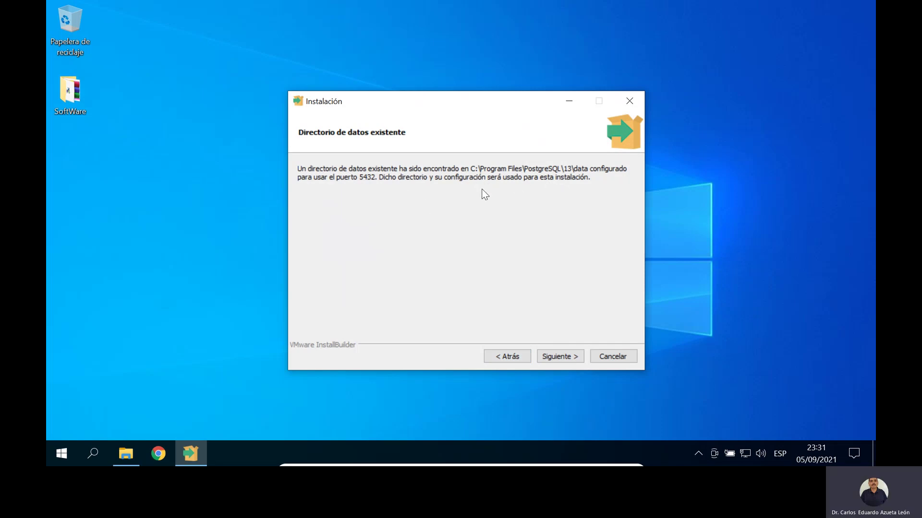
Step: Cancel the PostgreSQL setup, confirm exiting, and bring back the SoftWare folder window
left_click(598, 355)
left_click(438, 233)
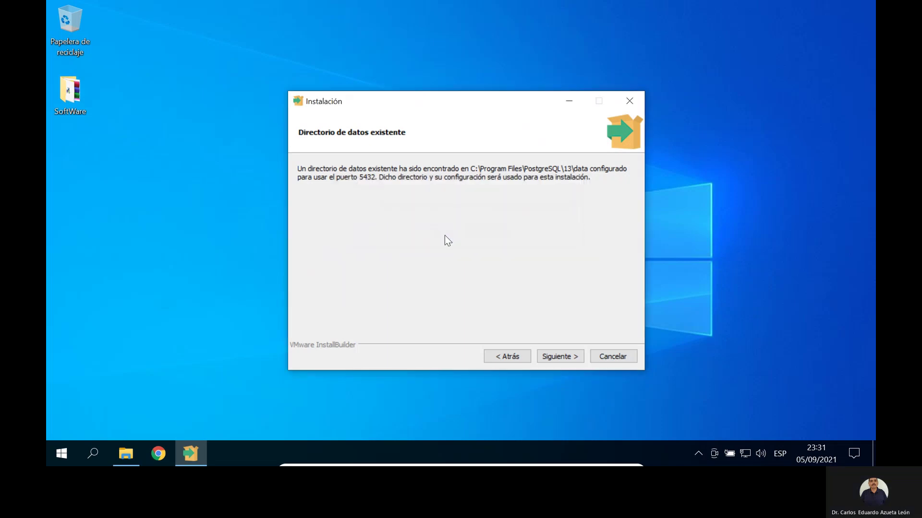
left_click(119, 452)
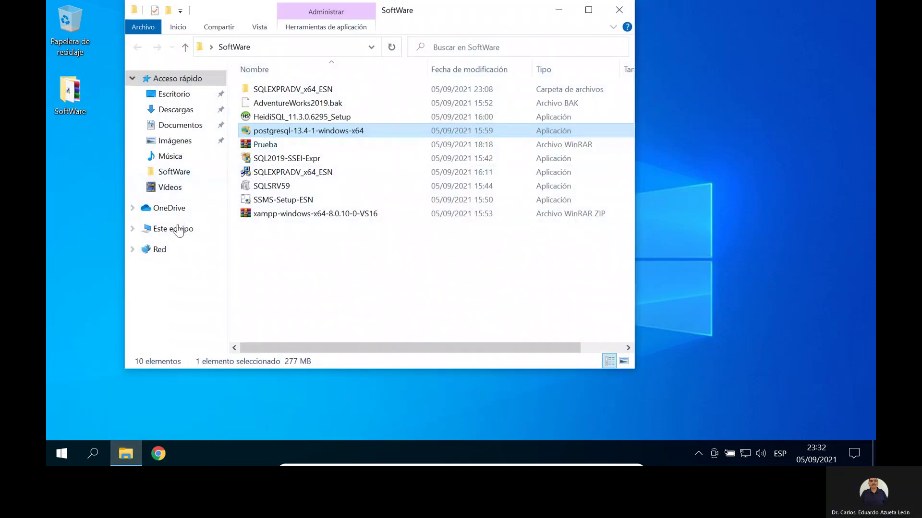
Step: Browse to C:\Archivos de programa and inspect the leftover PostgreSQL folder
left_click(178, 230)
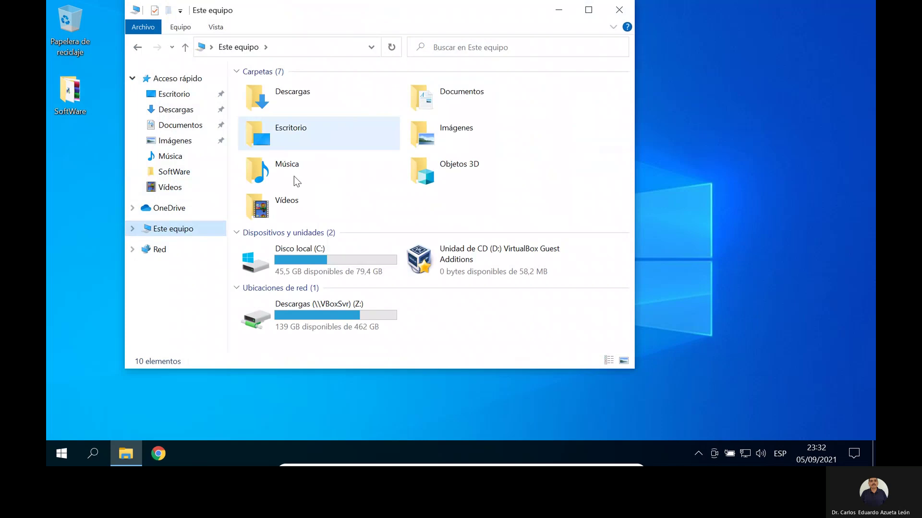
left_click(320, 257)
double_click(320, 256)
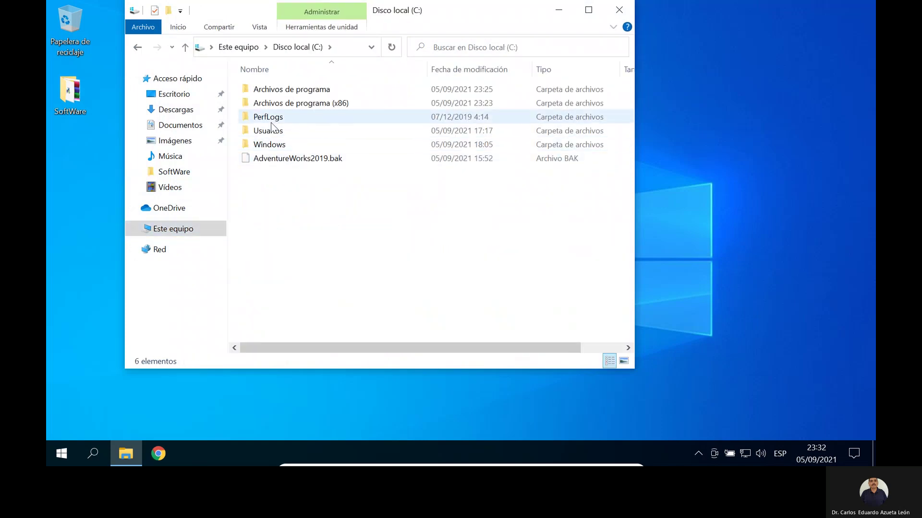
double_click(287, 91)
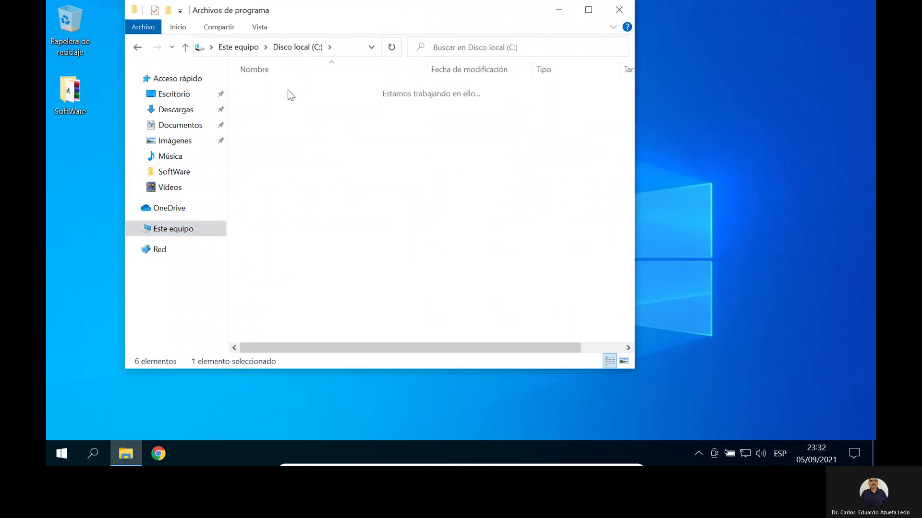
scroll(317, 223, "down", 2)
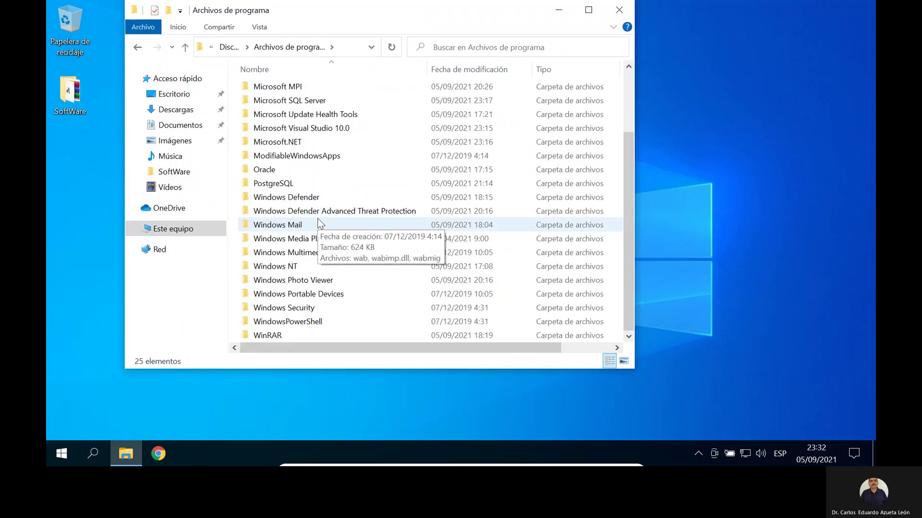
double_click(287, 183)
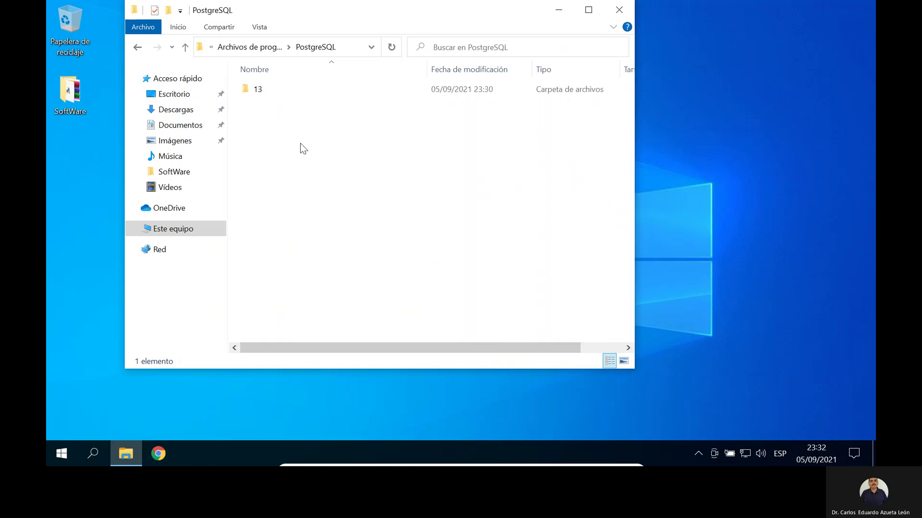
left_click(263, 47)
Step: Permanently delete the PostgreSQL folder with Shift+Delete, granting administrator permission
key("shift+Delete")
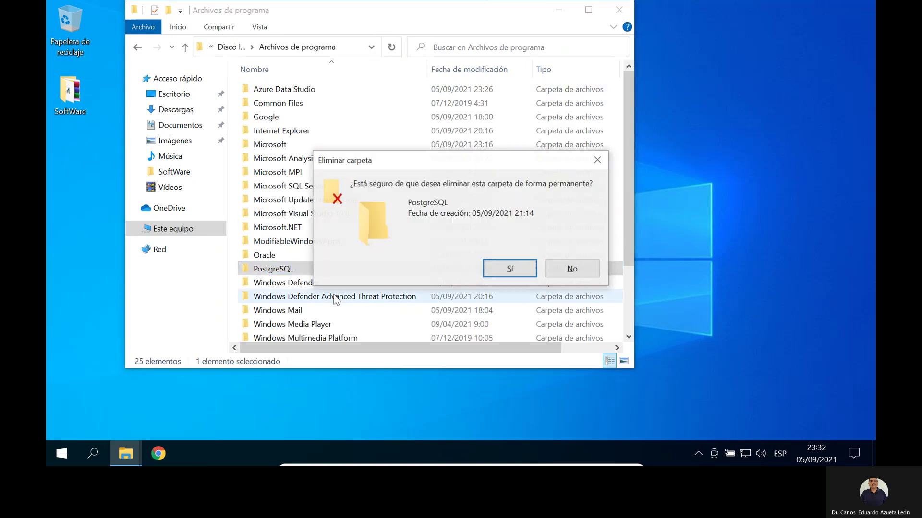
left_click(527, 267)
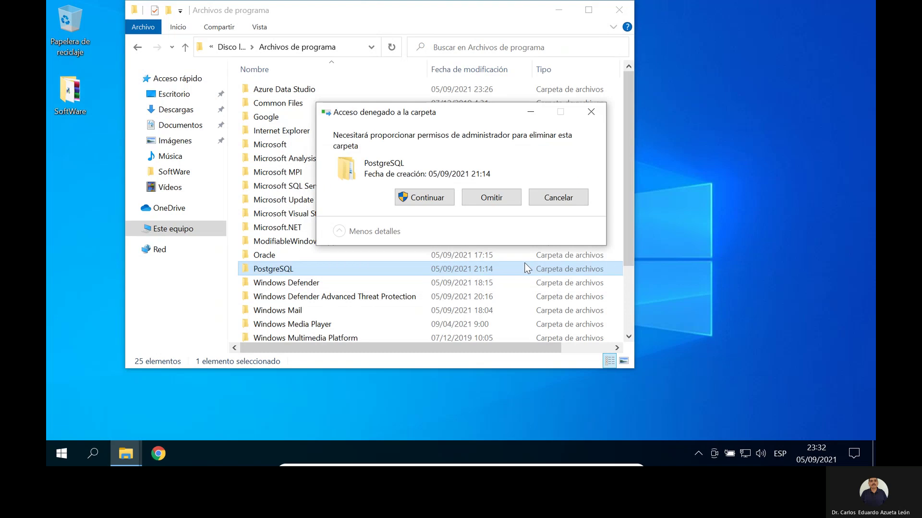
left_click(444, 203)
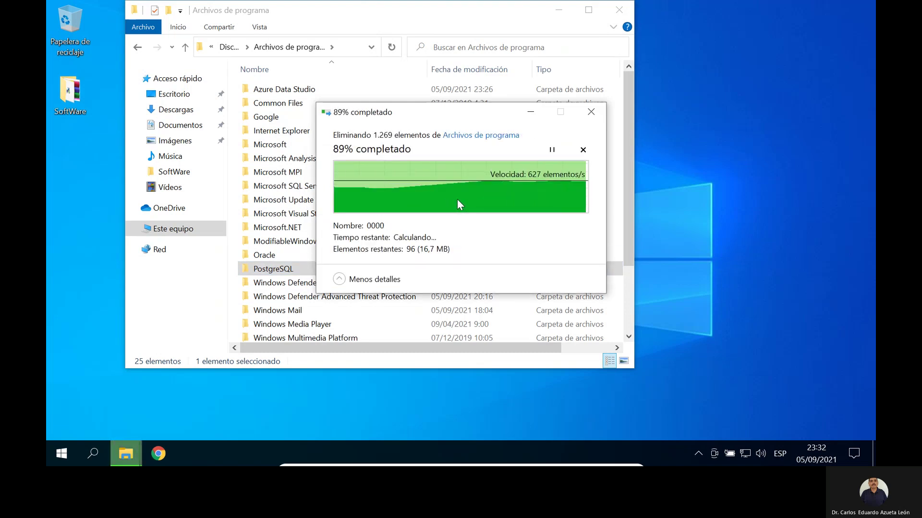
Step: Check Archivos de programa (x86) for leftovers, then close File Explorer
left_click(231, 47)
double_click(283, 105)
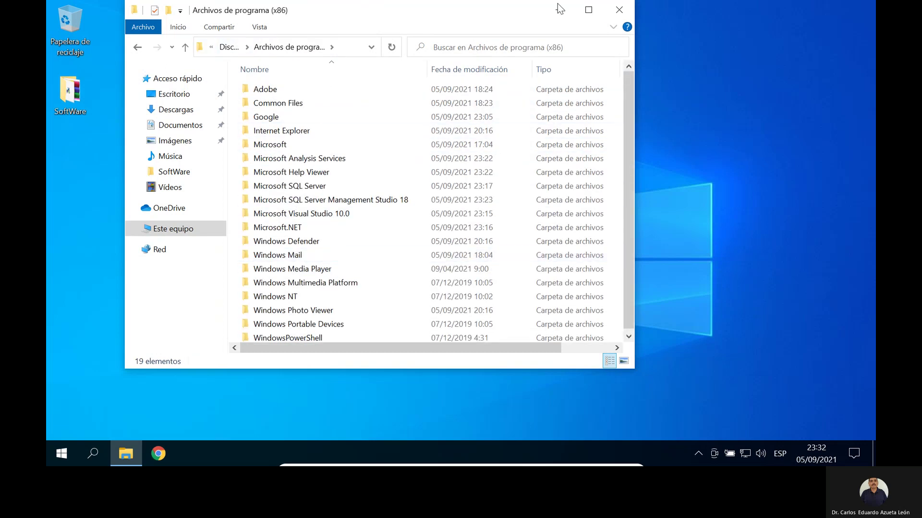
left_click(619, 10)
Step: Run postgresql-13.4-1-windows-x64 from the SoftWare folder, approve the UAC prompt, and close the folder
double_click(70, 94)
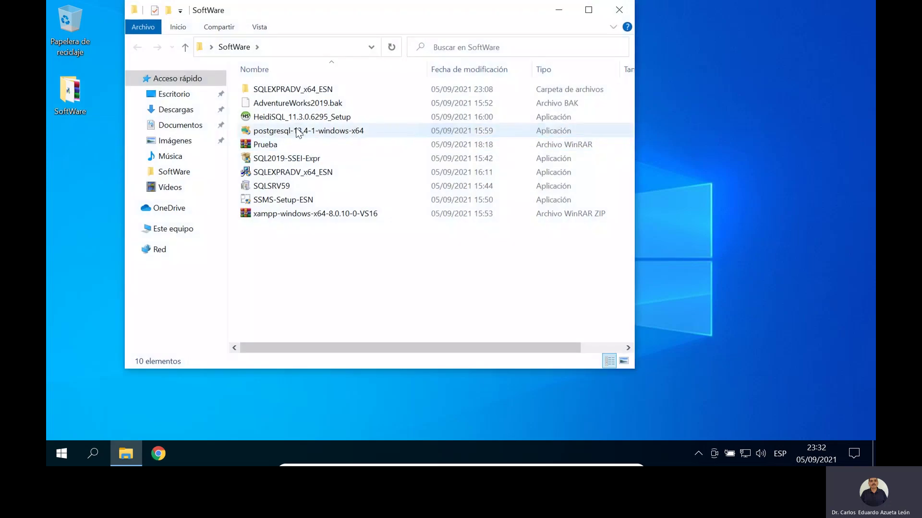
double_click(298, 134)
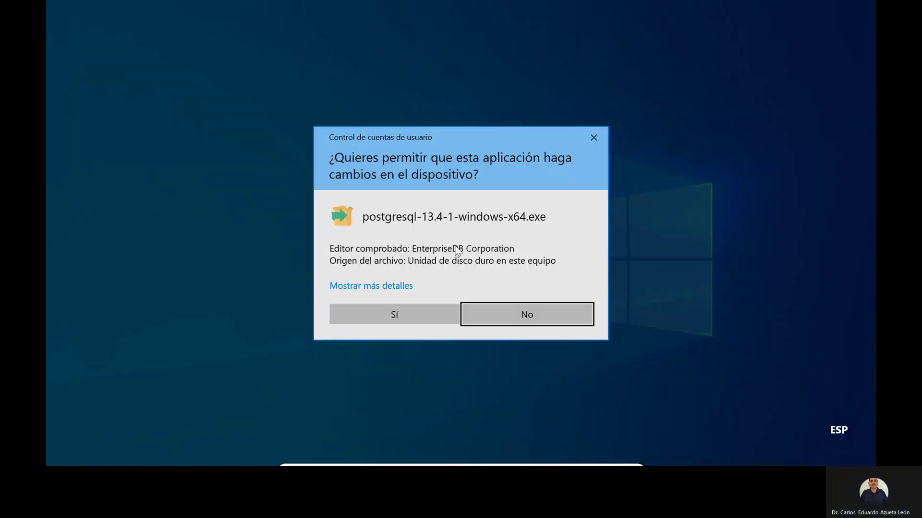
left_click(411, 317)
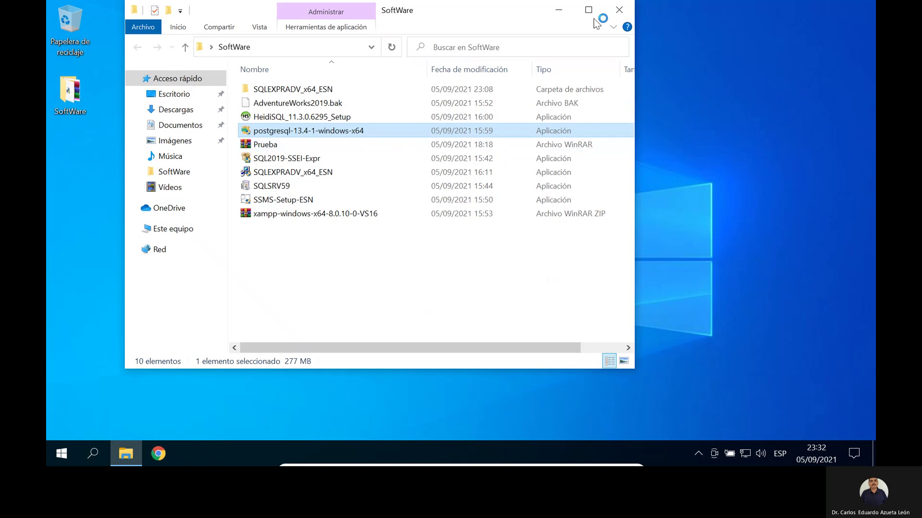
left_click(620, 10)
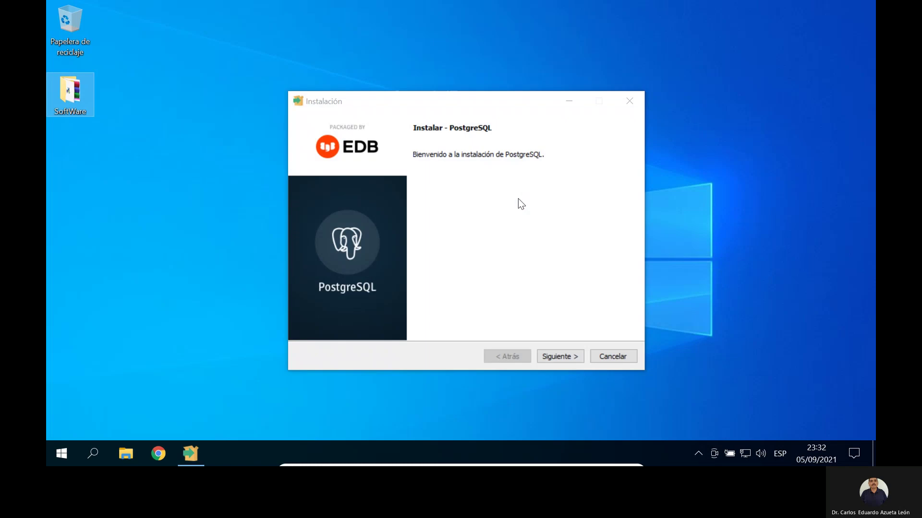
Step: Accept the default installation directory, components and data directory
left_click(558, 359)
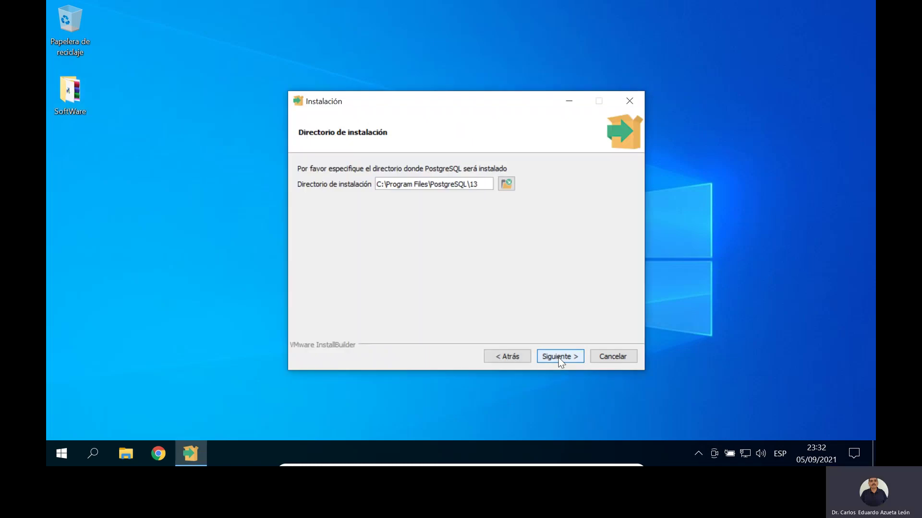
left_click(558, 358)
left_click(557, 359)
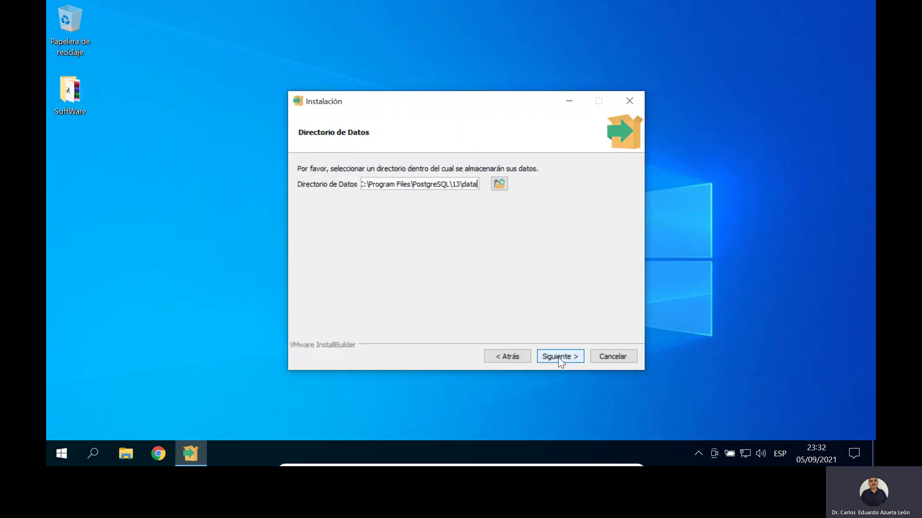
left_click(559, 359)
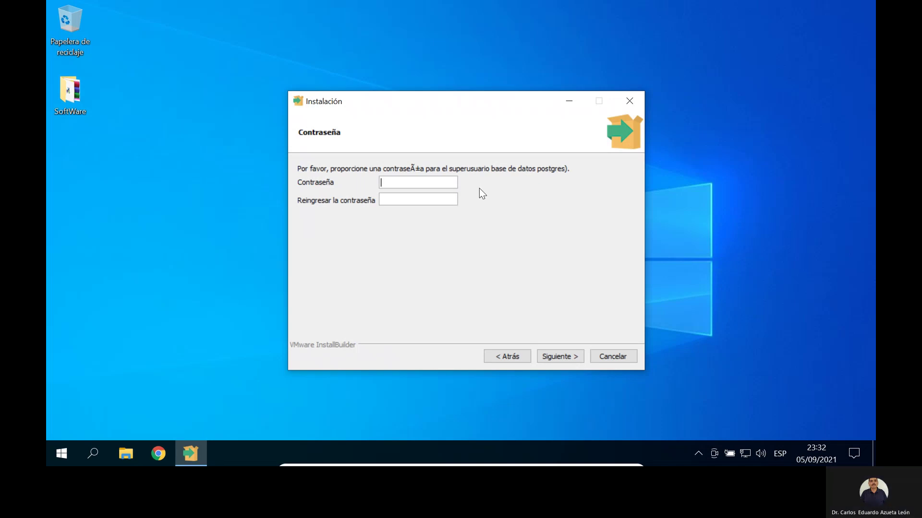
Step: Enter and re-enter the postgres superuser password, then continue
type("12345678")
key("Tab")
type("12345678")
left_click(565, 361)
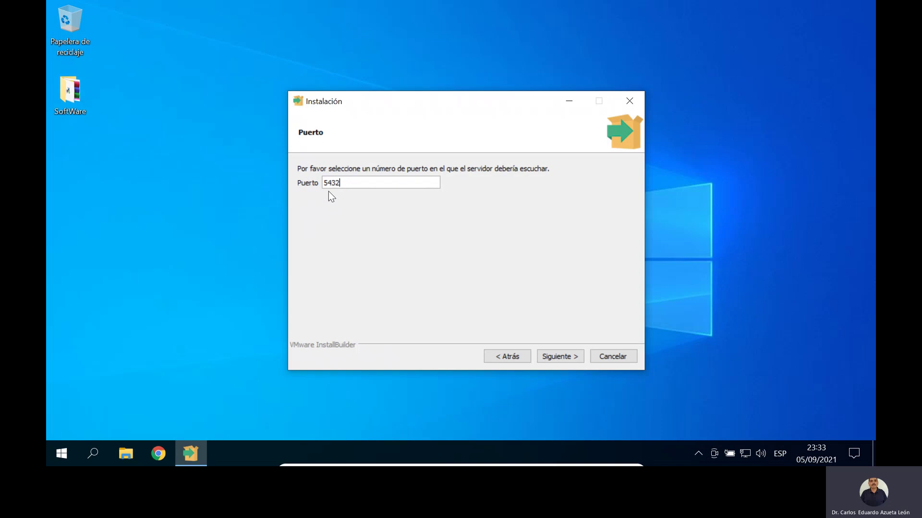
Step: Keep port 5432, choose the Spanish, Mexico locale, and start the installation past the summary
left_click(566, 359)
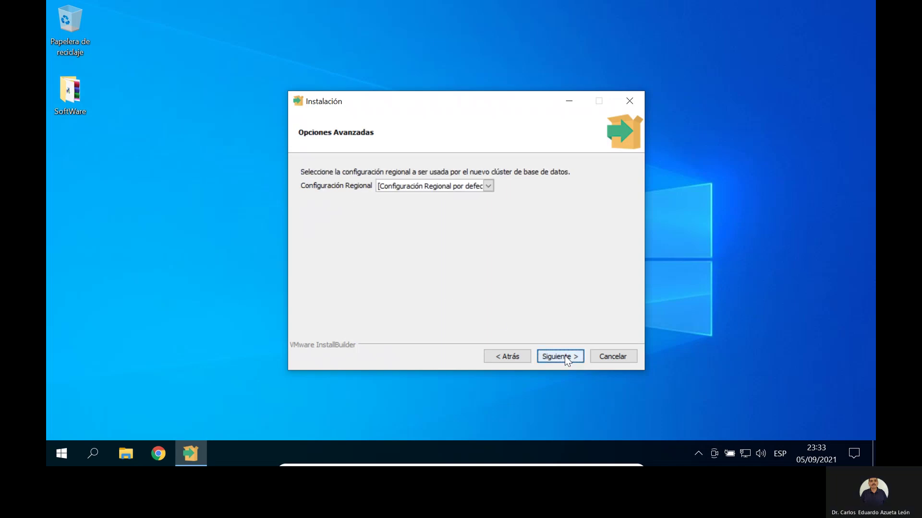
left_click(488, 187)
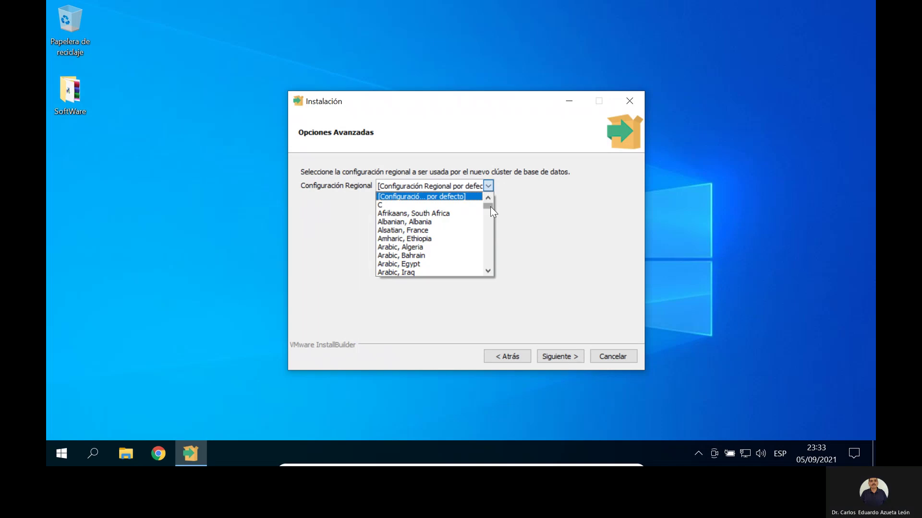
left_click_drag(491, 211, 486, 253)
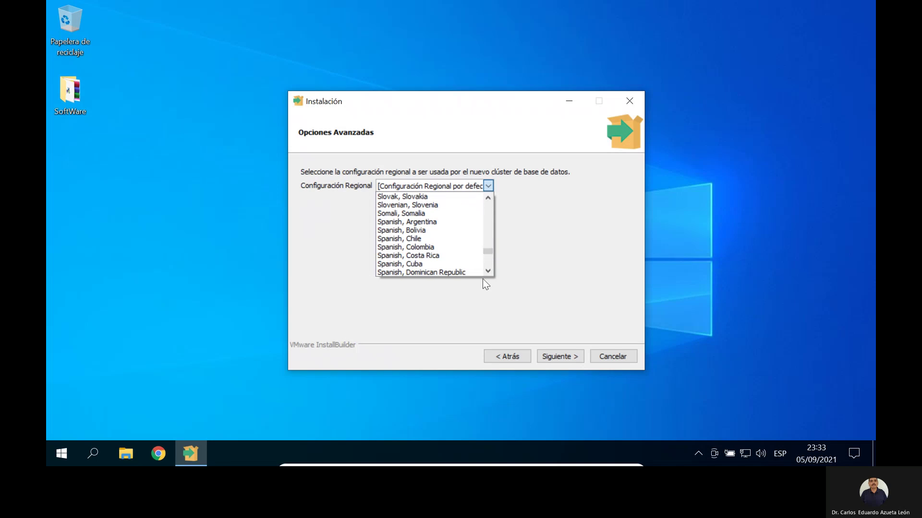
scroll(486, 273, "down", 2)
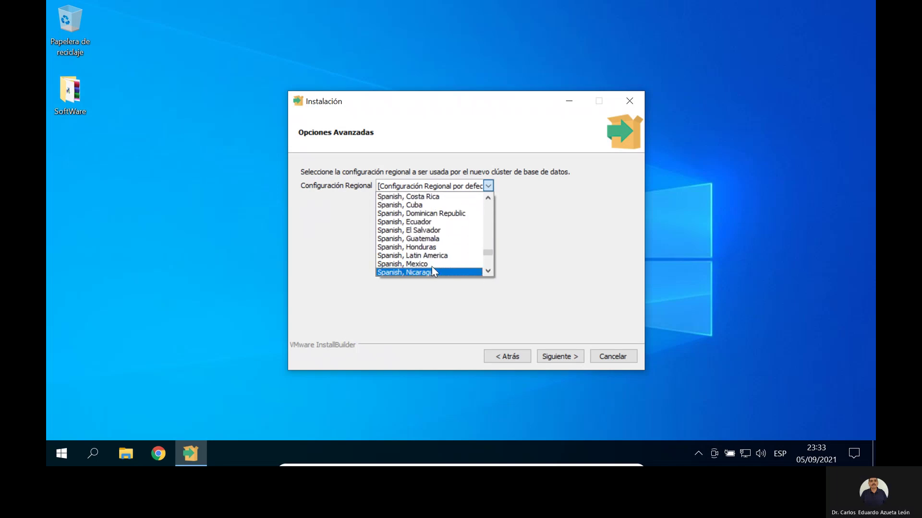
left_click(435, 264)
left_click(559, 357)
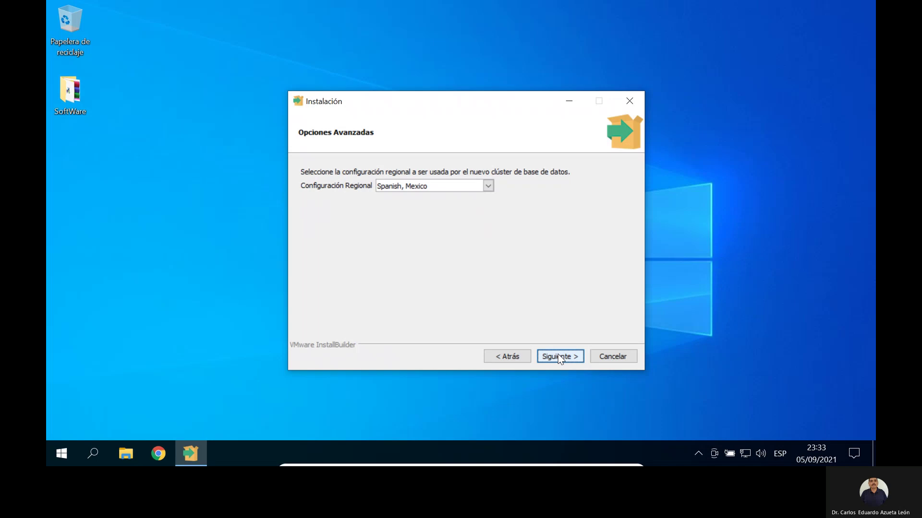
left_click(561, 357)
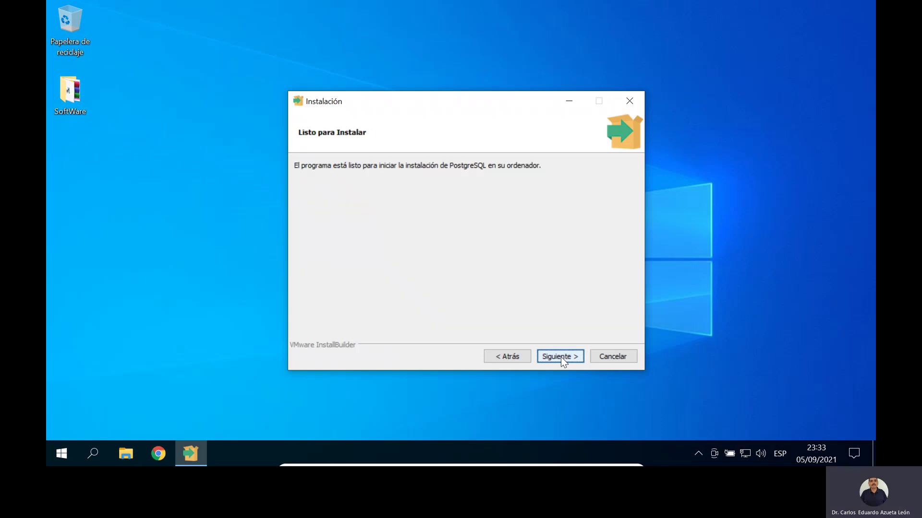
left_click(561, 357)
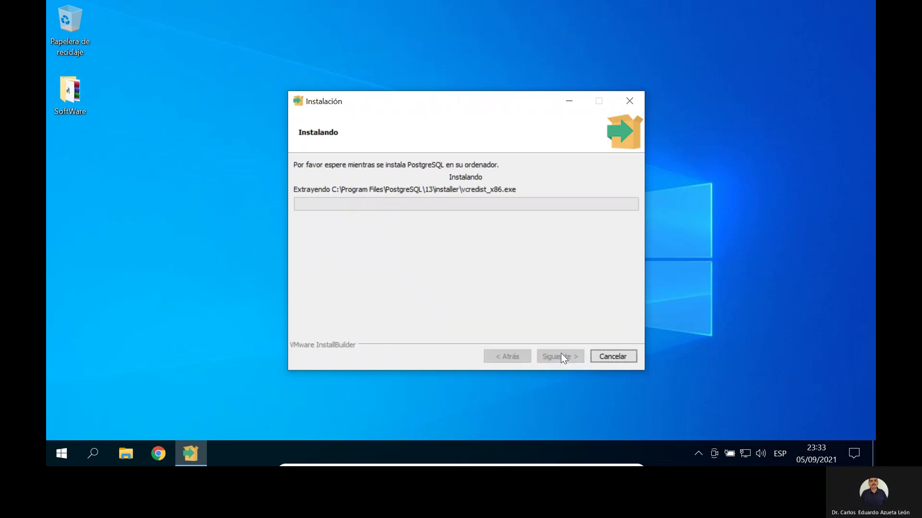
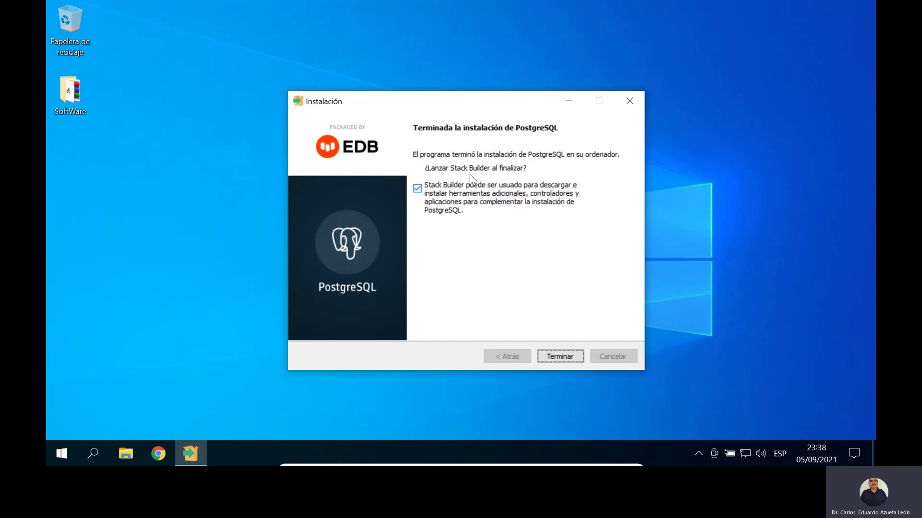
Step: Finish the PostgreSQL installer and pick PostgreSQL 13 (x64) on port 5432 in Stack Builder
left_click(566, 356)
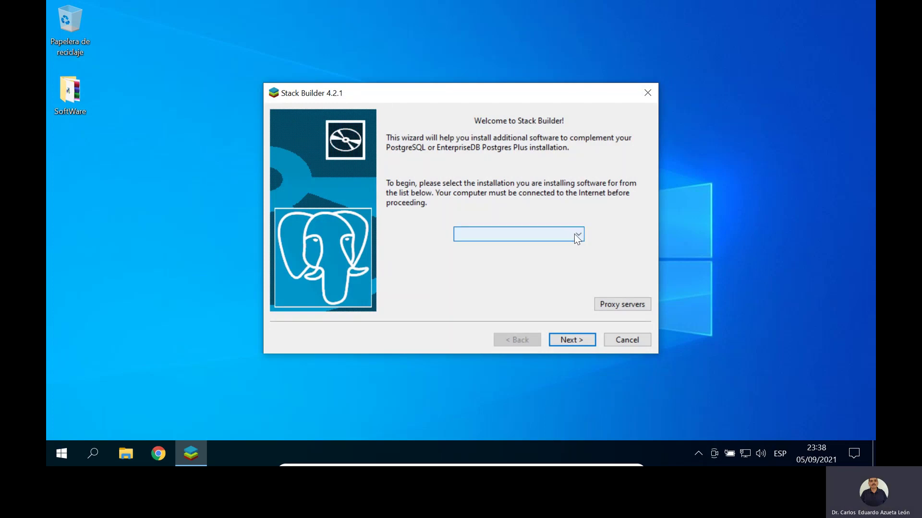
left_click(576, 234)
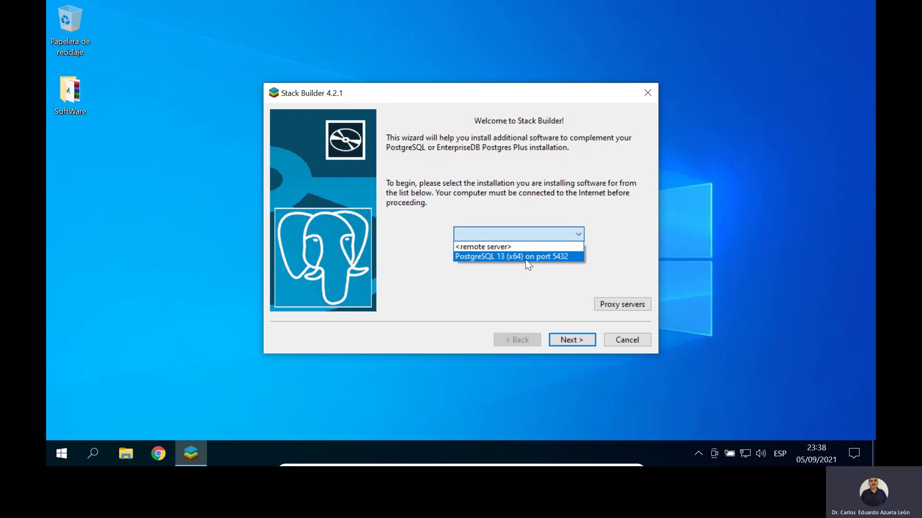
left_click(526, 258)
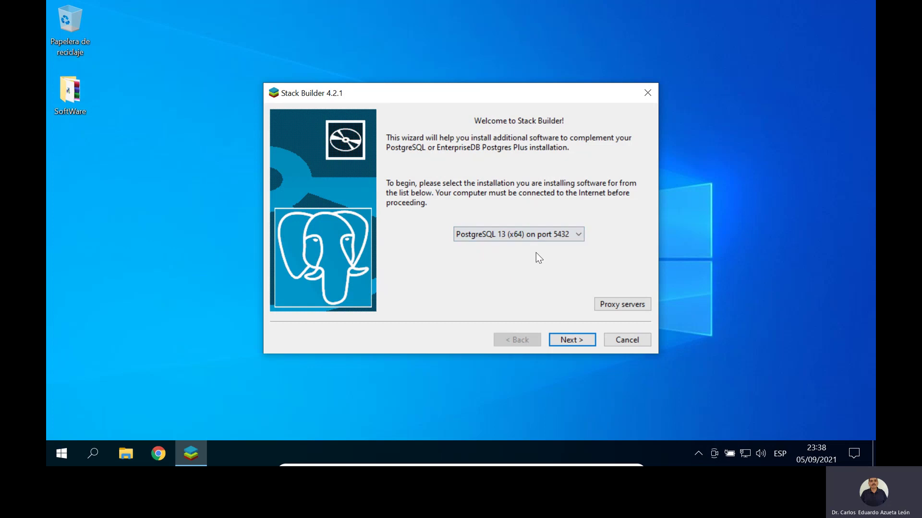
Step: Browse the Add-ons, Database Drivers, Database Server and Registration-required application categories
left_click(576, 339)
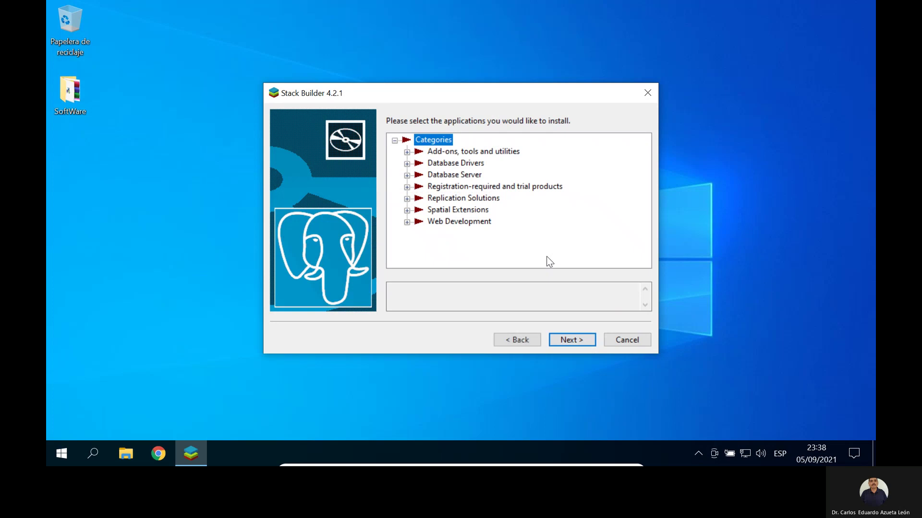
left_click(407, 152)
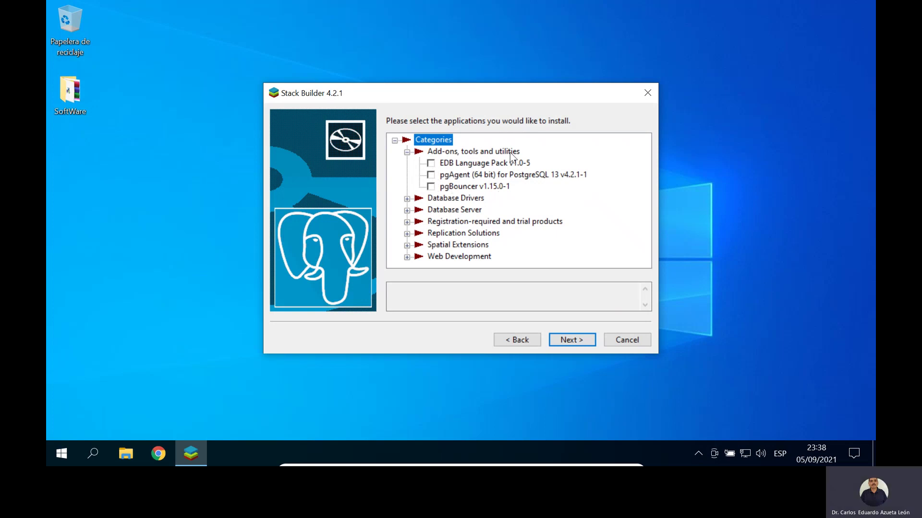
left_click(408, 151)
left_click(407, 163)
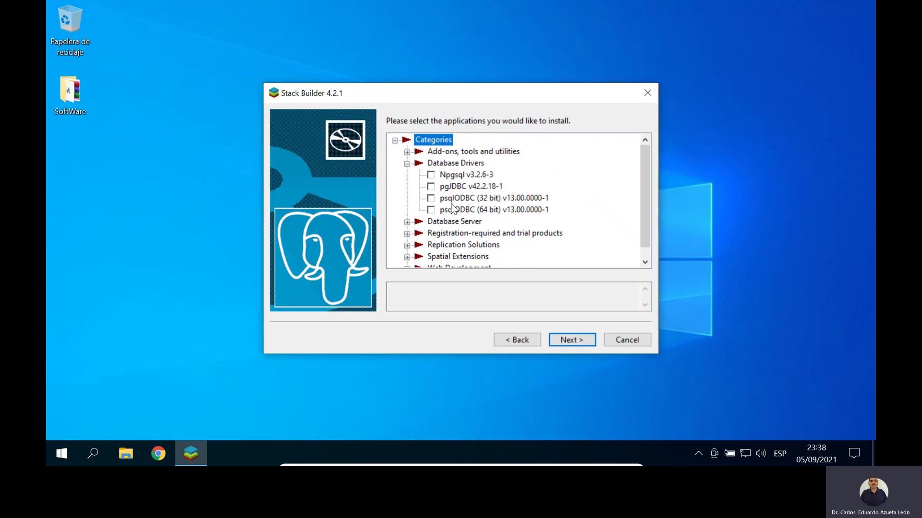
left_click(406, 163)
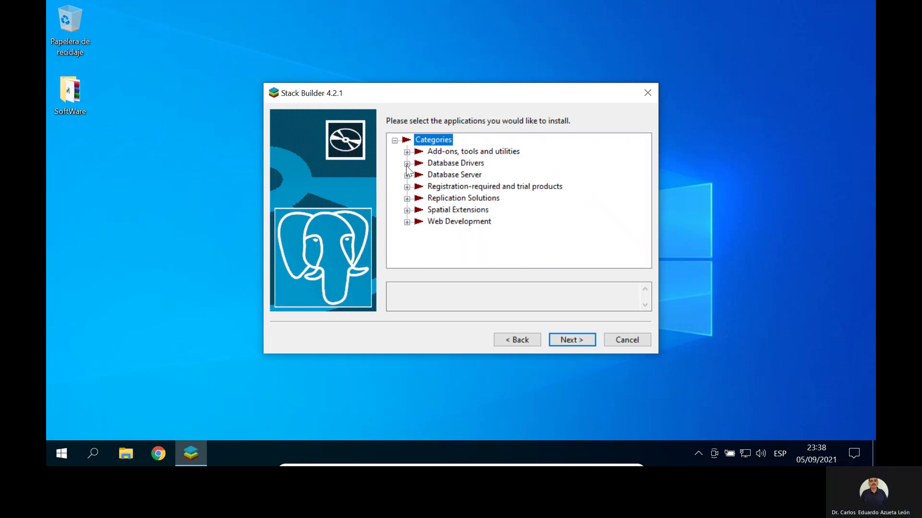
left_click(406, 175)
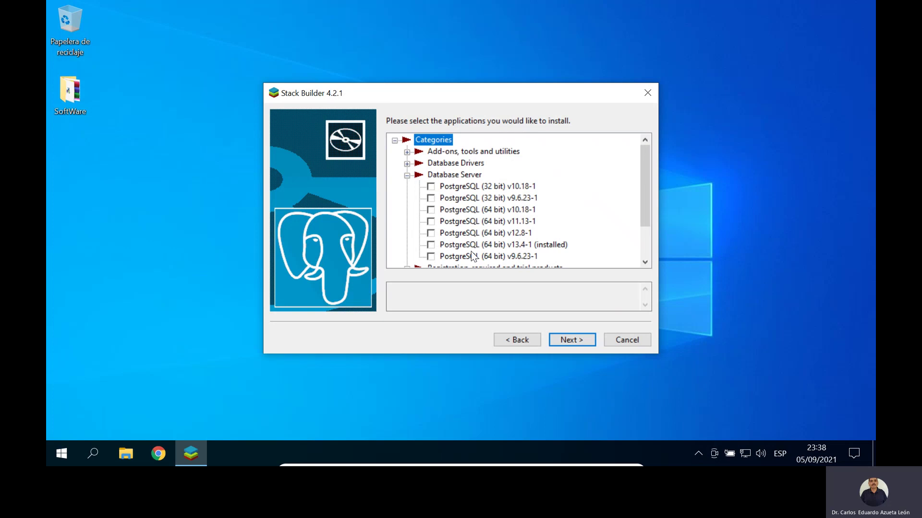
left_click(407, 175)
left_click(407, 186)
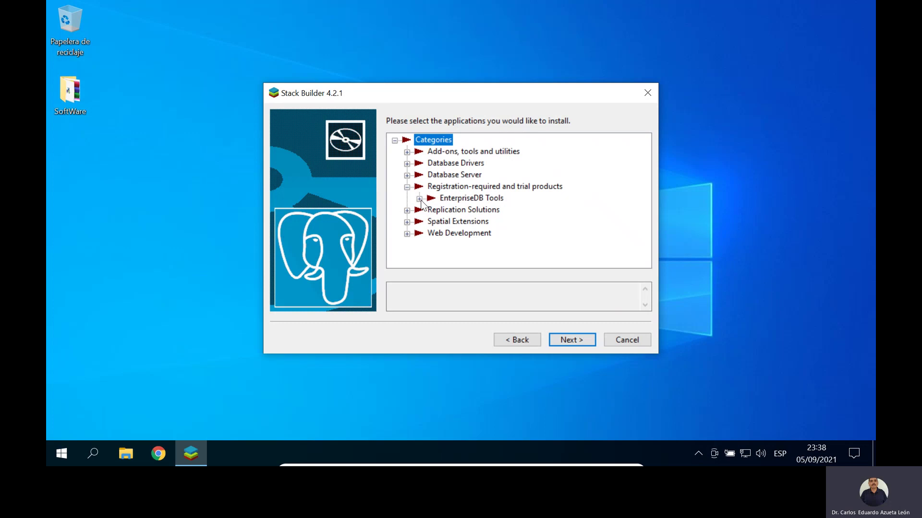
left_click(421, 199)
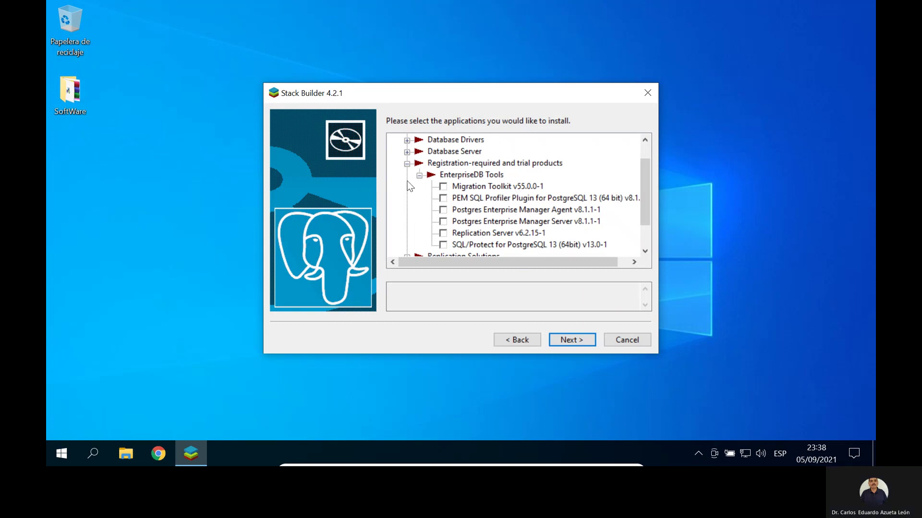
Step: Browse Replication Solutions, Spatial Extensions and Web Development, then quit Stack Builder without installing anything
left_click(407, 164)
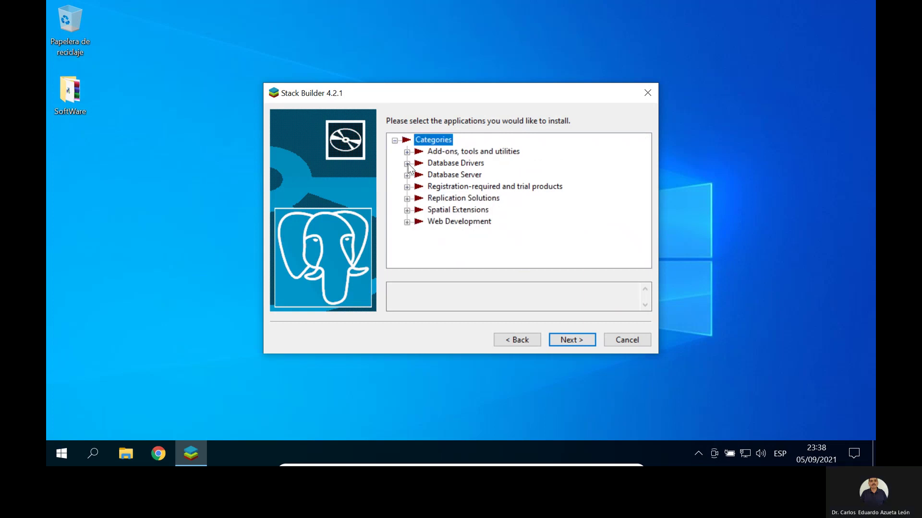
left_click(406, 198)
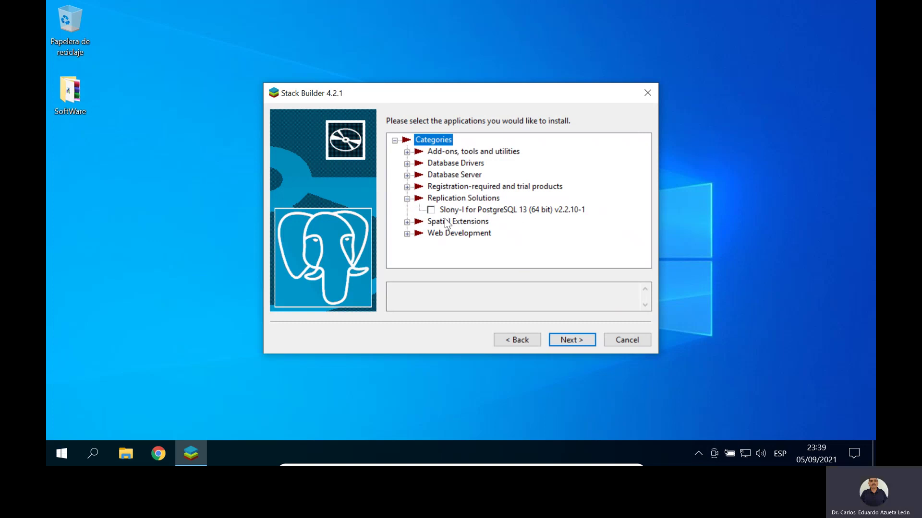
left_click(407, 198)
left_click(407, 210)
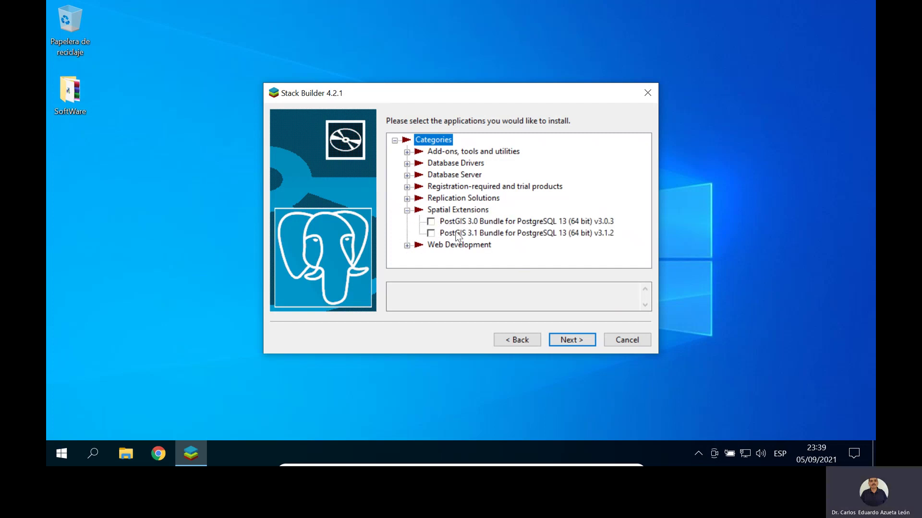
left_click(406, 211)
left_click(407, 222)
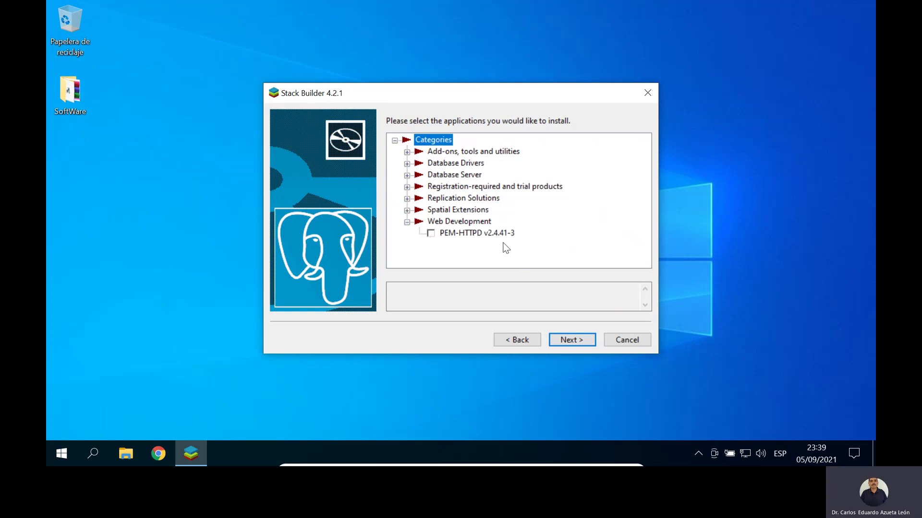
left_click(406, 221)
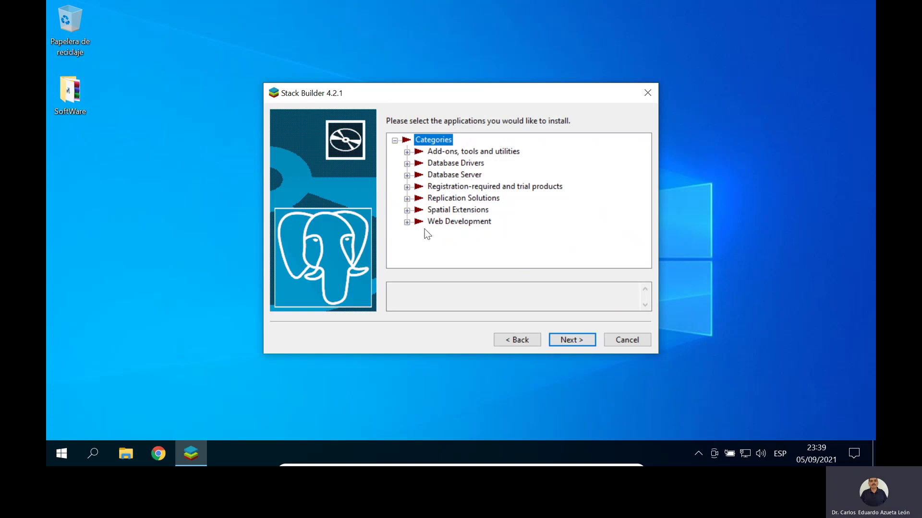
left_click(635, 339)
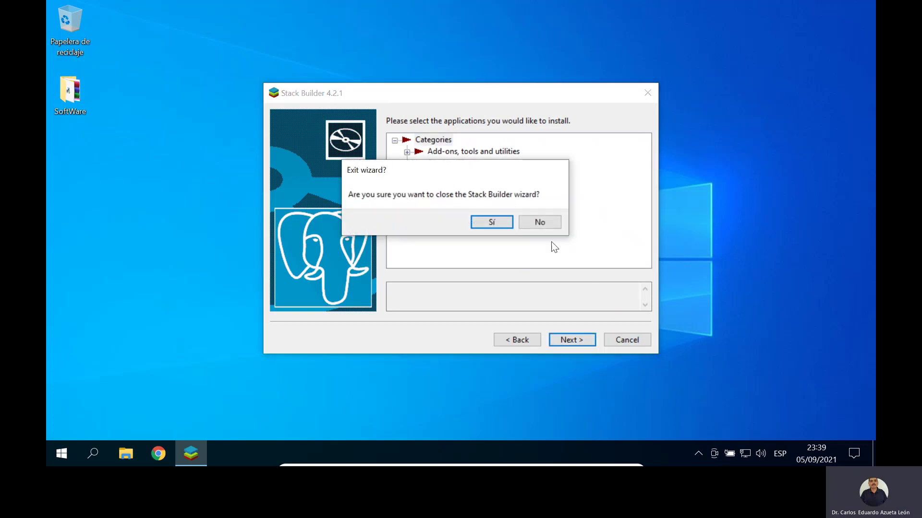
left_click(509, 224)
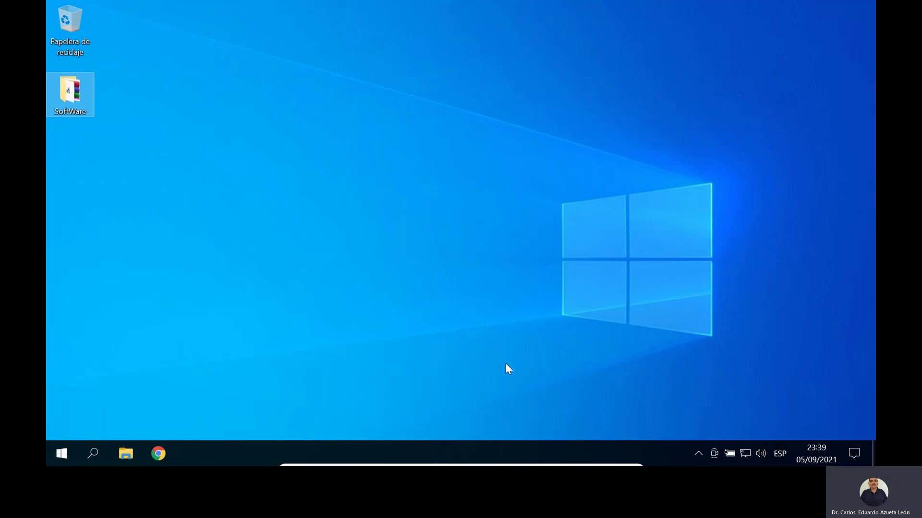
Step: Restart Windows with Inicio/Apagado > Reiniciar, dismissing the VirtualBox notices
left_click(59, 450)
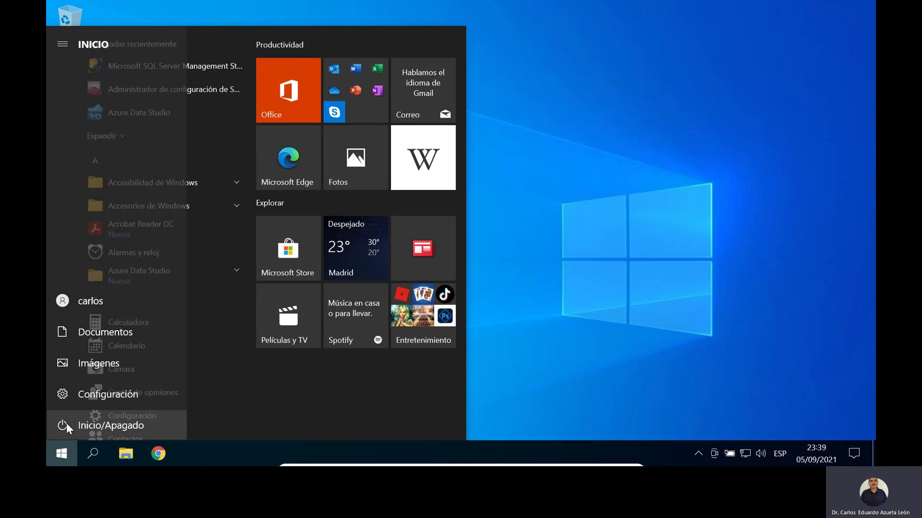
left_click(66, 423)
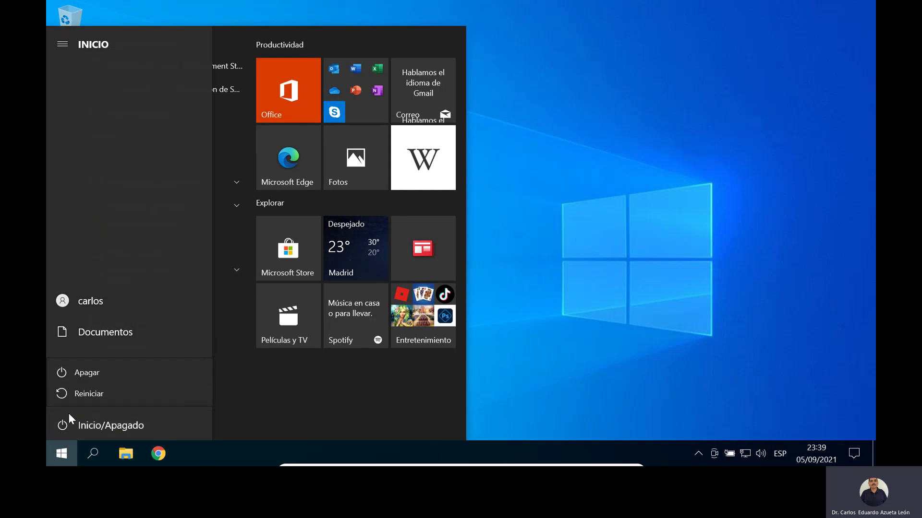
left_click(94, 394)
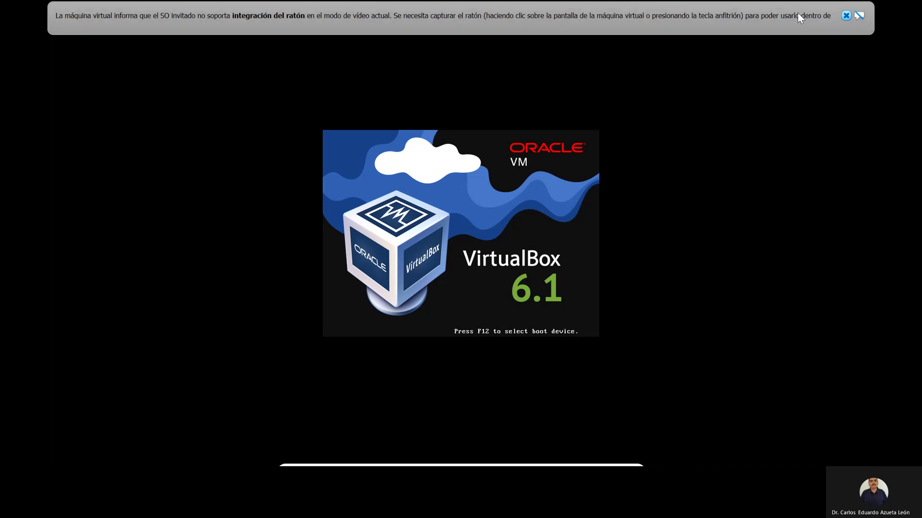
left_click(845, 16)
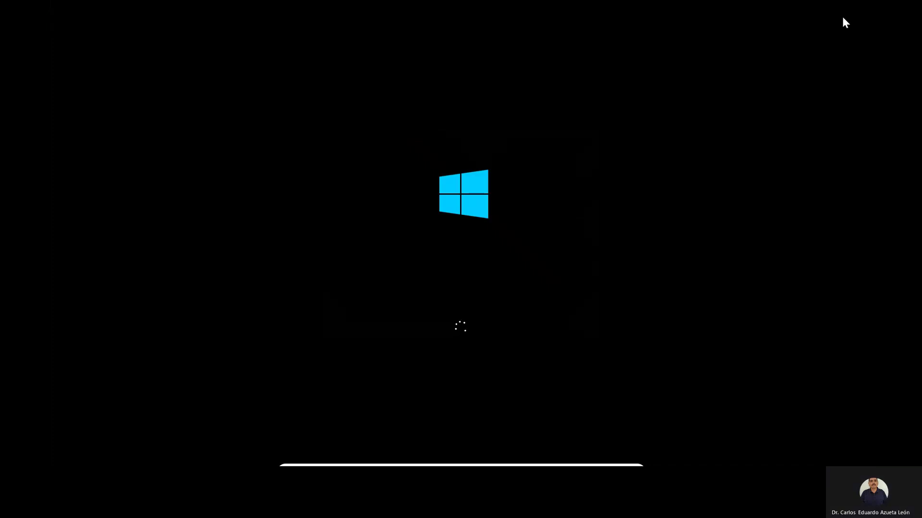
left_click(843, 18)
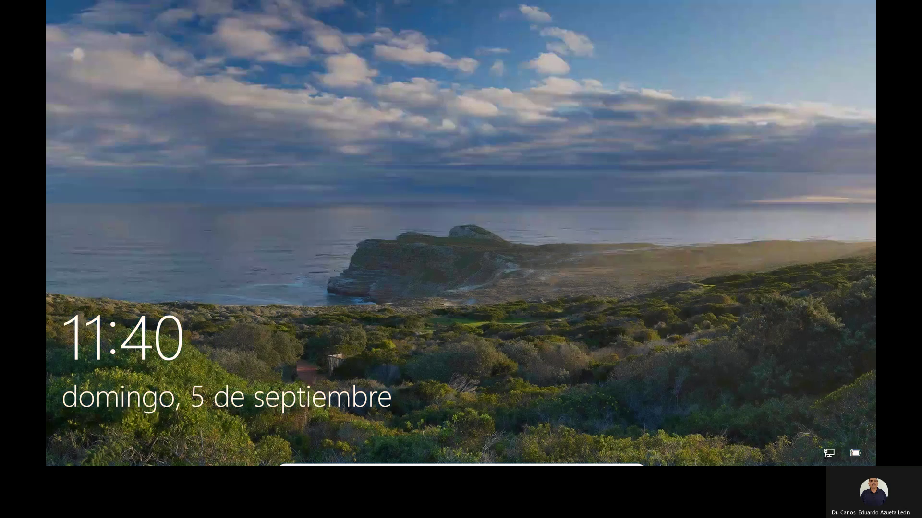
Step: Sign back in to Windows with the account password
left_click(111, 204)
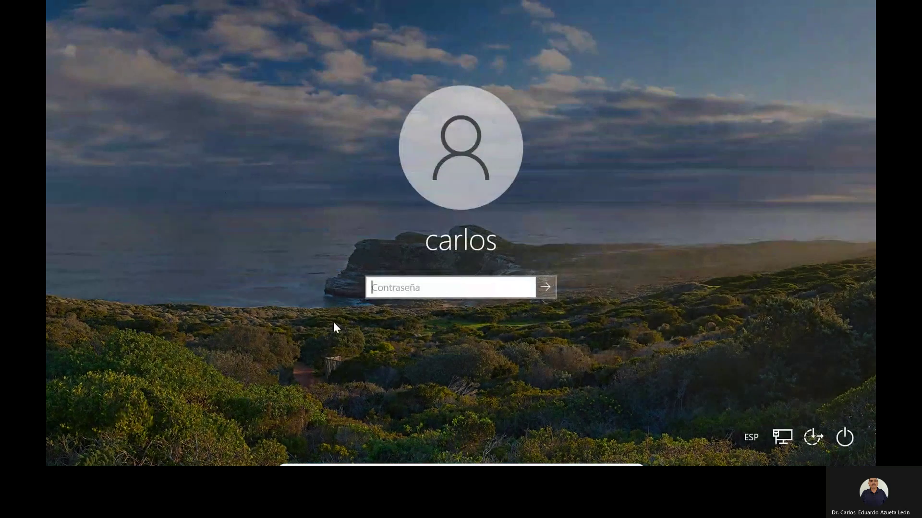
type("••••••••")
key("Return")
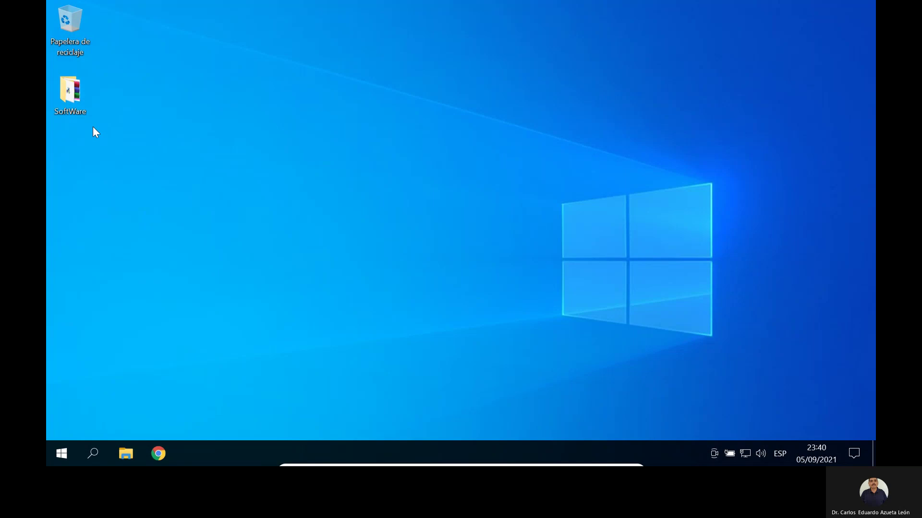
Step: Launch pgAdmin 4 from the PostgreSQL 13 folder in the Start menu
left_click(61, 452)
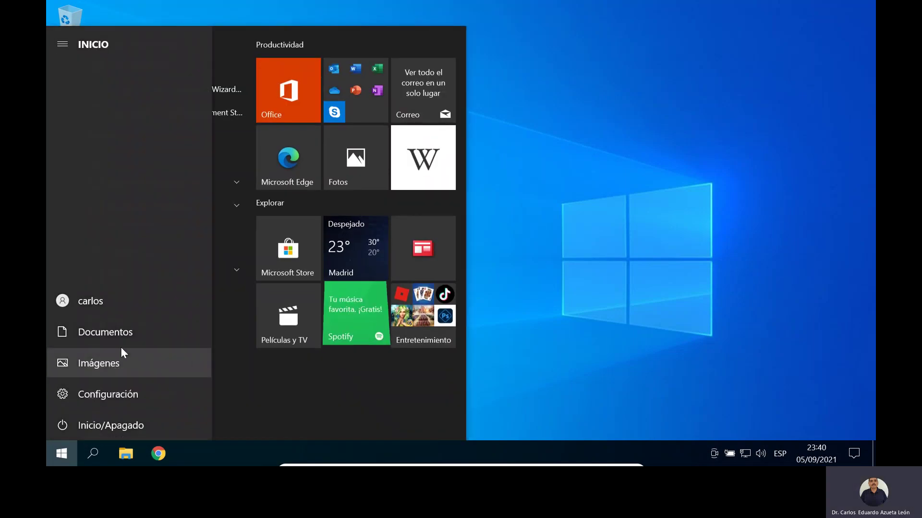
scroll(153, 351, "down", 9)
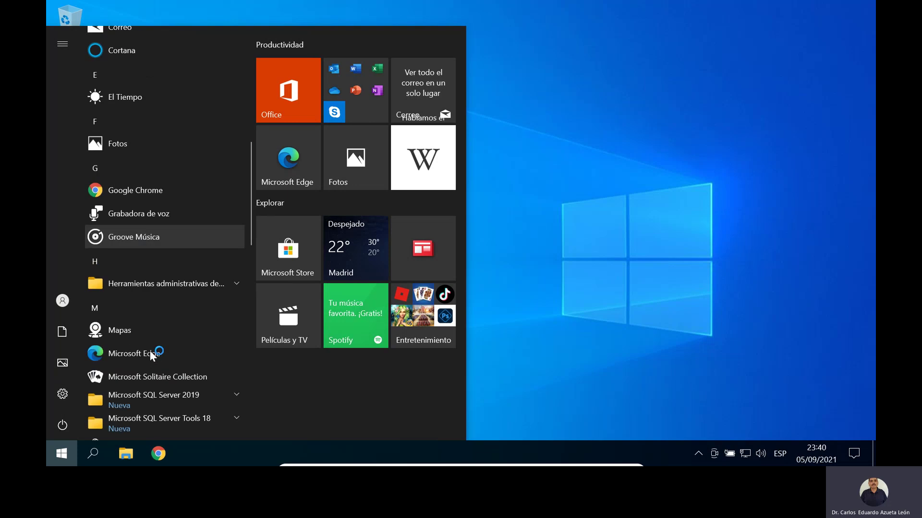
scroll(150, 351, "down", 8)
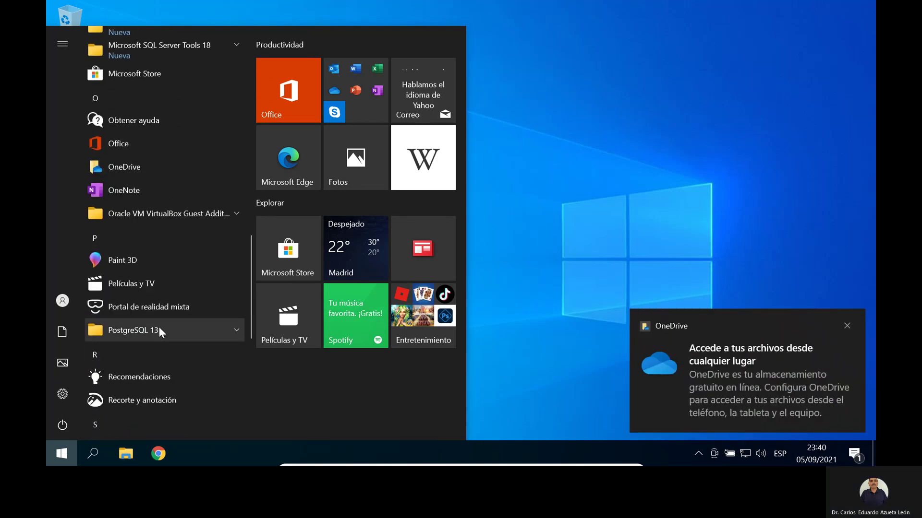
left_click(847, 325)
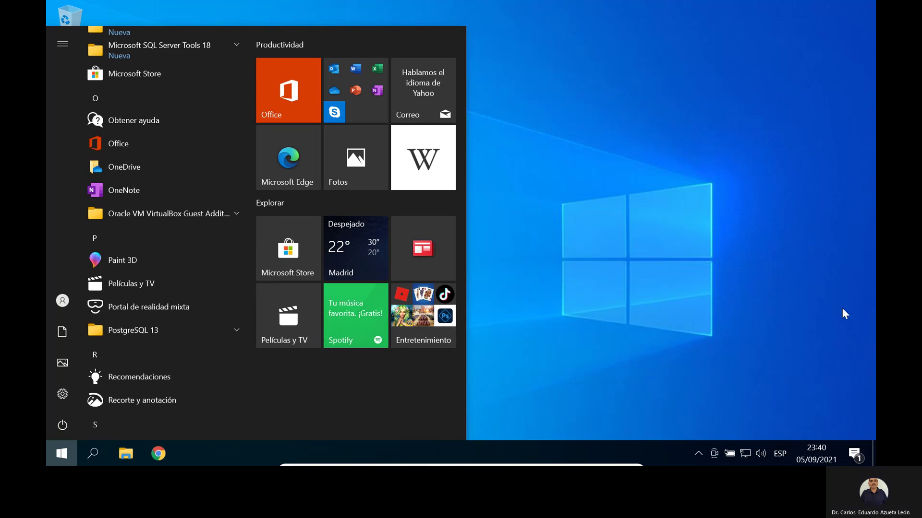
left_click(141, 332)
scroll(194, 338, "down", 3)
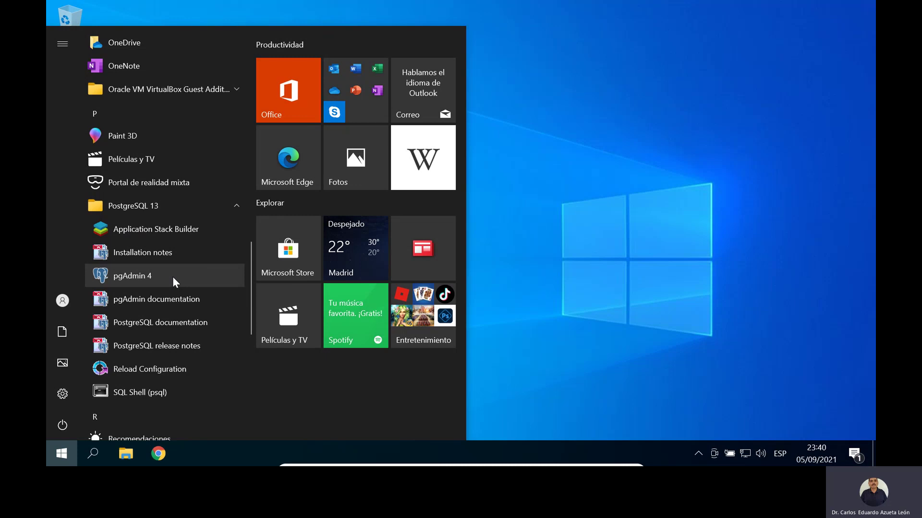
left_click(147, 275)
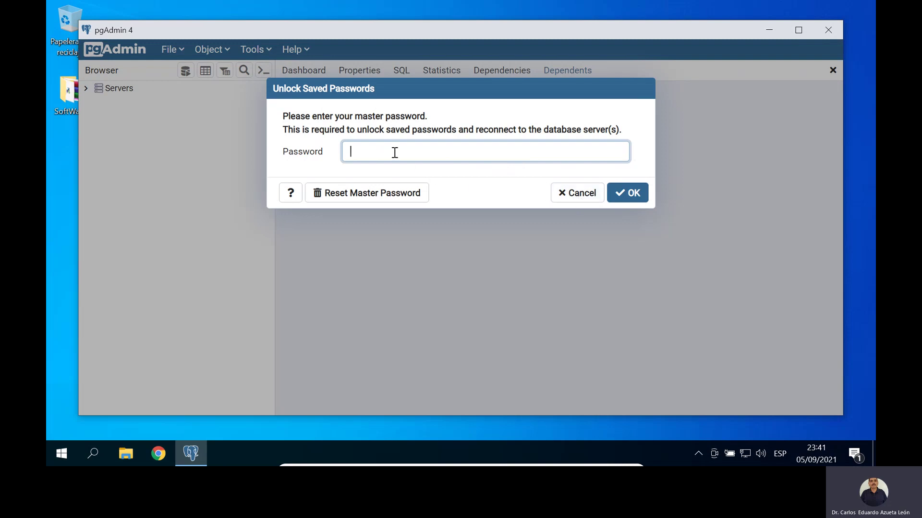
Step: Unlock pgAdmin with the master password, connect to PostgreSQL 13, then minimize pgAdmin
type("**")
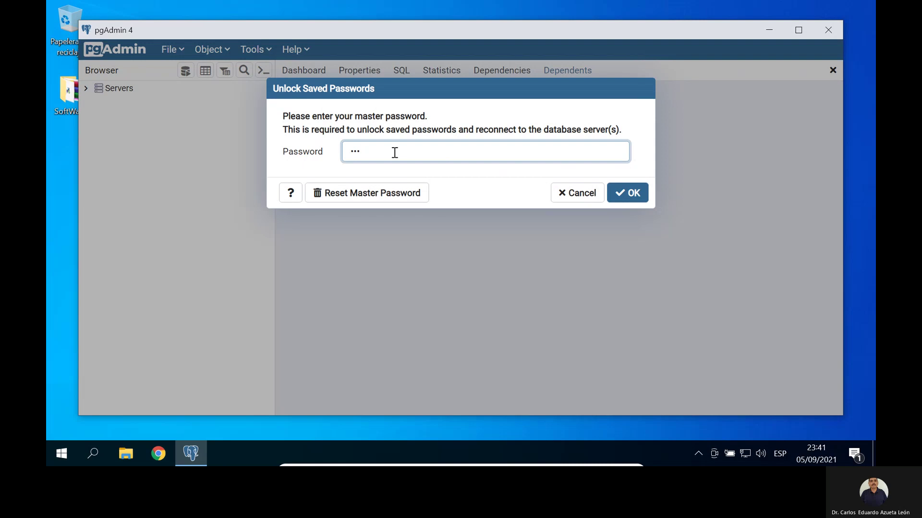
type("****")
left_click(635, 195)
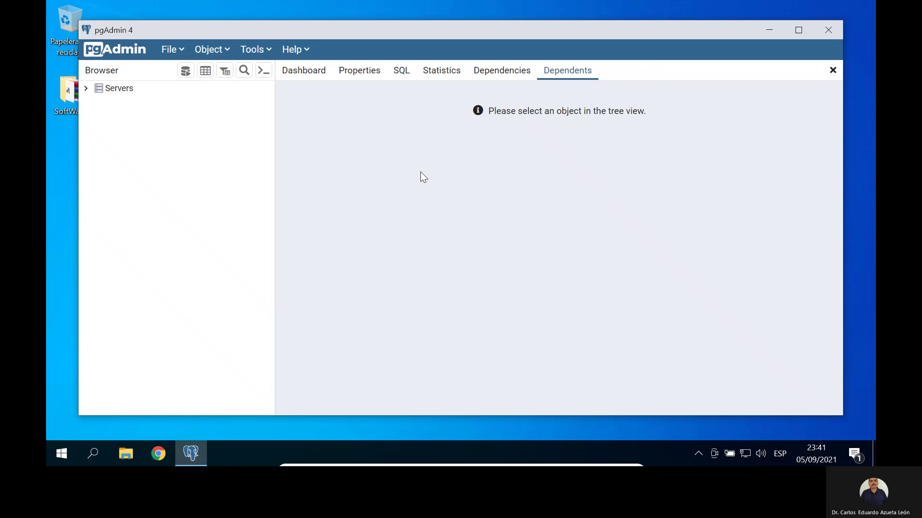
left_click(85, 90)
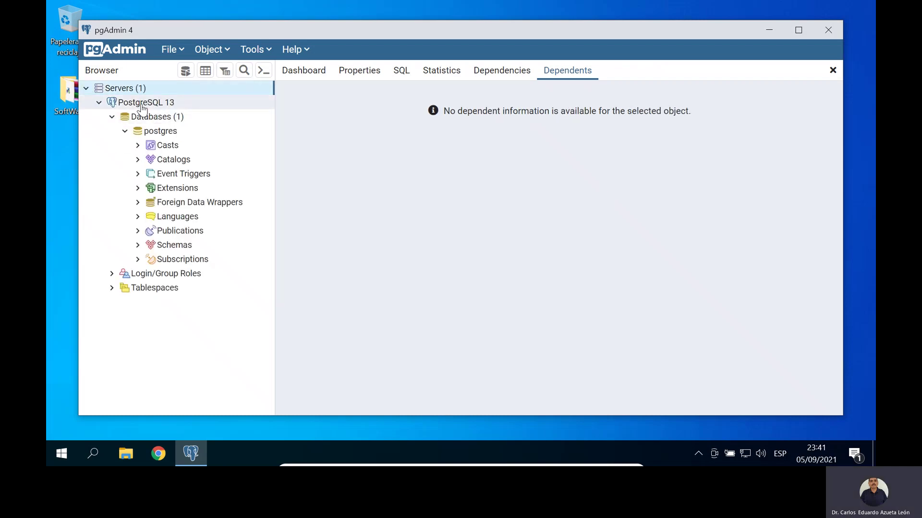
left_click(143, 107)
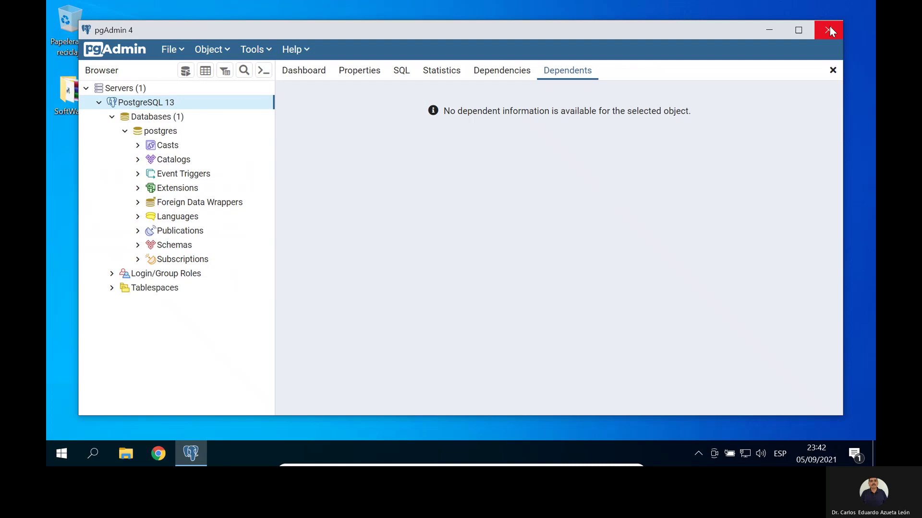
left_click(769, 31)
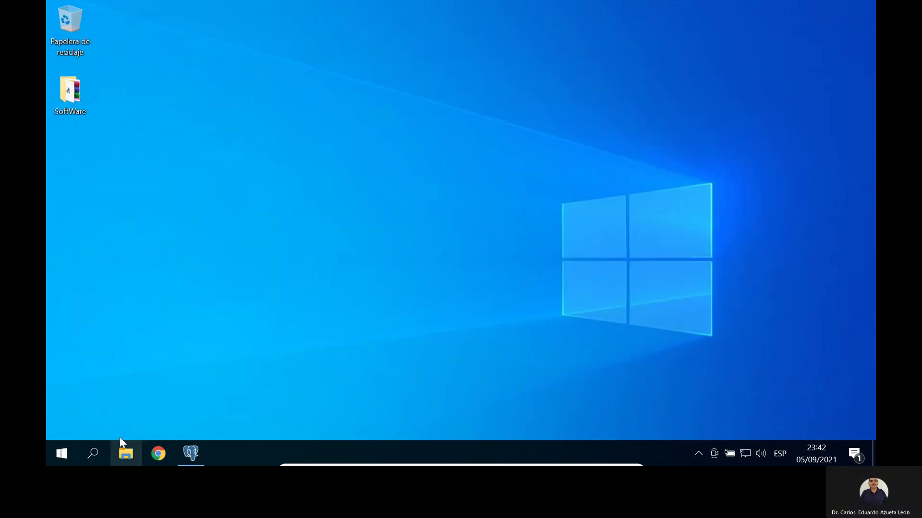
Step: Open xampp-windows-x64-8.0.10-0-VS16.zip from the SoftWare folder in WinRAR
left_click(79, 96)
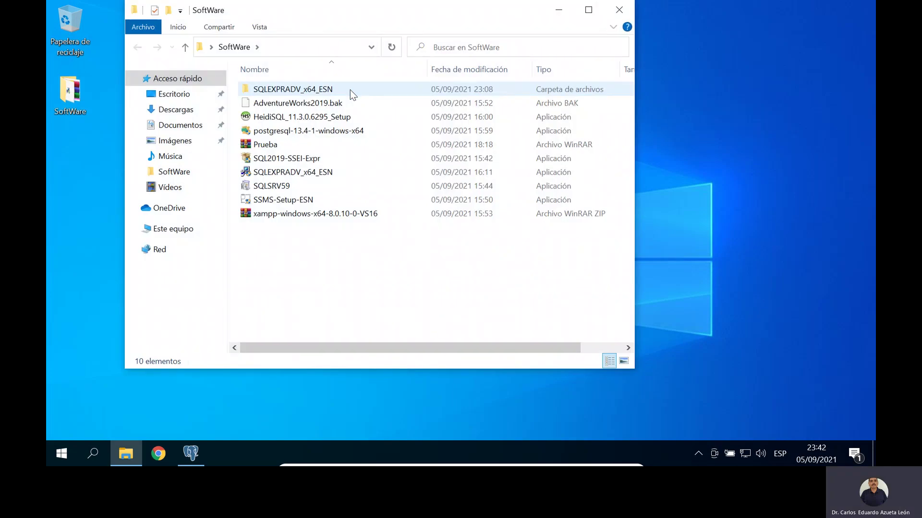
left_click(287, 220)
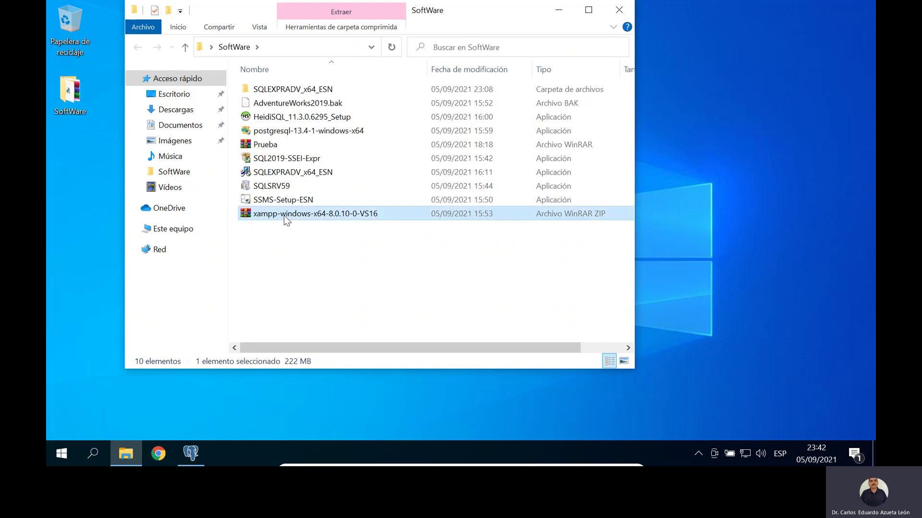
double_click(287, 220)
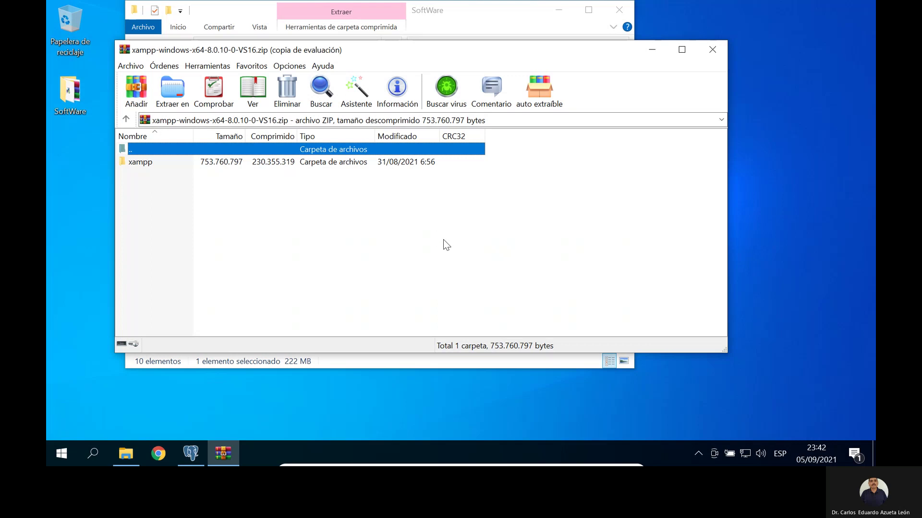
Step: Extract the archive's xampp folder to Disco local (C:), approving the UAC prompt
left_click(176, 97)
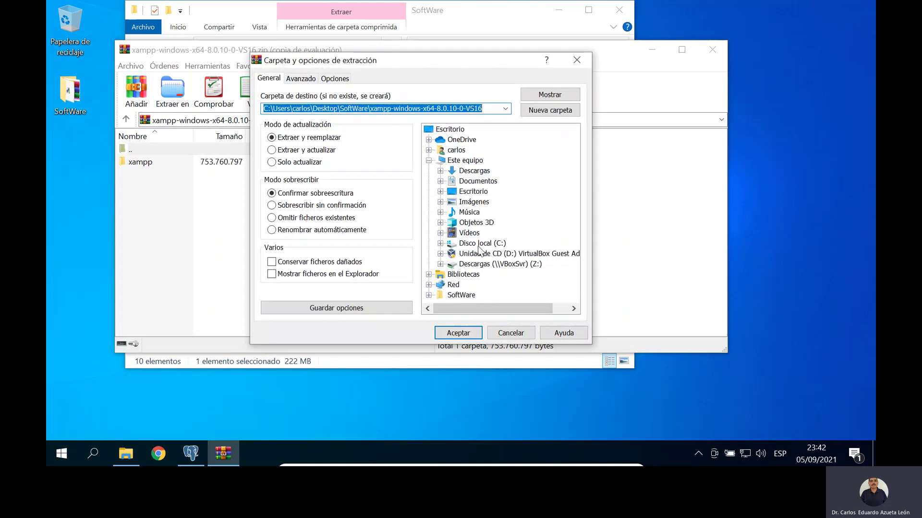
left_click(478, 244)
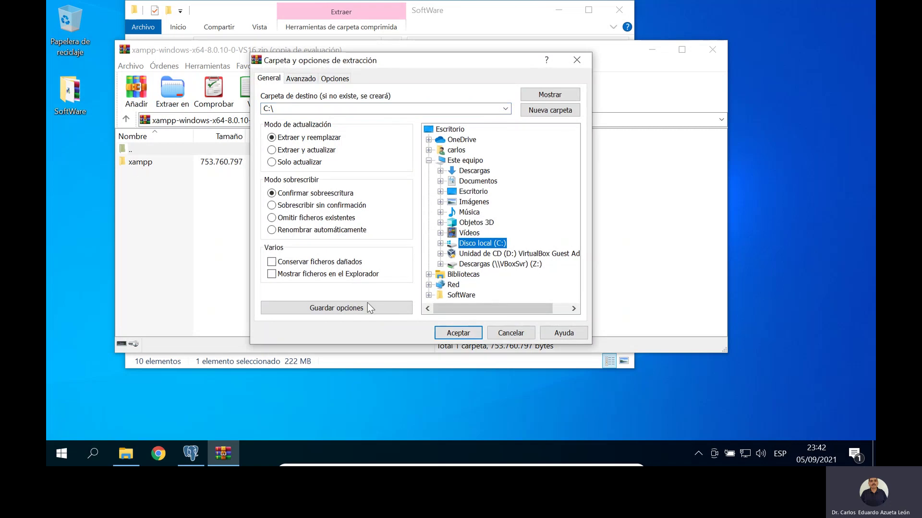
left_click(454, 332)
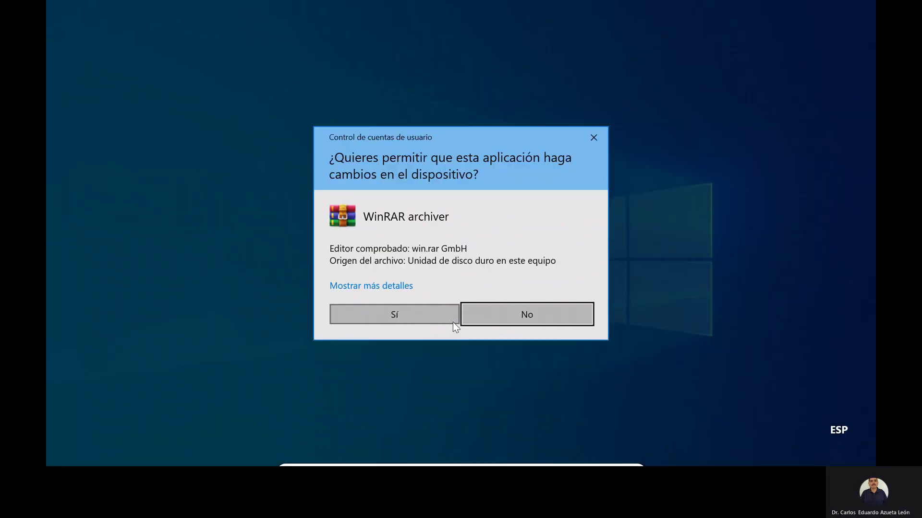
left_click(435, 315)
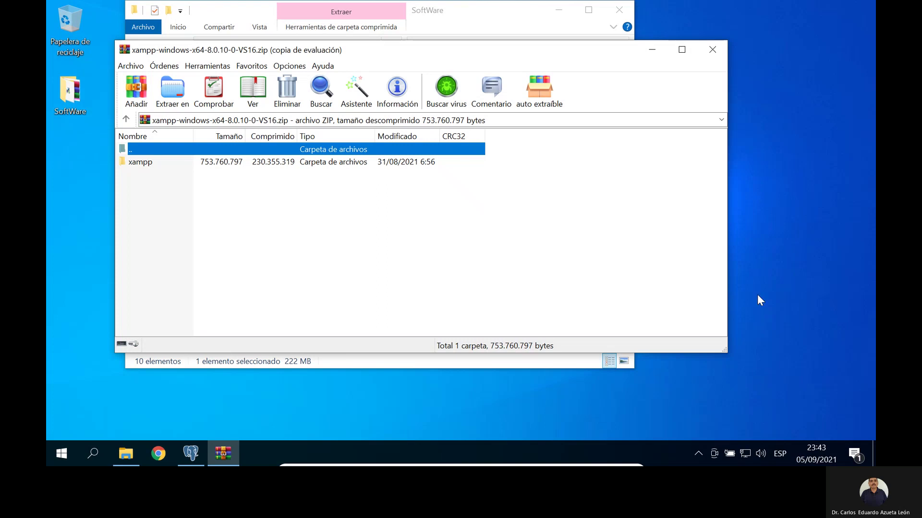
Step: Close WinRAR and open a new File Explorer window
left_click(714, 50)
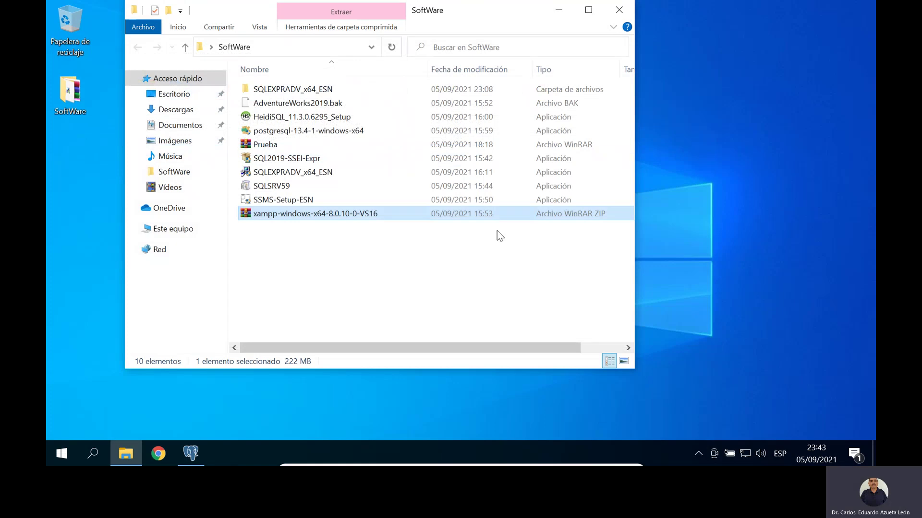
left_click(126, 455)
right_click(125, 455)
left_click(335, 254)
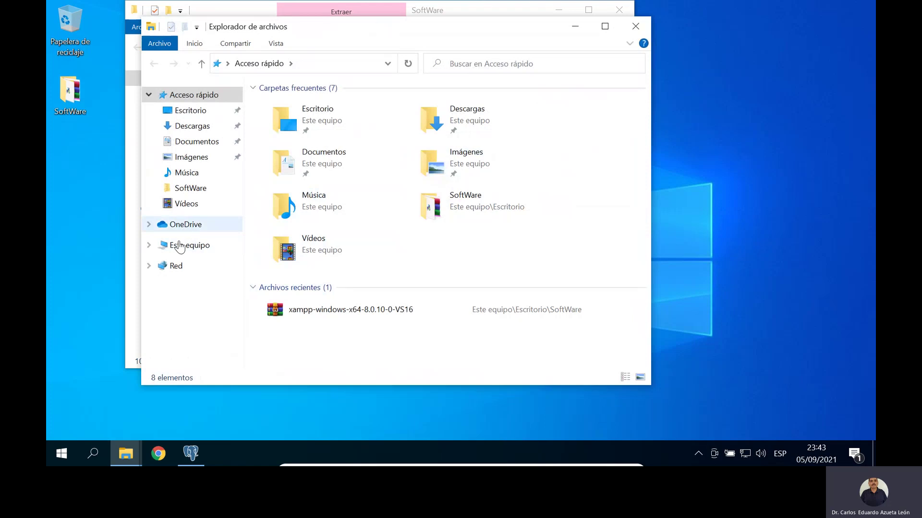
Step: Go to Este equipo > Disco local (C:) > xampp and launch xampp-control
left_click(180, 246)
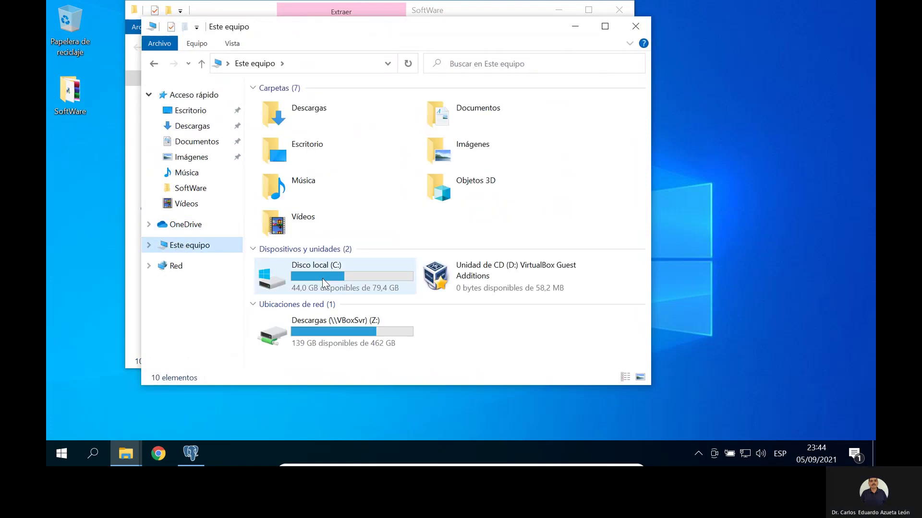
left_click(322, 278)
double_click(322, 279)
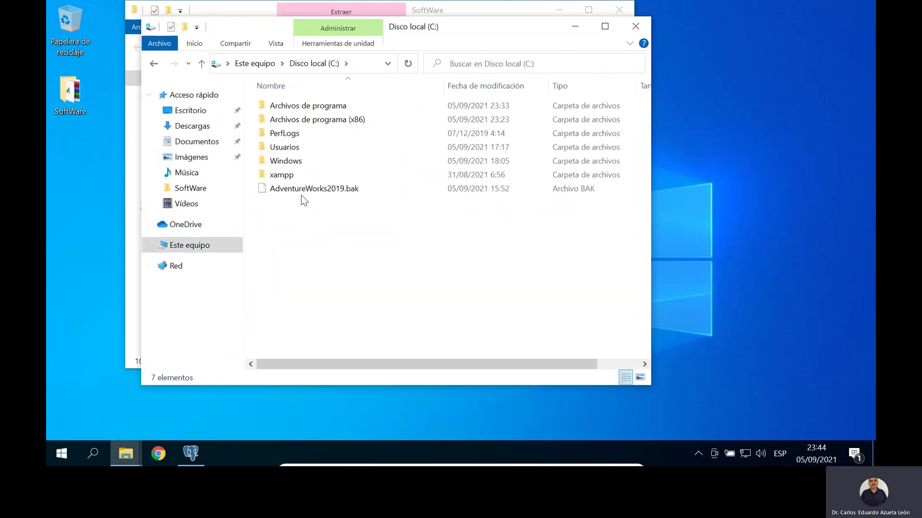
left_click(278, 176)
double_click(281, 176)
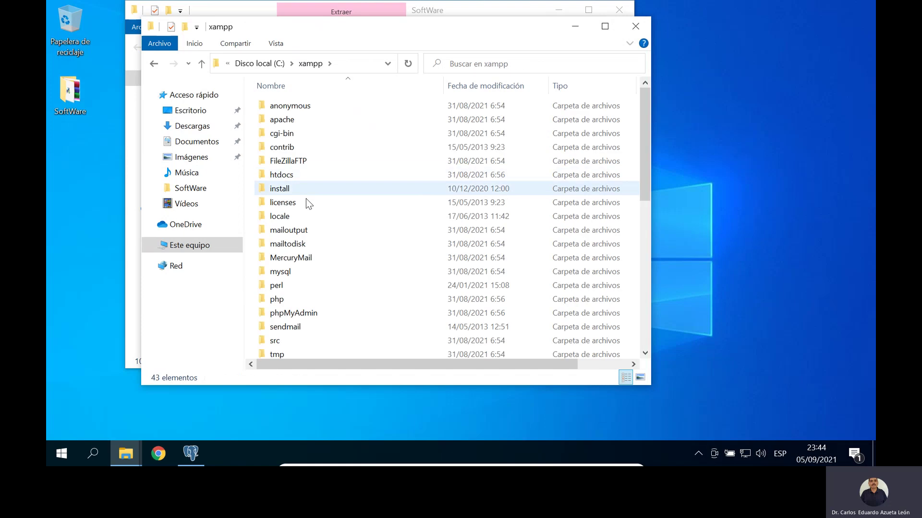
scroll(307, 206, "down", 3)
scroll(313, 213, "down", 5)
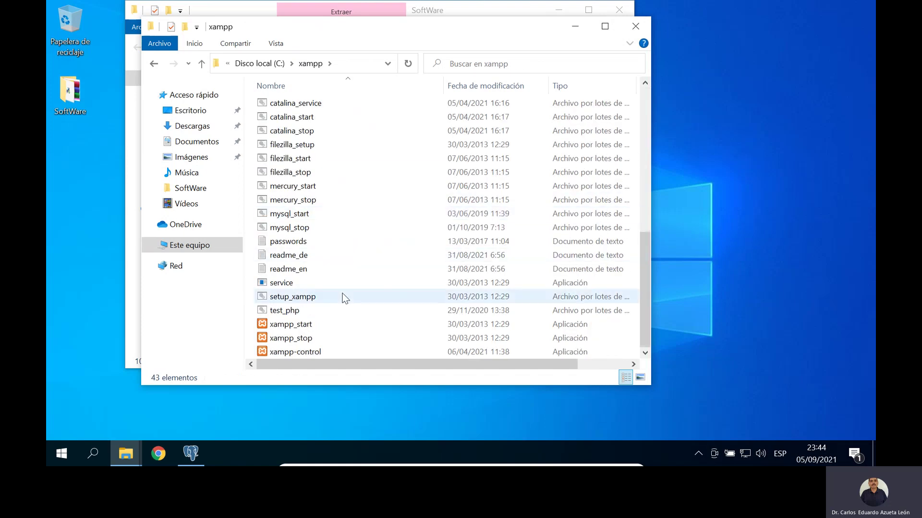
double_click(300, 354)
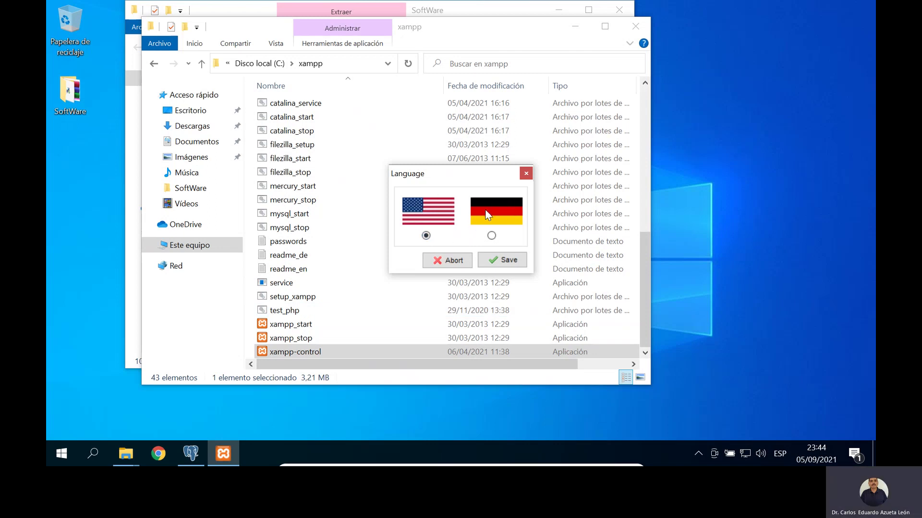
Step: Keep English, start Apache and MySQL, then minimize the control panel and xampp folder
left_click(502, 259)
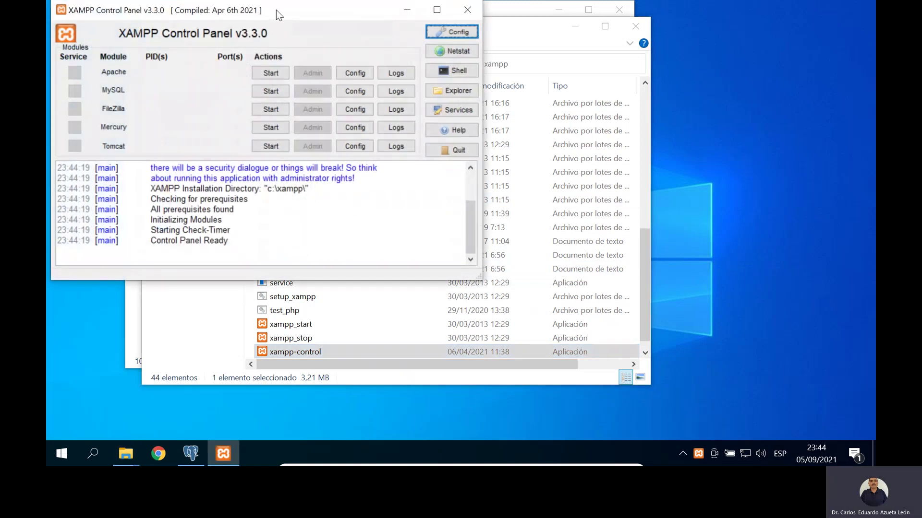
left_click_drag(281, 17, 444, 64)
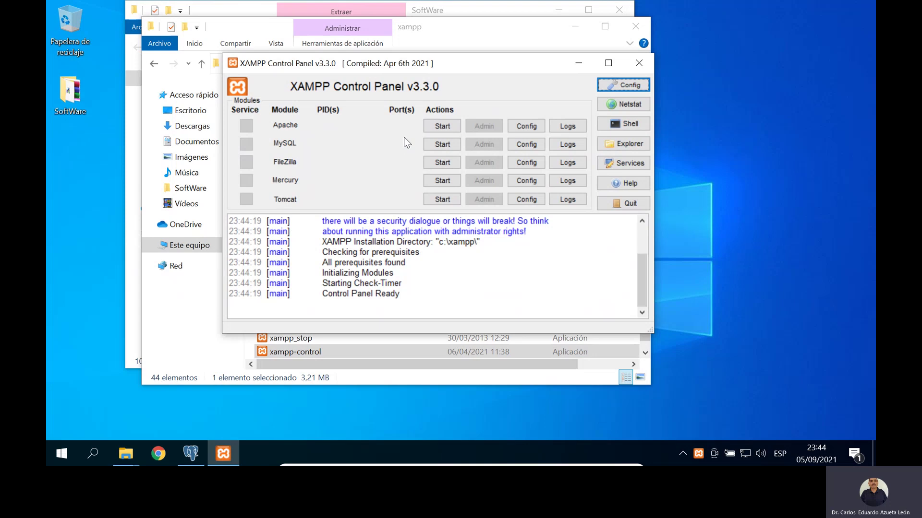
left_click(442, 126)
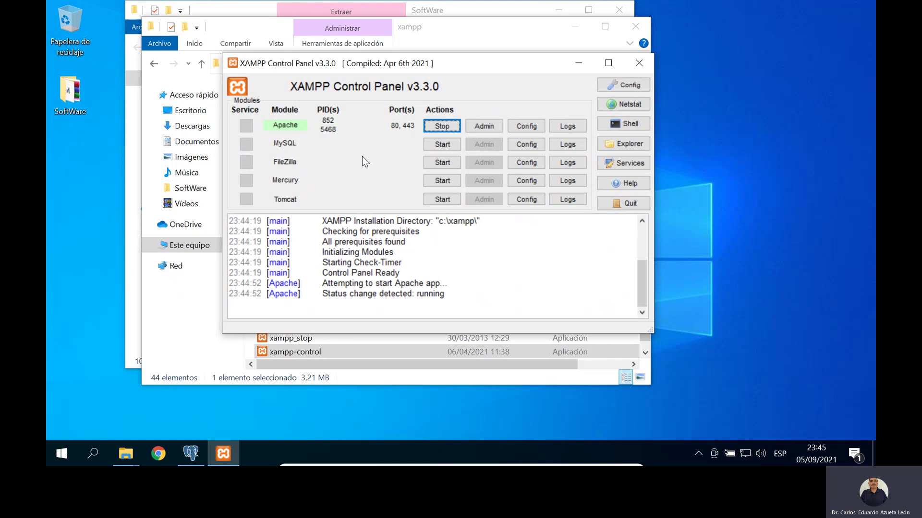
left_click(442, 145)
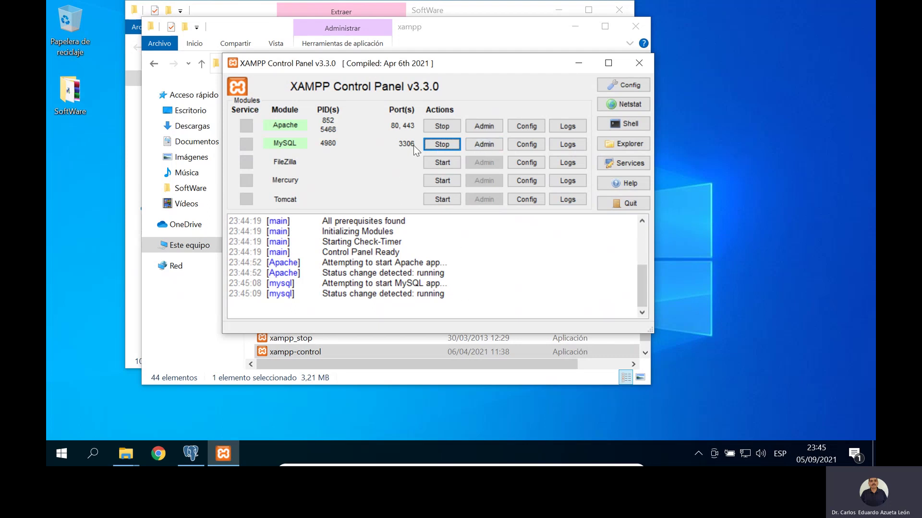
left_click(578, 64)
left_click(574, 27)
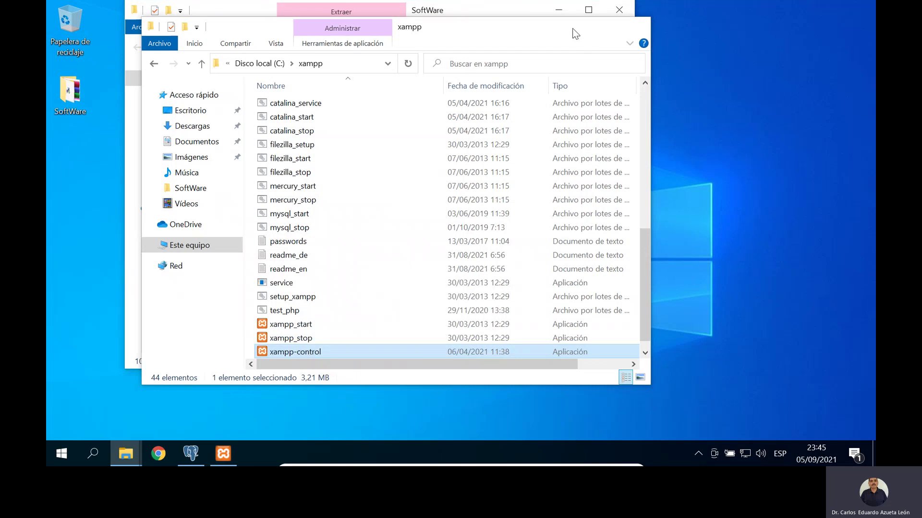
left_click(565, 16)
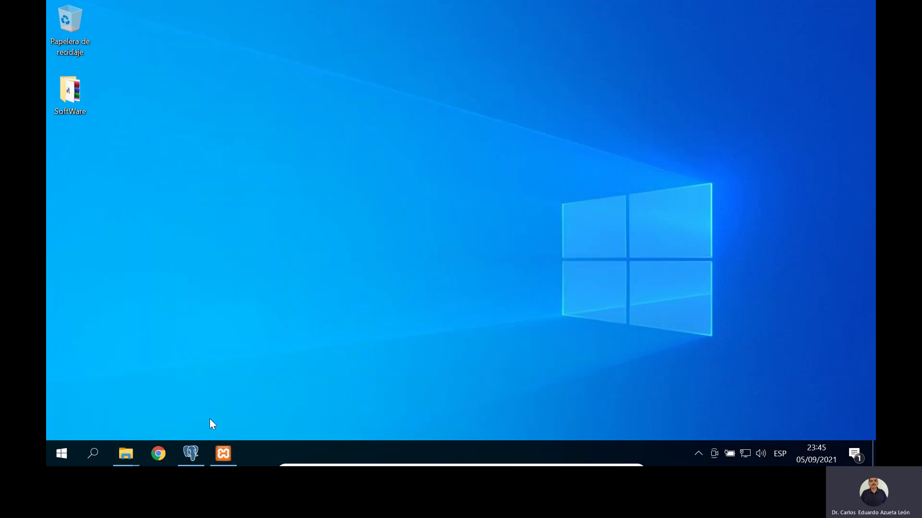
left_click(157, 455)
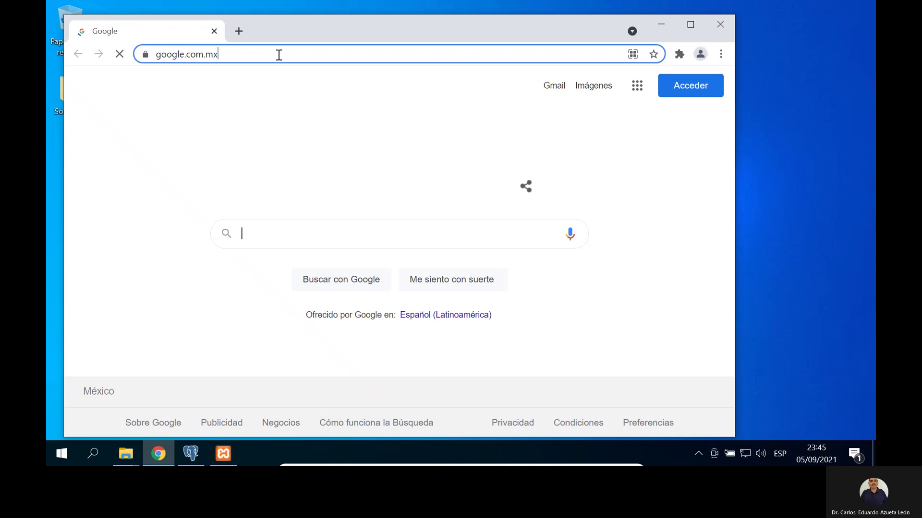
left_click(278, 55)
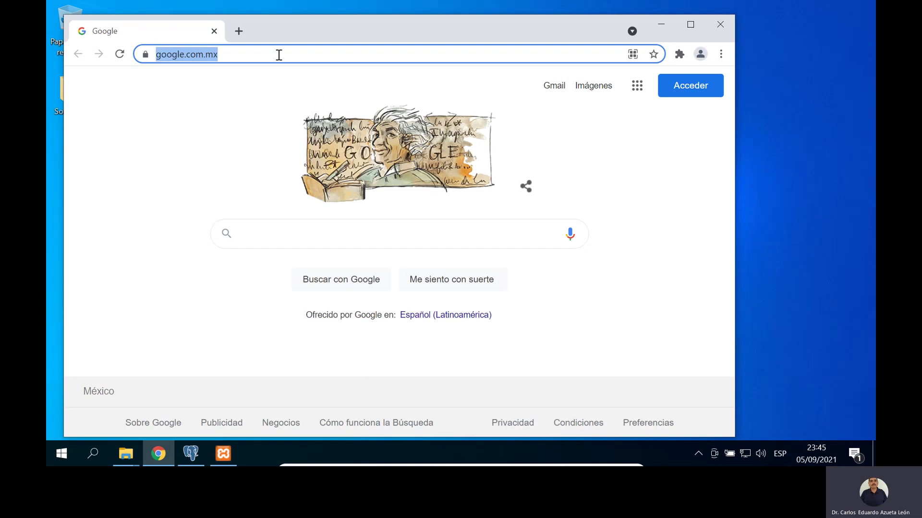
type("lo")
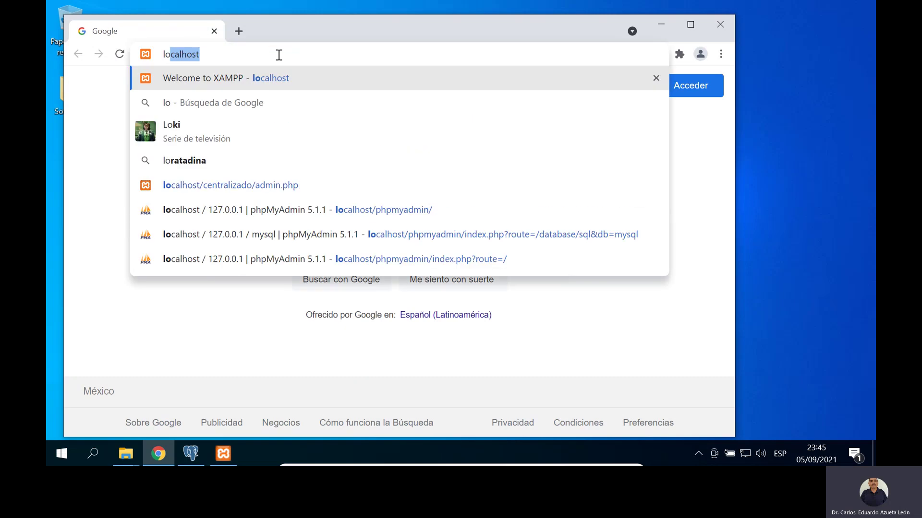
key("Return")
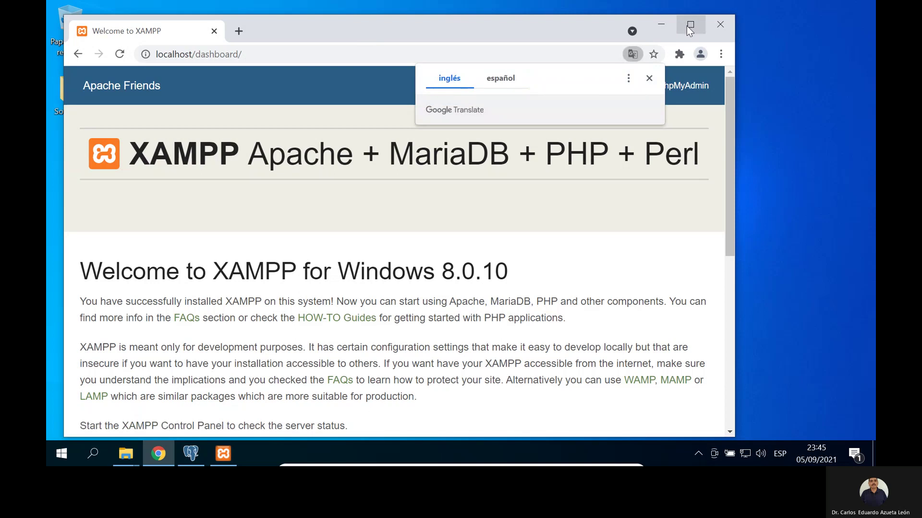
left_click(686, 25)
left_click(687, 25)
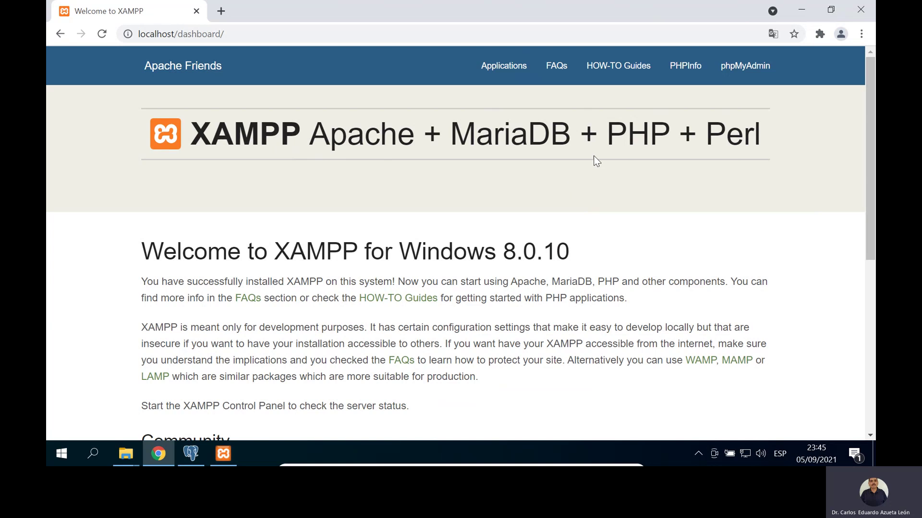
scroll(443, 343, "down", 1)
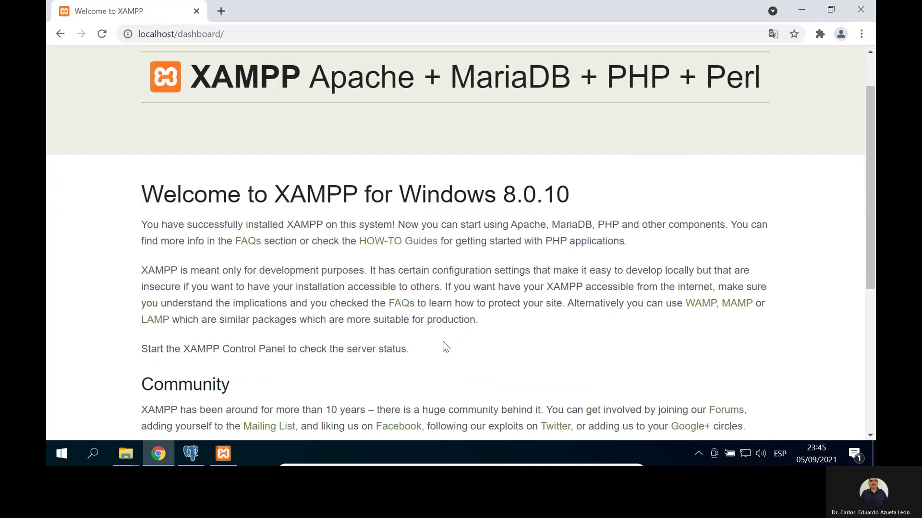
scroll(442, 342, "down", 1)
scroll(439, 288, "up", 3)
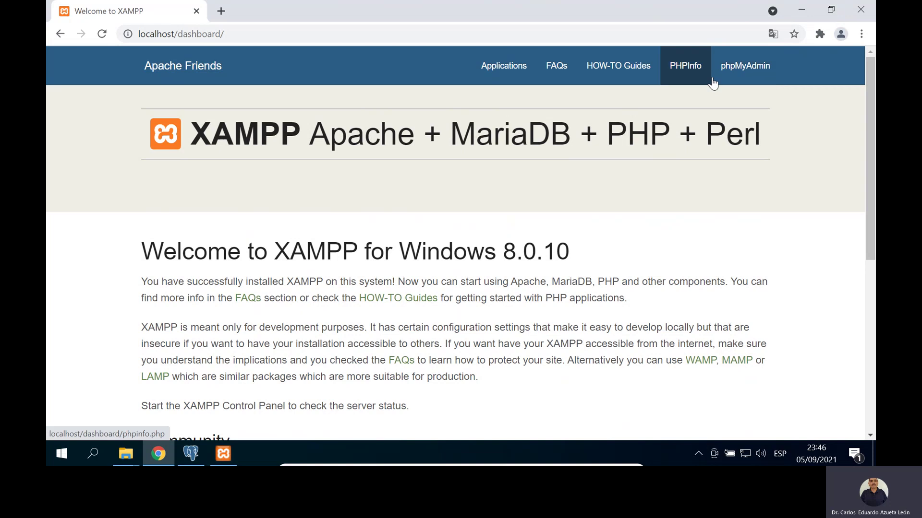
Step: Open phpMyAdmin and expand, then collapse, the mysql database's table list
left_click(744, 77)
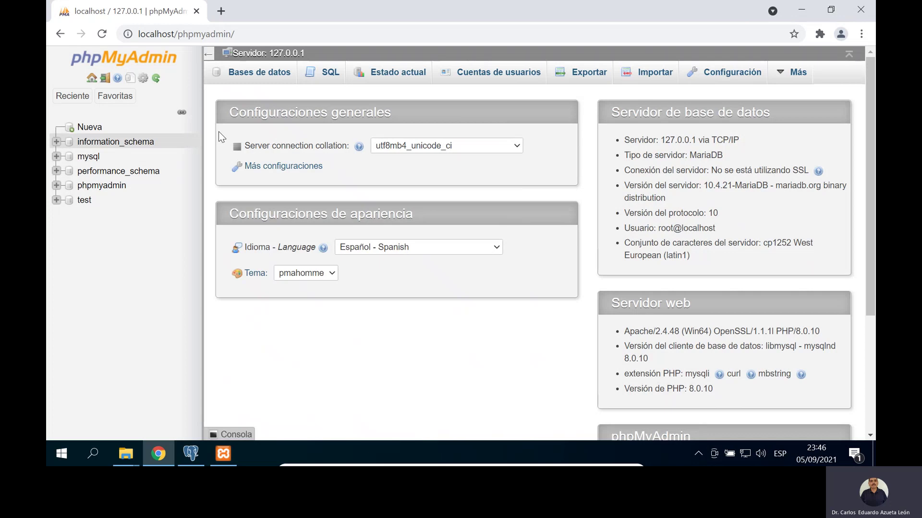
left_click(88, 160)
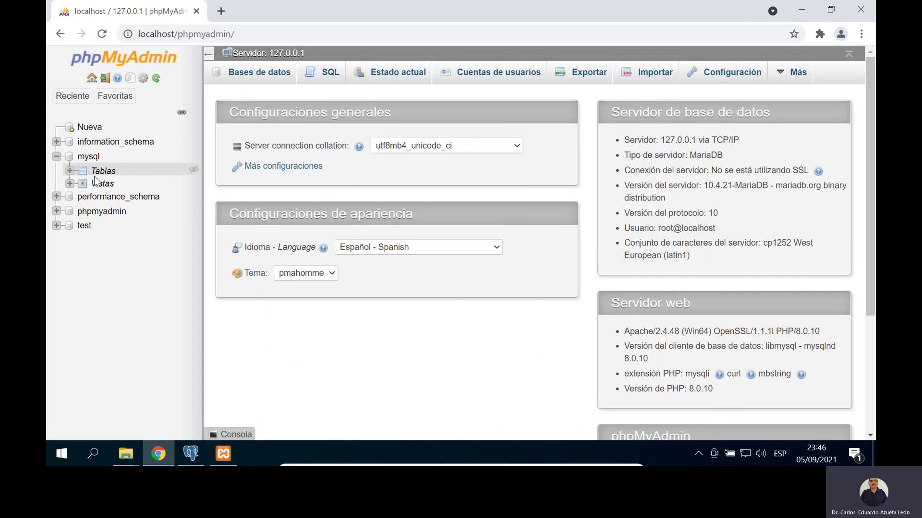
left_click(70, 171)
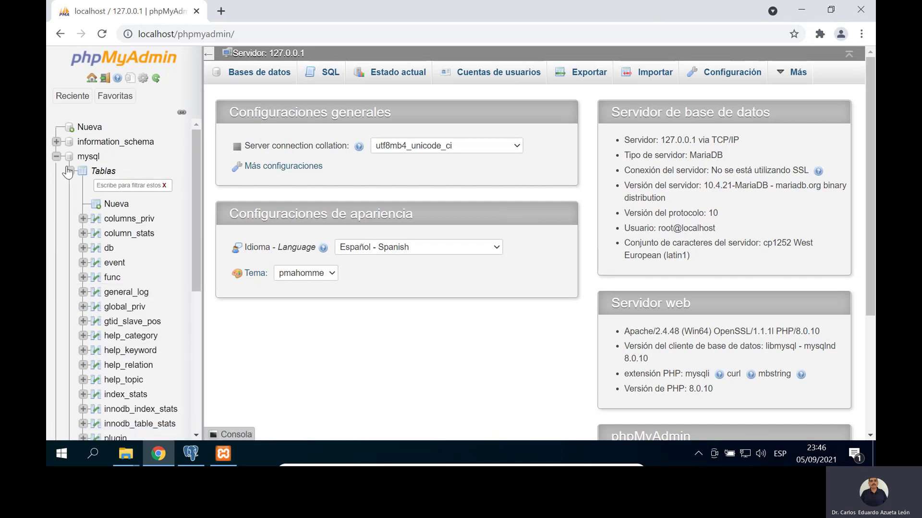
left_click(70, 171)
left_click(56, 157)
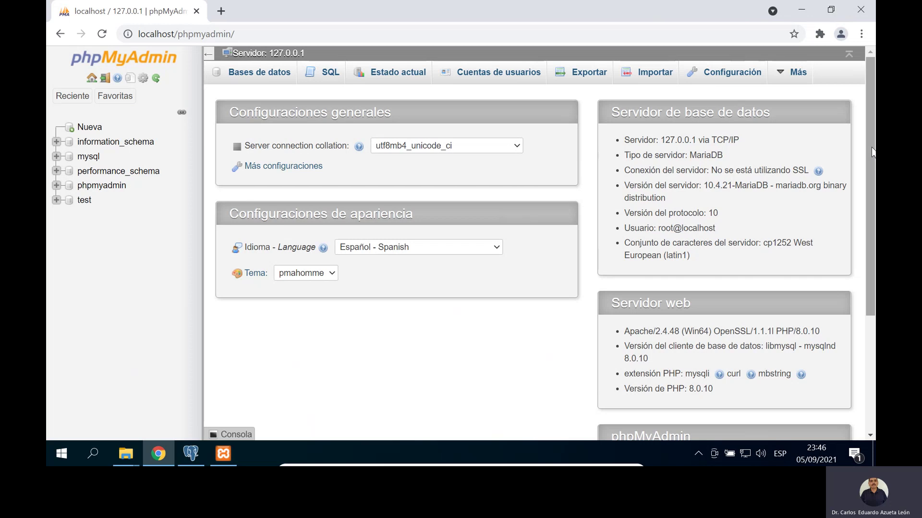
Step: Scroll through the phpMyAdmin server overview page
mouse_move(874, 153)
left_mouse_down()
mouse_move(875, 171)
mouse_move(875, 156)
left_mouse_up()
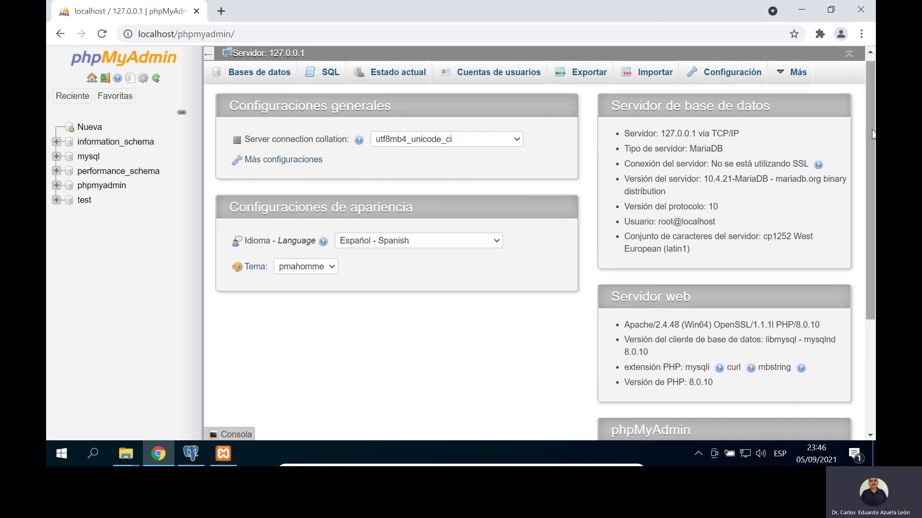
left_click_drag(872, 134, 875, 181)
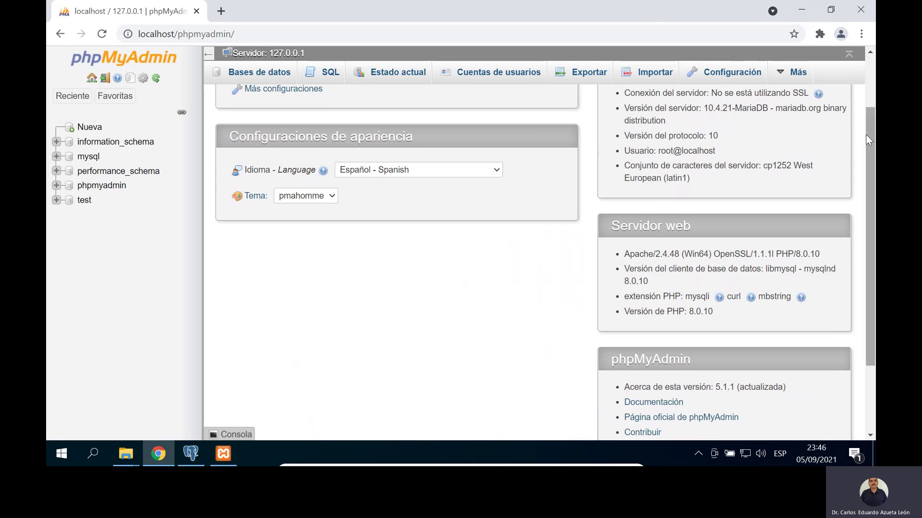
left_click_drag(872, 139, 874, 206)
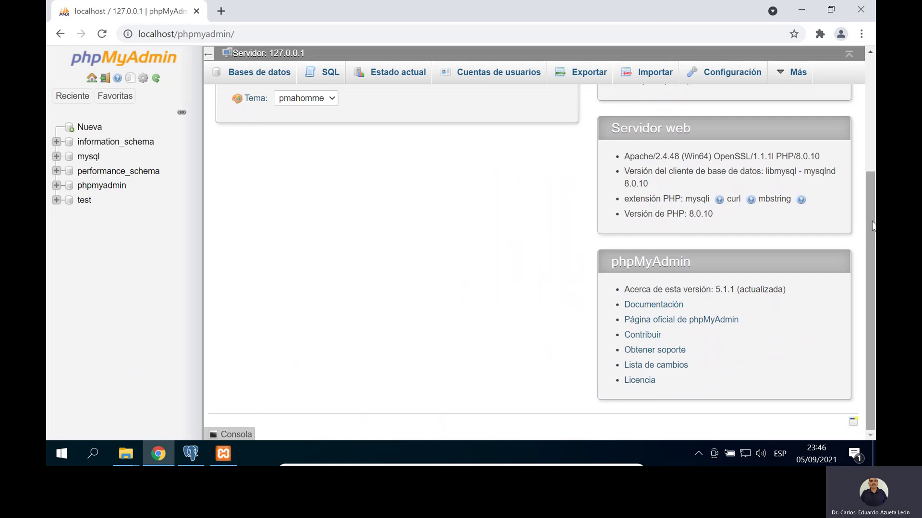
left_click_drag(871, 218, 850, 76)
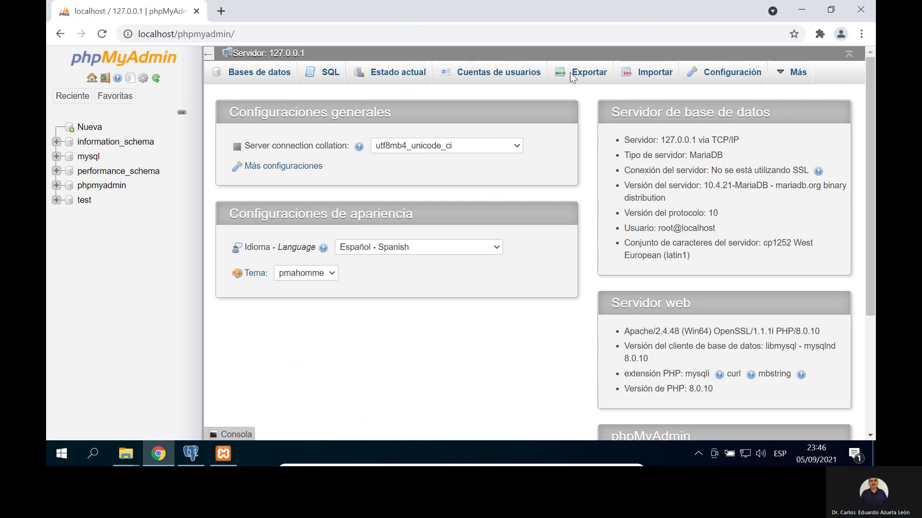
Step: Open the SoftWare folder on the desktop and launch HeidiSQL_11.3.0.6295_Setup
left_click(801, 10)
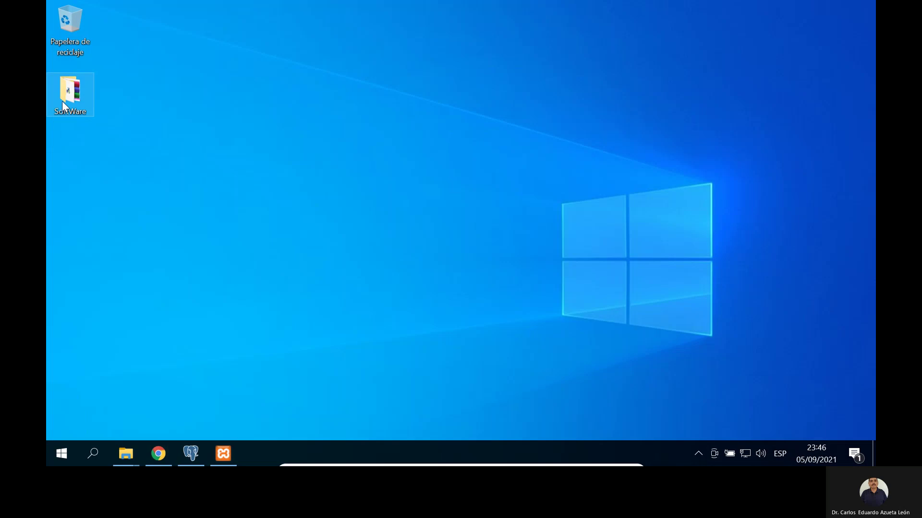
double_click(62, 101)
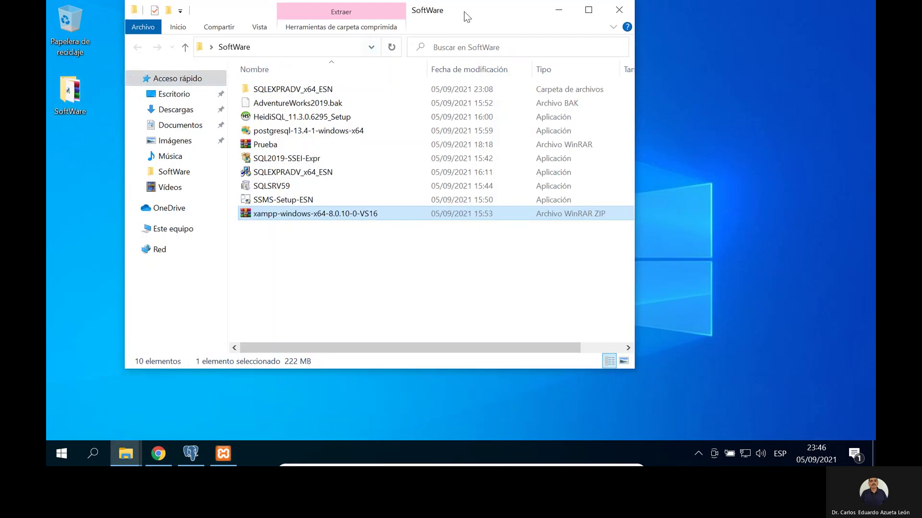
left_click_drag(474, 17, 583, 24)
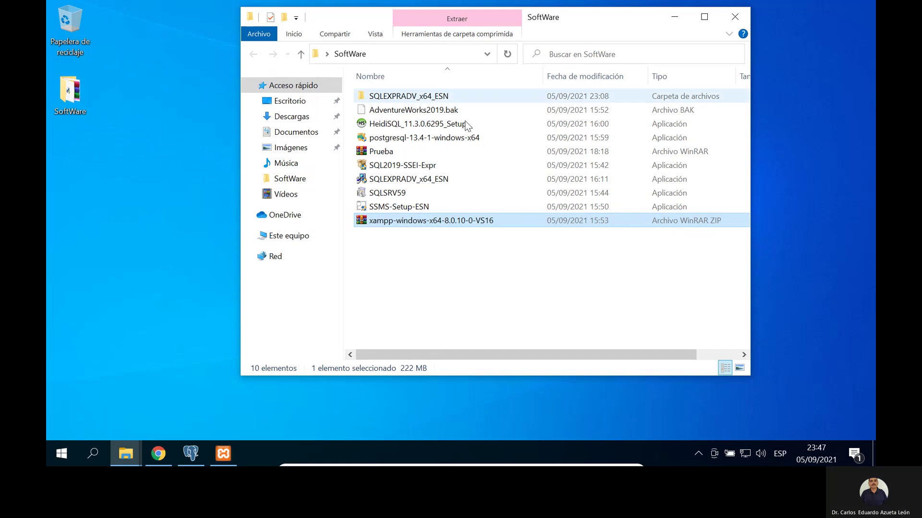
left_click(410, 126)
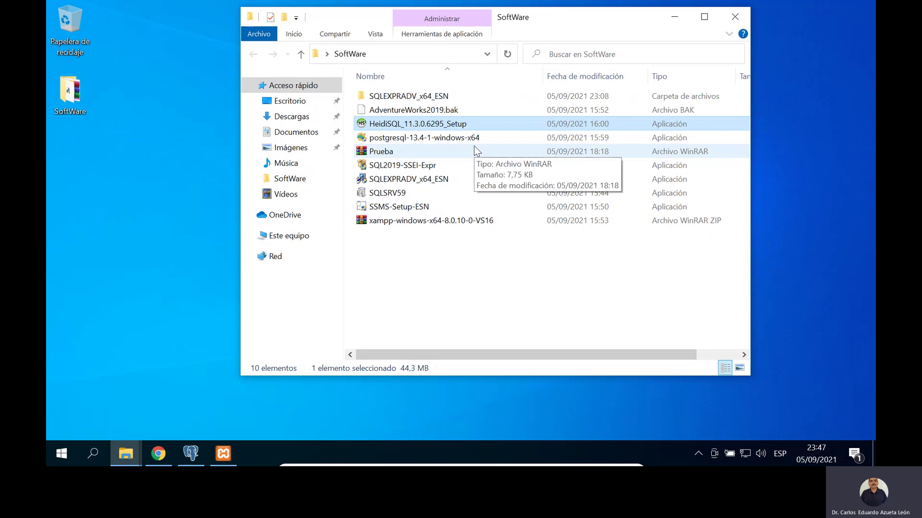
double_click(426, 126)
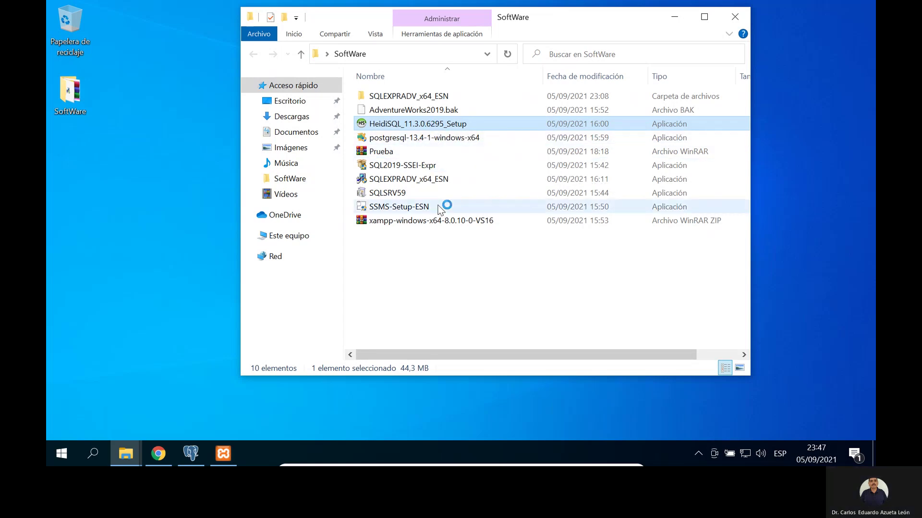
left_click(675, 23)
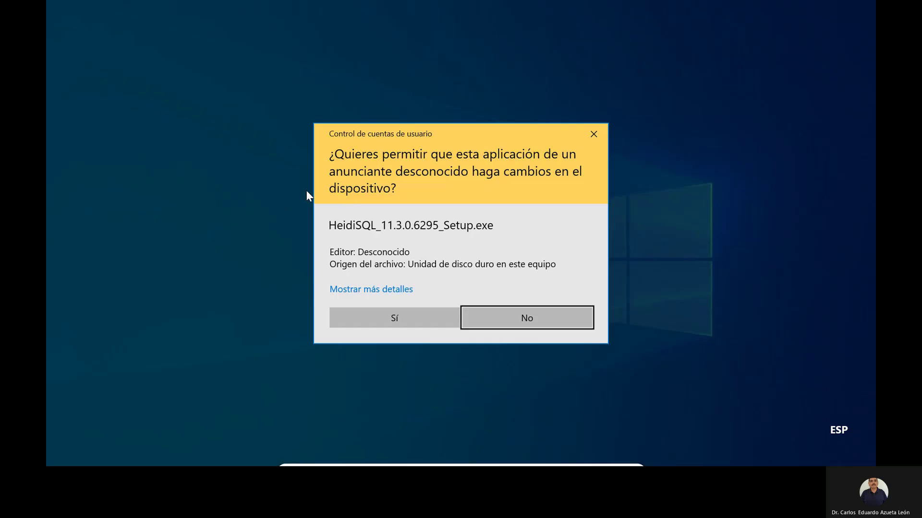
Step: Allow the setup, accept the license, and keep the default C:\Program Files\HeidiSQL install folder
left_click(396, 320)
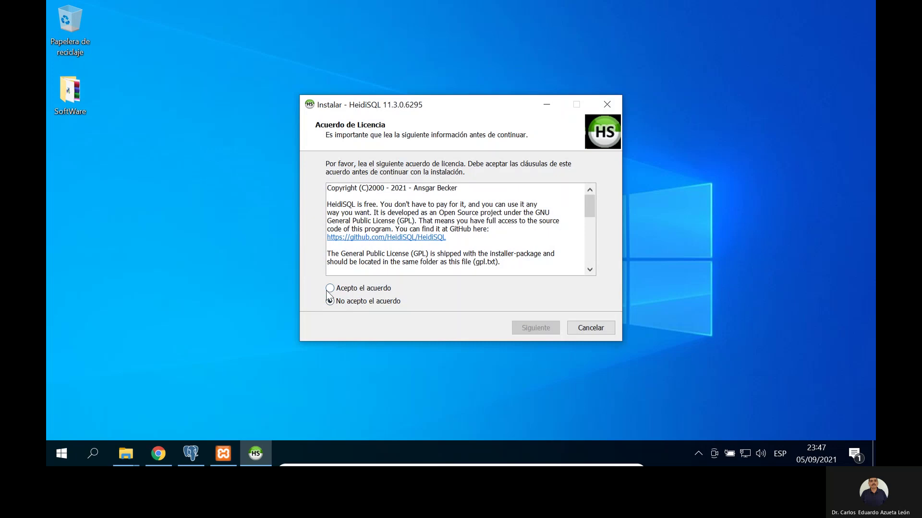
left_click(330, 288)
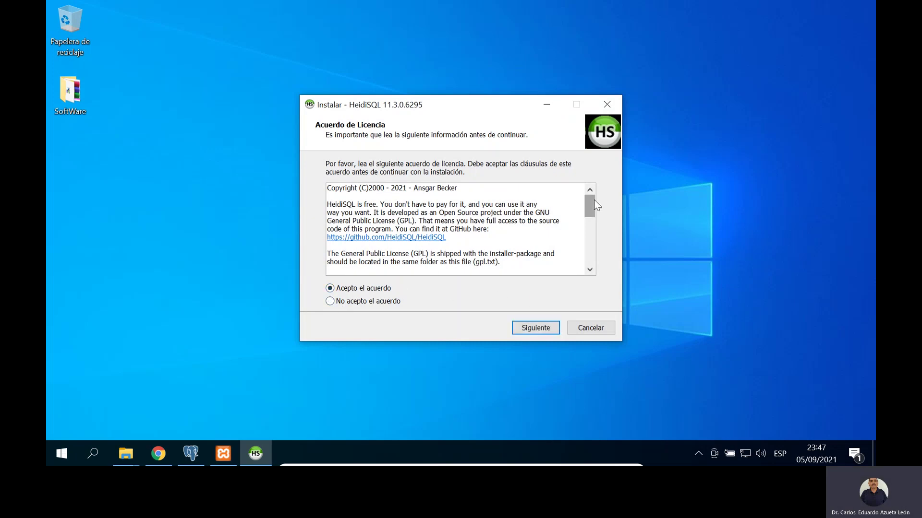
left_click_drag(592, 203, 591, 249)
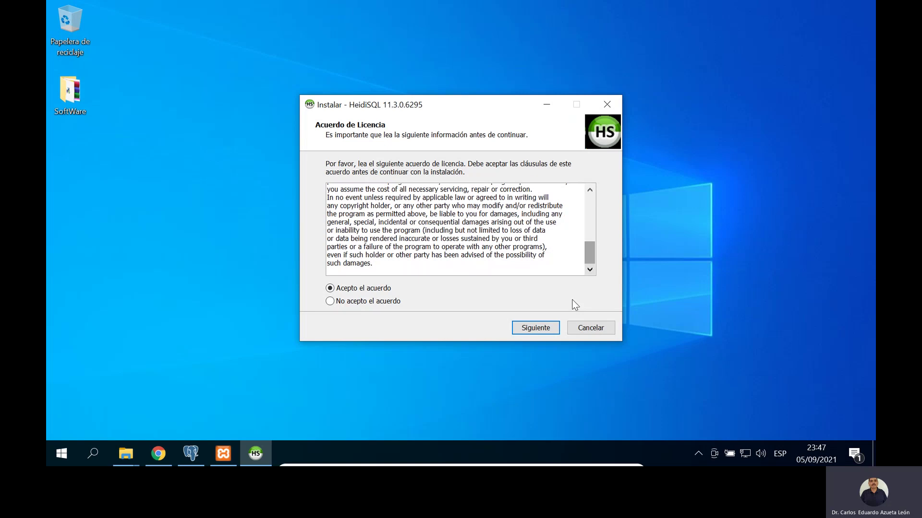
left_click(548, 328)
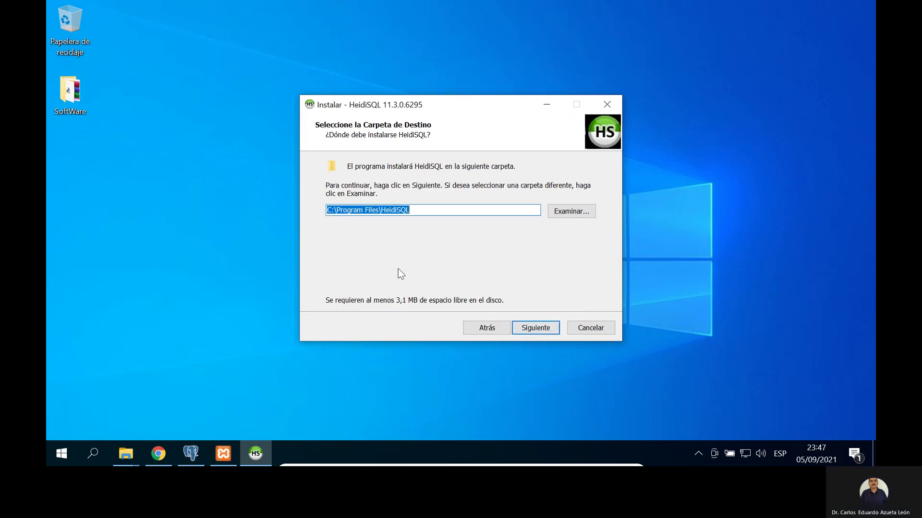
left_click(541, 330)
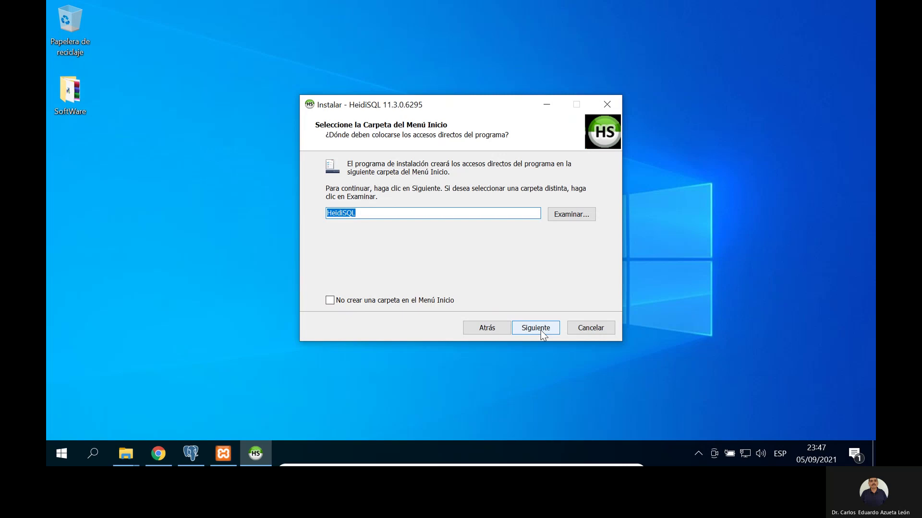
left_click(540, 330)
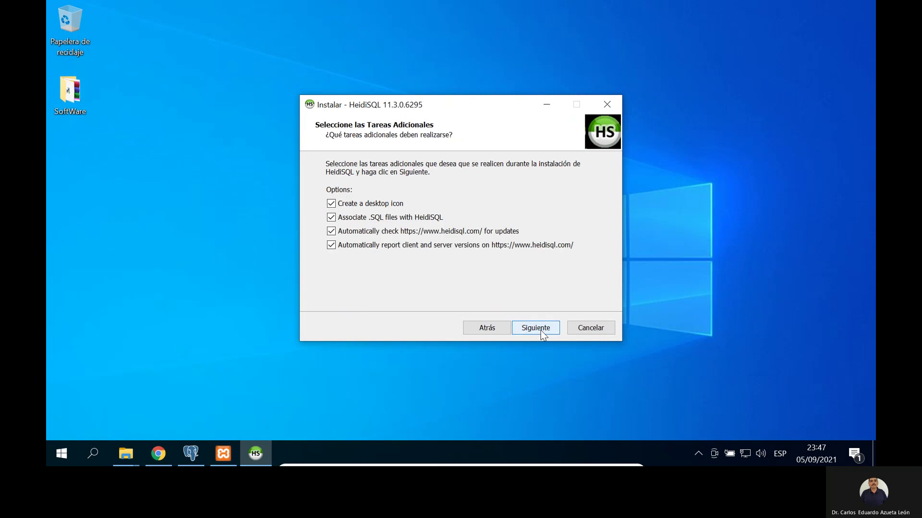
left_click(540, 330)
Step: Turn off associating .SQL files with HeidiSQL and start the installation
left_click(487, 334)
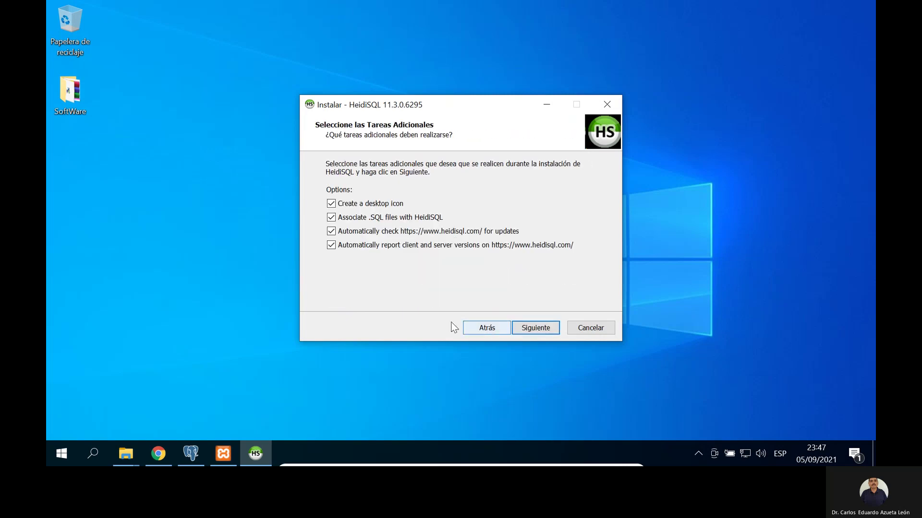
left_click(332, 218)
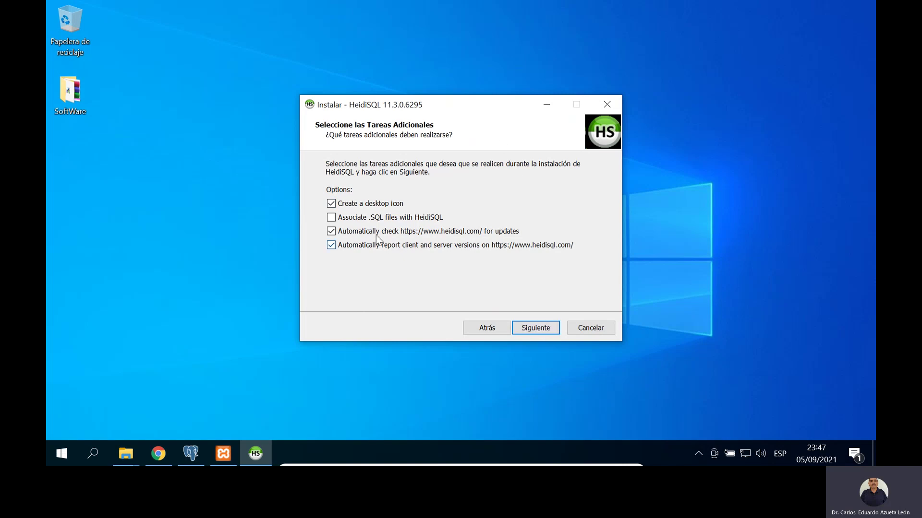
left_click(540, 324)
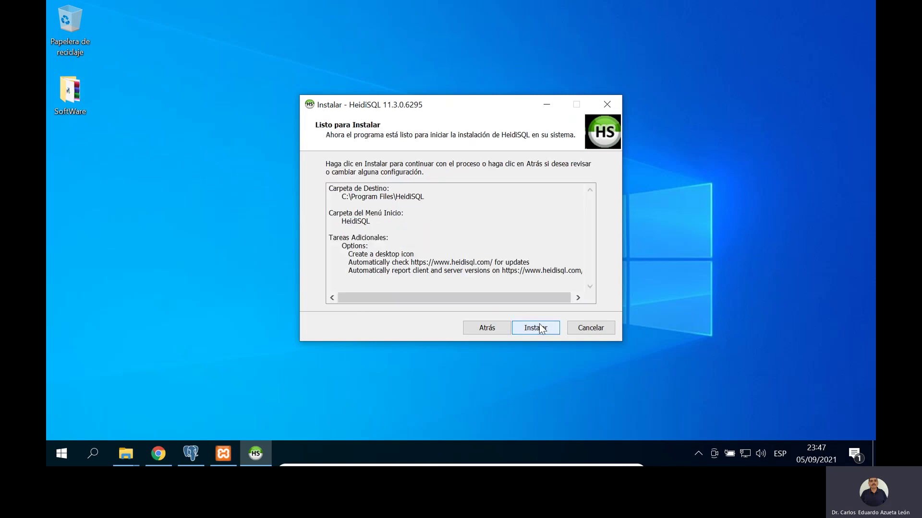
left_click(539, 328)
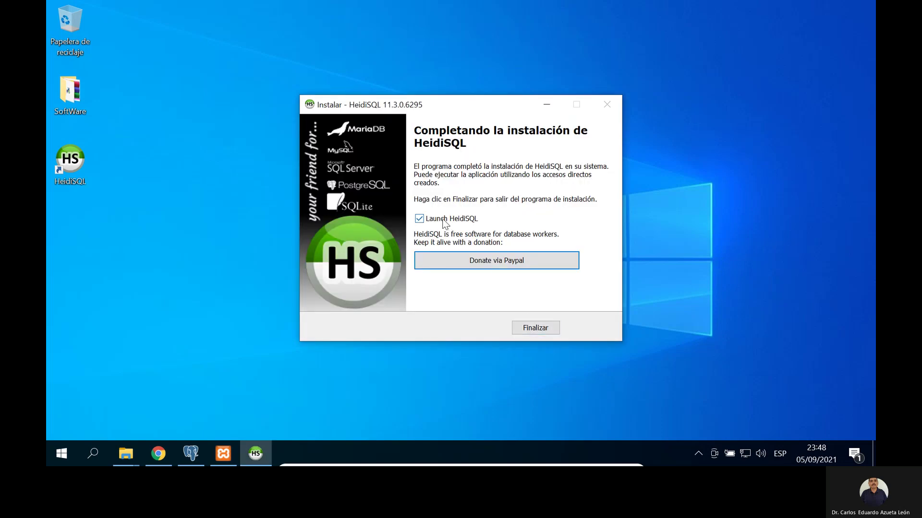
Step: Launch HeidiSQL and delete the MariaDB, PostgreSQL and Sql Server sessions
left_click(532, 328)
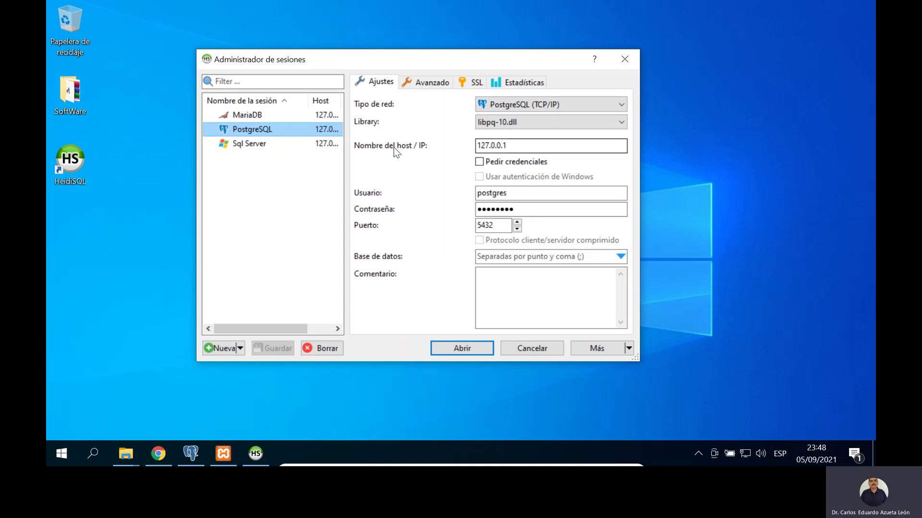
left_click(266, 114)
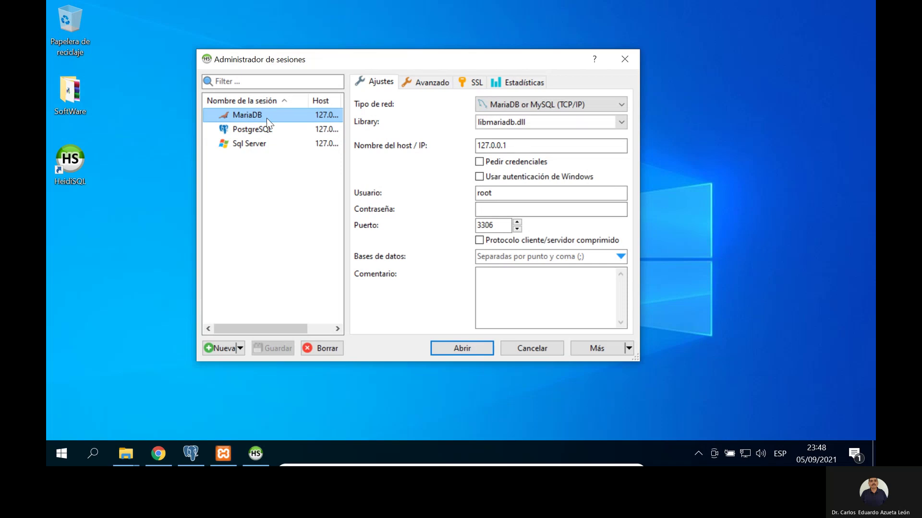
left_click(321, 348)
left_click(488, 226)
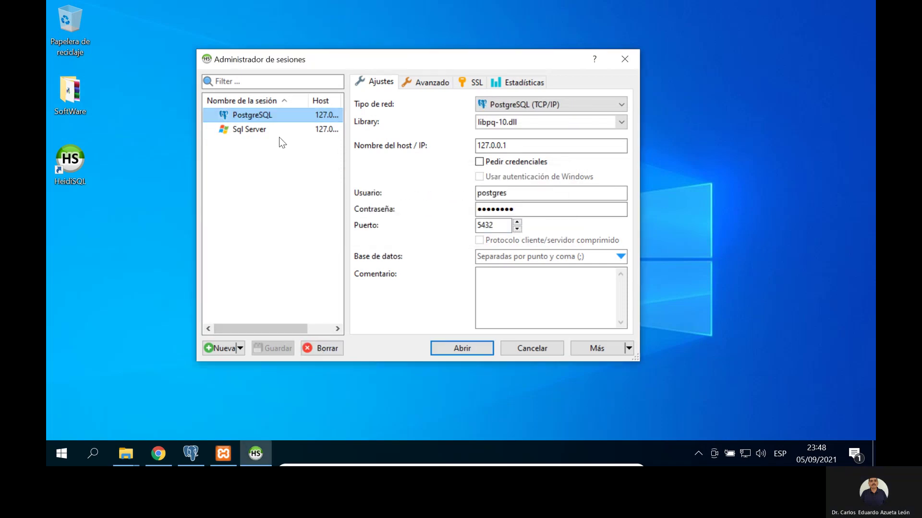
left_click(320, 348)
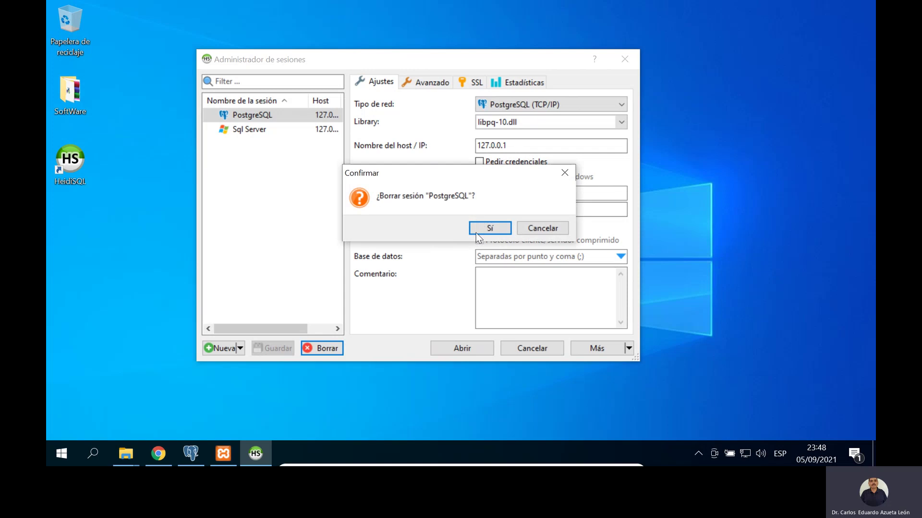
left_click(488, 225)
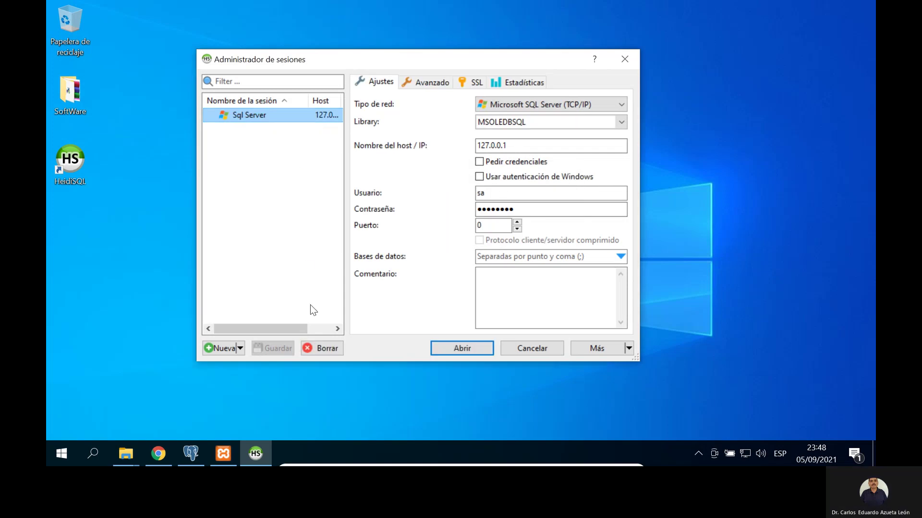
left_click(325, 348)
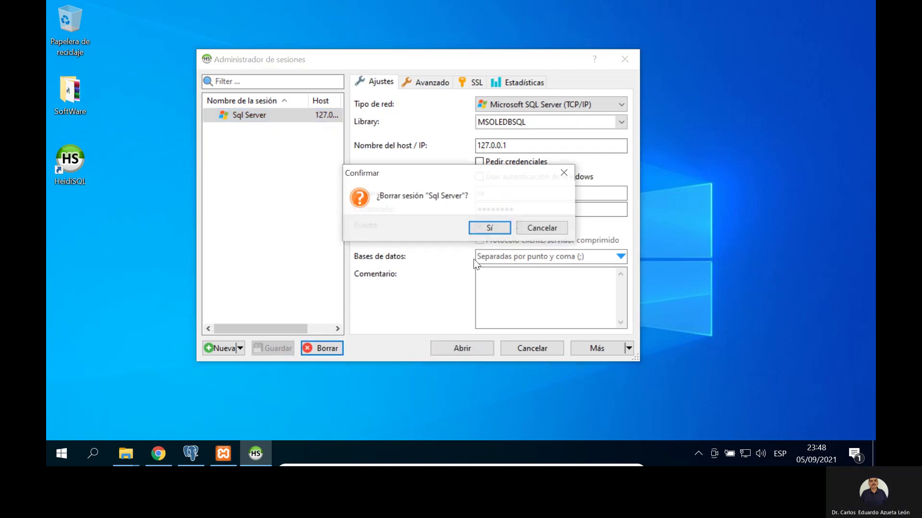
left_click(497, 230)
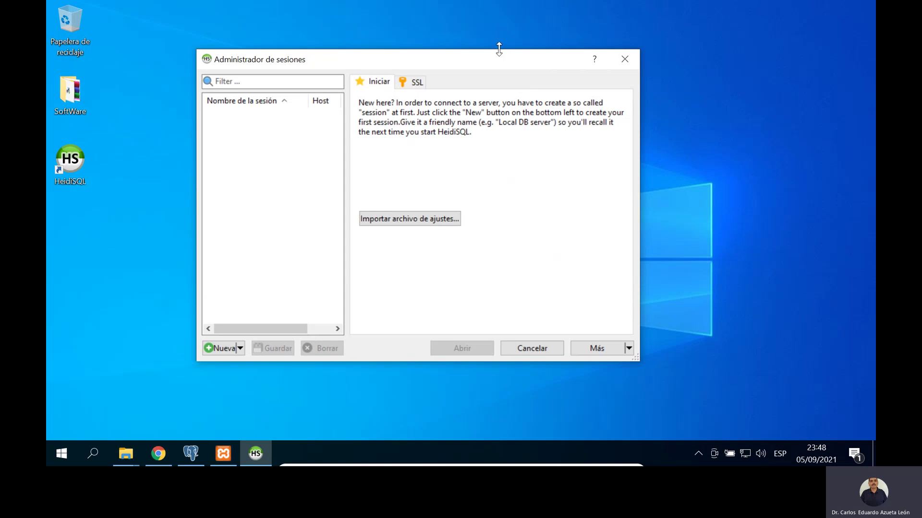
Step: Create a new session named MariaDB
left_click(219, 349)
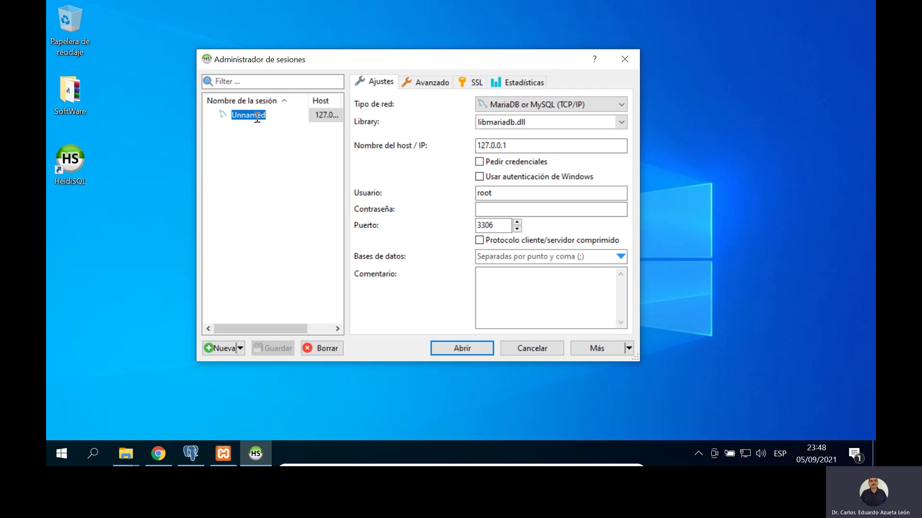
type("MariaDB")
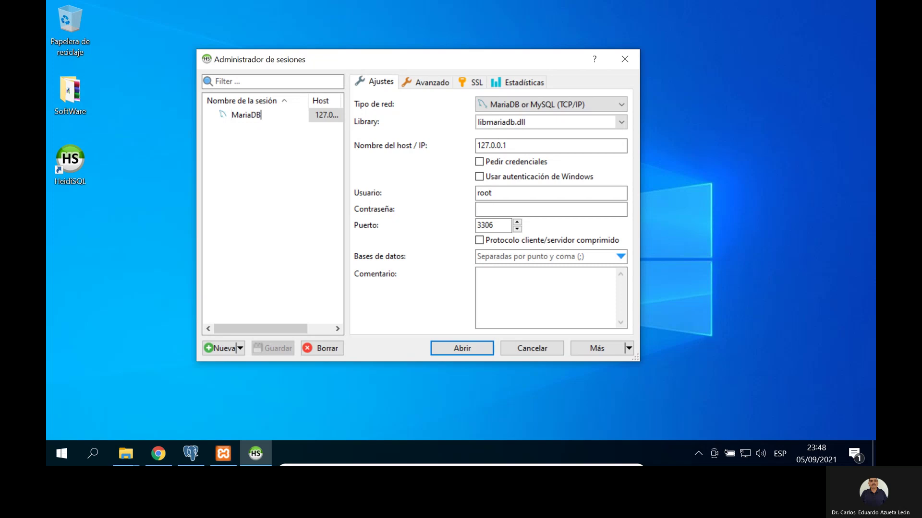
key("Return")
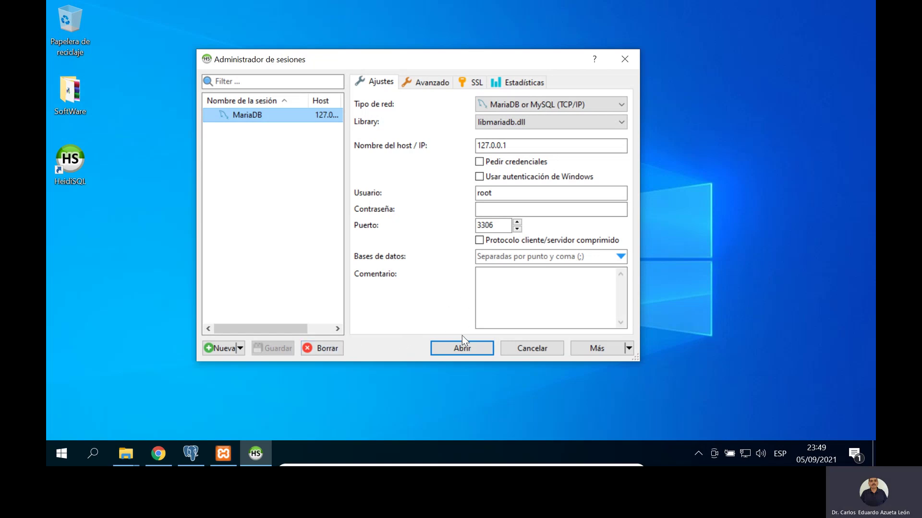
Step: Connect to 127.0.0.1:3306, browse the mysql database, and return to the database list
left_click(464, 350)
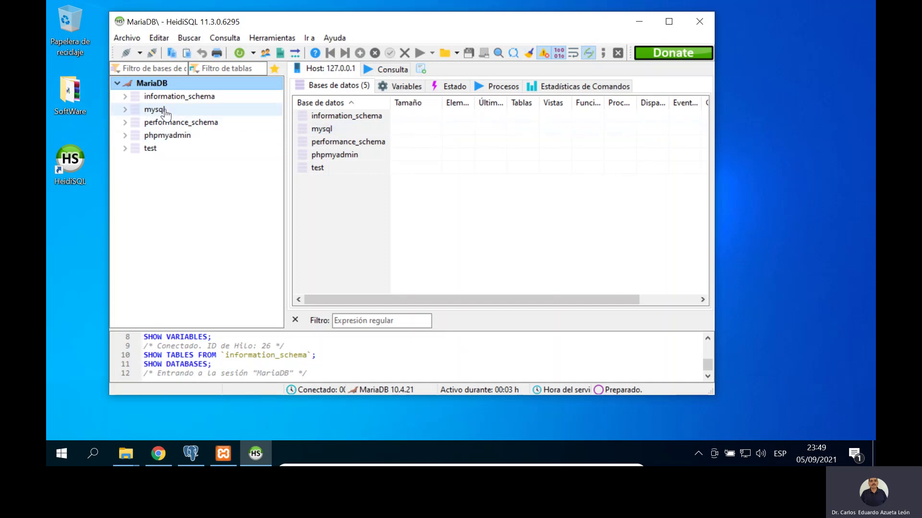
left_click(162, 109)
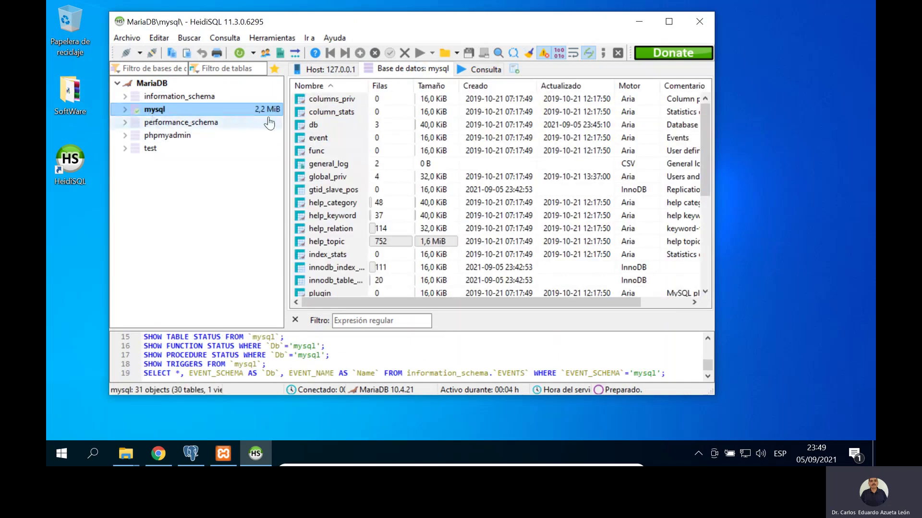
left_click(151, 83)
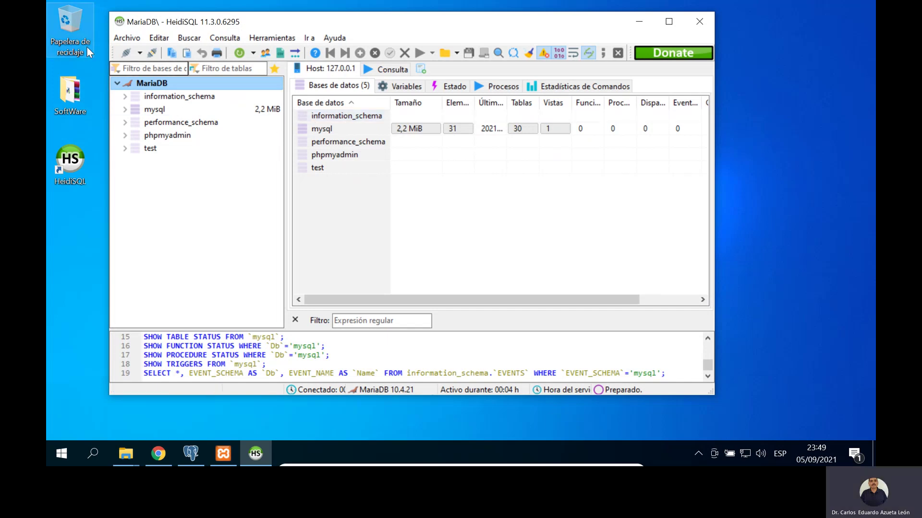
Step: Add a session named SQL Server using the Microsoft SQL Server (TCP/IP) network type
left_click(126, 52)
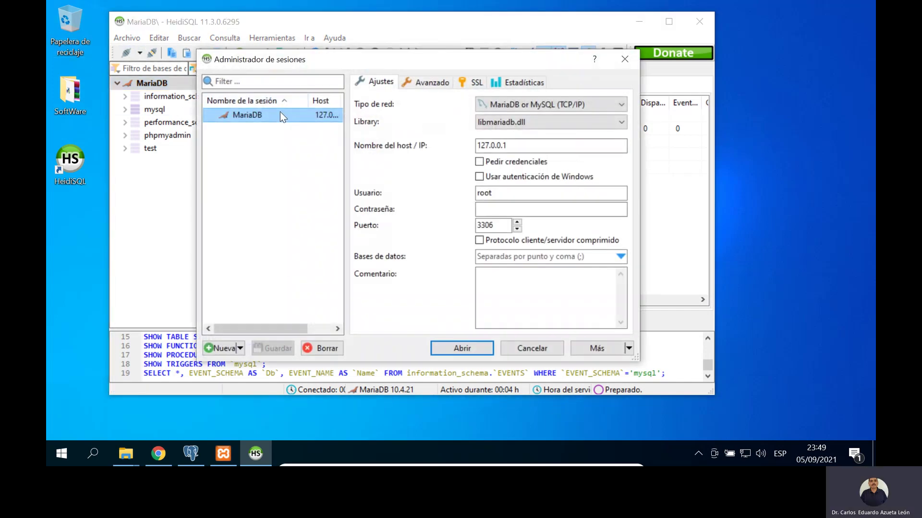
left_click(229, 347)
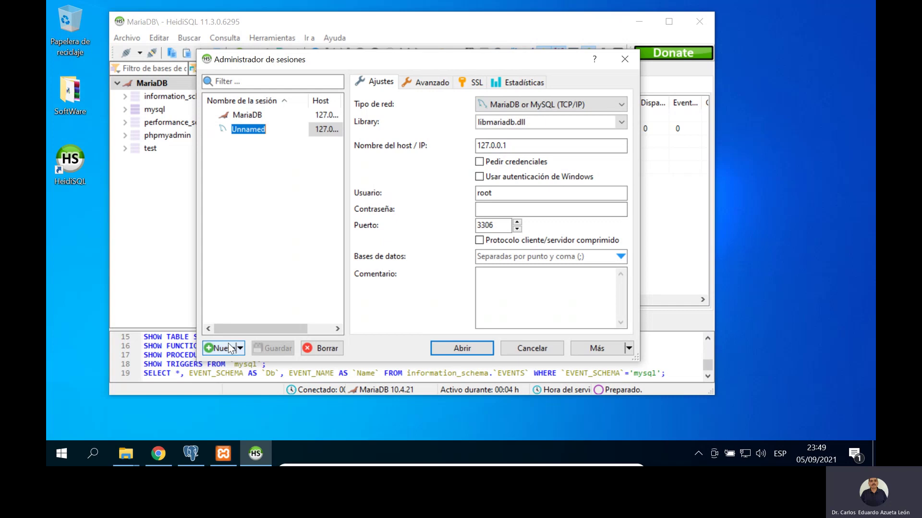
type("SQL Server")
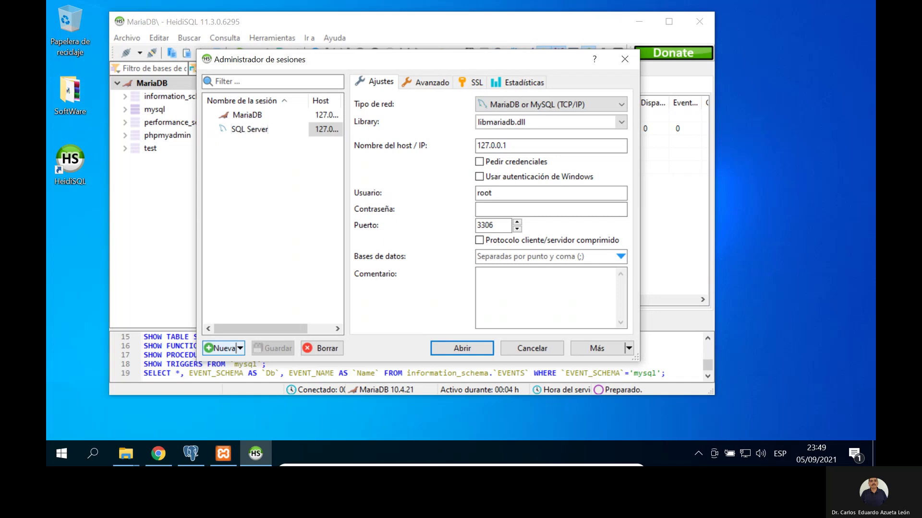
key("Return")
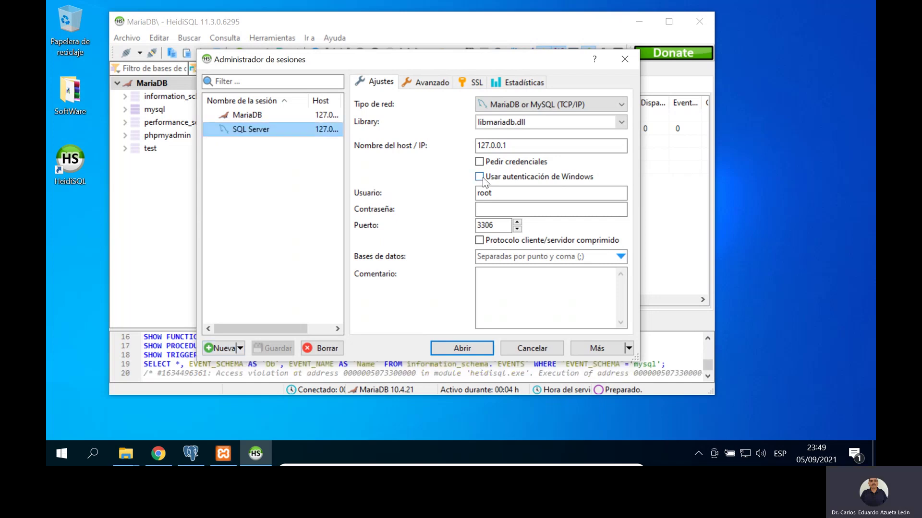
left_click(620, 105)
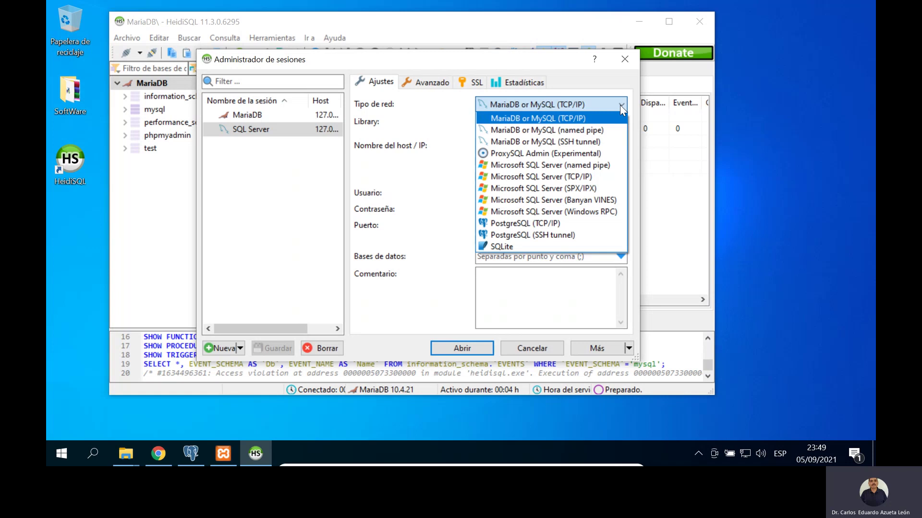
left_click(589, 176)
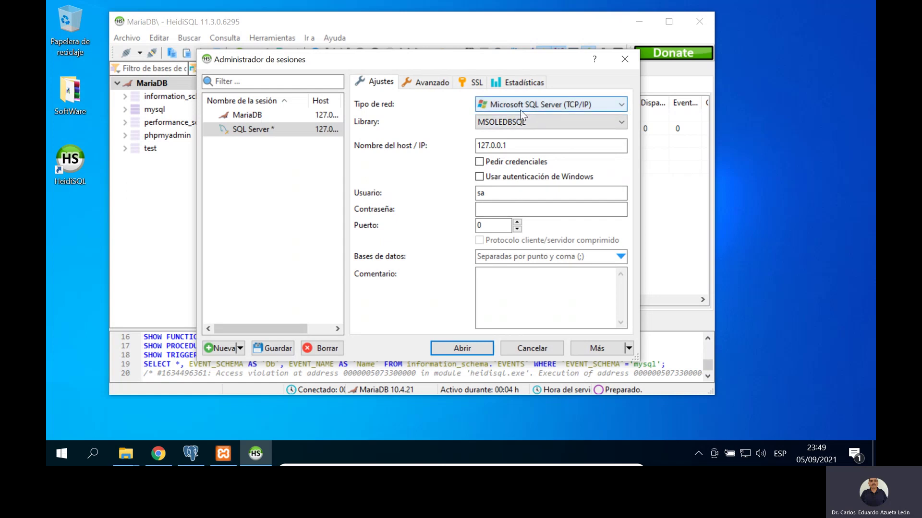
left_click(67, 462)
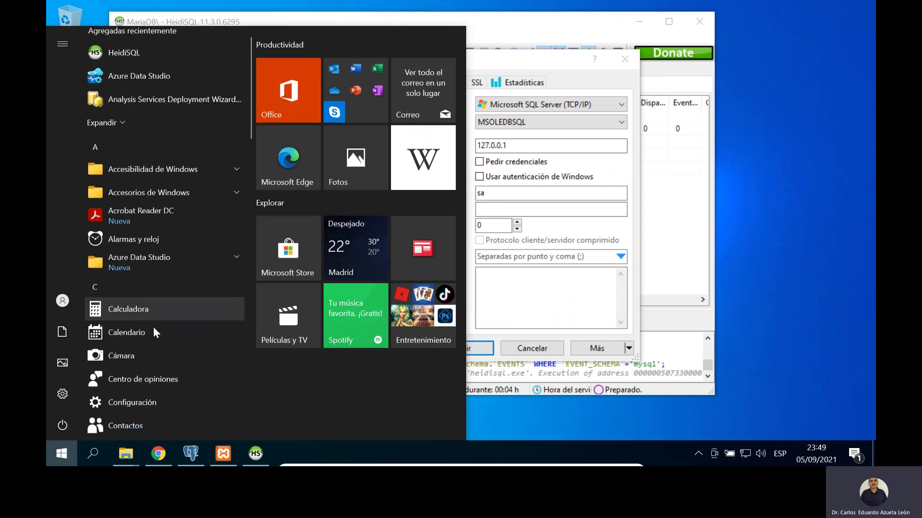
Step: Launch SQL Server Configuration Manager from the Microsoft SQL Server 2019 Start menu group
scroll(153, 327, "down", 5)
scroll(153, 327, "down", 8)
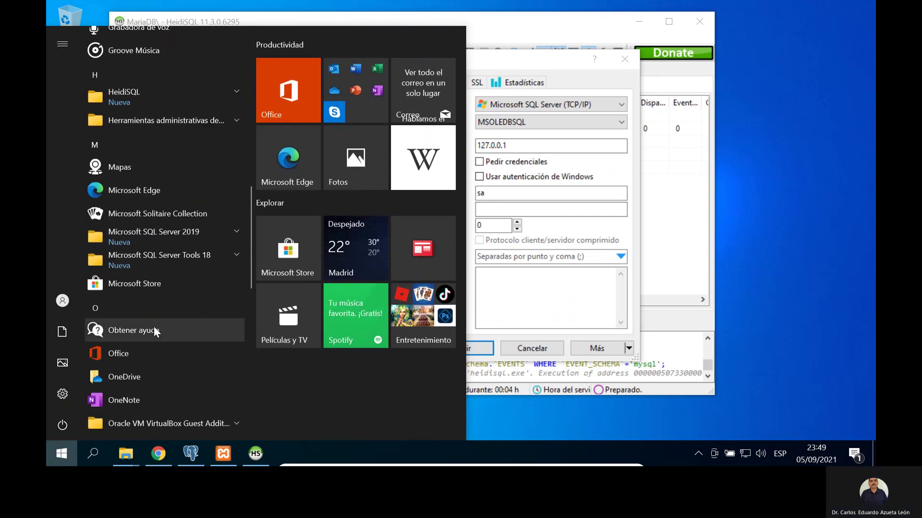
left_click(189, 231)
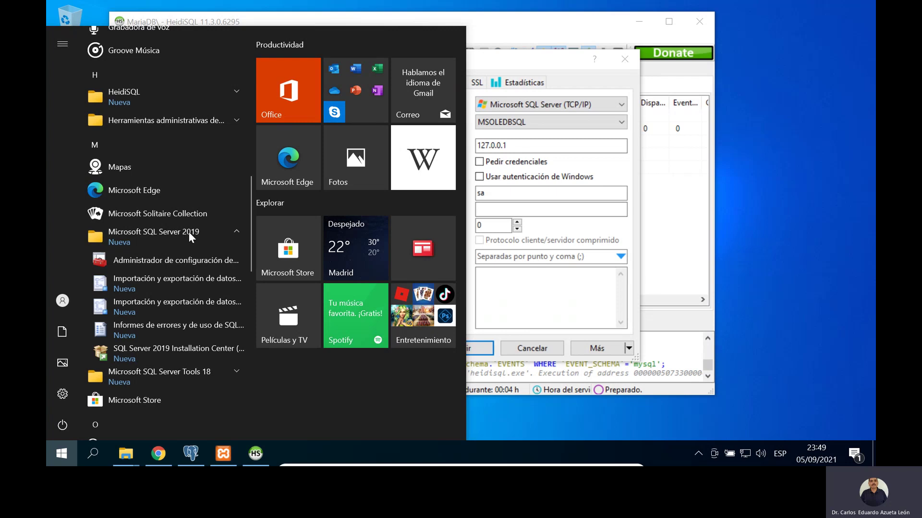
left_click(187, 258)
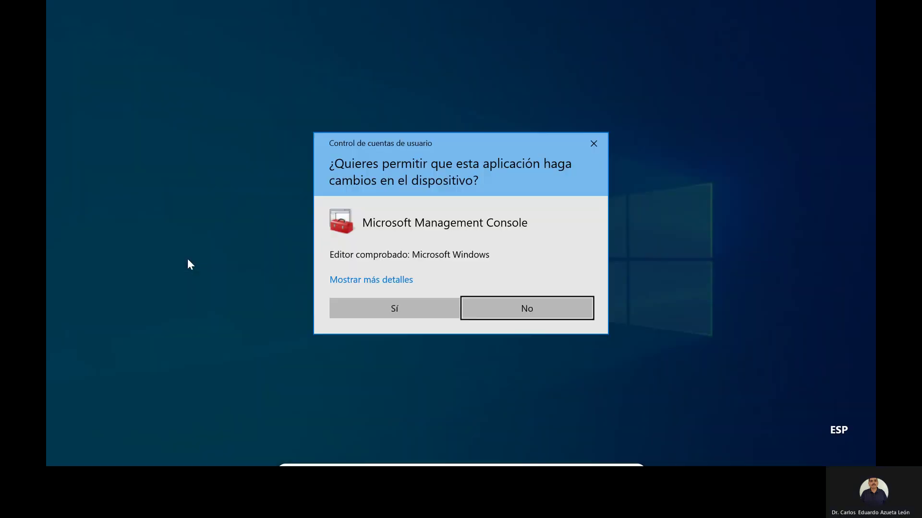
left_click(387, 318)
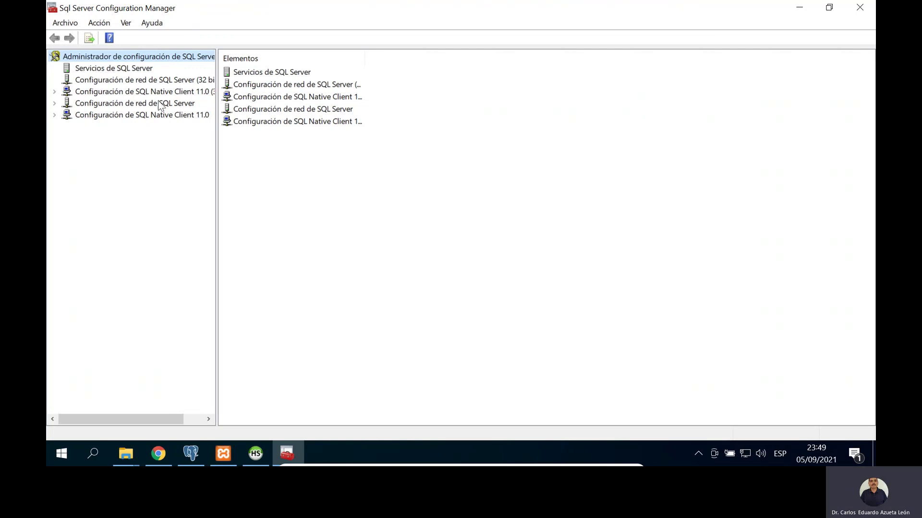
Step: Enable the TCP/IP protocol for MSSQLSERVER and acknowledge the restart warning
left_click(144, 104)
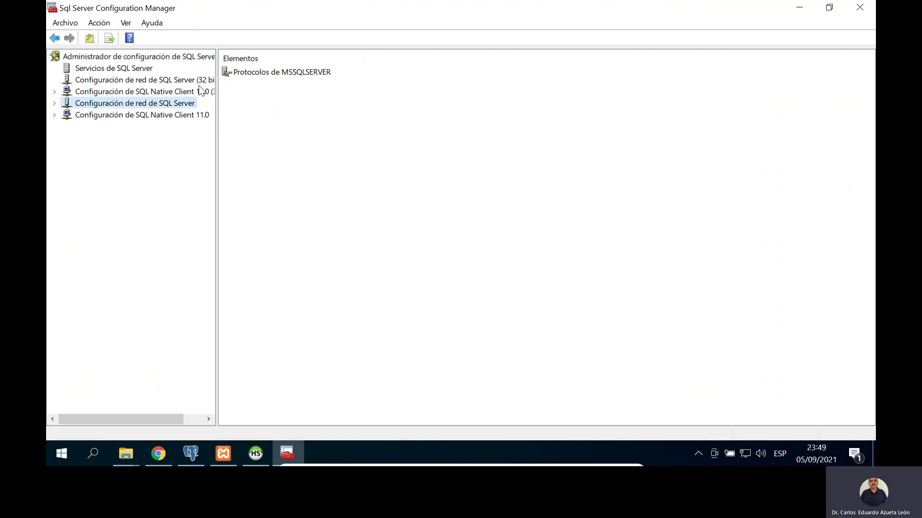
double_click(251, 74)
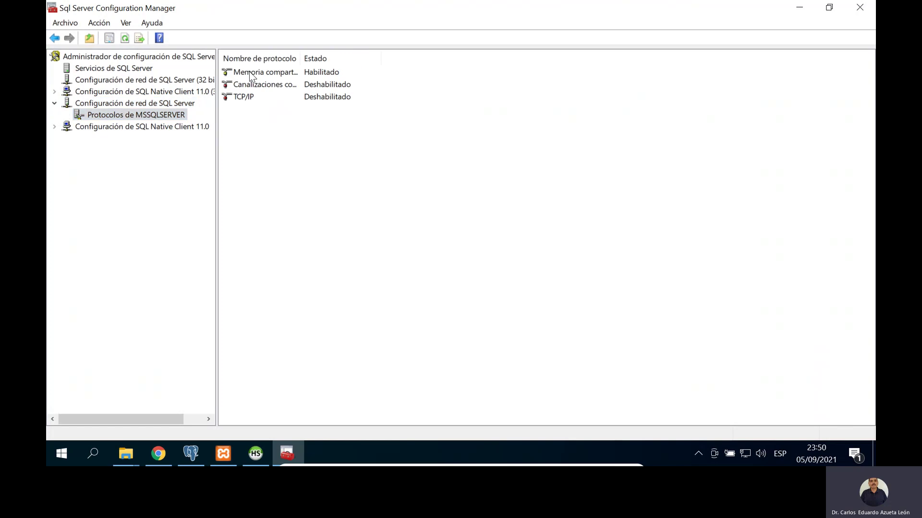
left_click(257, 98)
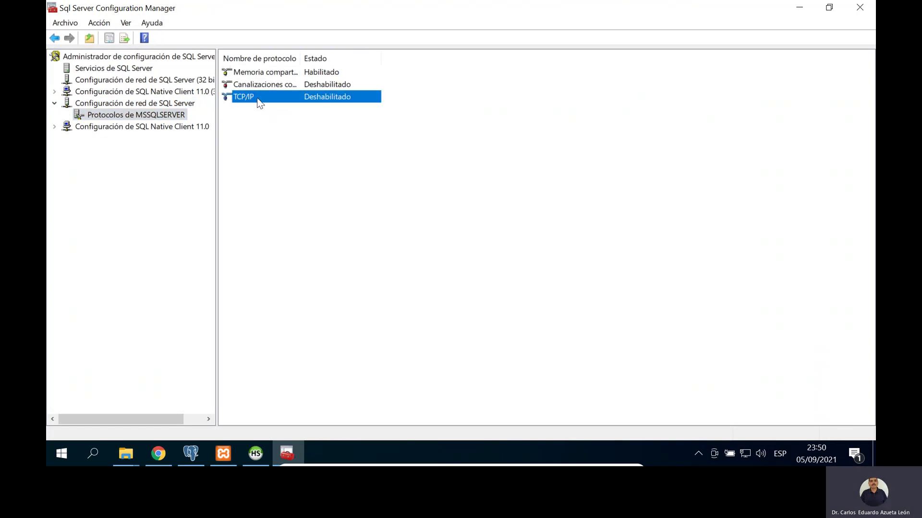
right_click(302, 101)
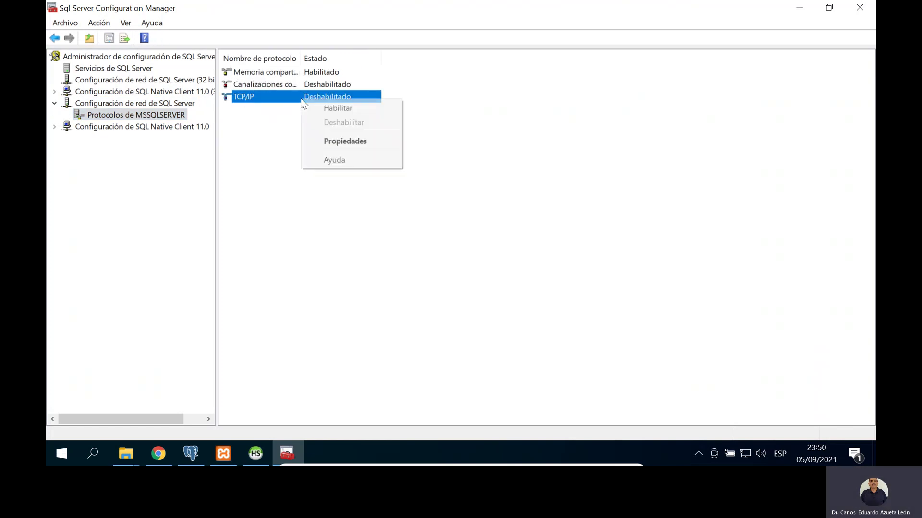
left_click(315, 107)
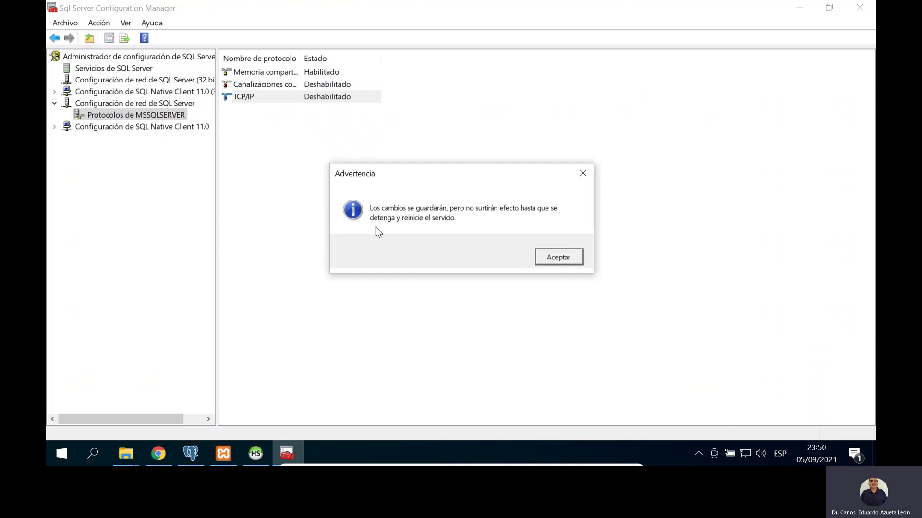
left_click(561, 257)
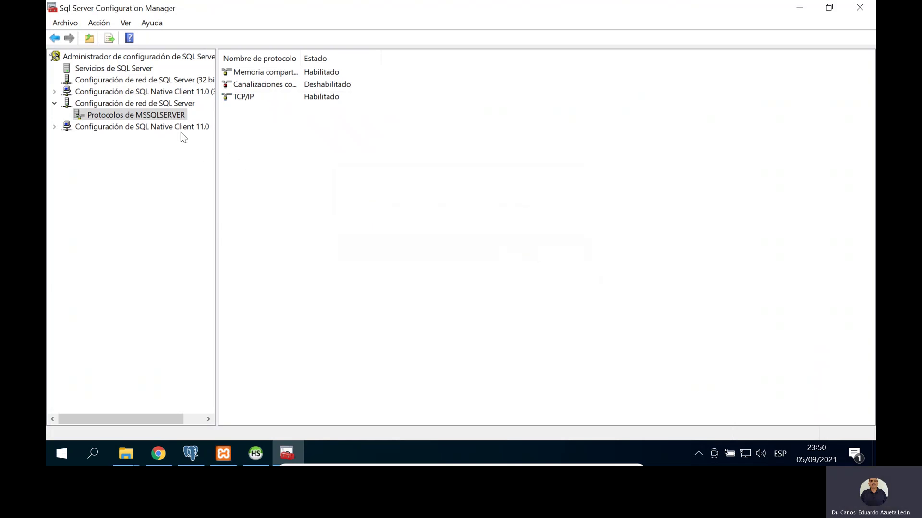
Step: Restart the SQL Server (MSSQLSERVER) service from the SQL Server services list
left_click(99, 70)
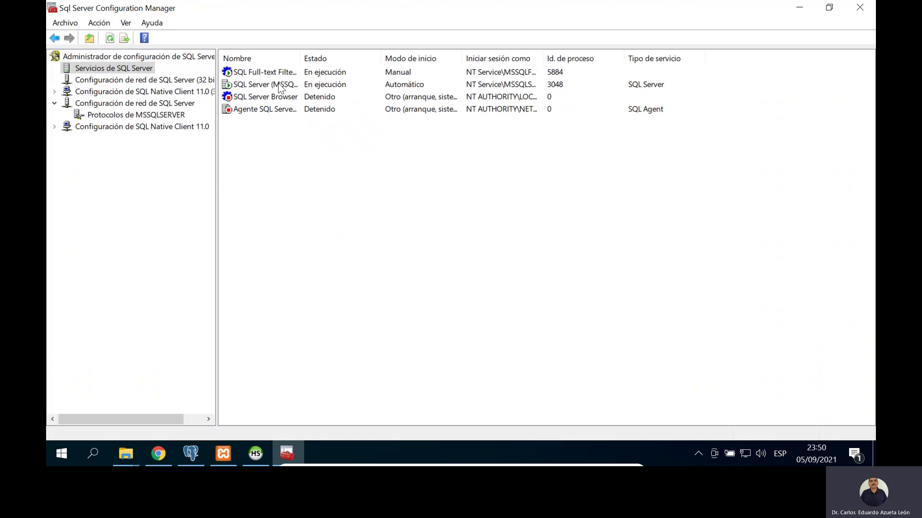
left_click_drag(300, 58, 396, 59)
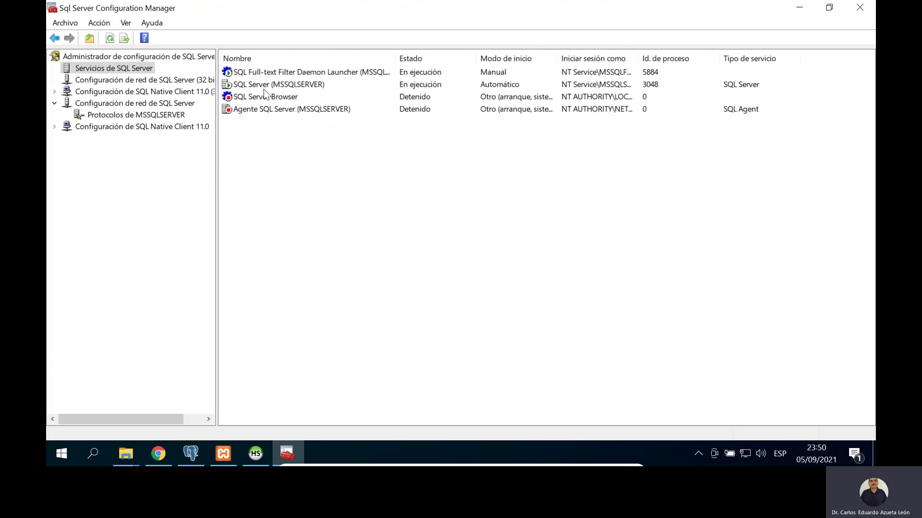
left_click(268, 86)
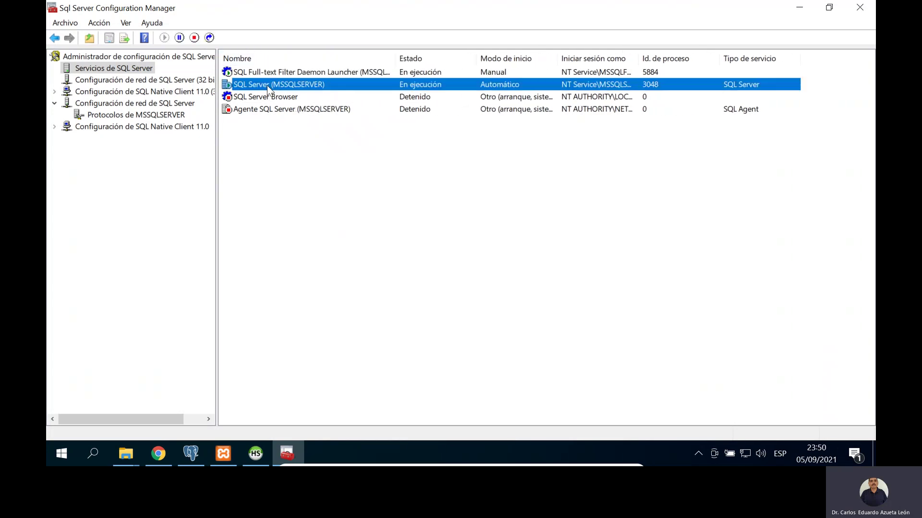
right_click(267, 87)
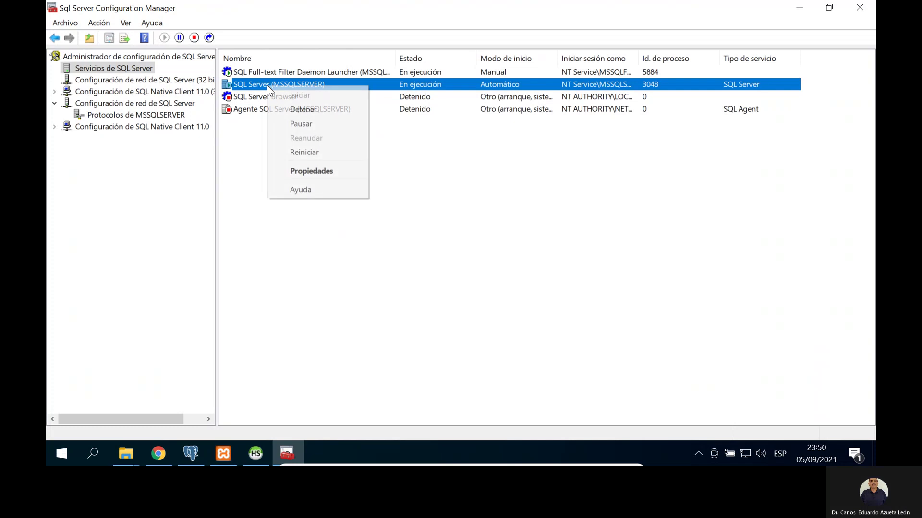
left_click(317, 153)
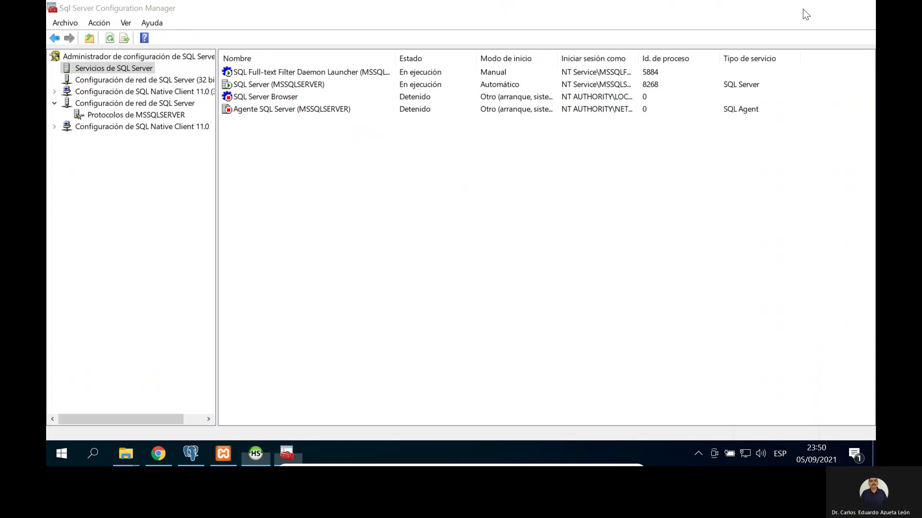
left_click(803, 9)
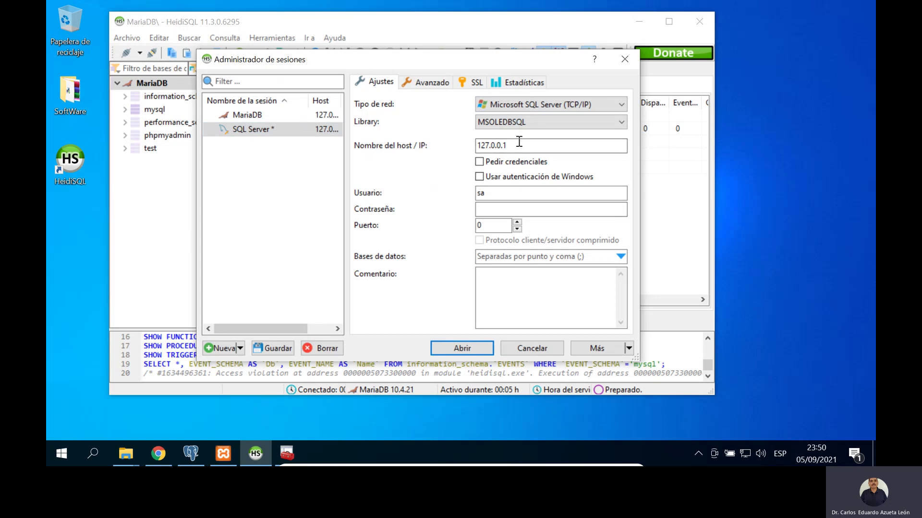
Step: Enter the SQL Server password and save the session
left_click(503, 209)
type("12")
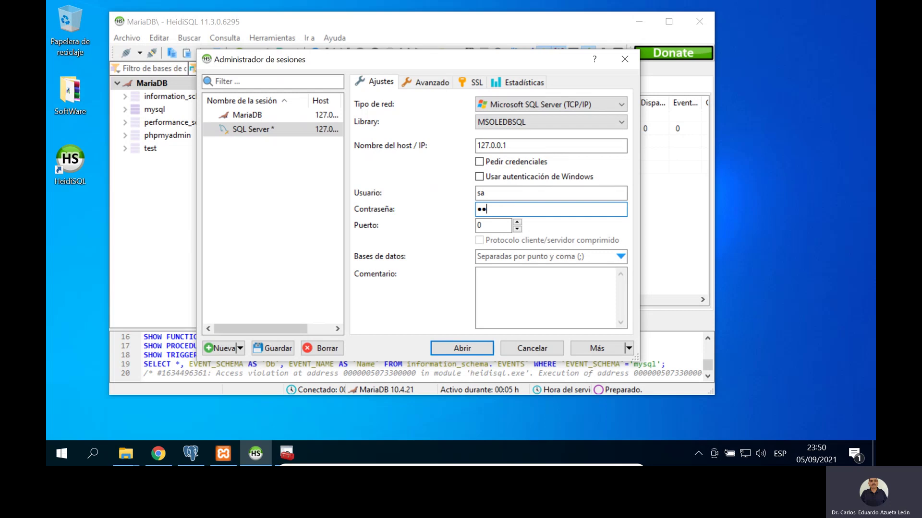
type("3")
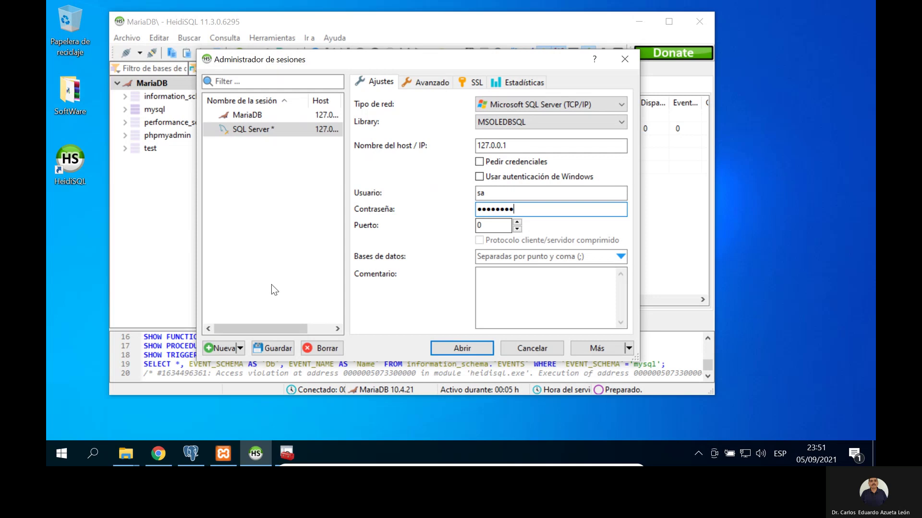
left_click(264, 349)
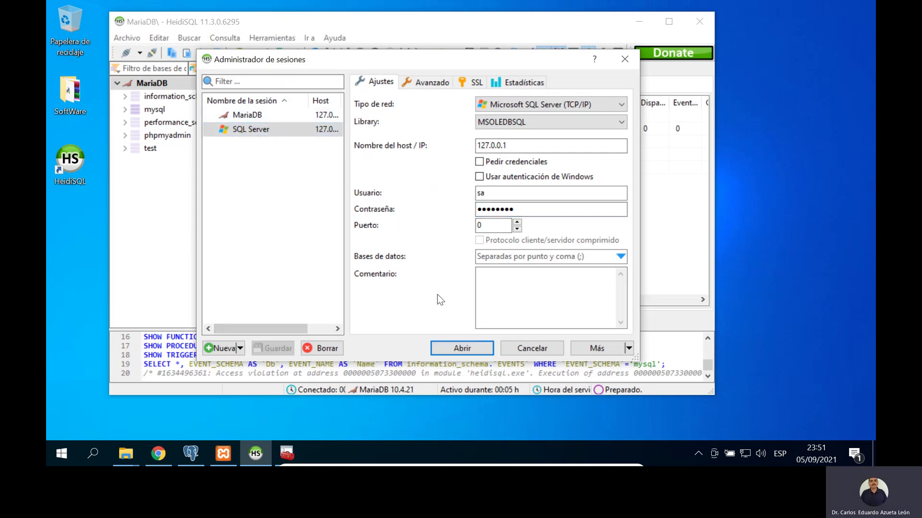
Step: Connect through the SQL Server session, browse AdventureWorks2019, then reopen the session manager
left_click(471, 344)
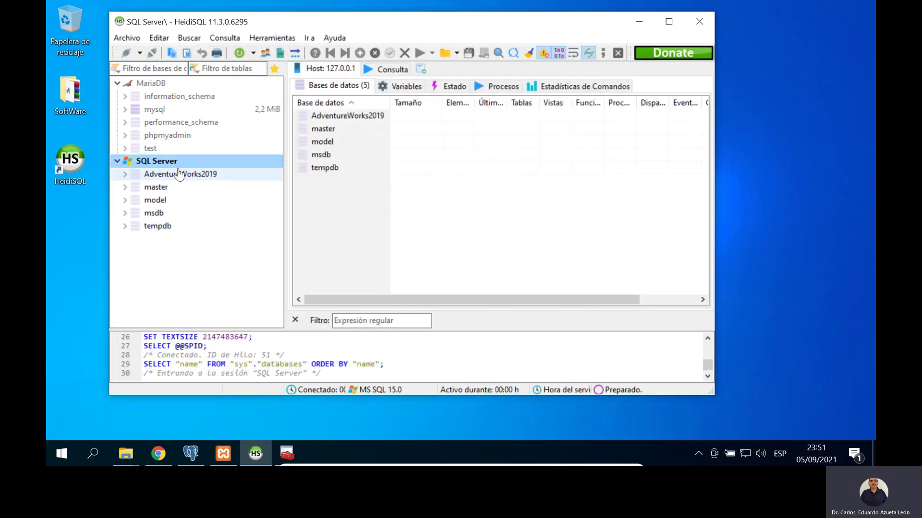
left_click(178, 177)
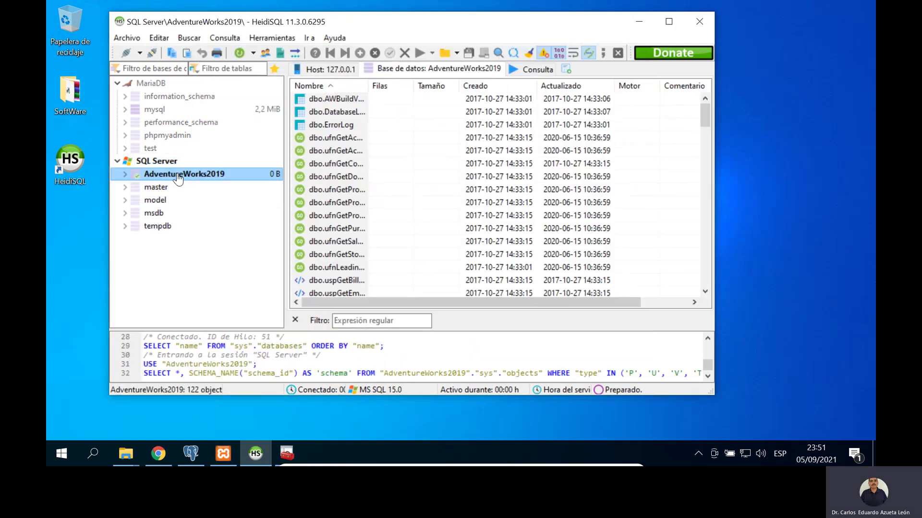
left_click(180, 162)
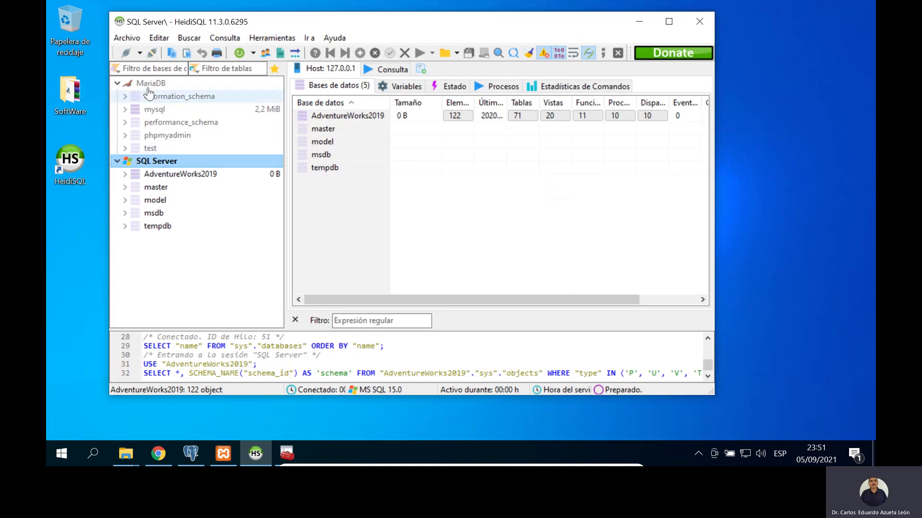
left_click(126, 53)
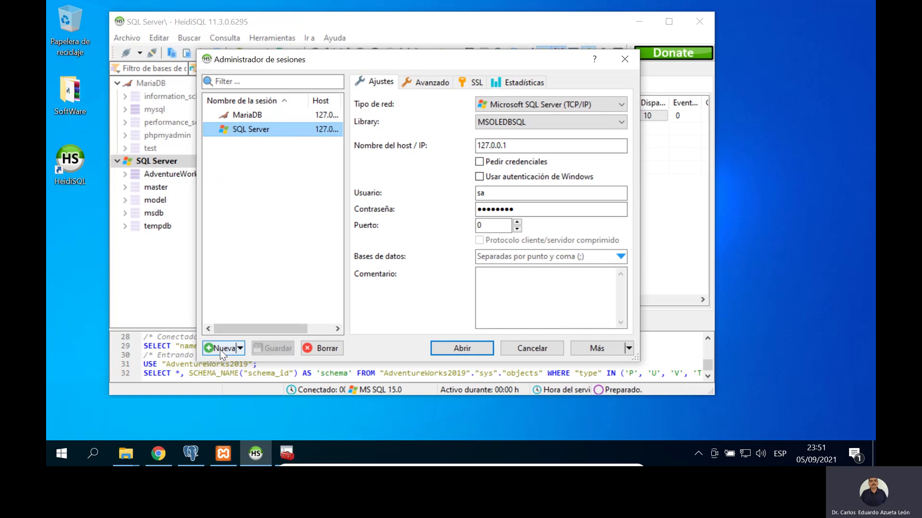
Step: Create a new session named PostgreSQL with the PostgreSQL (TCP/IP) network type
left_click(222, 350)
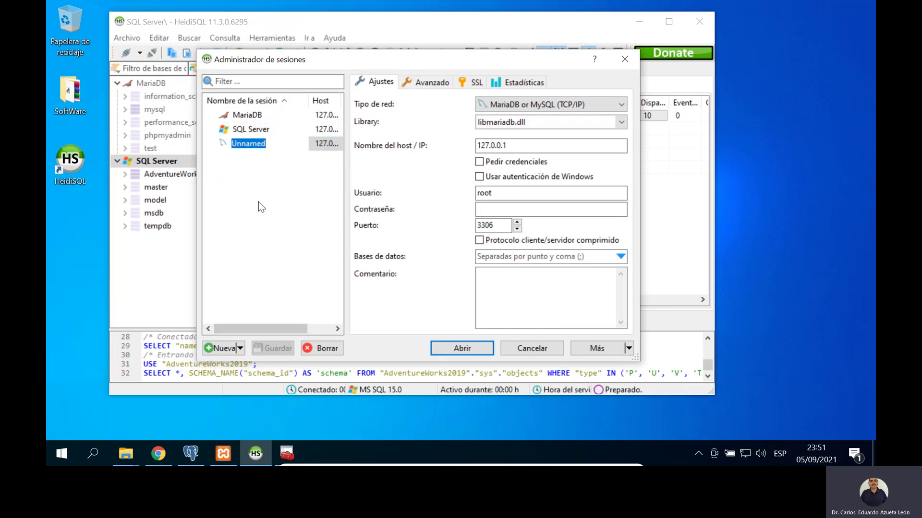
type("PostgreSQL")
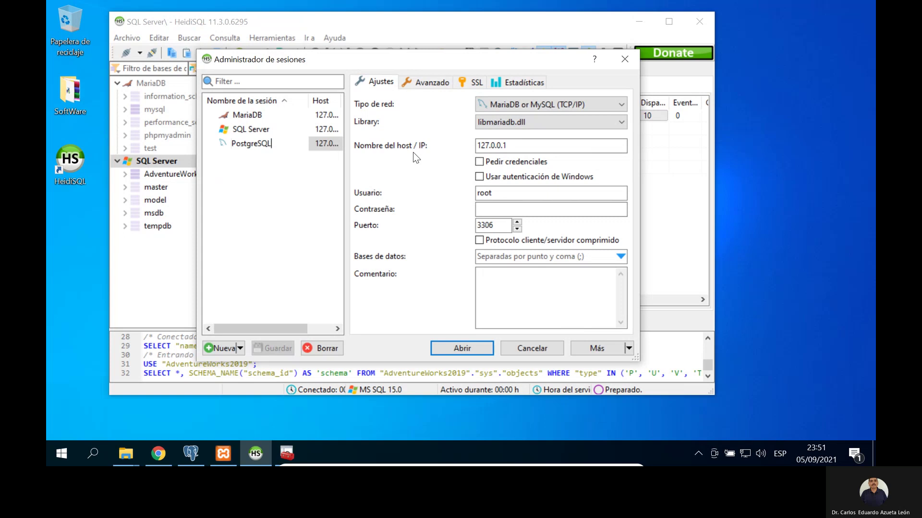
key("Return")
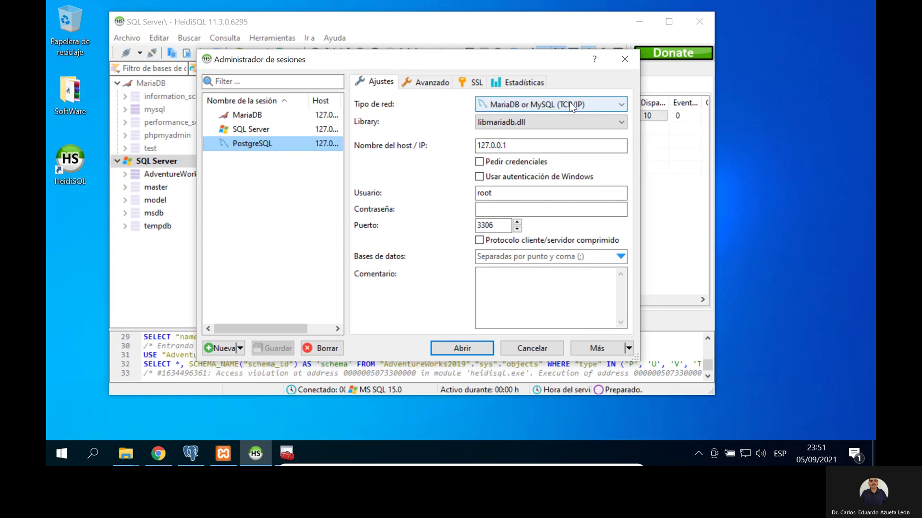
left_click(569, 104)
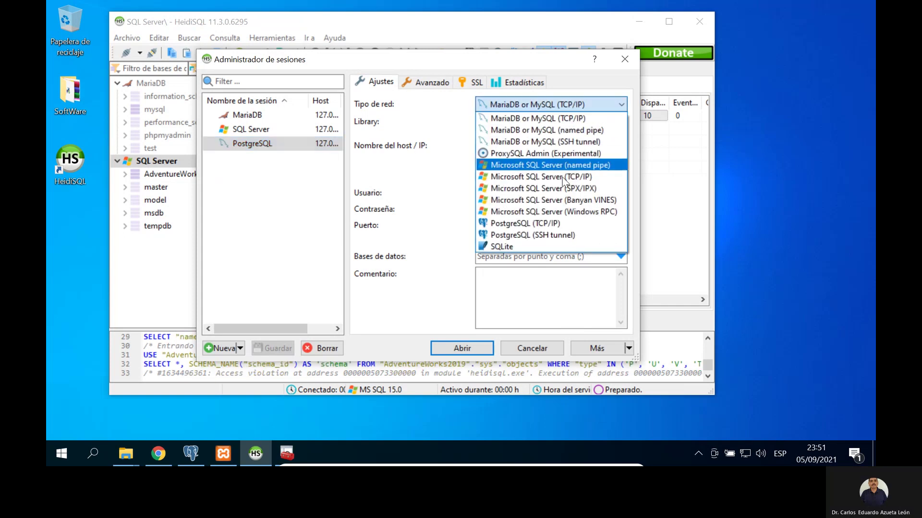
left_click(552, 224)
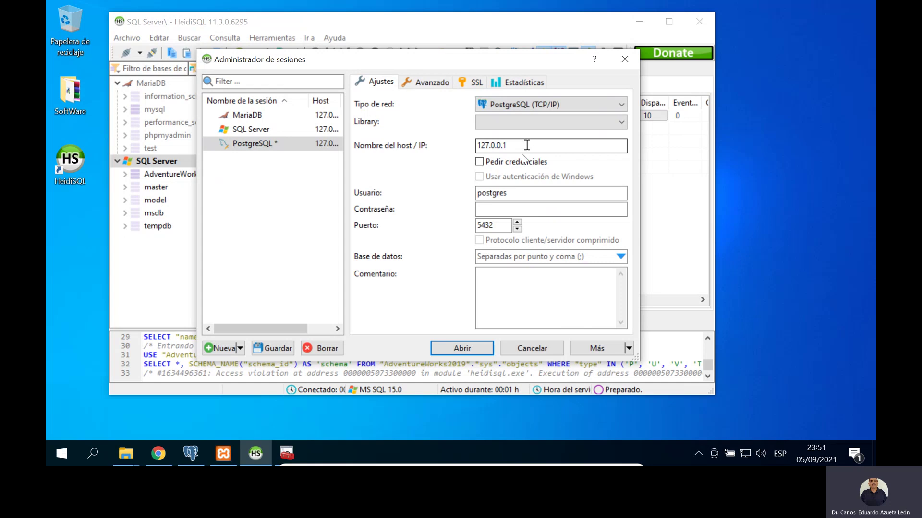
Step: Enter the postgres password, save the session, and try connecting
left_click(504, 210)
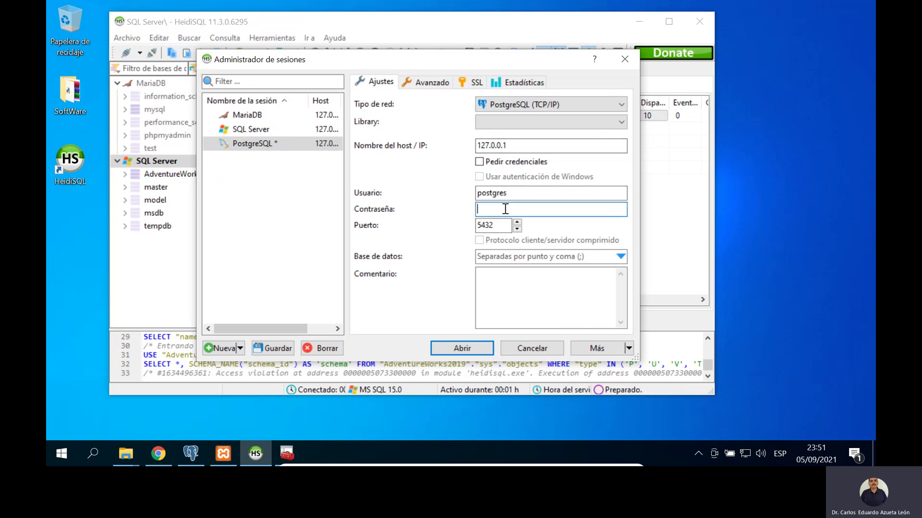
type("14567")
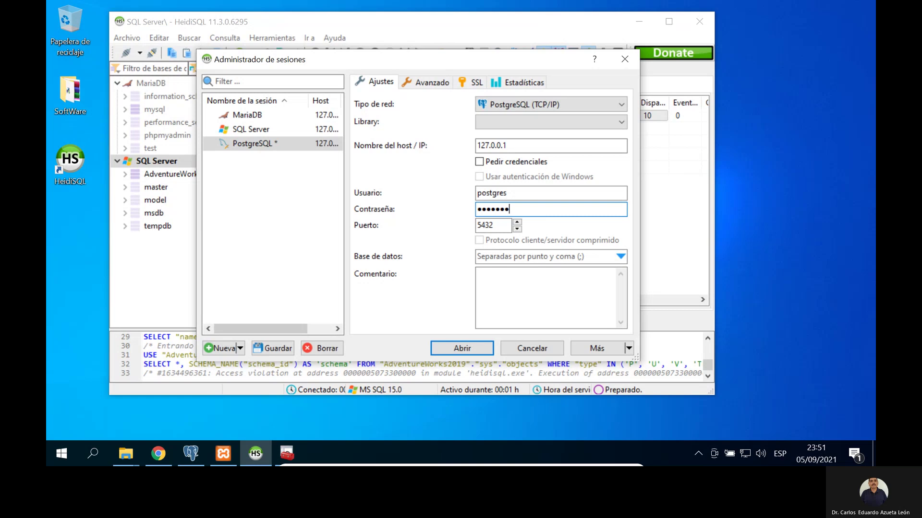
type("8")
left_click(264, 347)
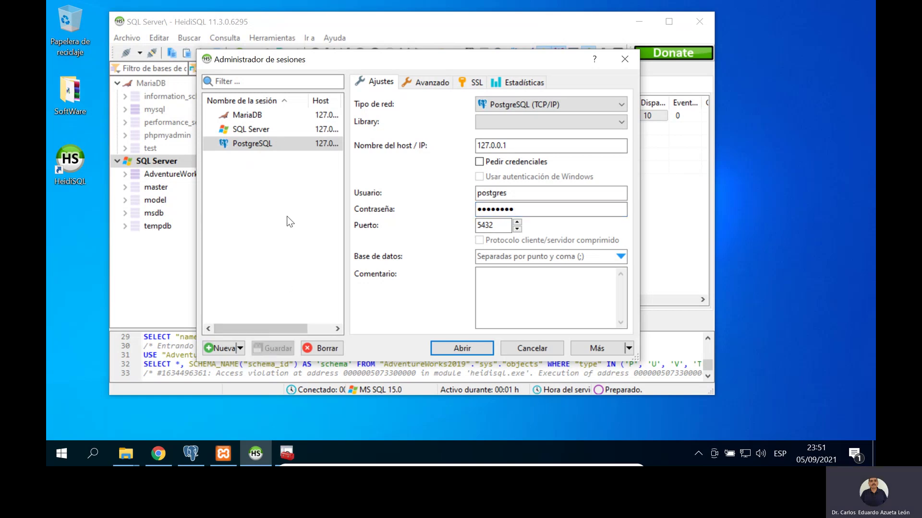
left_click(463, 348)
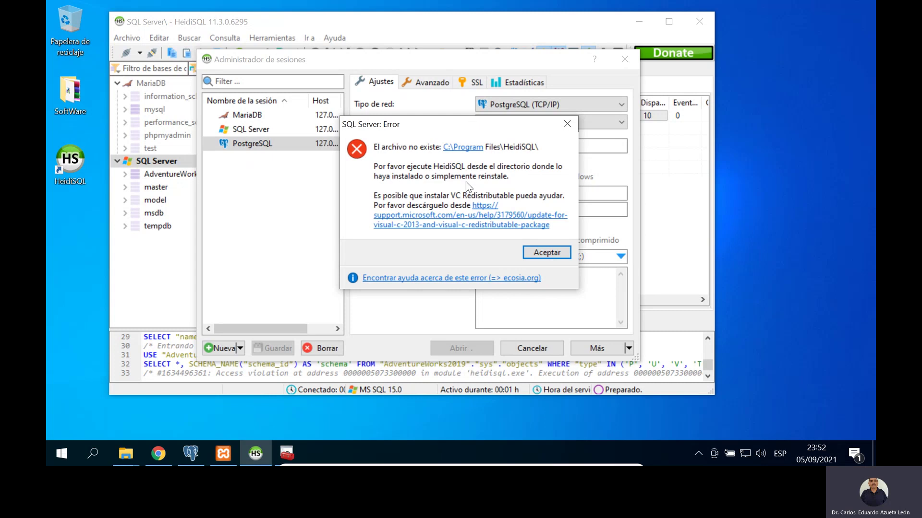
Step: Follow the error's support.microsoft.com link to the Visual C++ 2013 Redistributable update page and scroll through it
left_click(476, 228)
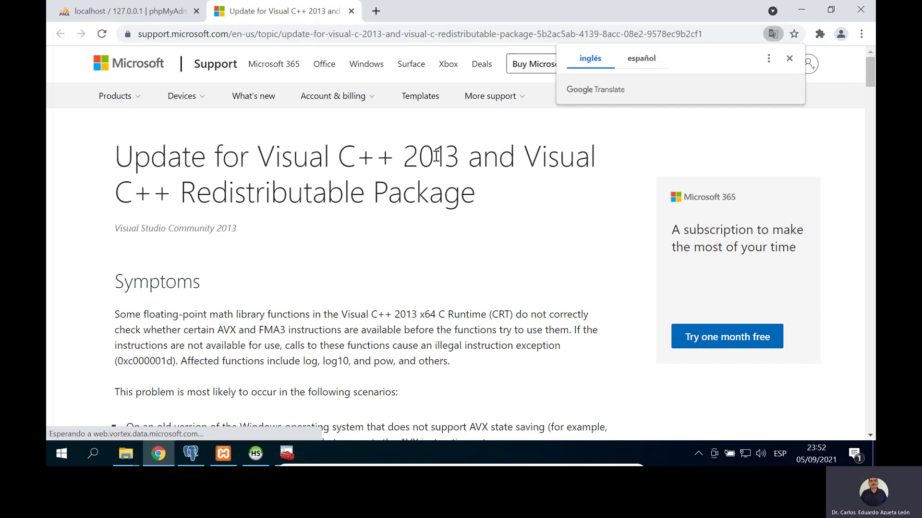
scroll(322, 193, "down", 1)
scroll(322, 193, "up", 1)
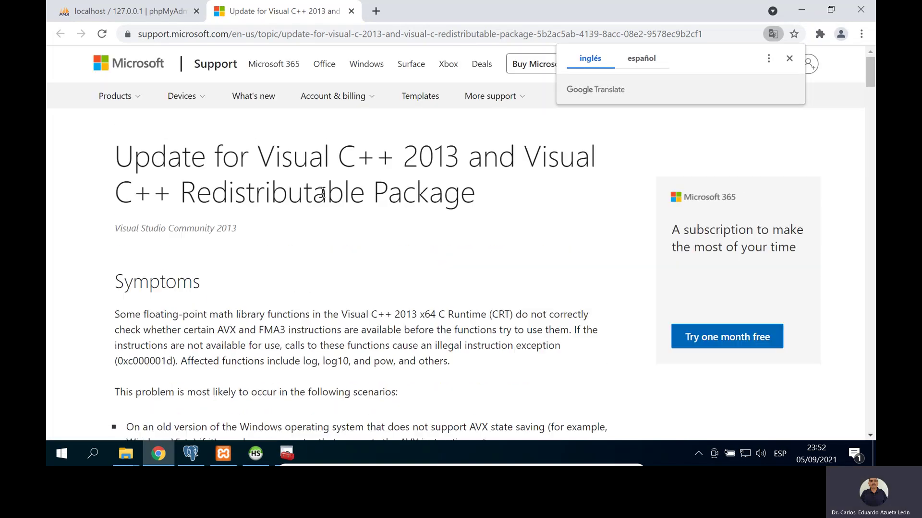
scroll(322, 193, "down", 1)
scroll(323, 193, "up", 1)
scroll(447, 199, "down", 7)
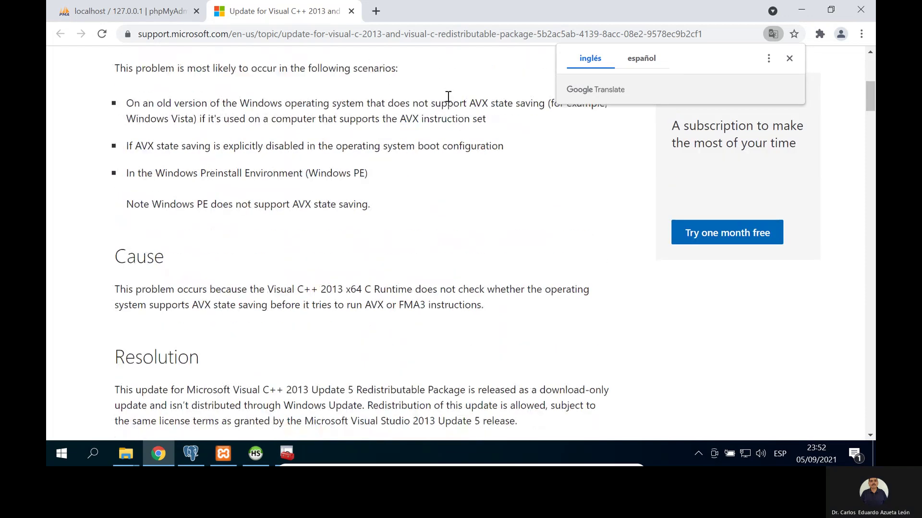
scroll(456, 144, "up", 3)
scroll(460, 153, "up", 4)
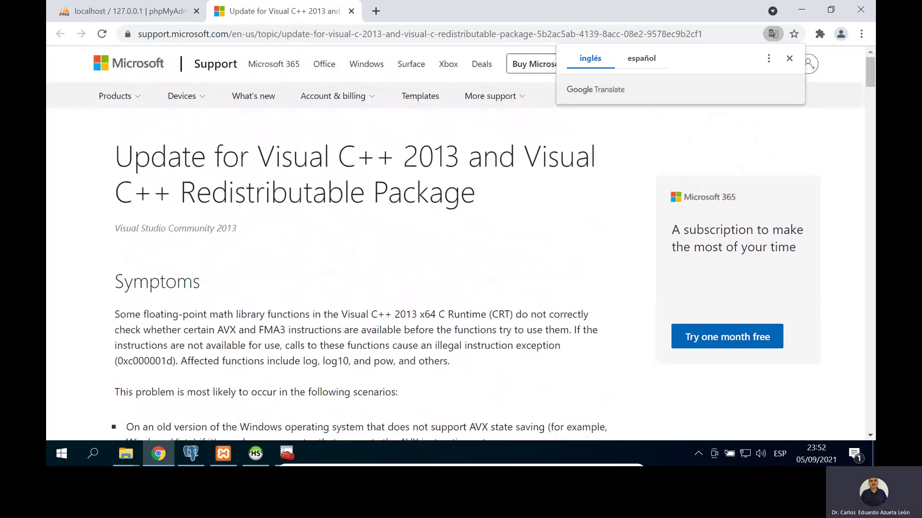
Step: Open Control Panel's Desinstalar un programa list of installed programs
left_click(92, 455)
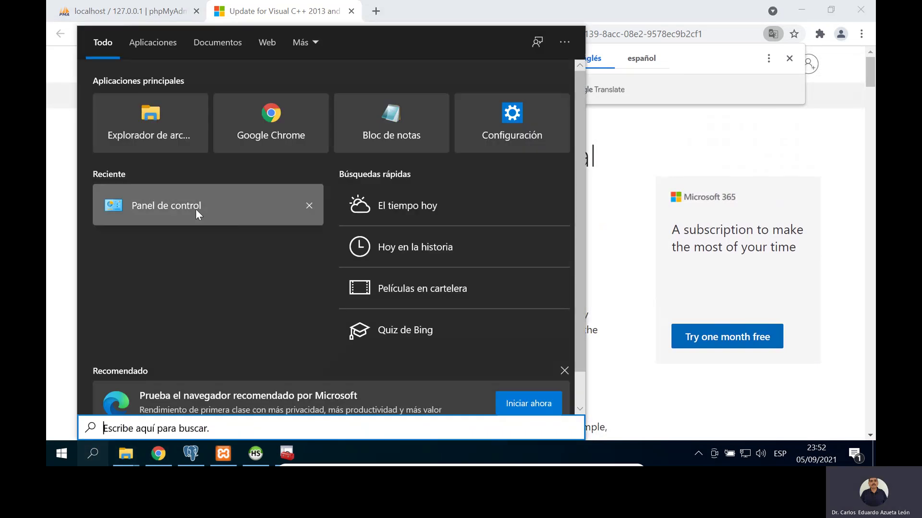
left_click(195, 208)
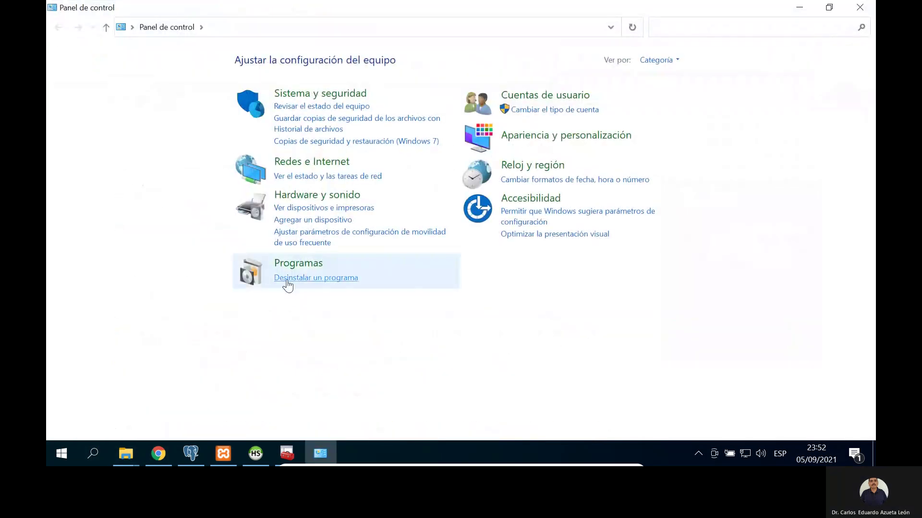
left_click(302, 278)
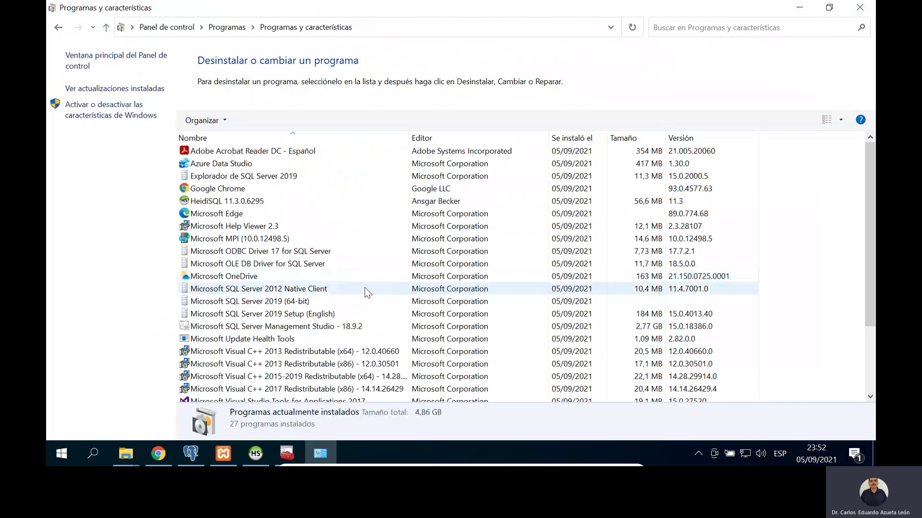
scroll(367, 291, "down", 1)
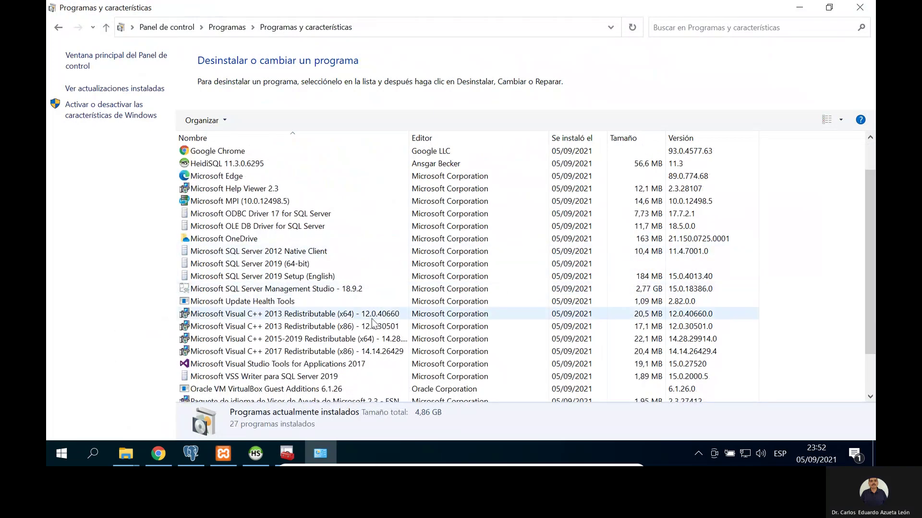
Step: Select the Visual C++ 2013 Redistributable x64 and x86 entries to compare their versions
left_click(319, 317)
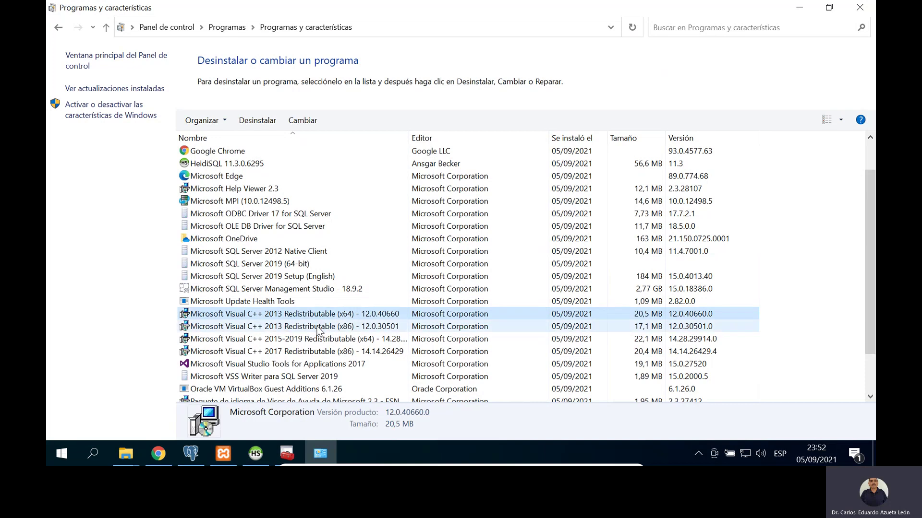
left_click(318, 329)
left_click(326, 317)
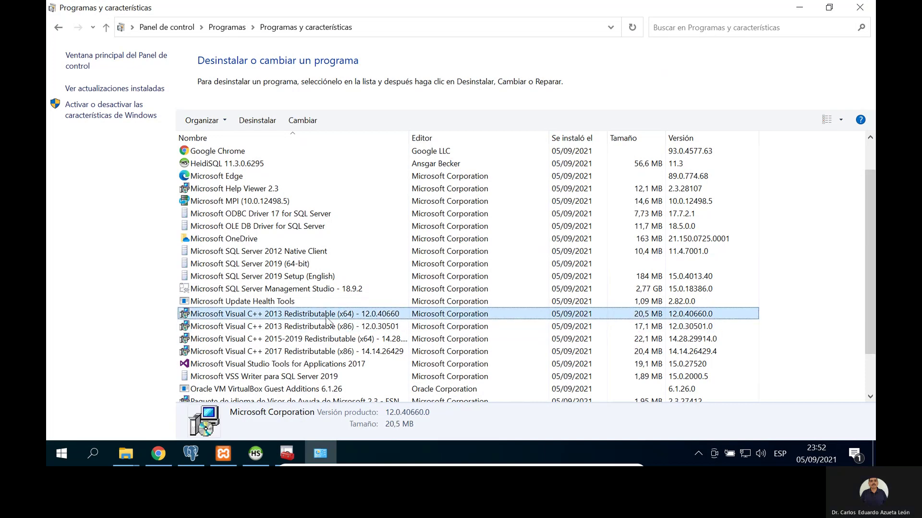
left_click(327, 328)
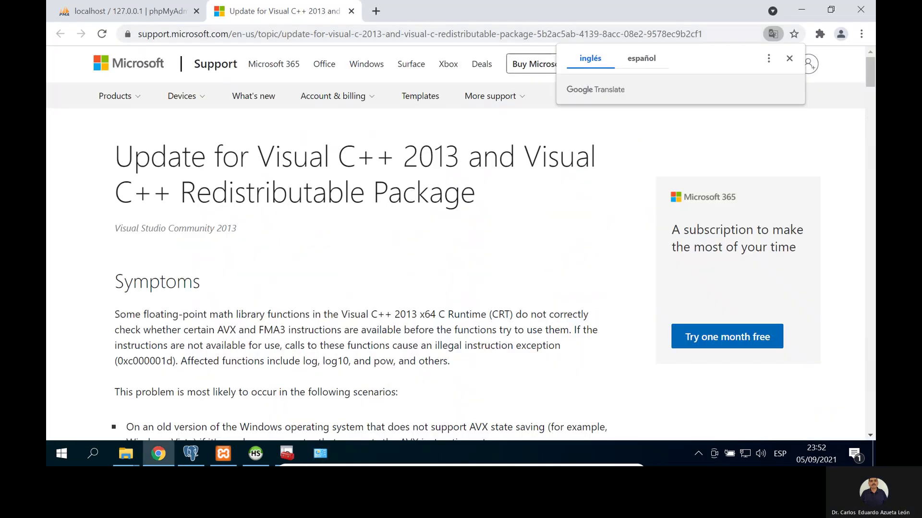
Step: Copy the Spanish vcredist_x64.exe link address, then close Chrome and Programs and Features
scroll(501, 249, "down", 15)
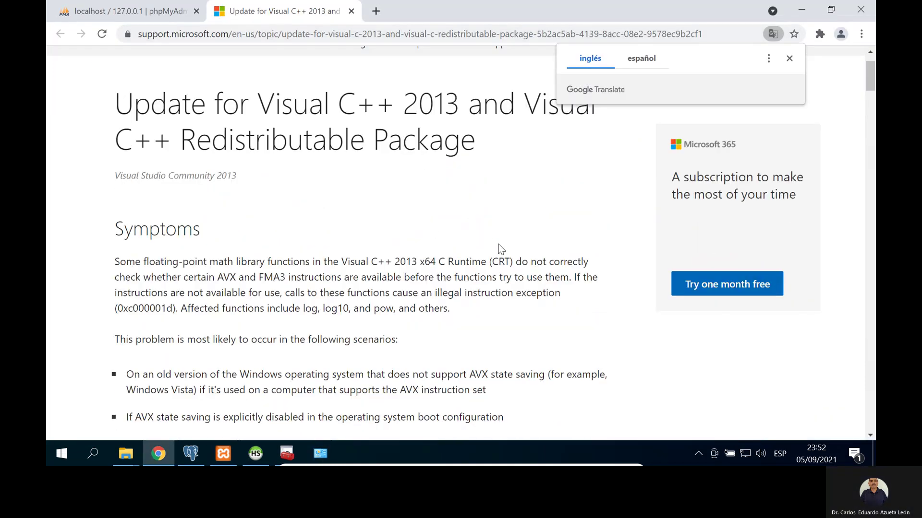
scroll(497, 252, "down", 3)
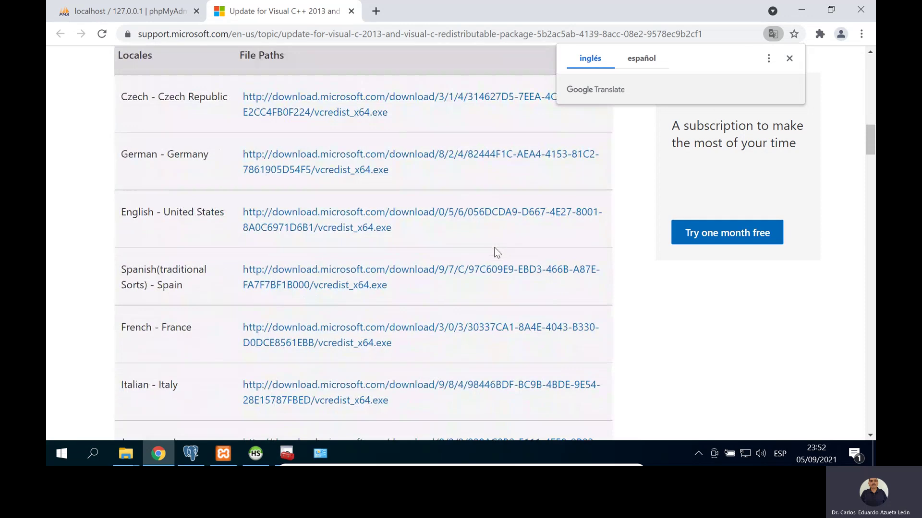
right_click(356, 291)
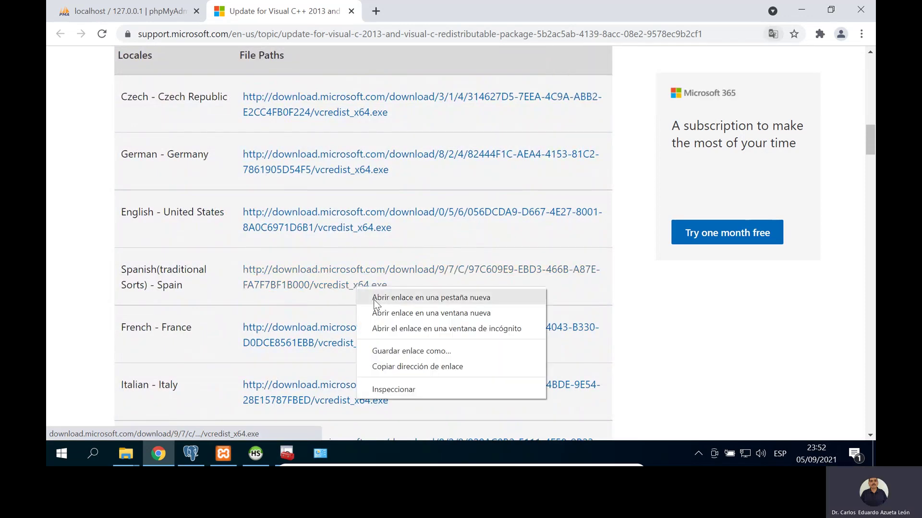
left_click(417, 368)
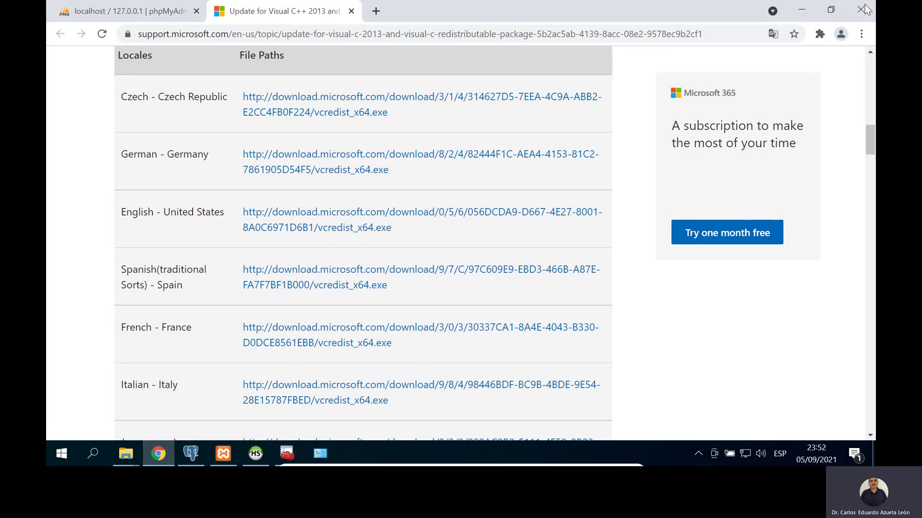
left_click(864, 9)
left_click(864, 8)
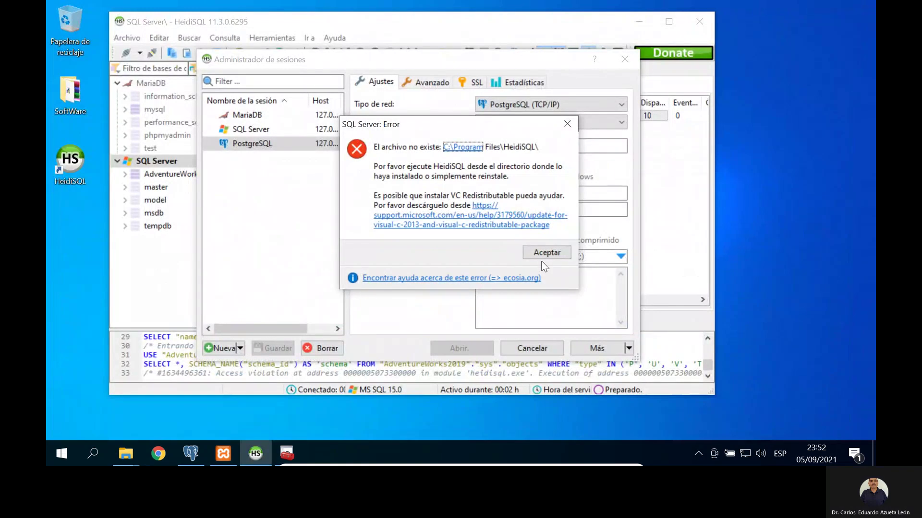
Step: Dismiss the missing-file error, close the Administrador de sesiones, and exit HeidiSQL
left_click(554, 253)
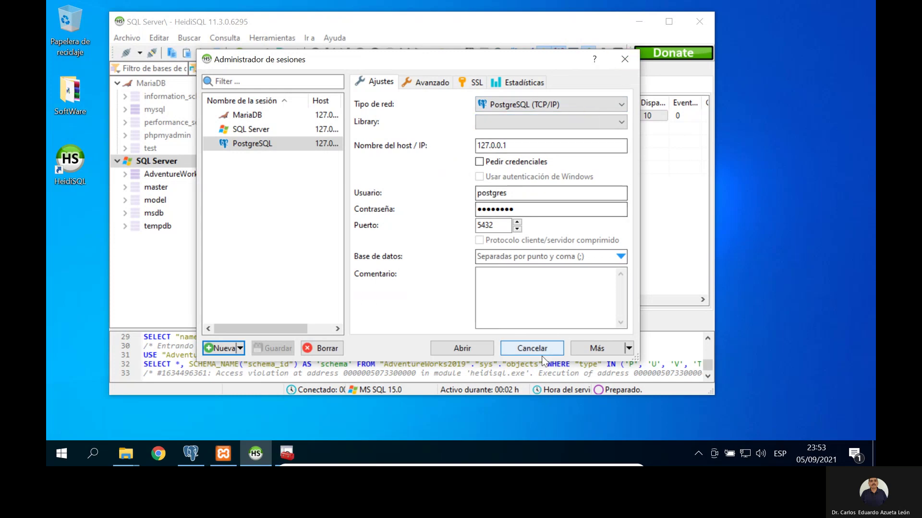
left_click(625, 59)
left_click(701, 24)
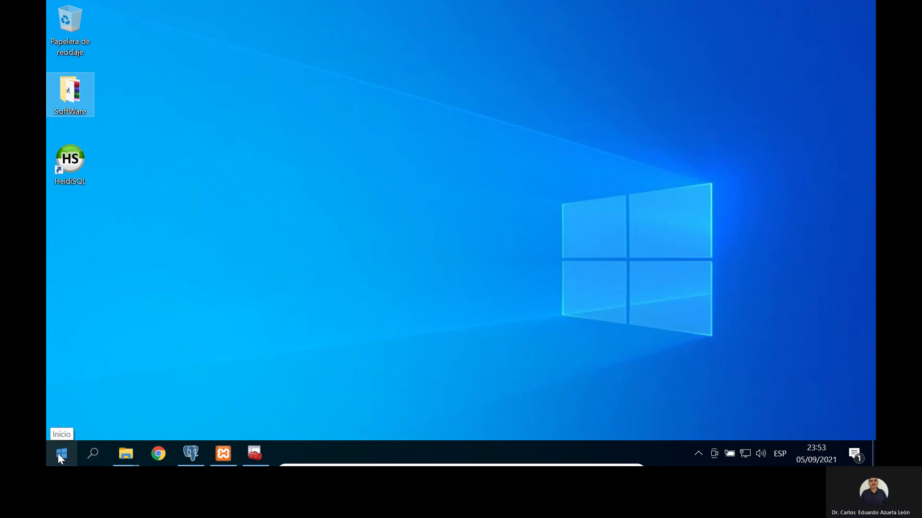
Step: Stop MySQL and Apache in XAMPP Control Panel and quit it
left_click(224, 453)
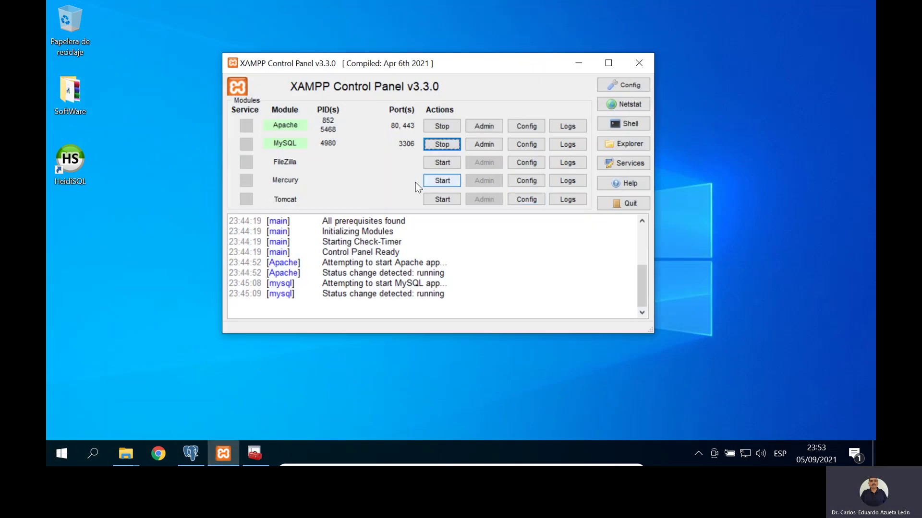
left_click(440, 144)
left_click(450, 127)
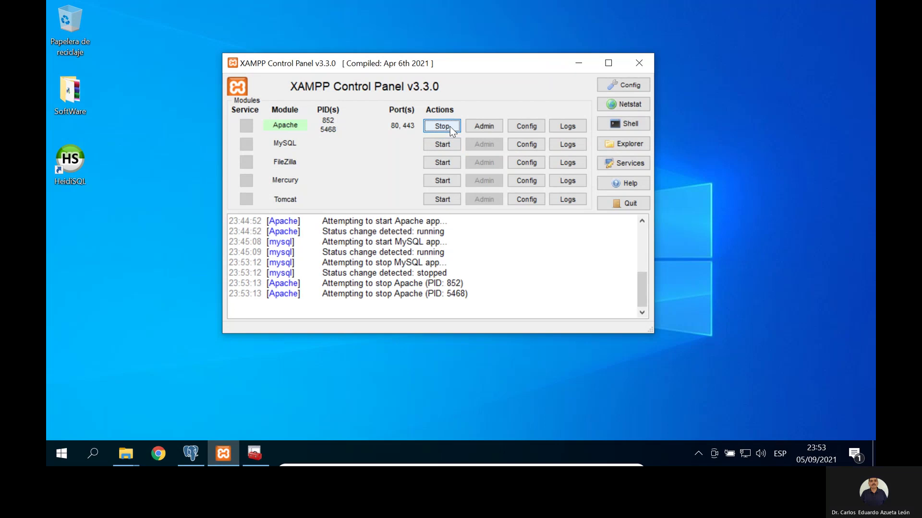
left_click(624, 203)
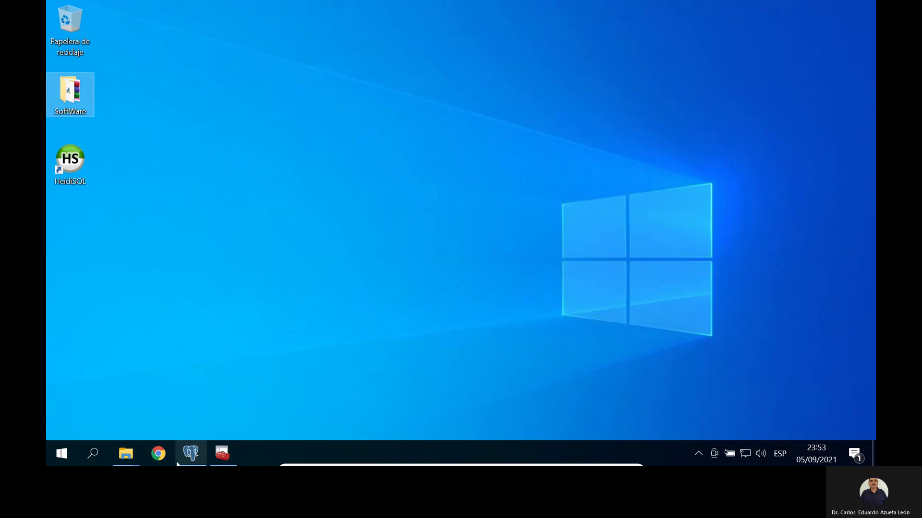
Step: Close pgAdmin 4, confirming Salir without saving
left_click(194, 453)
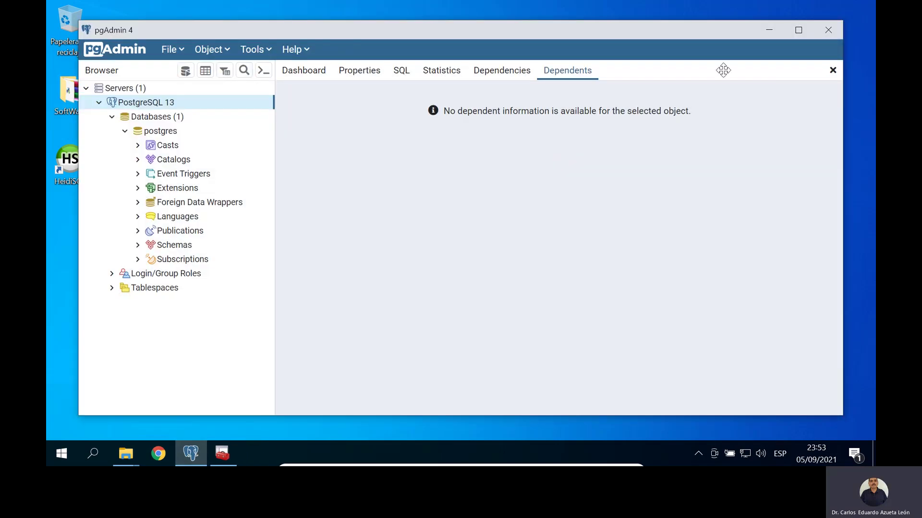
left_click(828, 29)
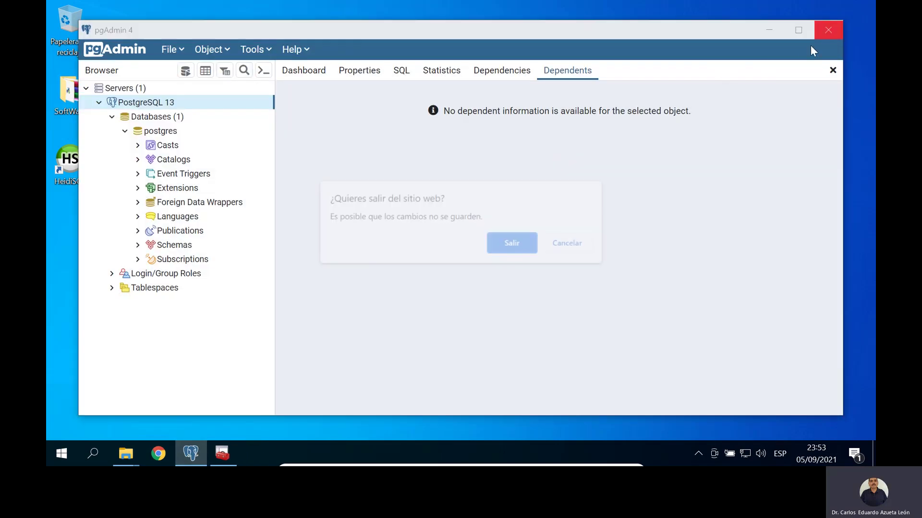
left_click(518, 244)
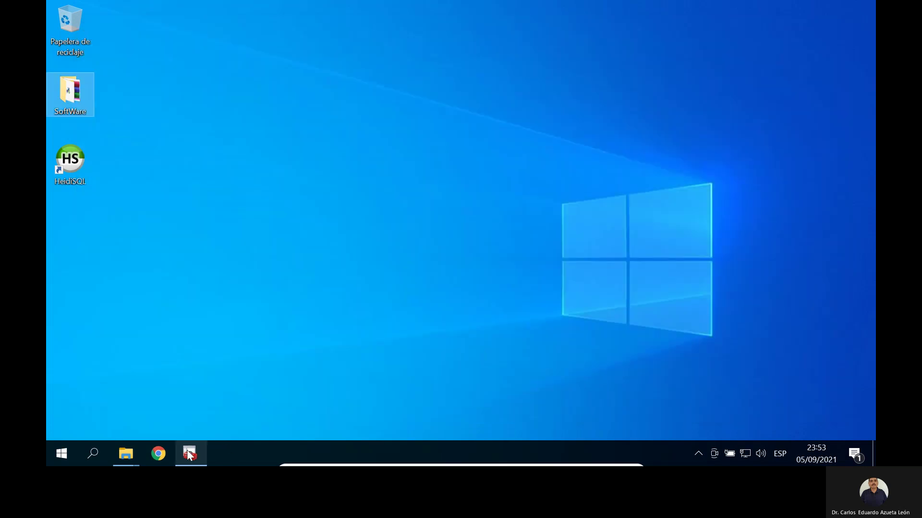
Step: Close SQL Server Configuration Manager and restart Windows via Inicio/Apagar > Reiniciar
left_click(203, 428)
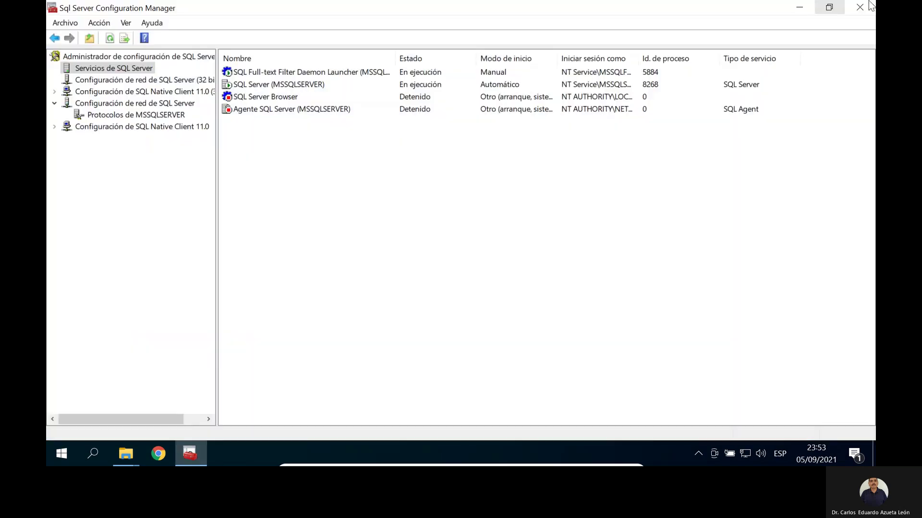
left_click(867, 7)
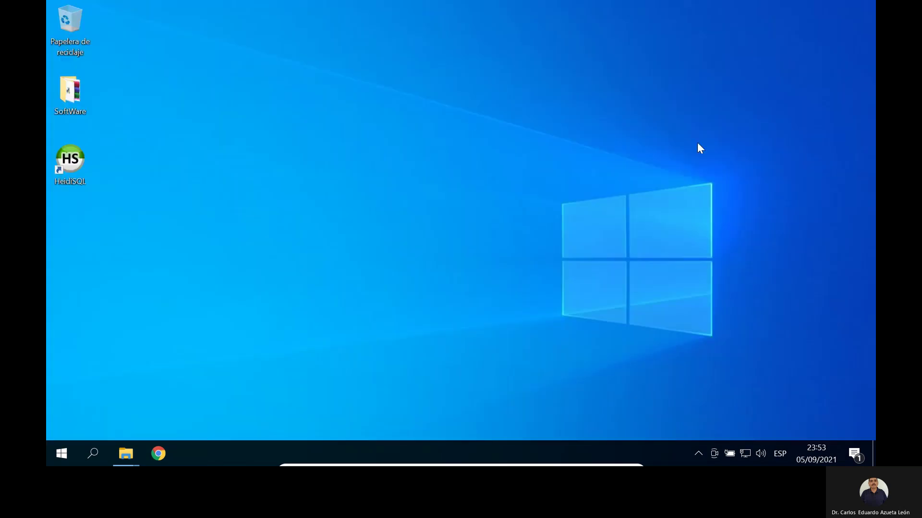
left_click(62, 451)
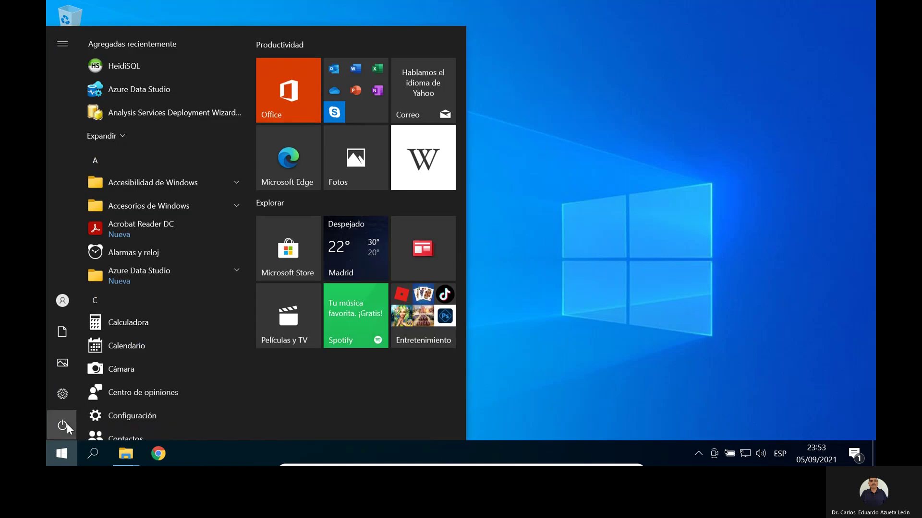
left_click(63, 425)
left_click(92, 395)
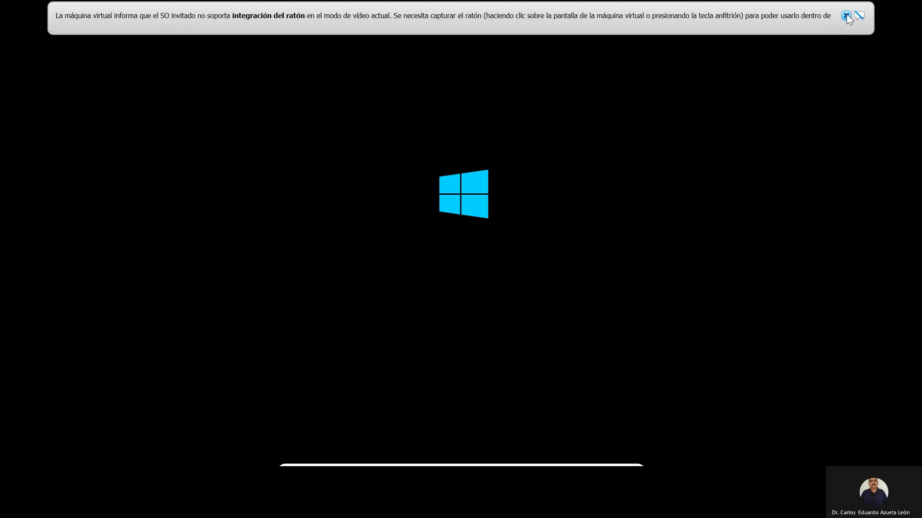
Step: Dismiss the lock screen and sign back in with the account password
left_click(846, 15)
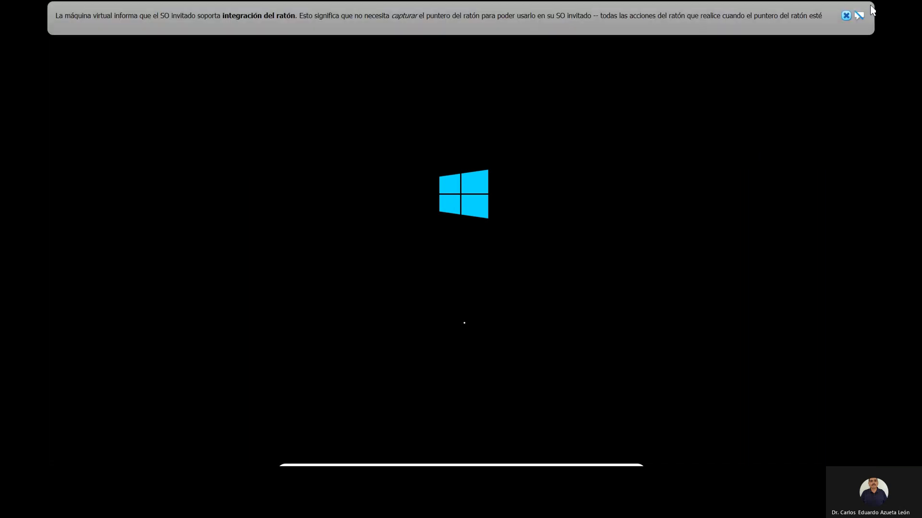
left_click(846, 16)
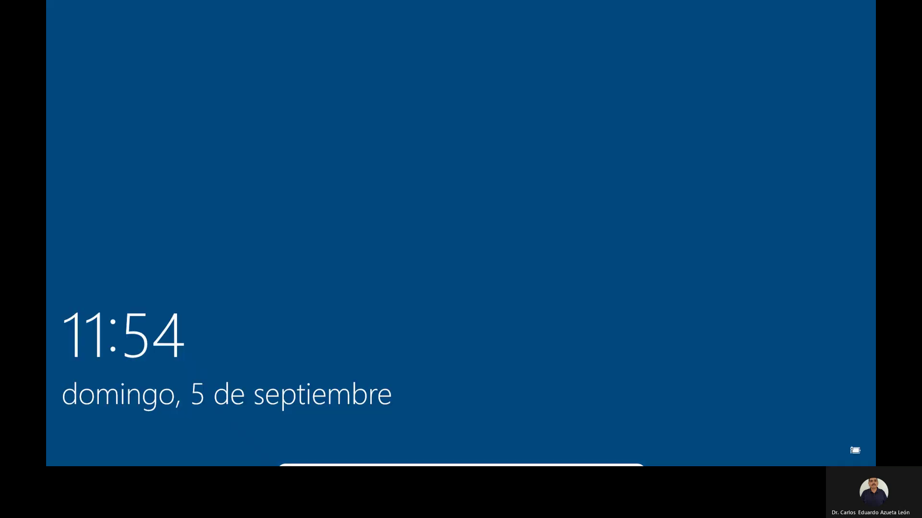
left_click(468, 178)
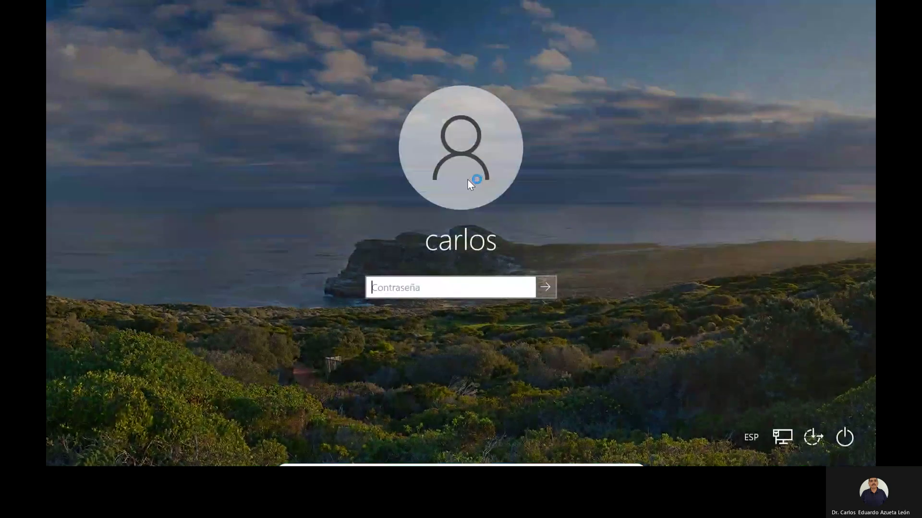
type("********")
key("Return")
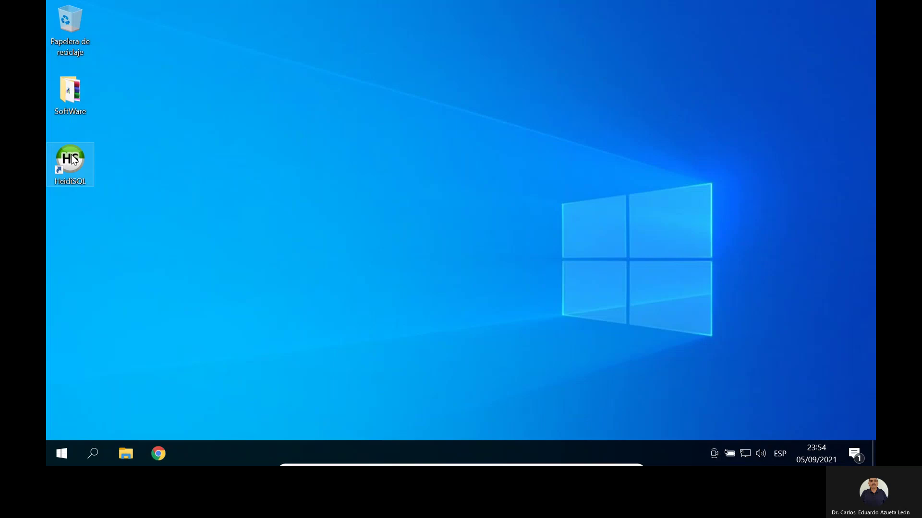
Step: Launch xampp-control from the C:\xampp folder in File Explorer
left_click(125, 454)
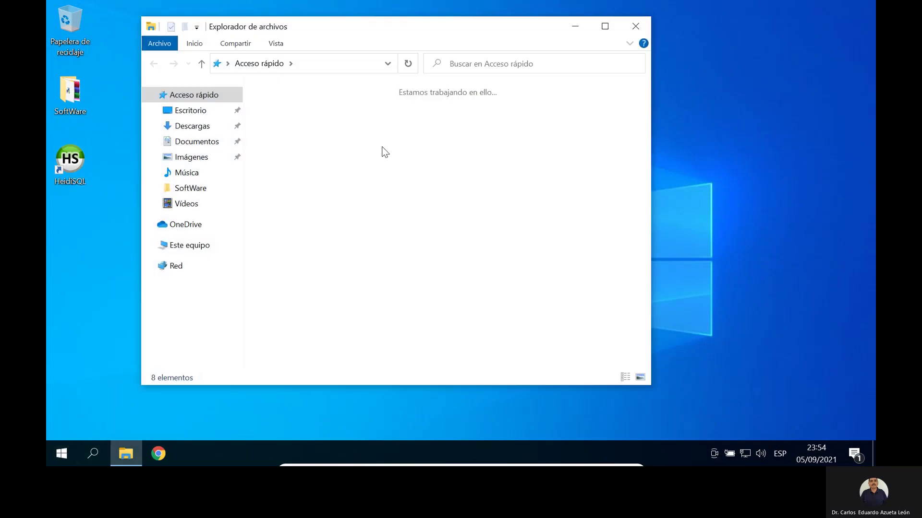
left_click(190, 245)
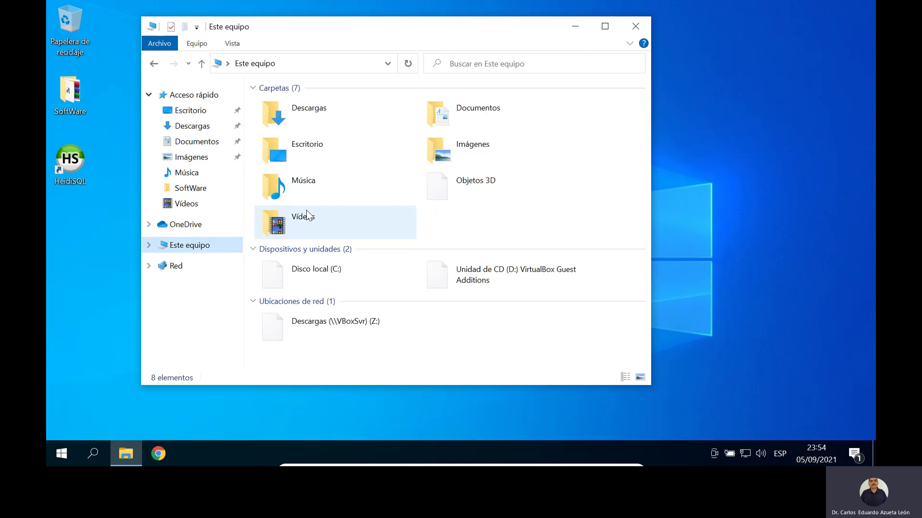
double_click(327, 278)
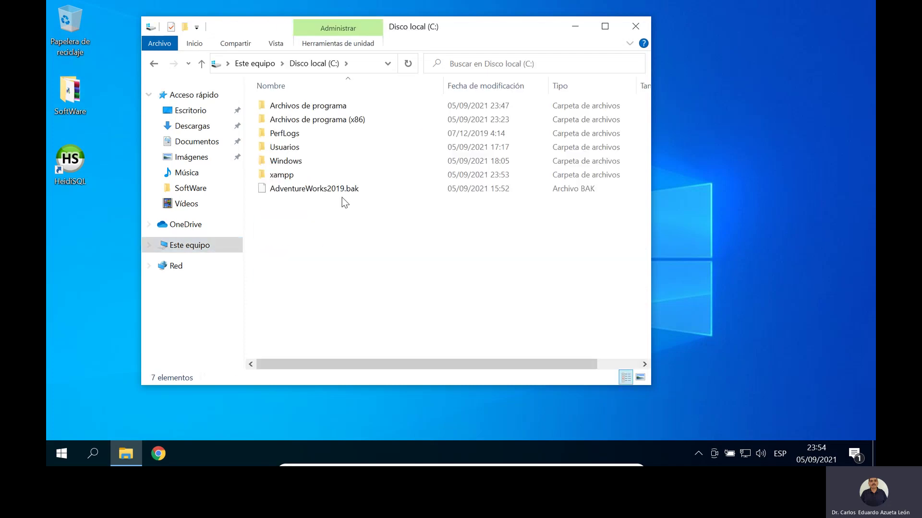
left_click(282, 175)
double_click(282, 175)
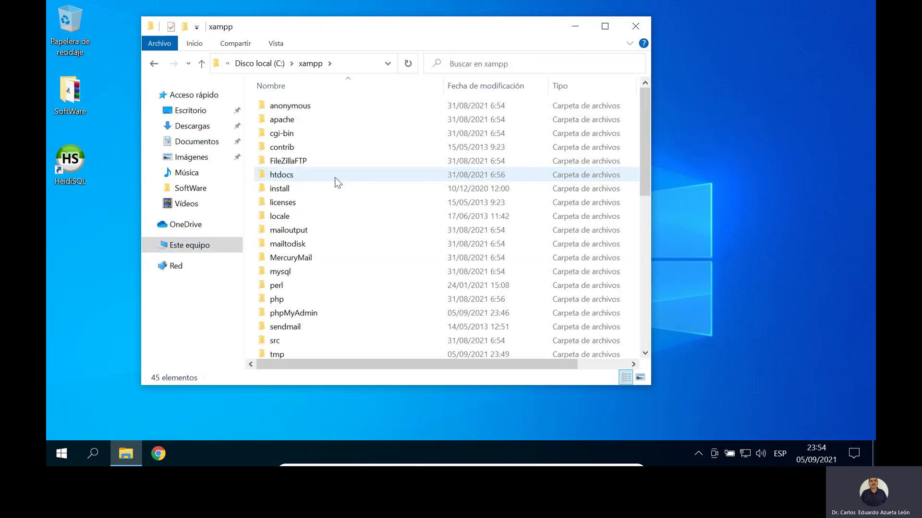
scroll(337, 207, "down", 9)
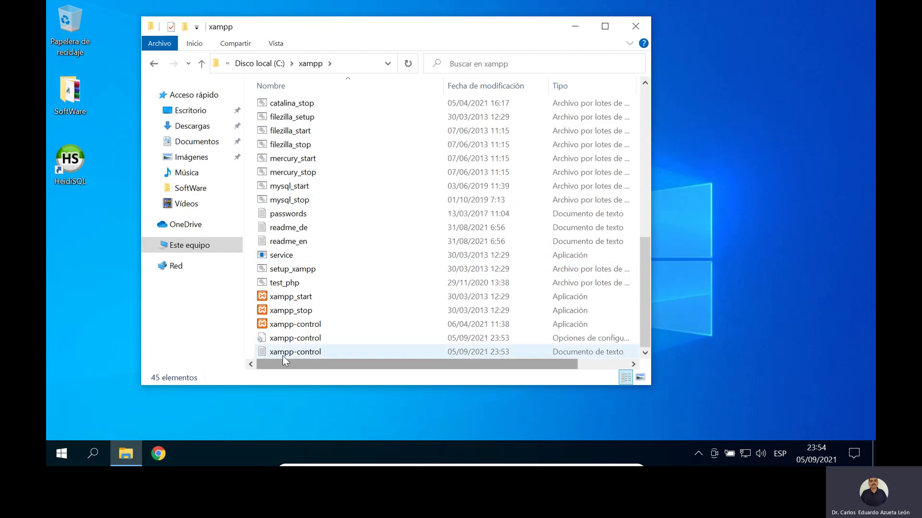
double_click(318, 325)
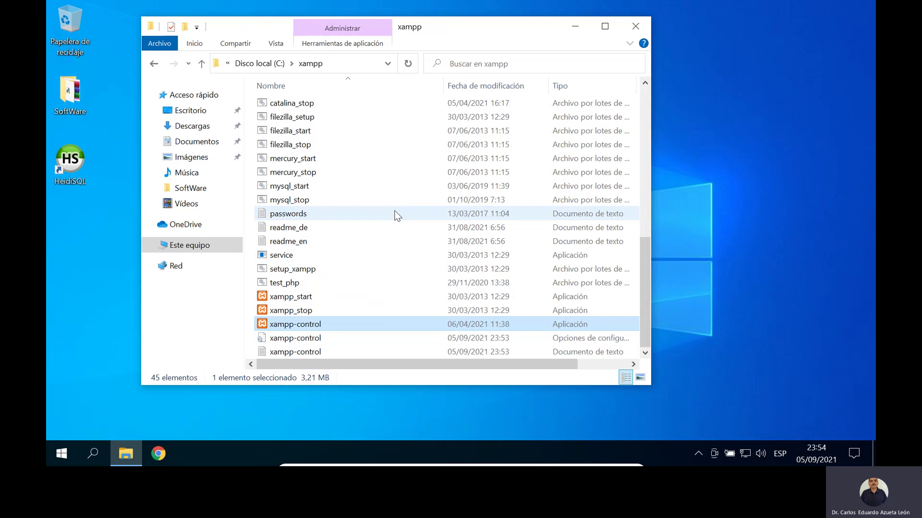
Step: Start Apache and MySQL, then minimize XAMPP and File Explorer
left_click(442, 126)
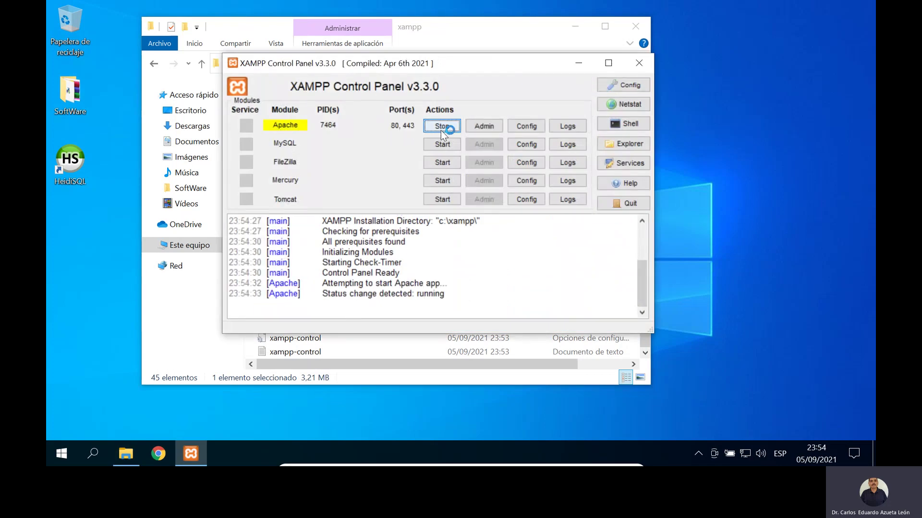
left_click(442, 143)
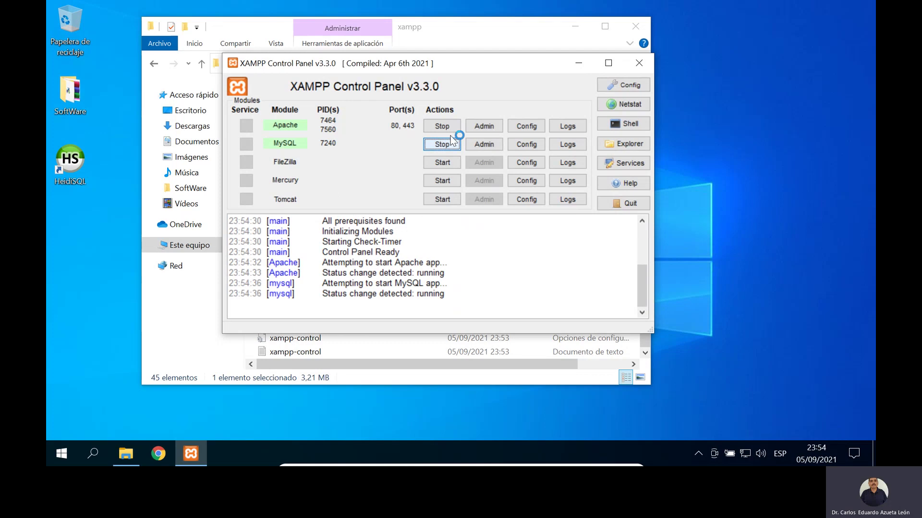
left_click(578, 63)
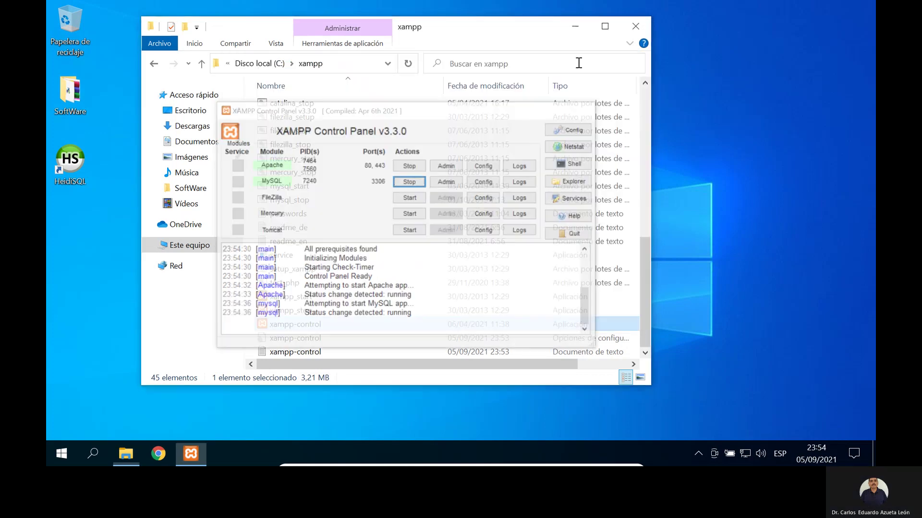
left_click(576, 25)
Step: Launch HeidiSQL and connect to the PostgreSQL session
double_click(80, 160)
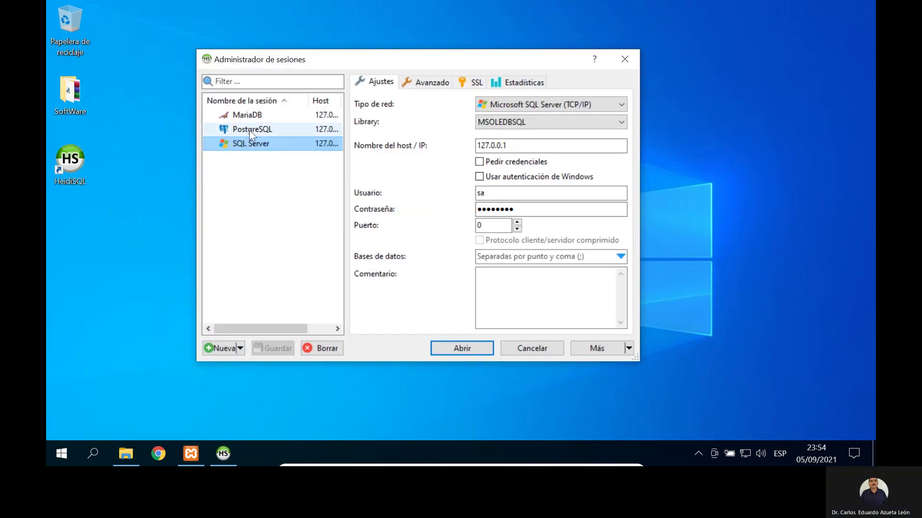
left_click(255, 128)
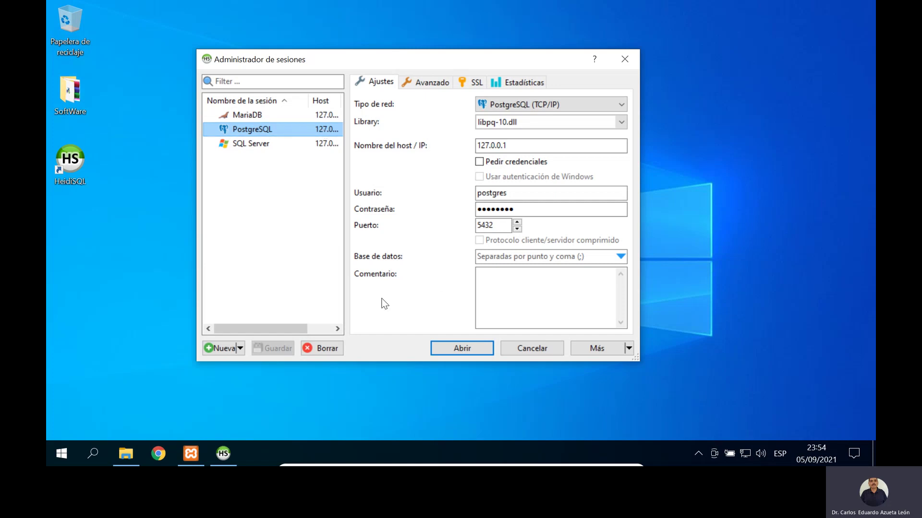
left_click(468, 352)
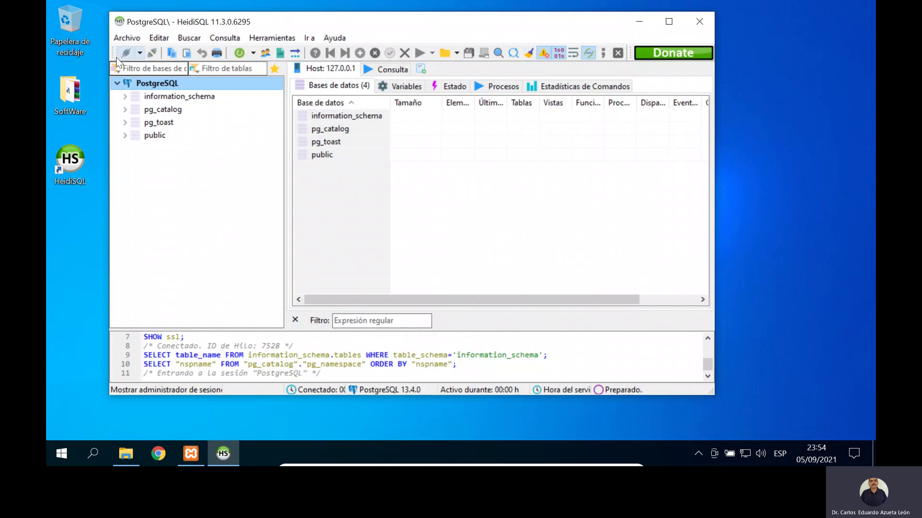
Step: Open the SQL Server and then the MariaDB sessions from the Session Manager
left_click(119, 56)
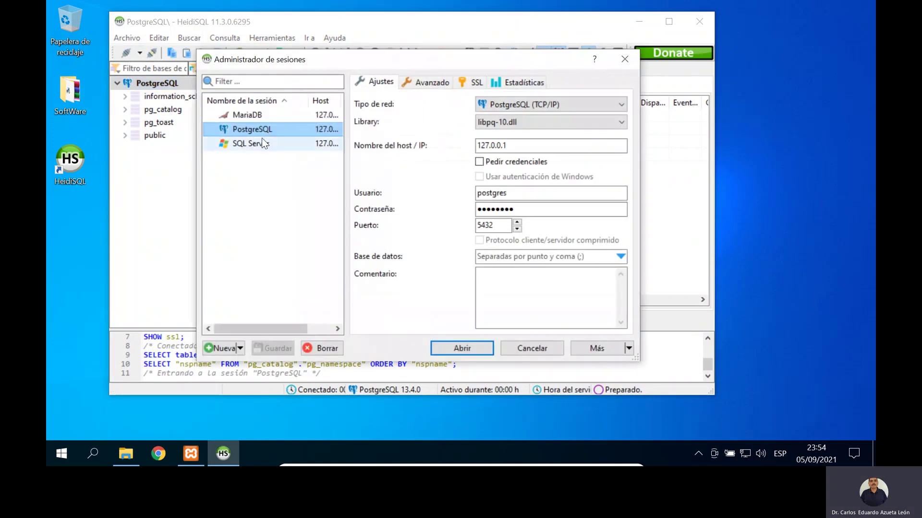
left_click(263, 143)
left_click(460, 348)
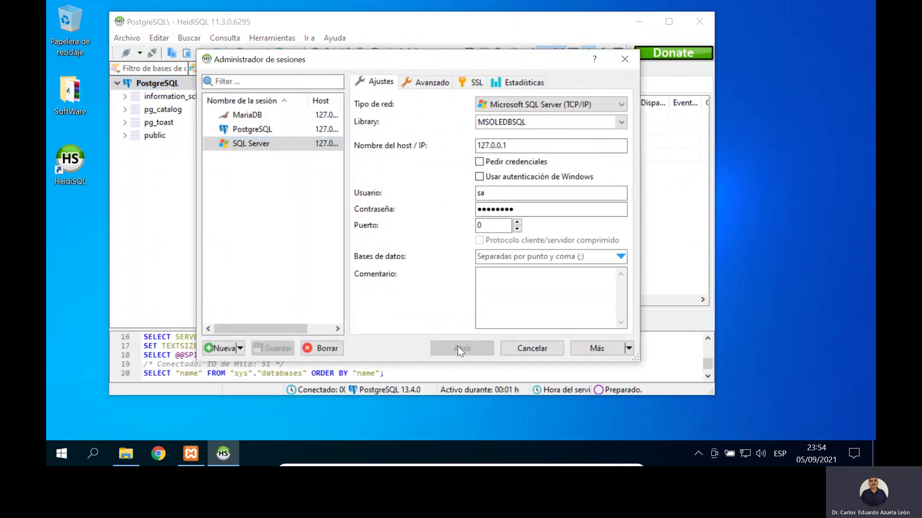
left_click(127, 54)
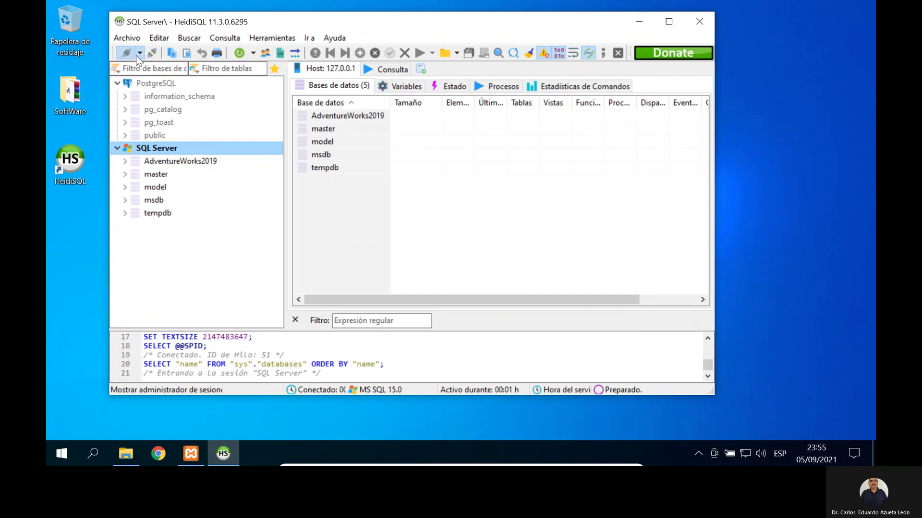
left_click(245, 114)
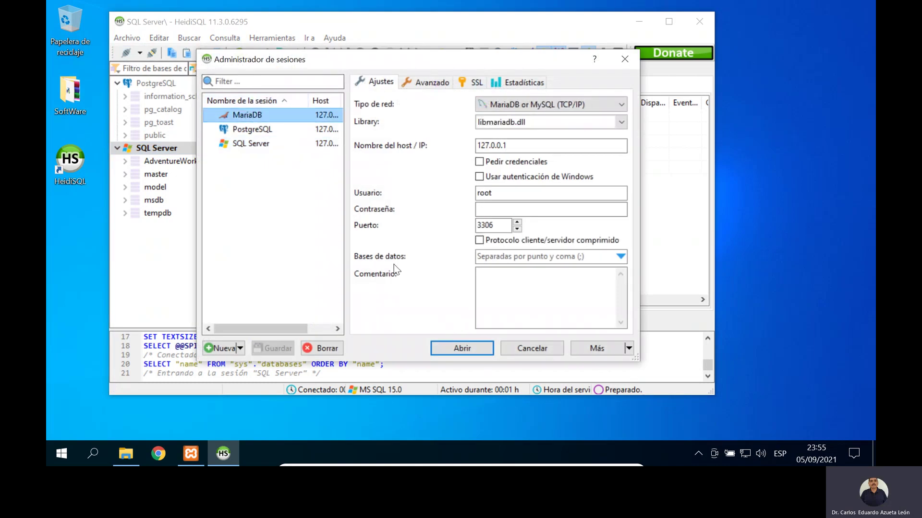
left_click(462, 348)
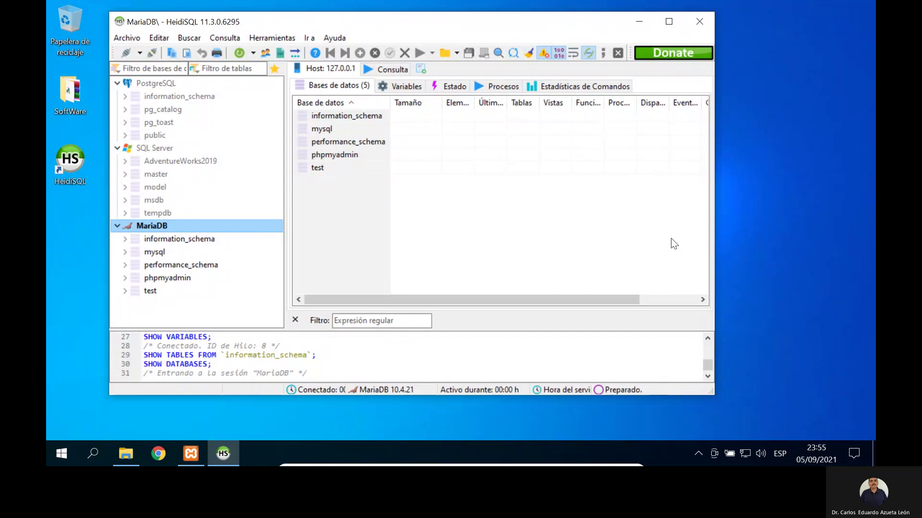
Step: Minimize HeidiSQL, open the desktop's SoftWare folder, and select the SQLSRV59 package
left_click(639, 21)
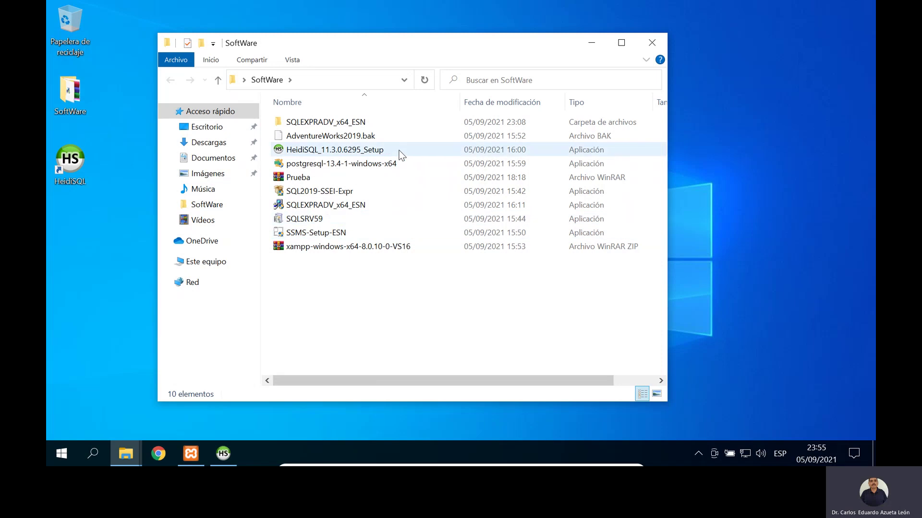
mouse_move(401, 155)
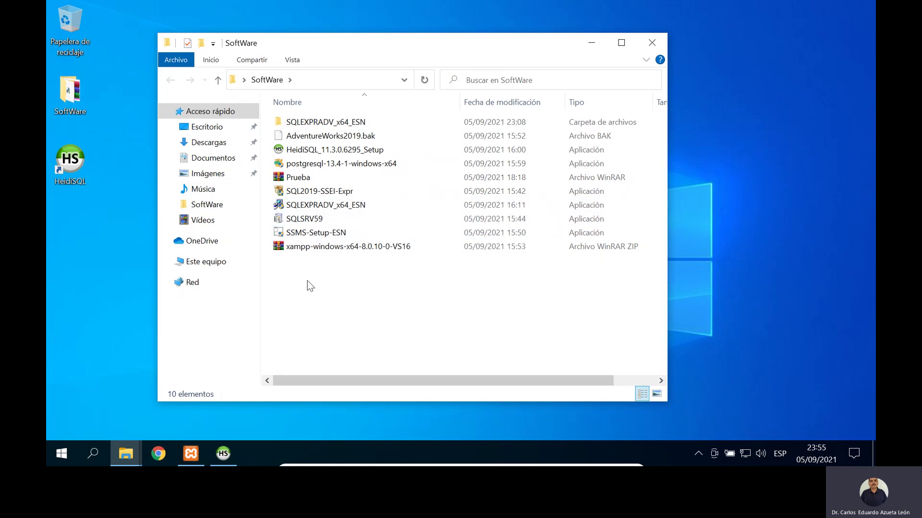
left_click(312, 221)
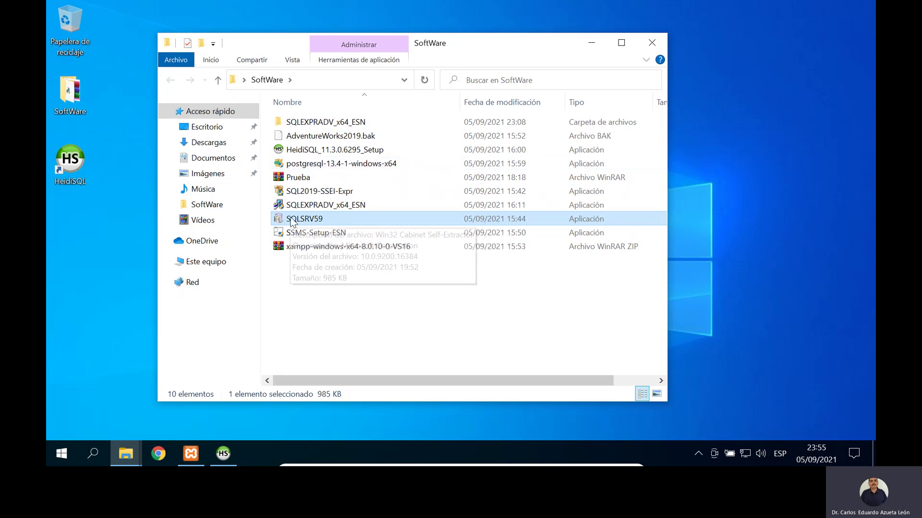
Step: Run SQLSRV59, accept the licence, and browse to the desktop SoftWare folder as destination
double_click(307, 220)
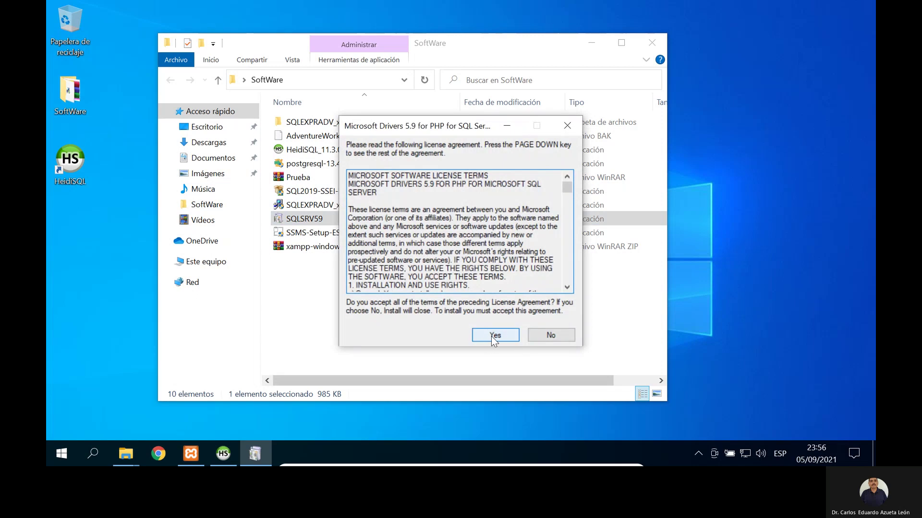
left_click(492, 335)
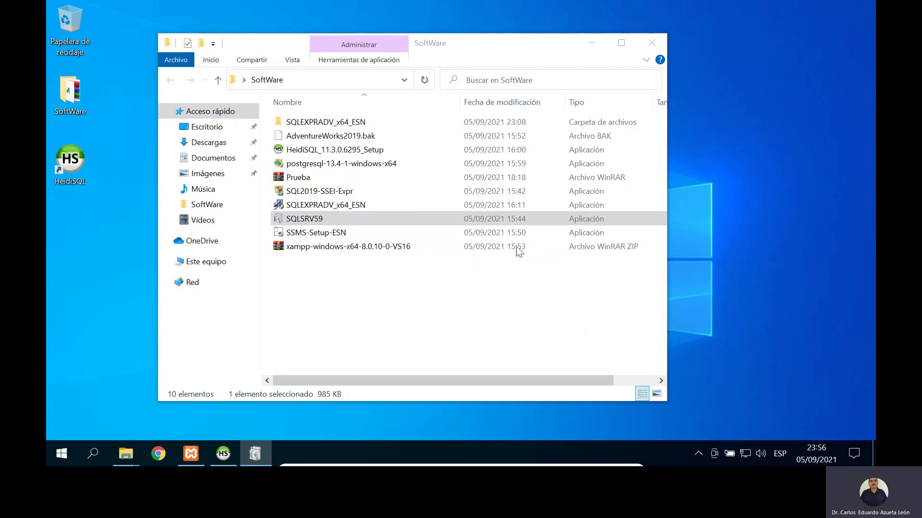
left_click(591, 43)
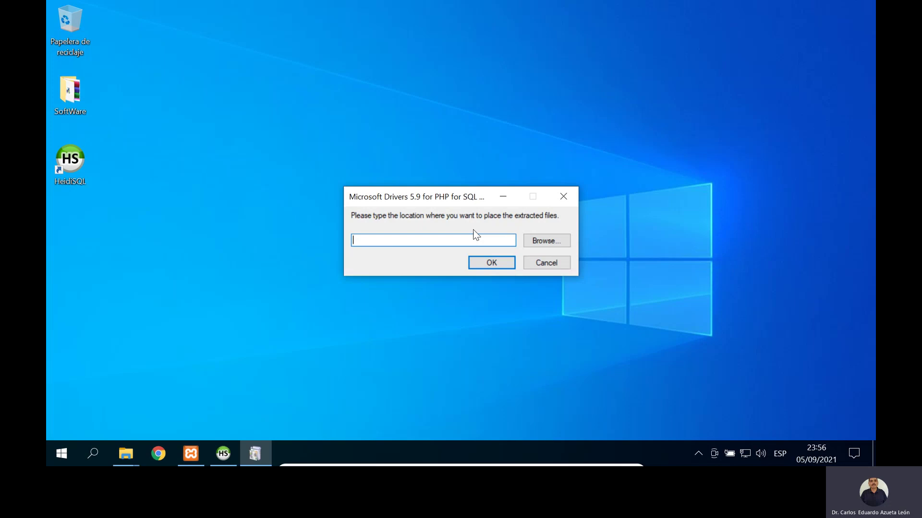
left_click(544, 241)
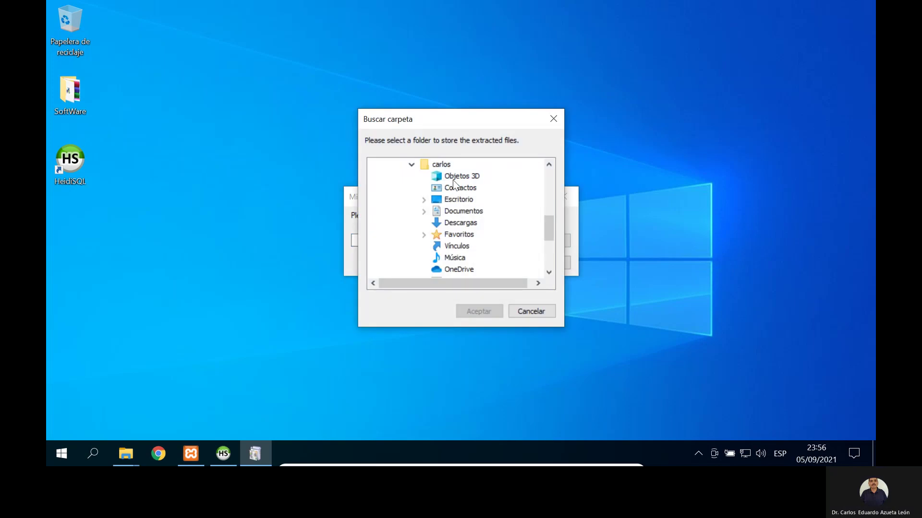
left_click(424, 201)
left_click(438, 212)
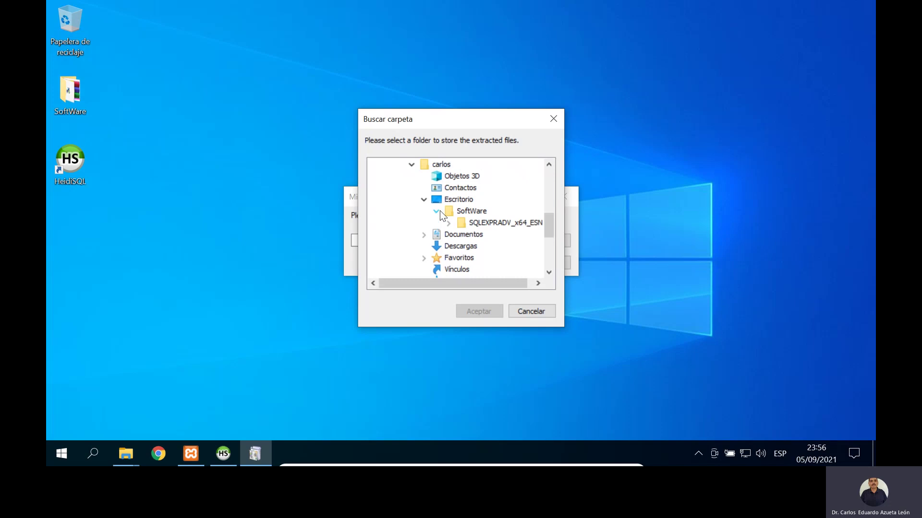
left_click(466, 213)
left_click(478, 312)
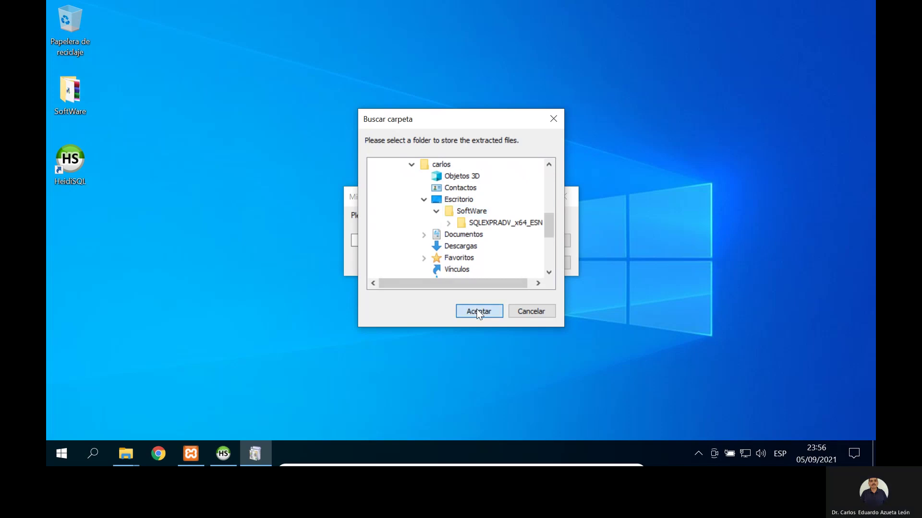
Step: Change the extraction path to SoftWare\PHP, create the folder, and extract the driver files
left_click(490, 239)
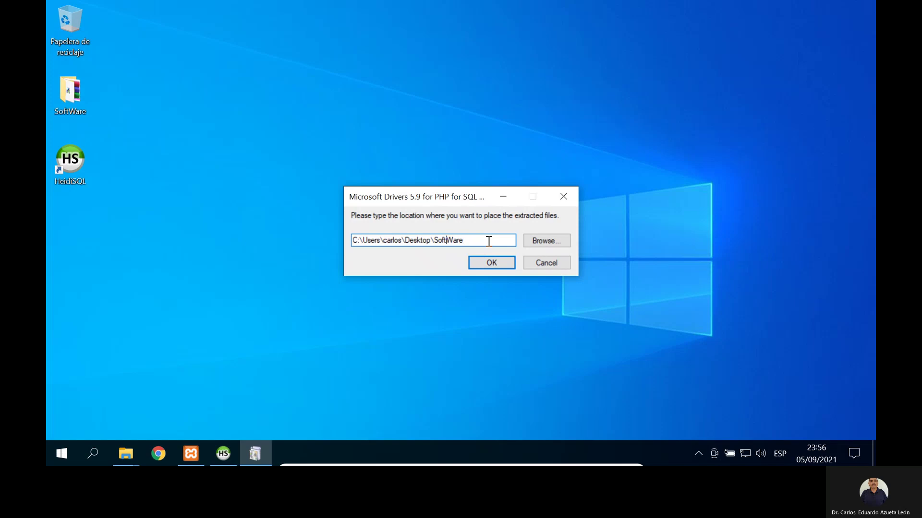
key("shift+Right")
type("HP")
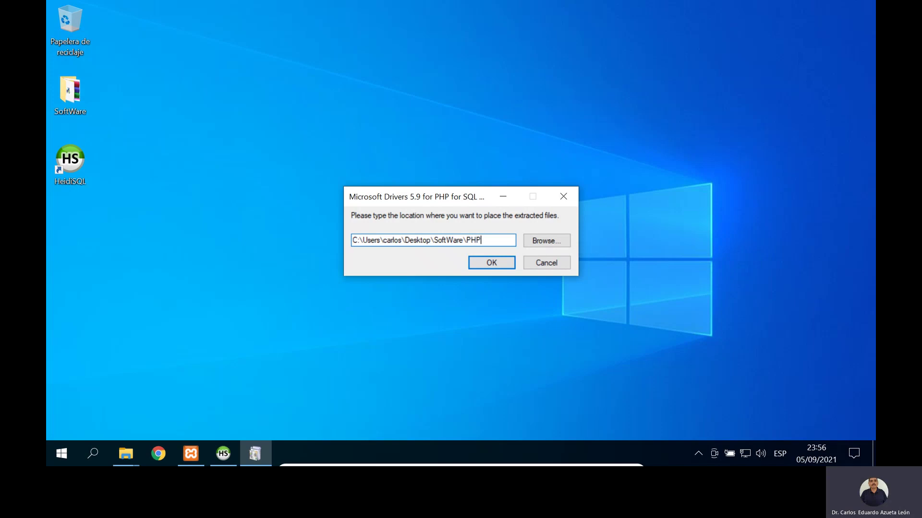
left_click(491, 264)
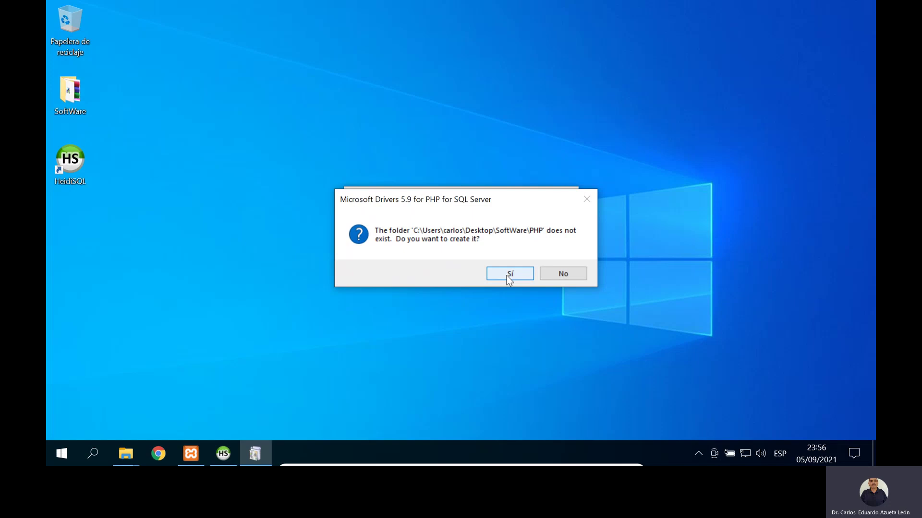
left_click(508, 274)
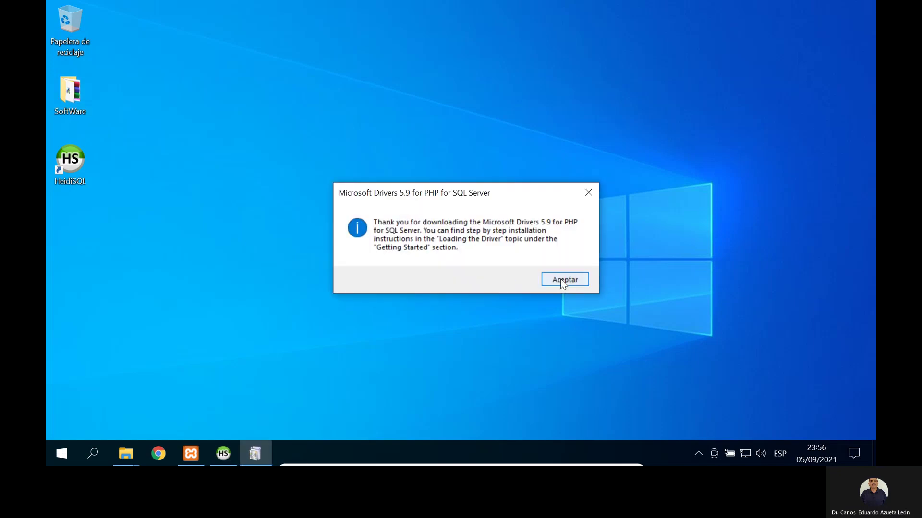
left_click(561, 281)
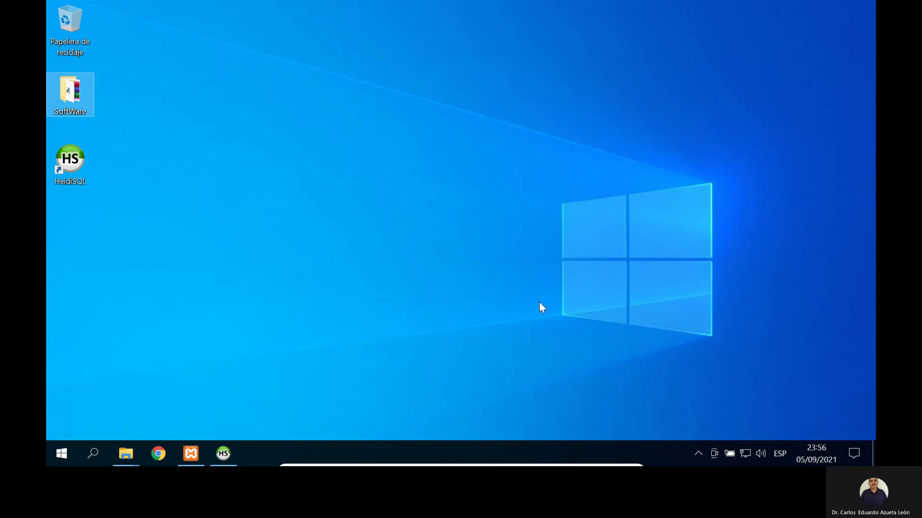
Step: Open the new SoftWare\PHP folder to view the extracted sqlsrv DLLs
double_click(73, 99)
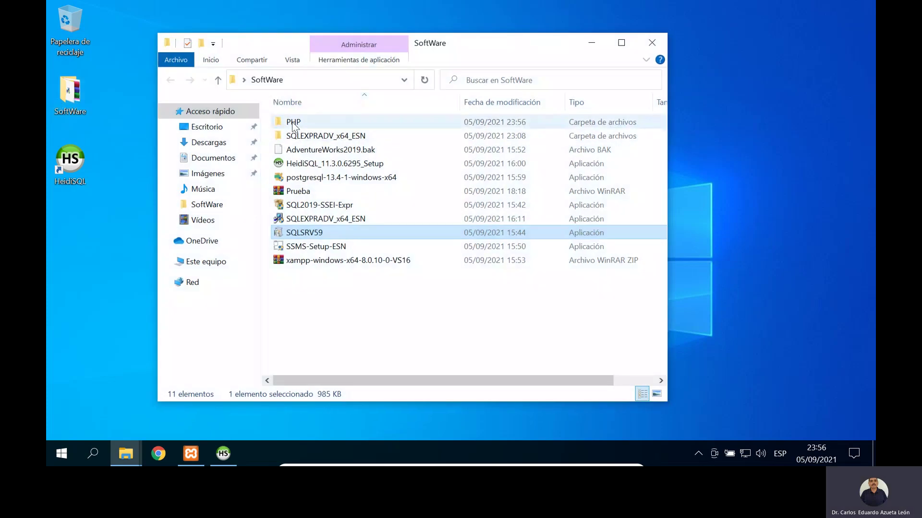
left_click(294, 124)
double_click(293, 124)
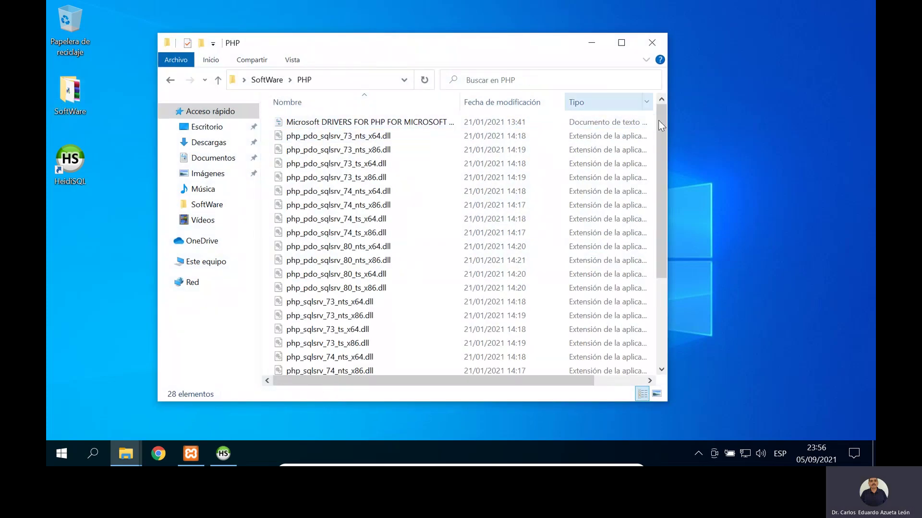
left_click_drag(661, 142, 658, 312)
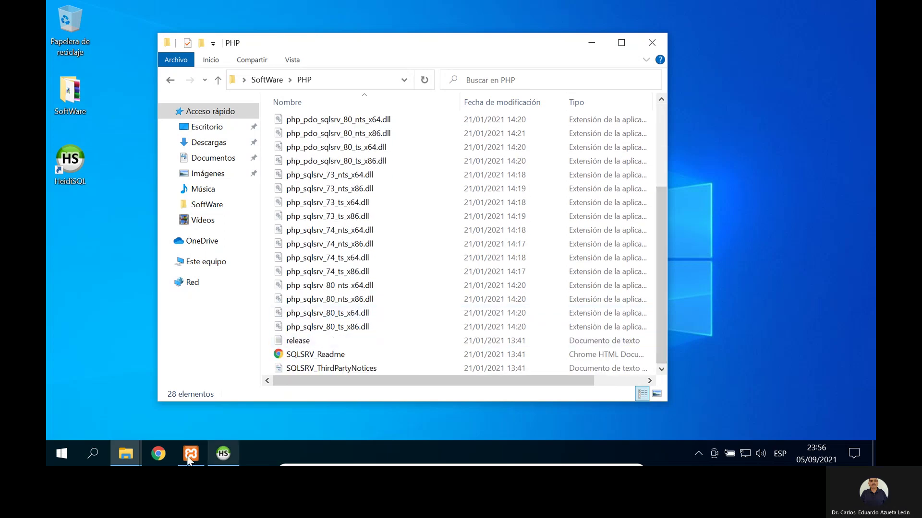
left_click(160, 460)
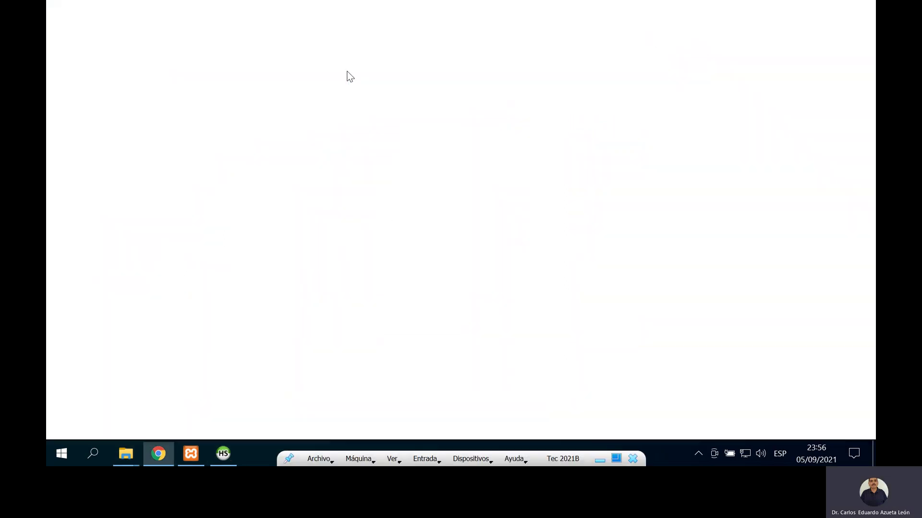
Step: Go to d.gamitec.com, open the ITIC-Bases de Datos Distribuidas course, and log in
left_click(262, 33)
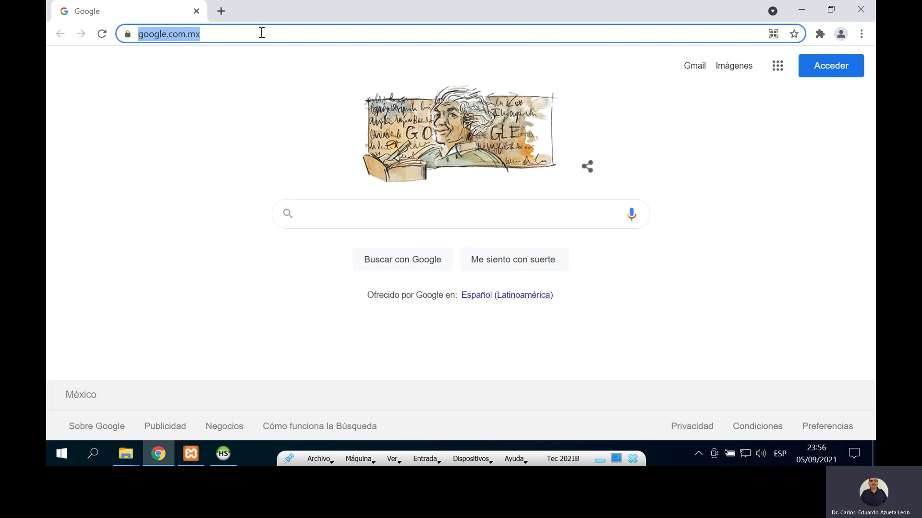
type("d.gamitec.com")
key("Return")
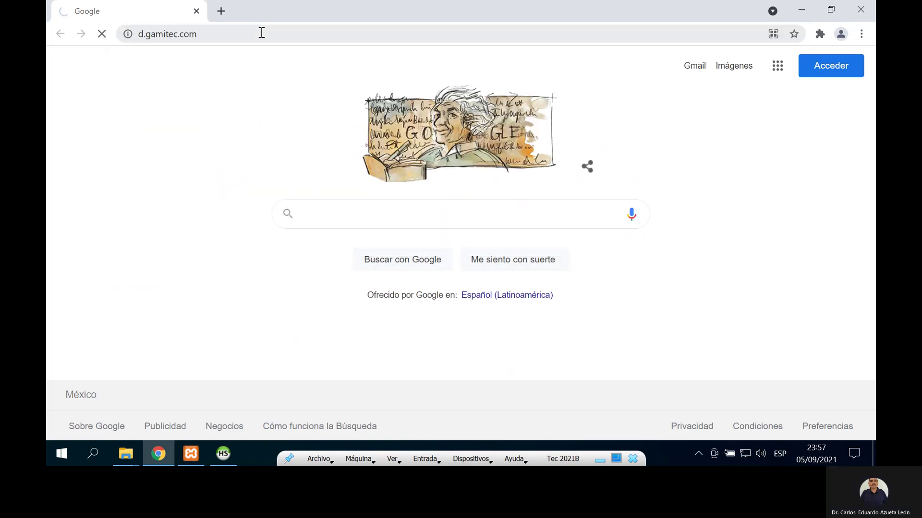
scroll(257, 308, "down", 5)
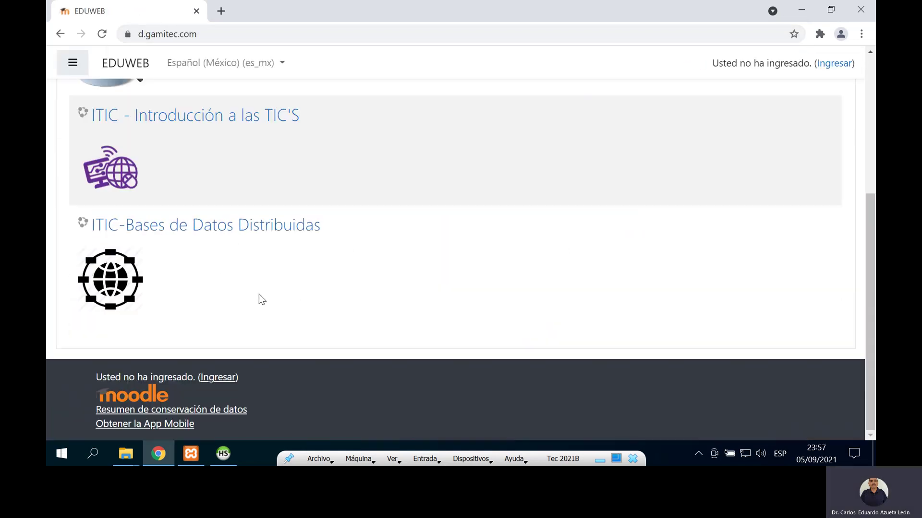
left_click(232, 237)
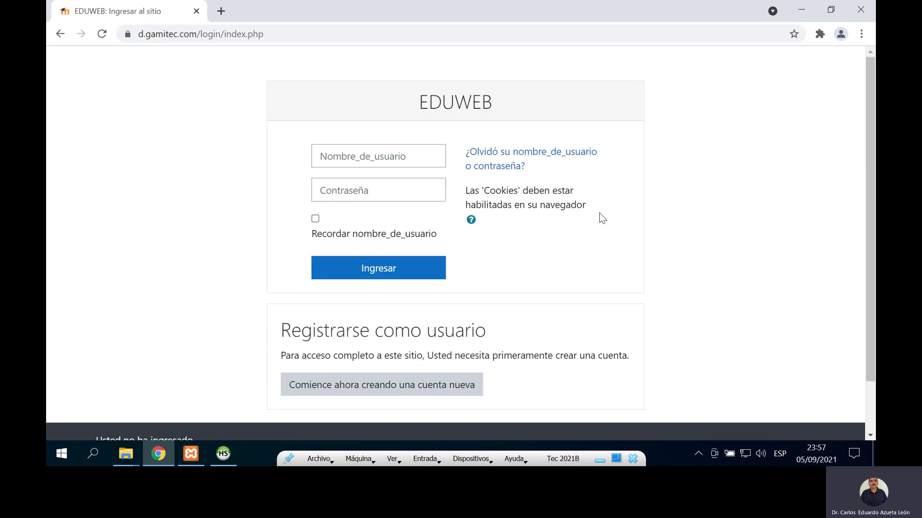
left_click(377, 160)
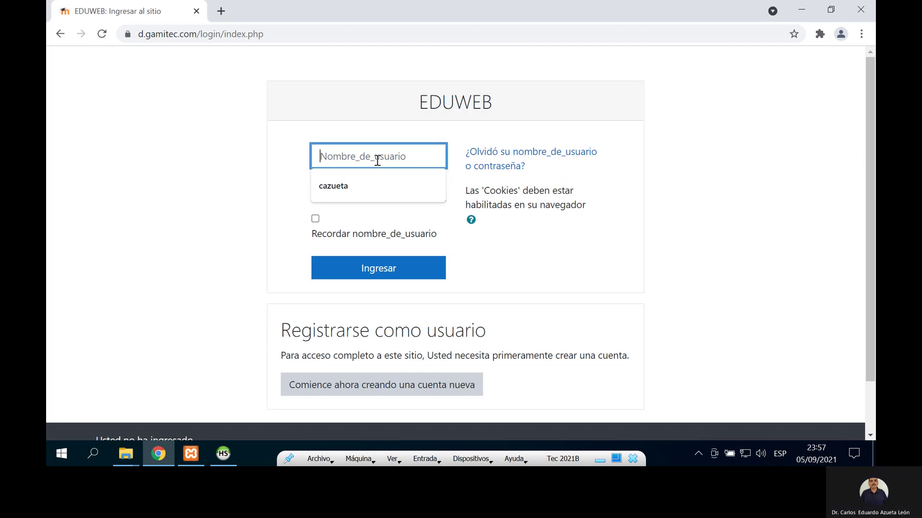
left_click(378, 177)
left_click(391, 195)
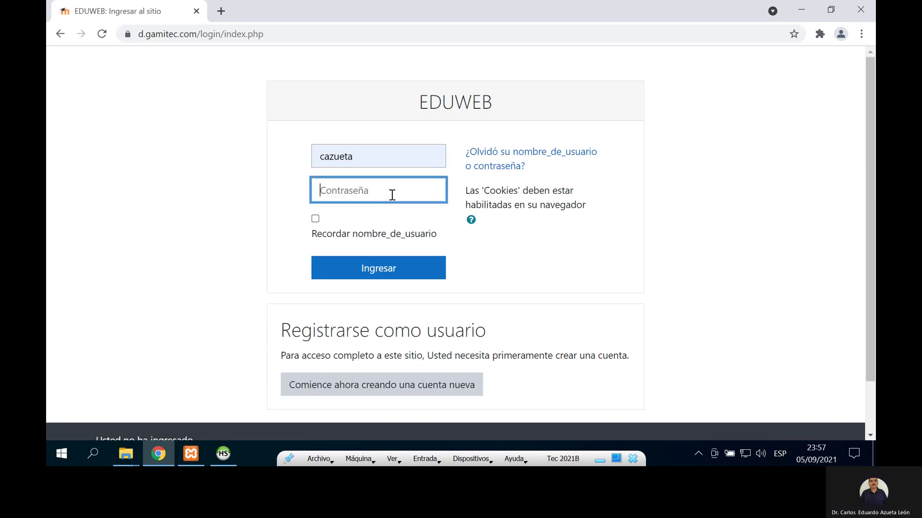
type("•••••••••••")
key("Return")
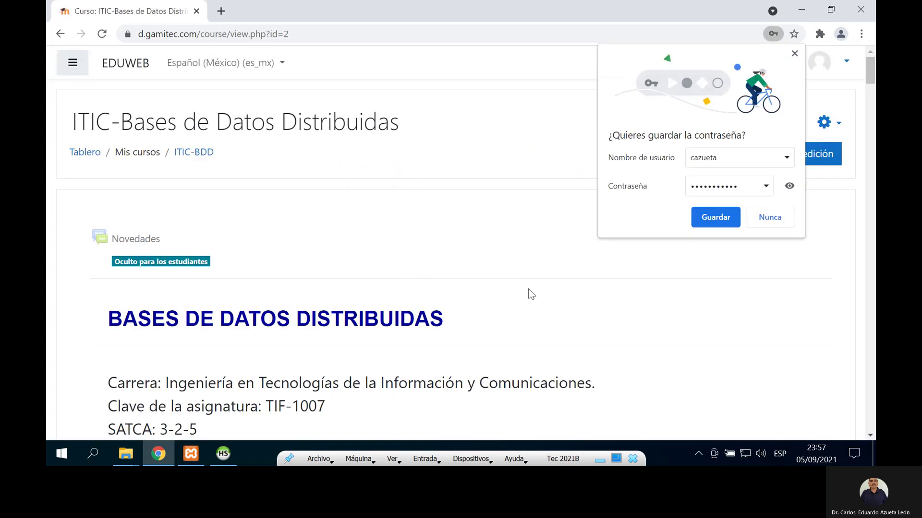
Step: Decline saving the password and look at the Documentación del Sistema page, then return
left_click(794, 53)
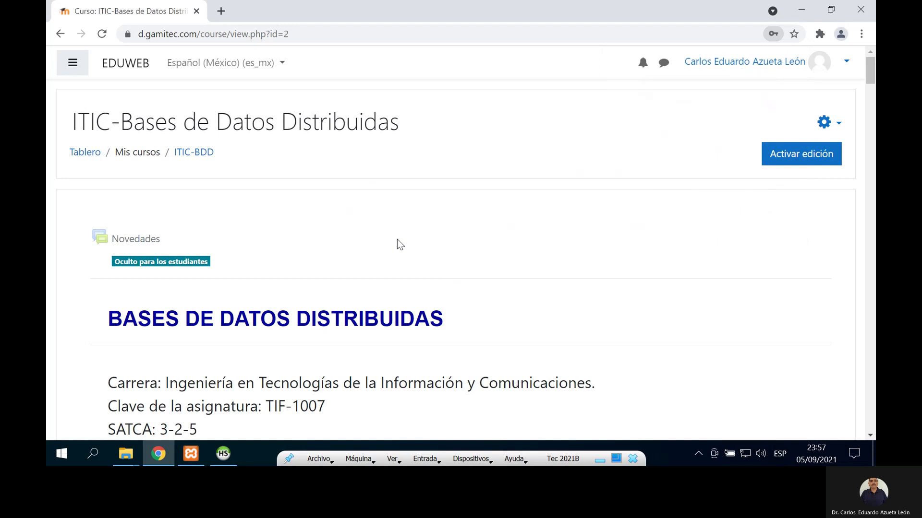
scroll(397, 239, "down", 20)
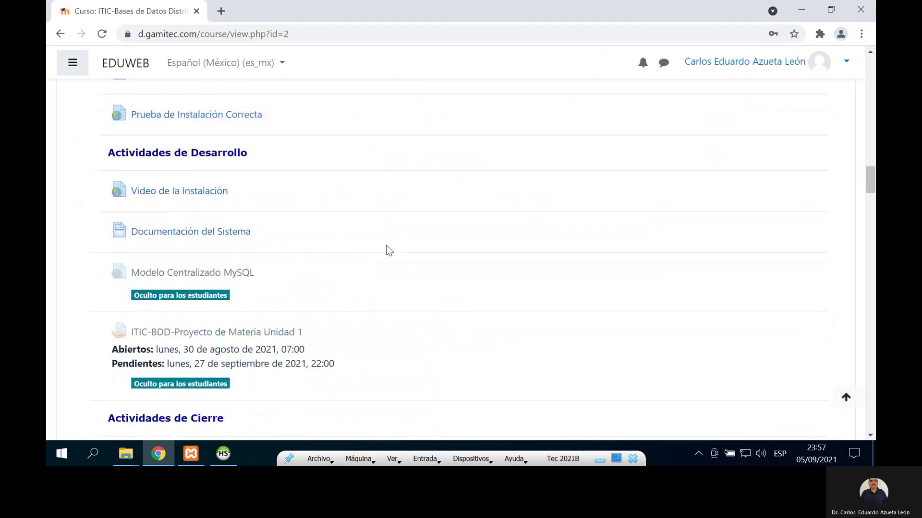
left_click(233, 232)
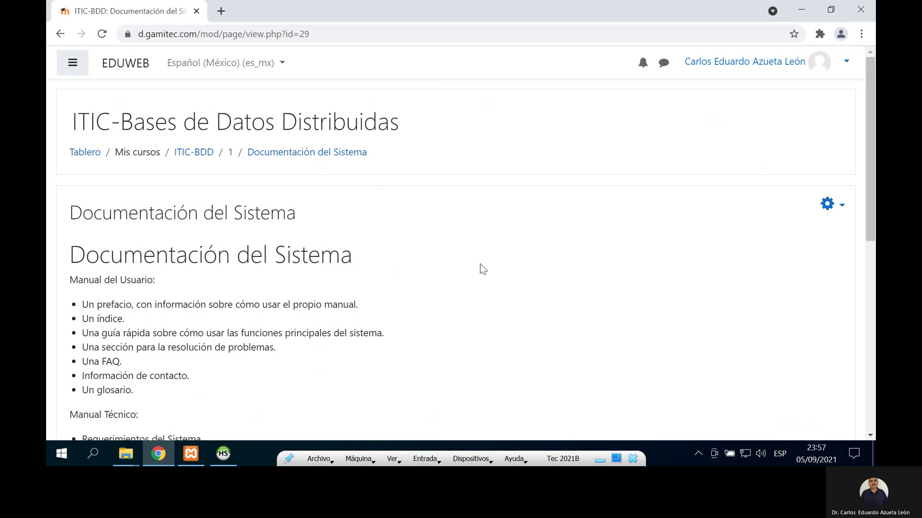
scroll(480, 267, "down", 1)
scroll(480, 266, "up", 1)
left_click(60, 34)
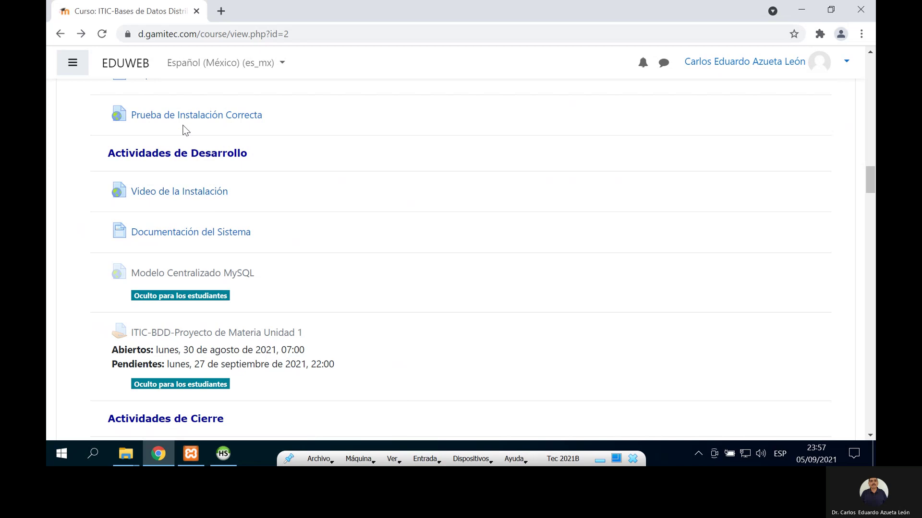
scroll(186, 120, "up", 1)
Step: Open Requisitos de Software and highlight the two php_sqlsrv extension= lines
left_click(185, 139)
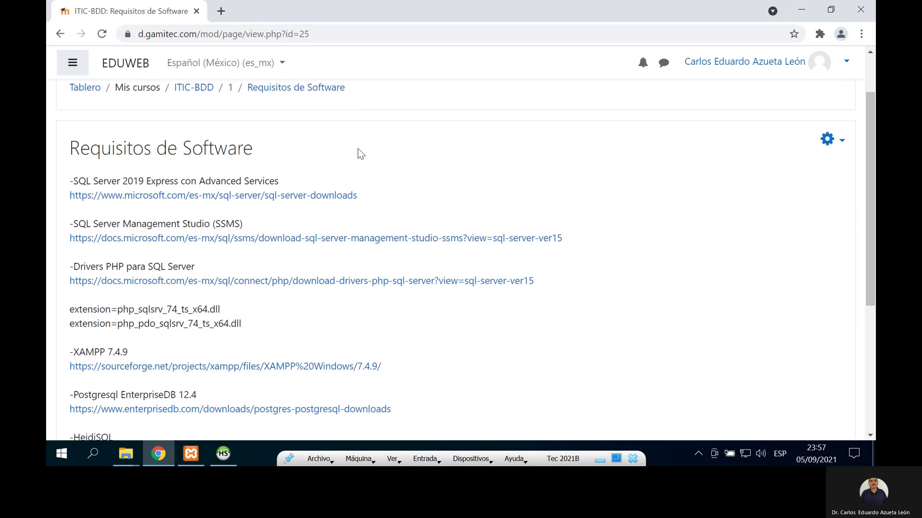
scroll(358, 149, "down", 3)
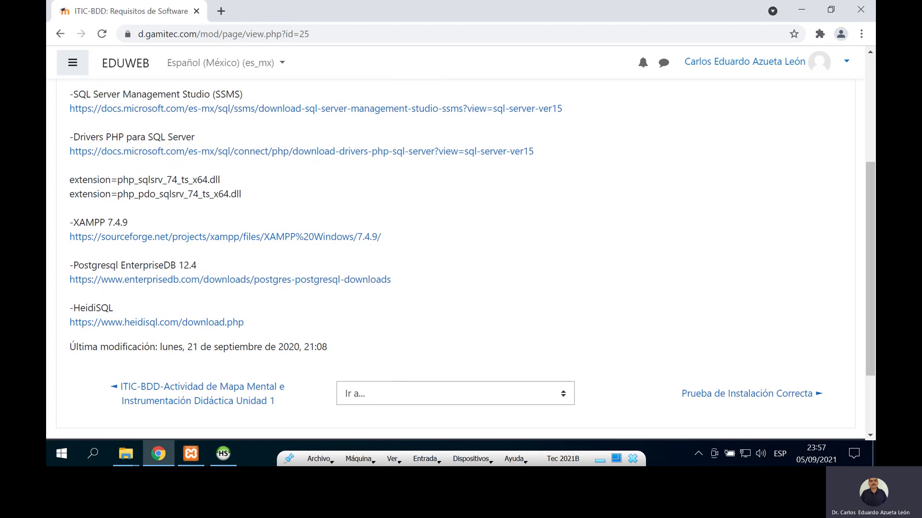
left_click_drag(71, 179, 295, 202)
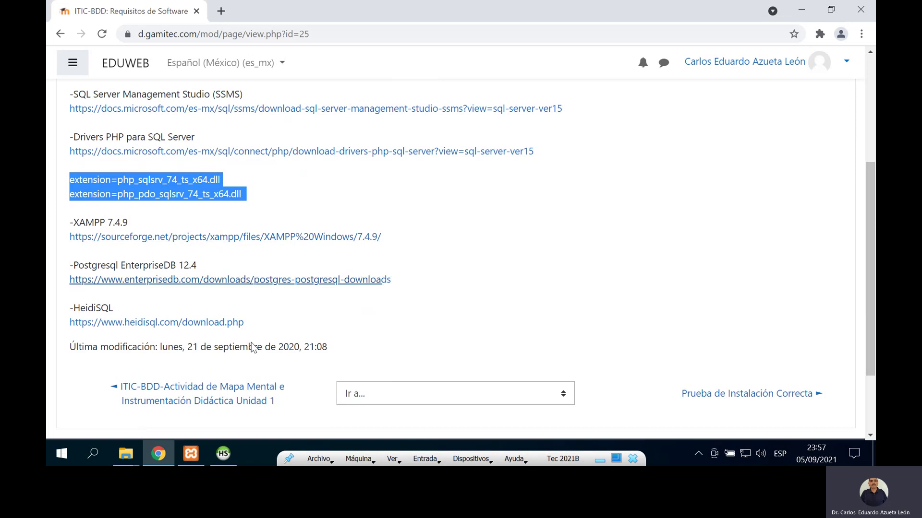
left_click(800, 9)
scroll(309, 192, "up", 3)
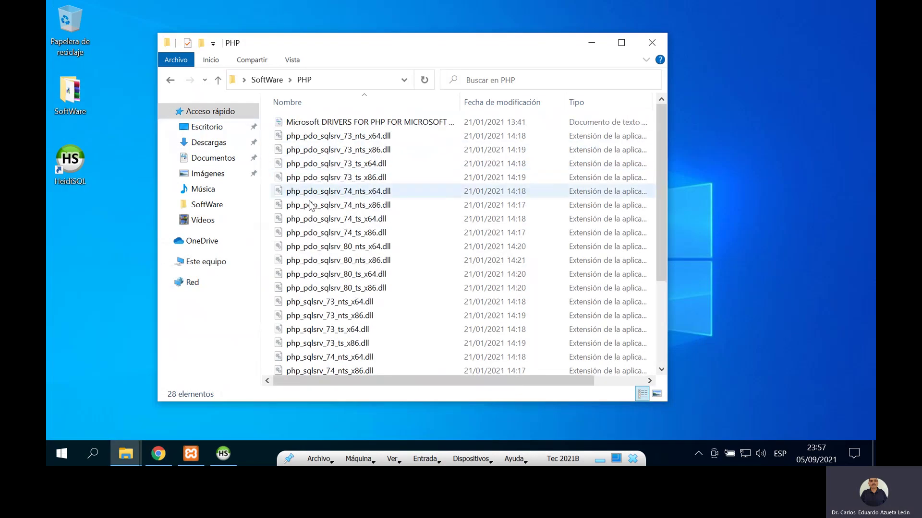
Step: Open SQLSRV_Readme in Chrome and scroll through its table matching DLLs to PHP versions
scroll(312, 213, "down", 3)
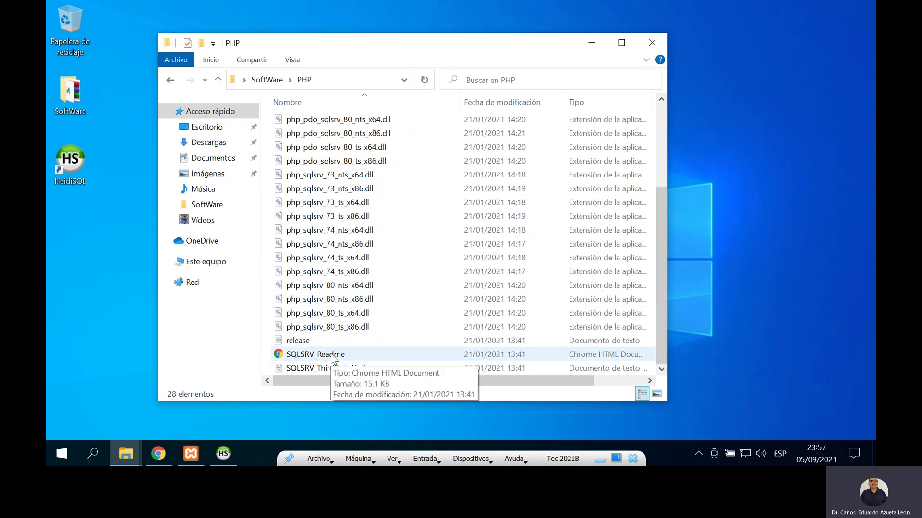
double_click(332, 355)
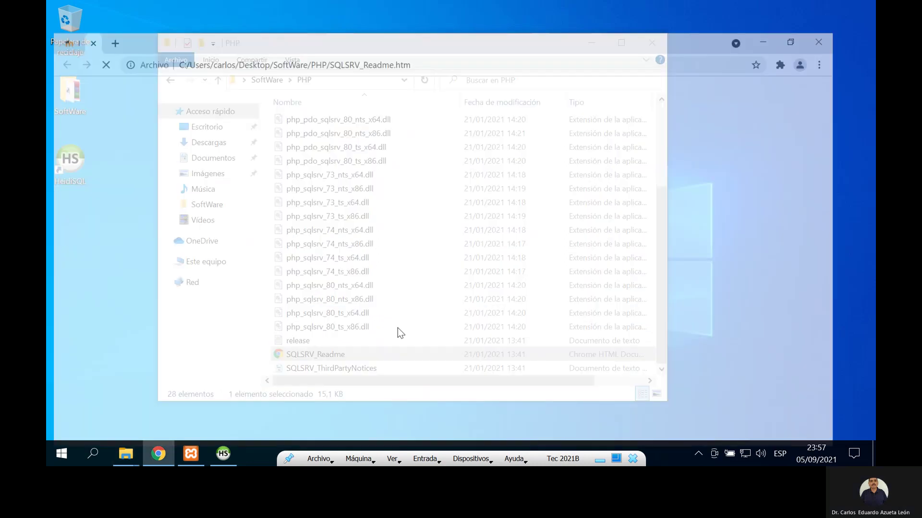
scroll(256, 192, "down", 3)
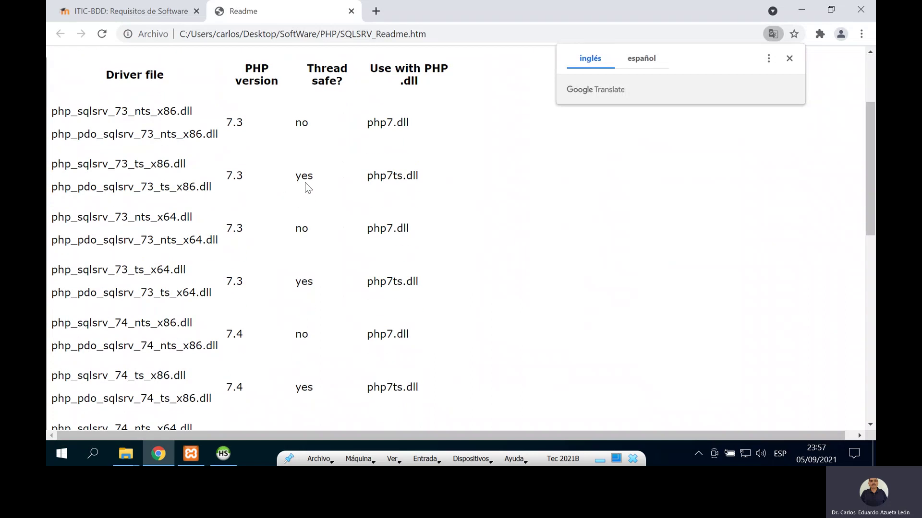
scroll(453, 194, "down", 3)
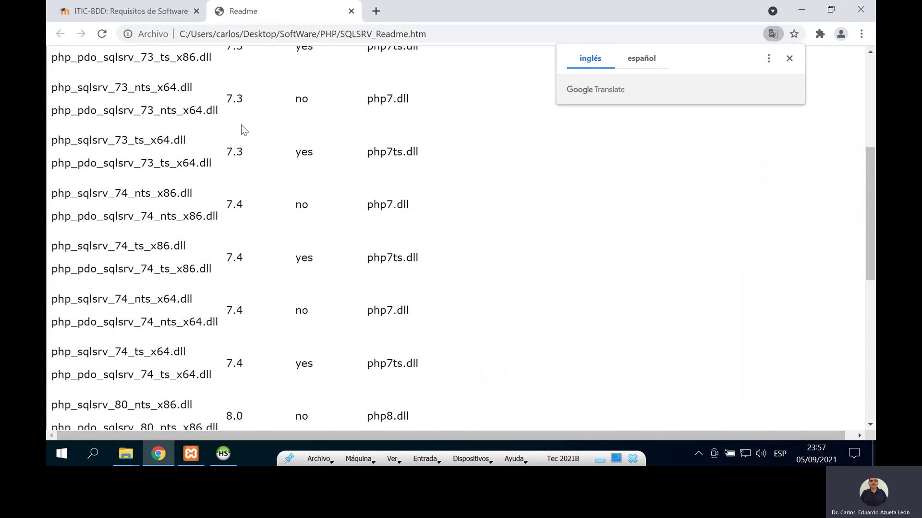
scroll(250, 155, "down", 1)
scroll(251, 156, "down", 5)
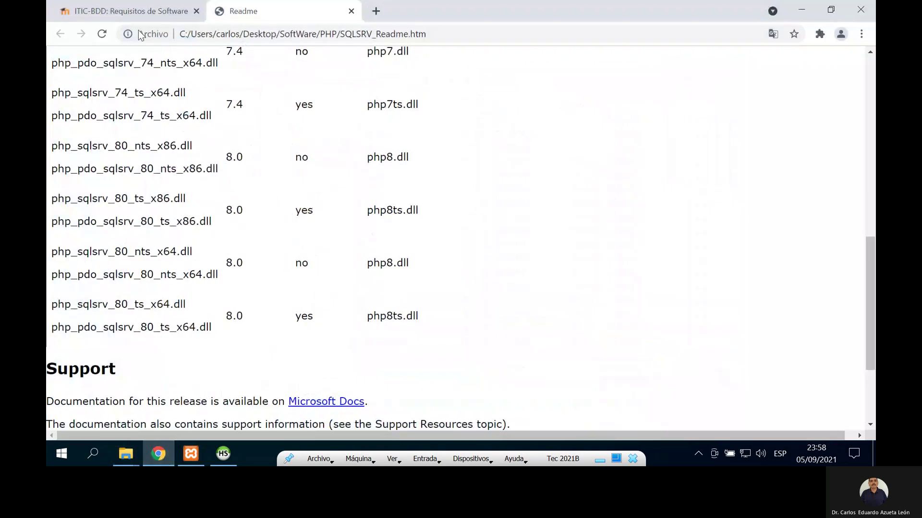
Step: On the Requisitos de Software page, highlight 'ts' in the first extension name
left_click(117, 11)
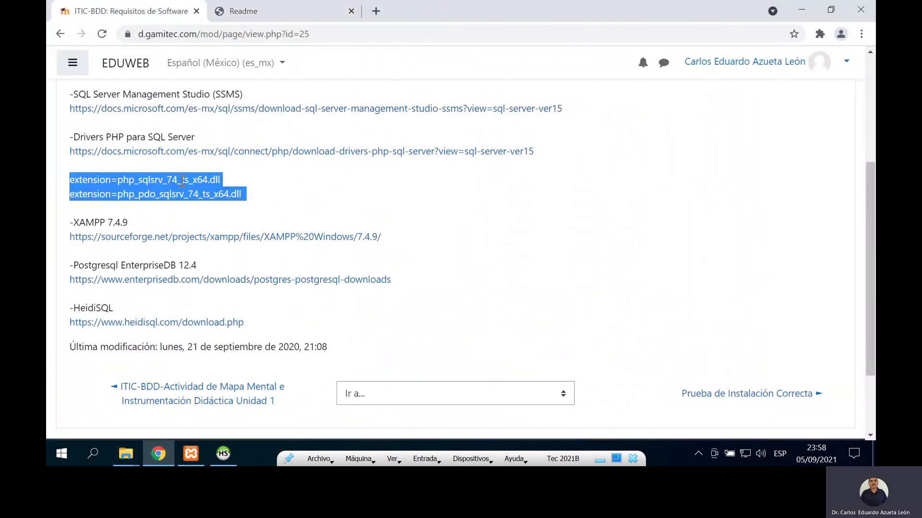
left_click(182, 180)
left_click_drag(182, 180, 209, 179)
left_click(199, 178)
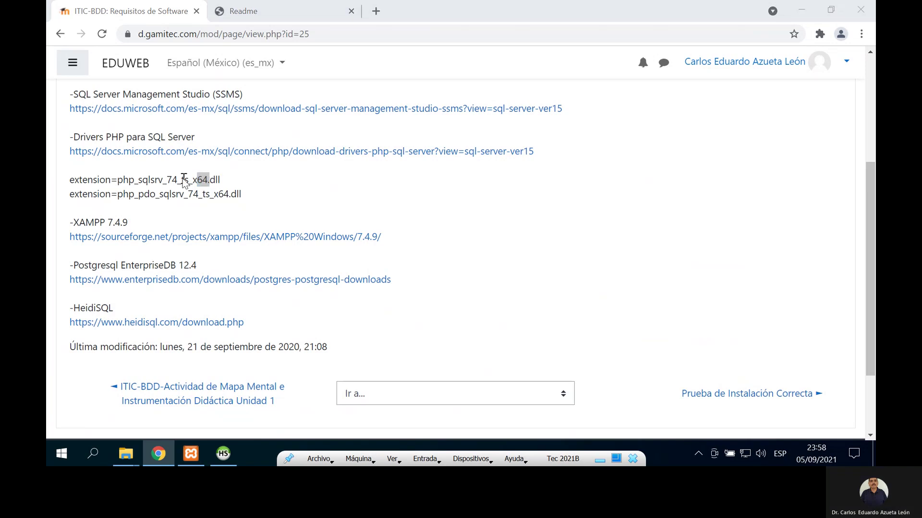
Step: In the PHP folder, select php_pdo_sqlsrv_80_ts_x64.dll together with php_sqlsrv_80_ts_x64.dll
key("alt+Tab")
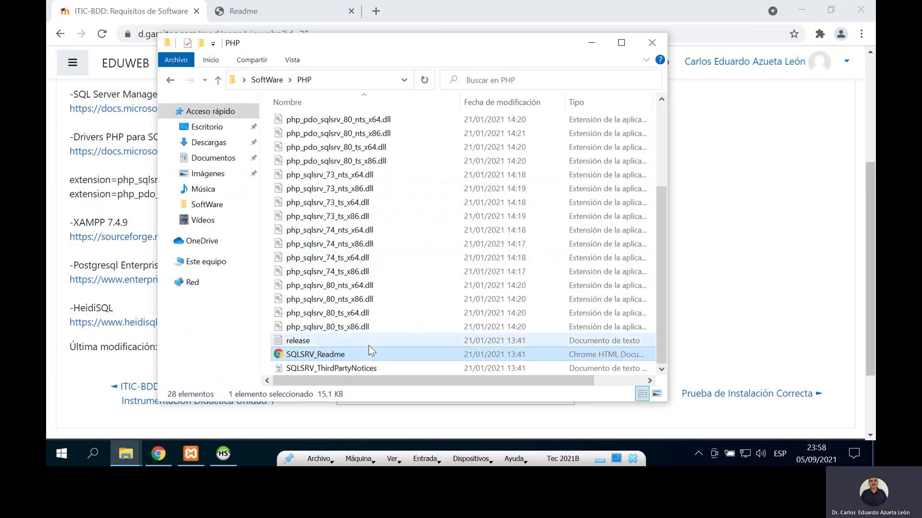
left_click(335, 317)
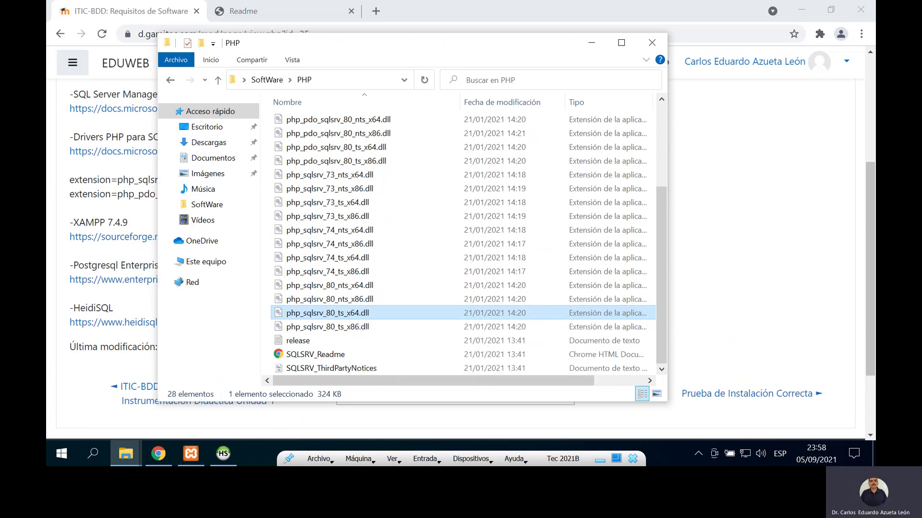
left_click_drag(432, 42, 502, 33)
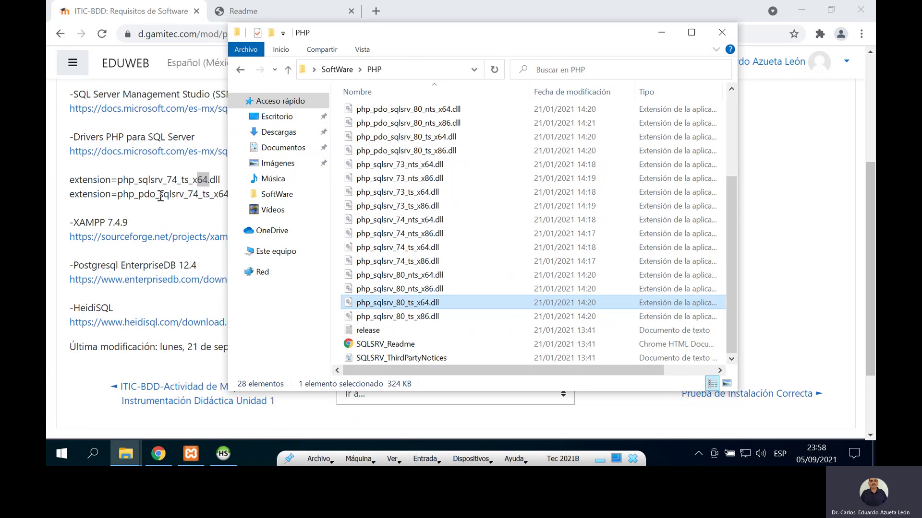
scroll(400, 276, "up", 2)
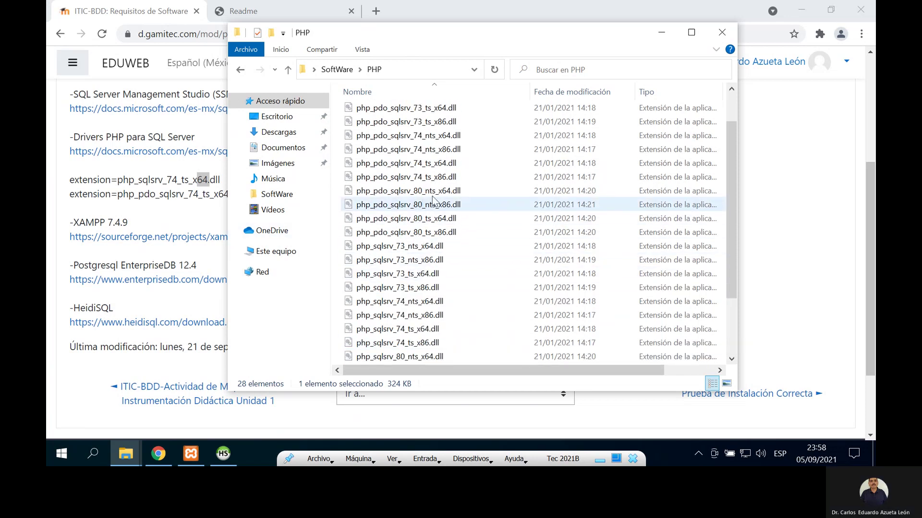
mouse_move(420, 197)
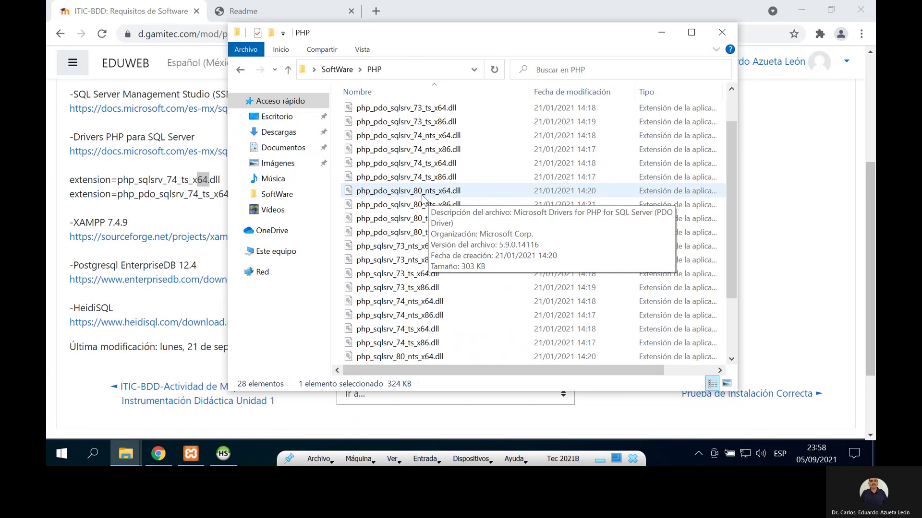
scroll(424, 199, "down", 1)
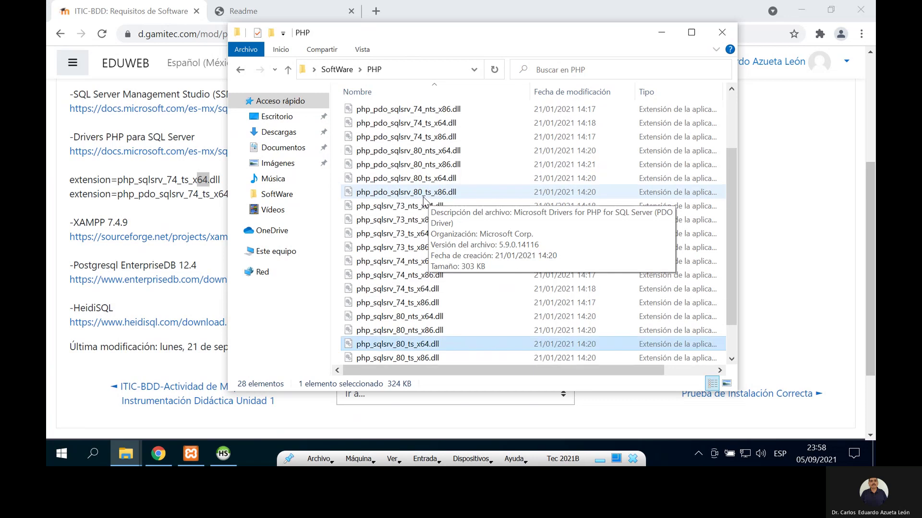
left_click(393, 181)
scroll(408, 276, "down", 1)
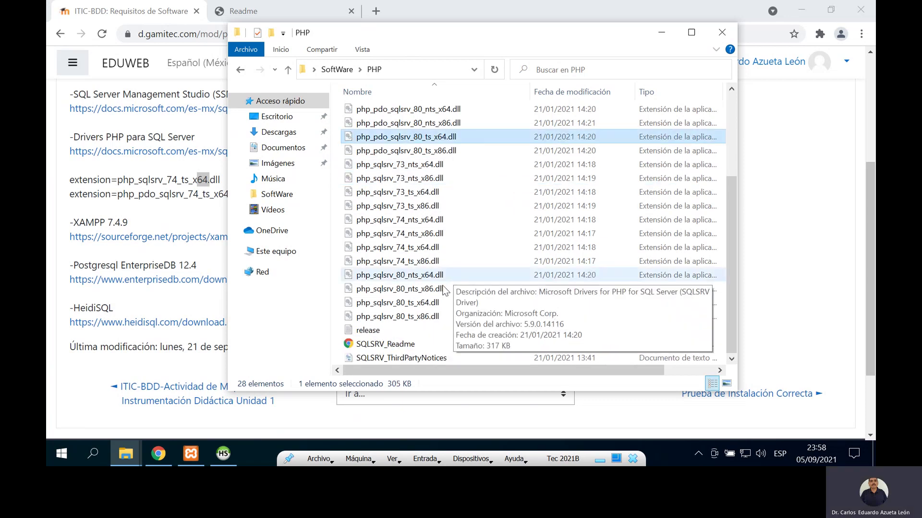
left_click(418, 304, "ctrl")
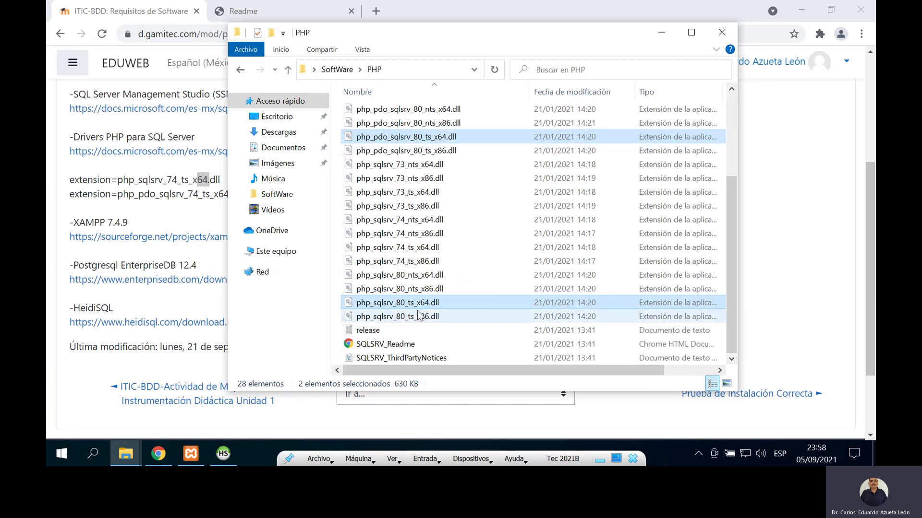
Step: Open a second File Explorer window on C:\xampp\php\ext
right_click(130, 455)
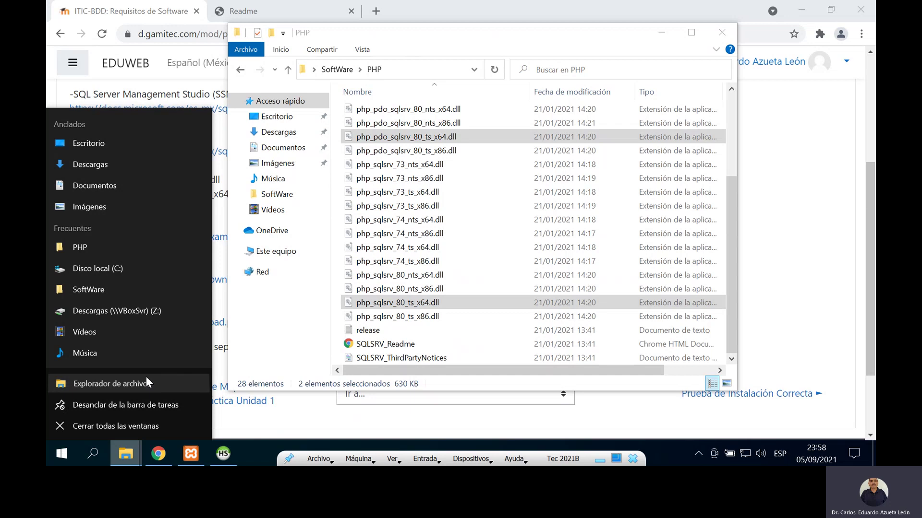
left_click(146, 382)
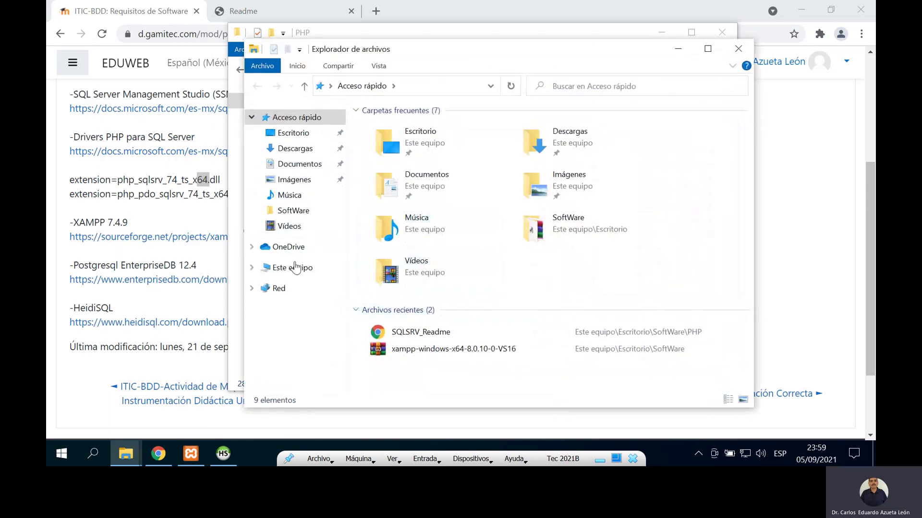
left_click(293, 272)
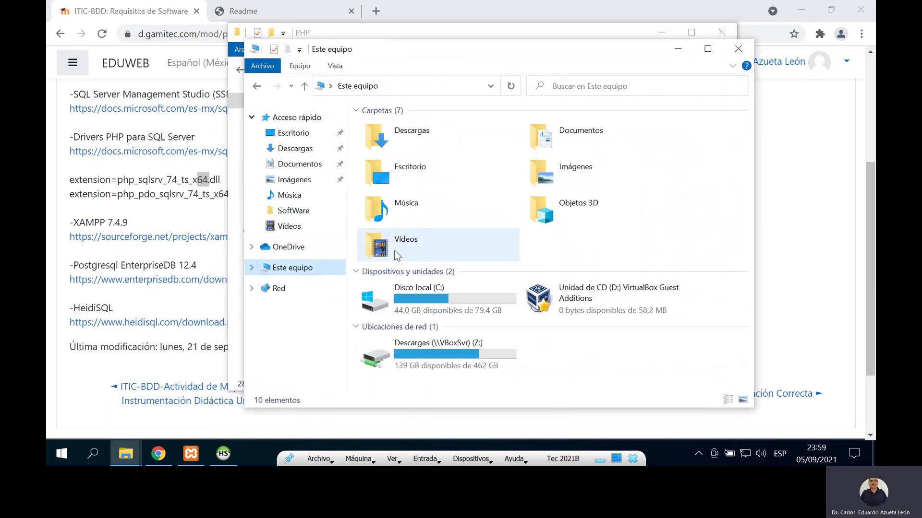
double_click(419, 287)
double_click(386, 197)
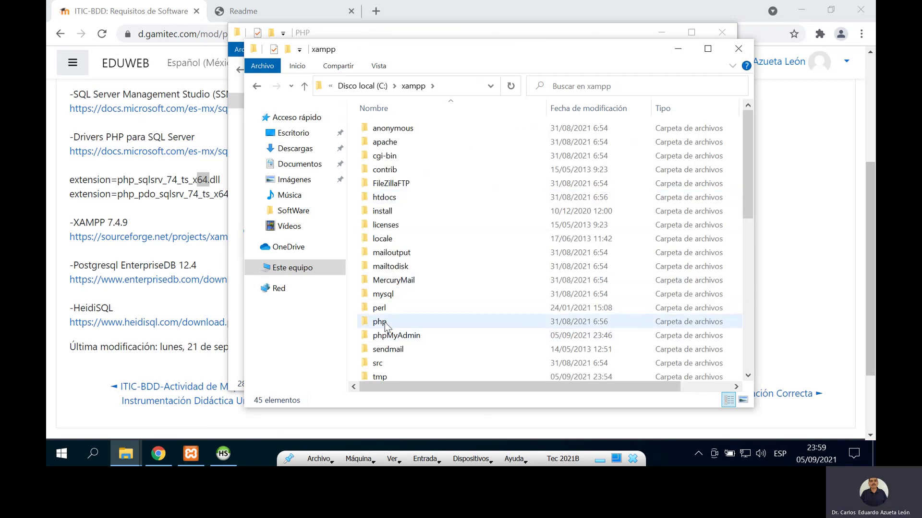
double_click(383, 322)
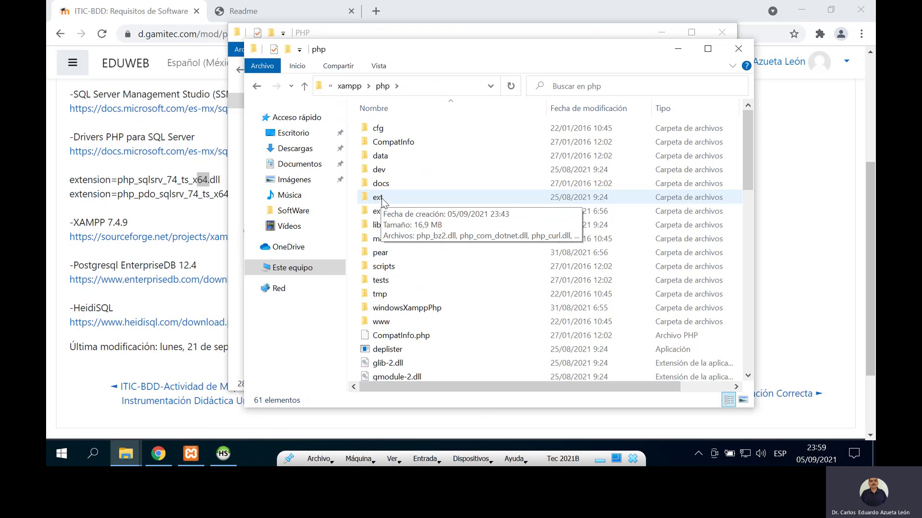
double_click(377, 197)
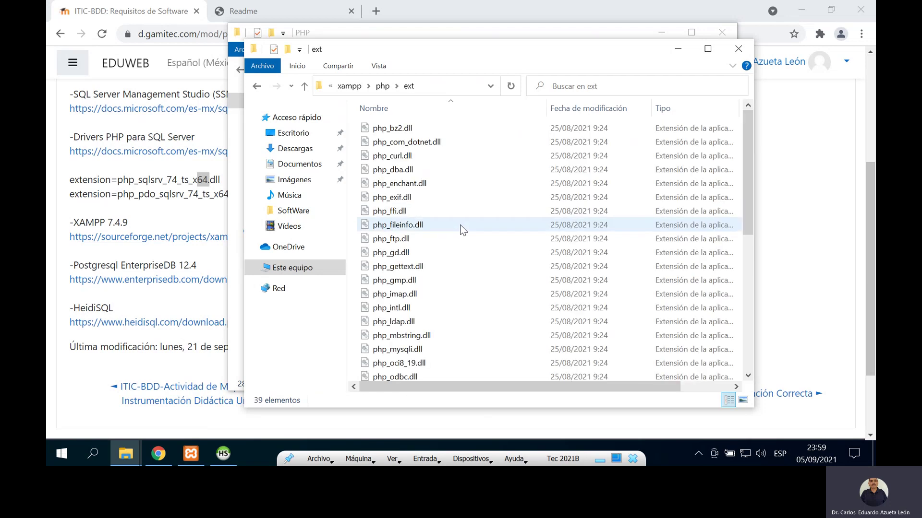
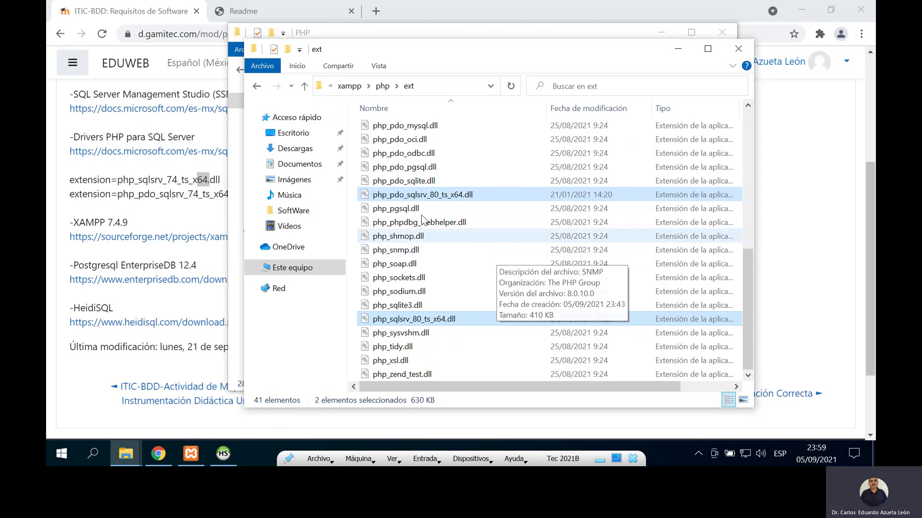
Step: Return to the xampp\php folder and bring up the context menu for the php configuration file
left_click(382, 87)
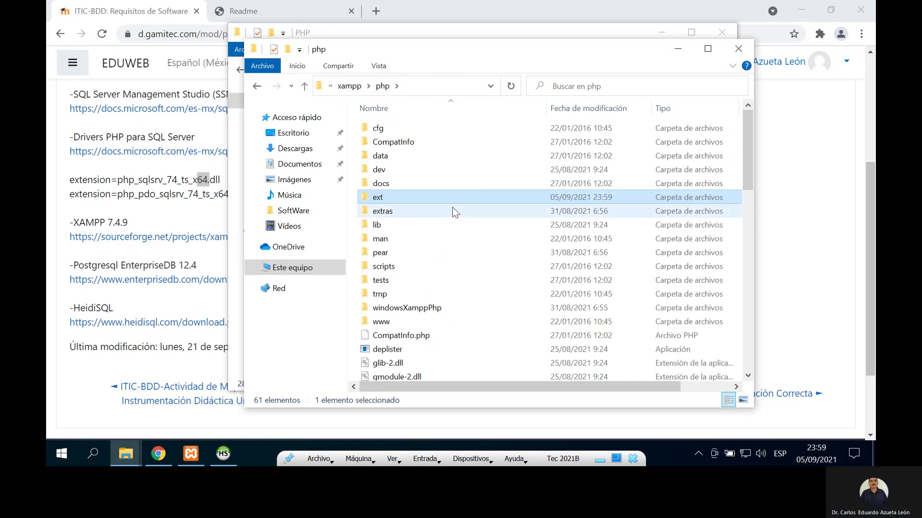
left_click_drag(442, 47, 368, 30)
scroll(494, 220, "down", 4)
scroll(494, 220, "down", 10)
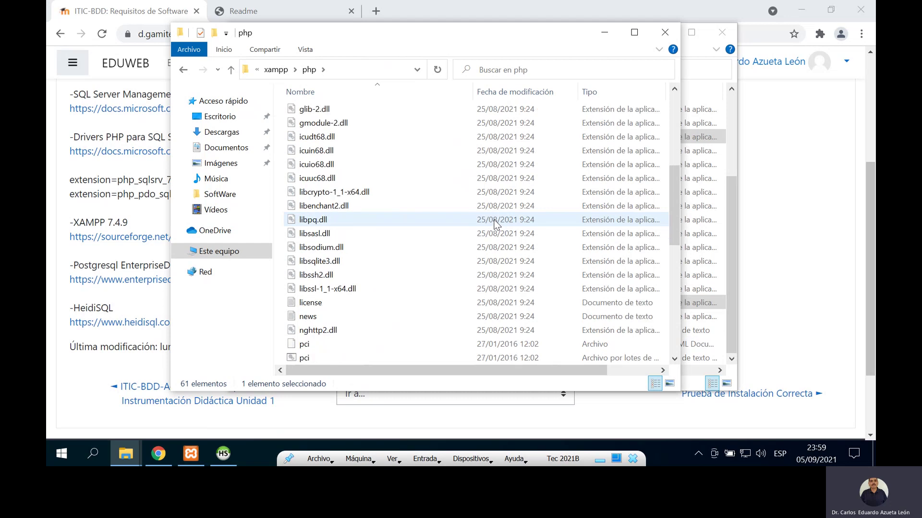
scroll(494, 220, "down", 1)
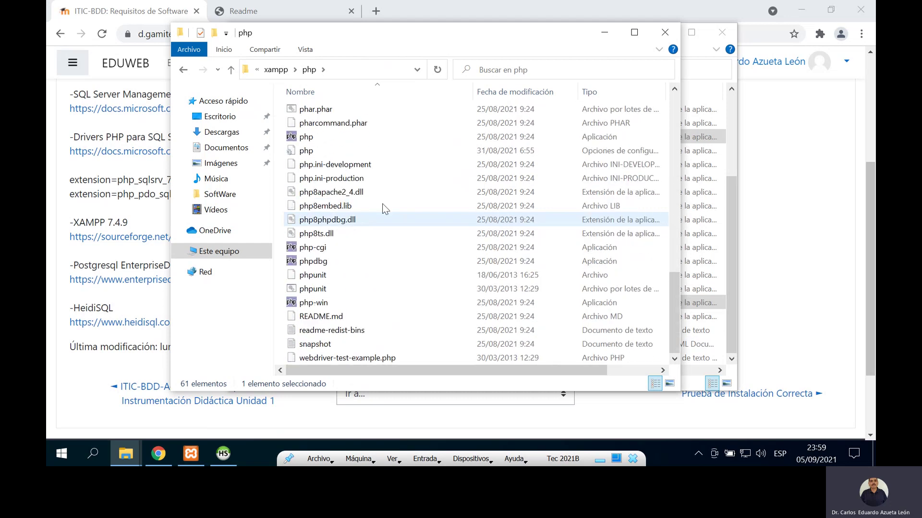
left_click(324, 151)
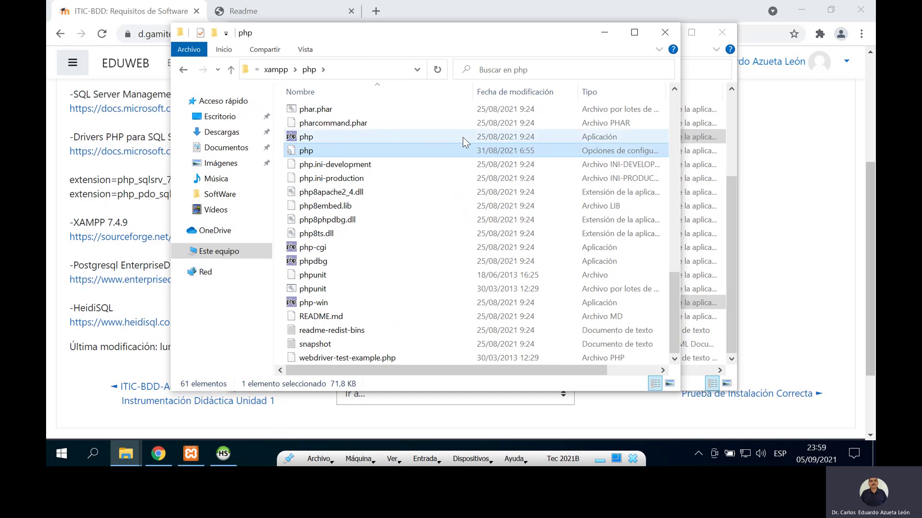
right_click(311, 152)
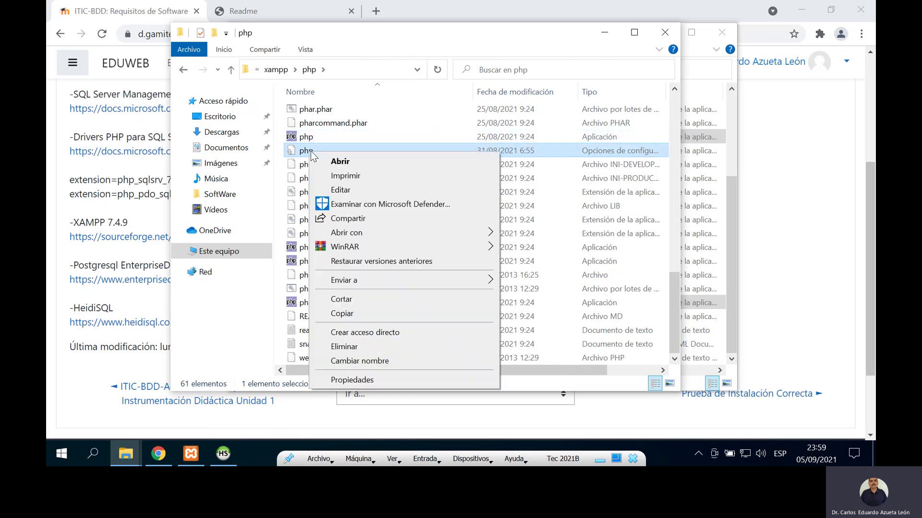
Step: Open php.ini in Notepad via Editar and scroll to the extension= block with pdo_mysql and pdo_sqlite
left_click(340, 190)
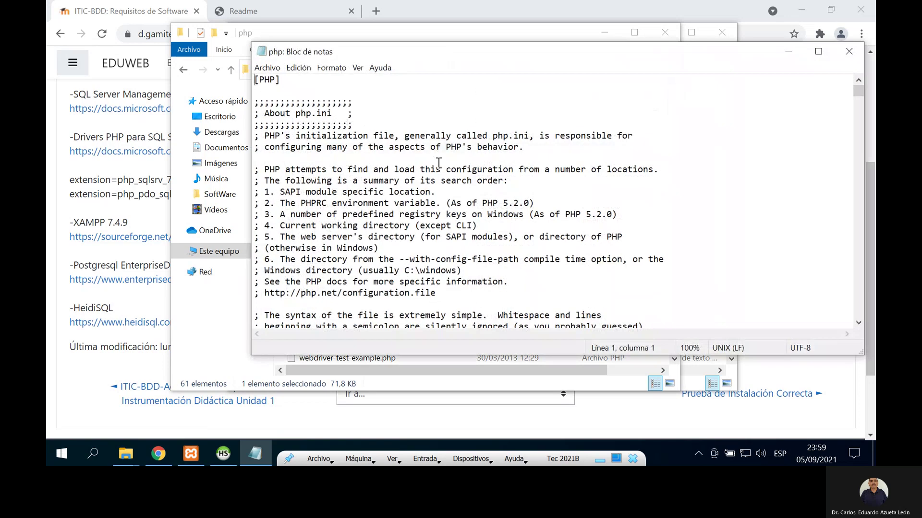
left_click_drag(426, 48, 265, 26)
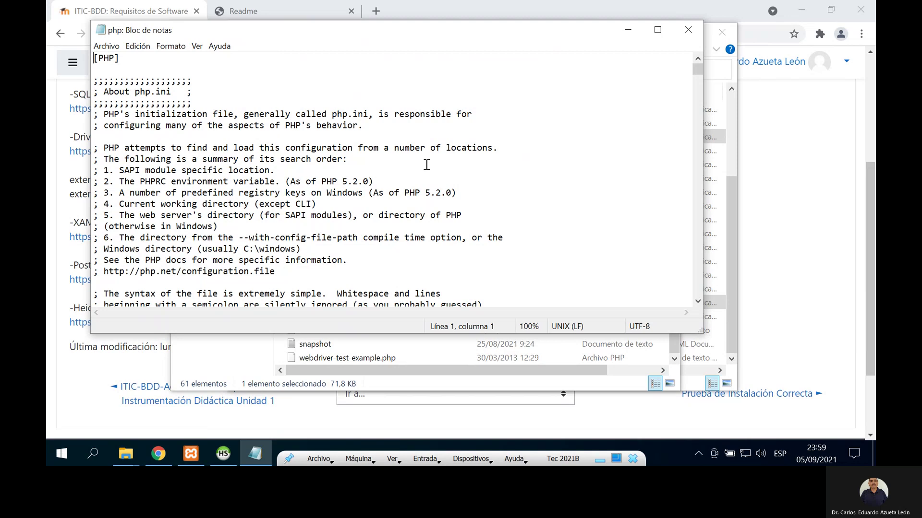
scroll(427, 166, "down", 11)
scroll(426, 165, "down", 12)
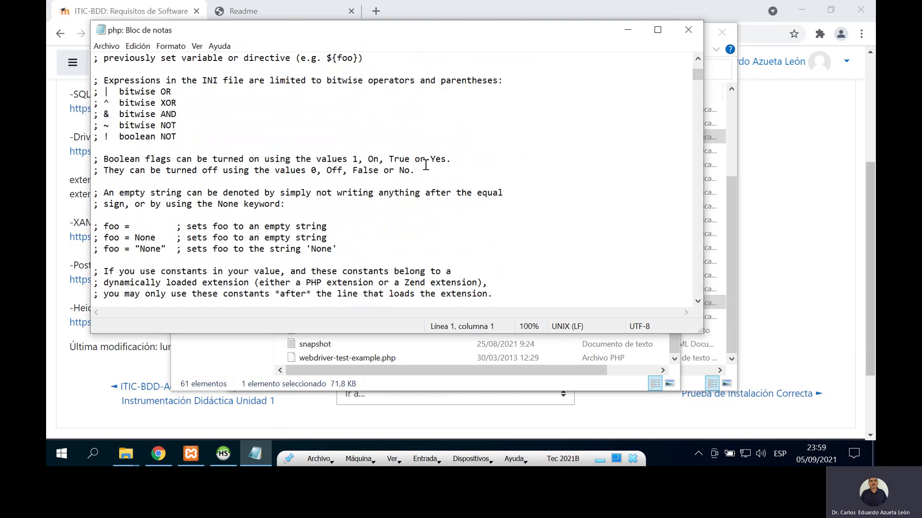
scroll(427, 166, "down", 13)
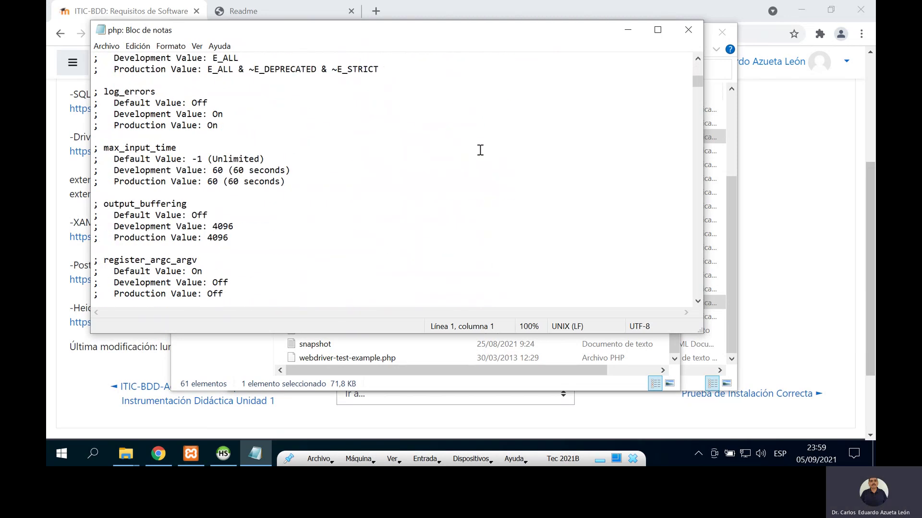
scroll(659, 122, "down", 4)
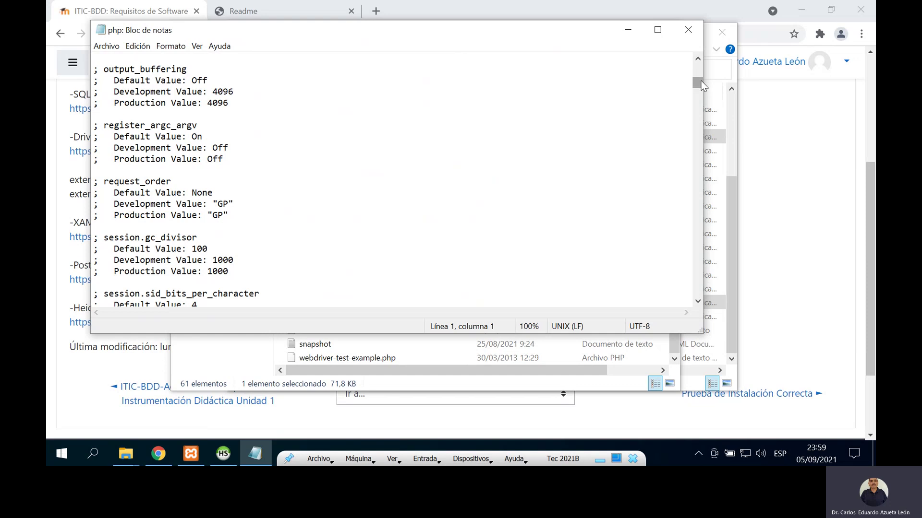
left_click_drag(701, 81, 695, 173)
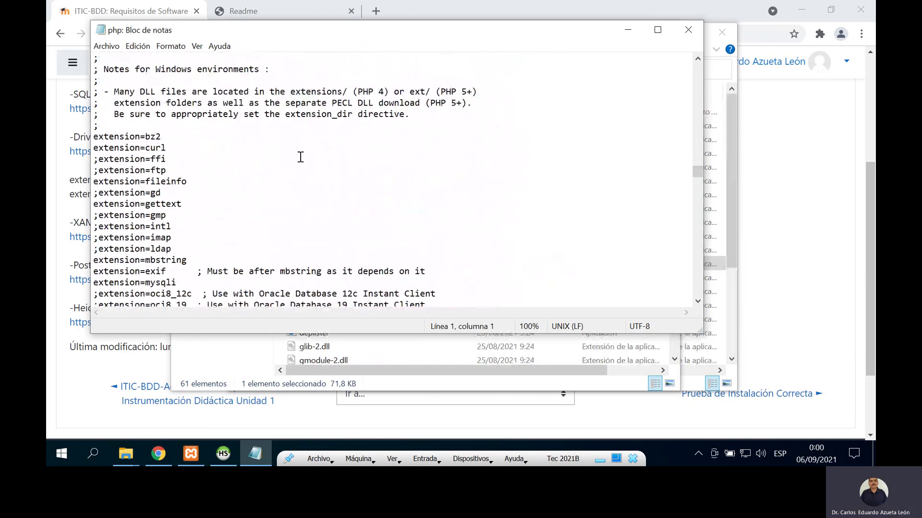
scroll(301, 157, "up", 1)
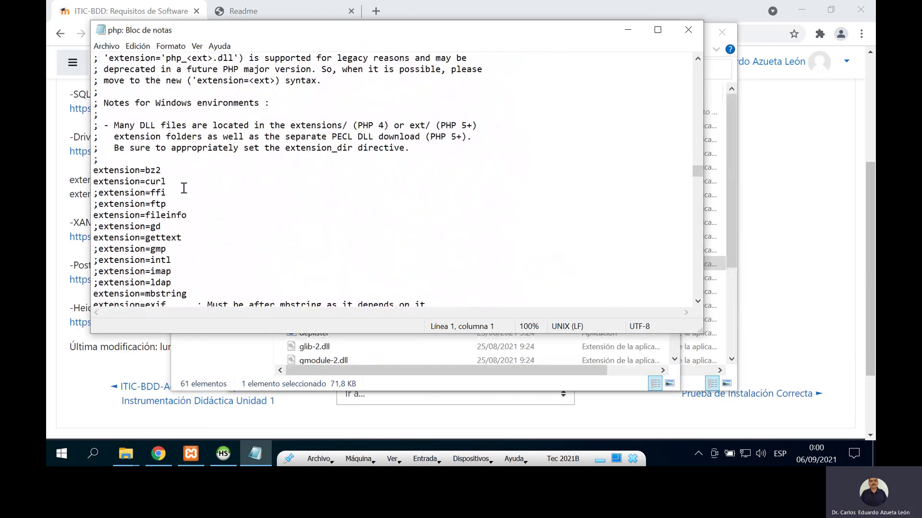
scroll(184, 188, "down", 6)
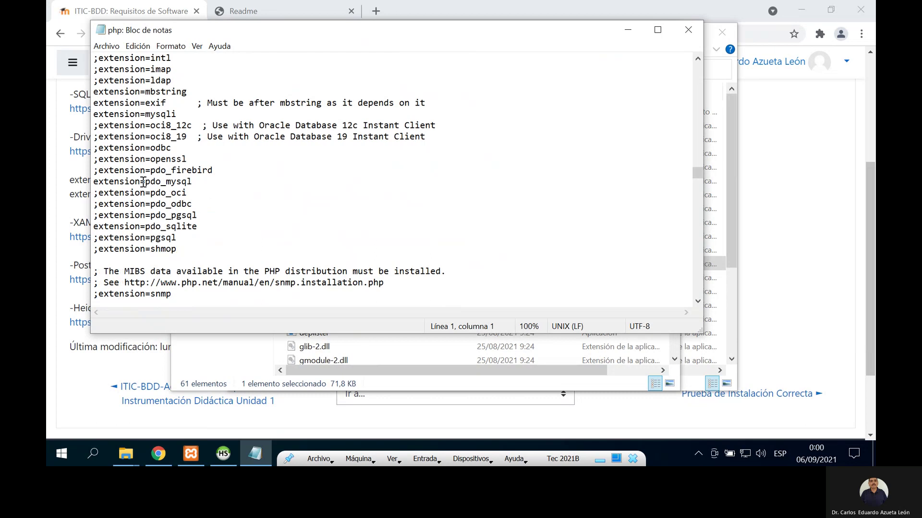
left_click_drag(248, 36, 312, 41)
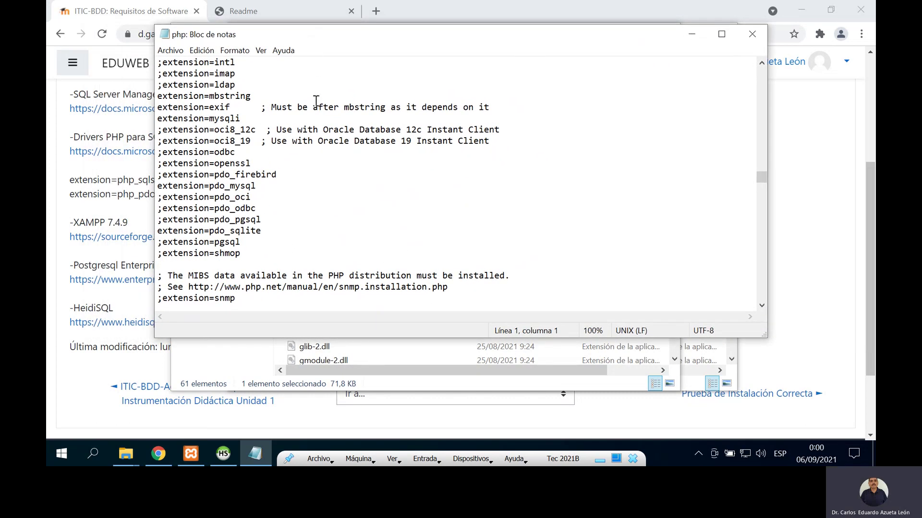
scroll(314, 103, "down", 1)
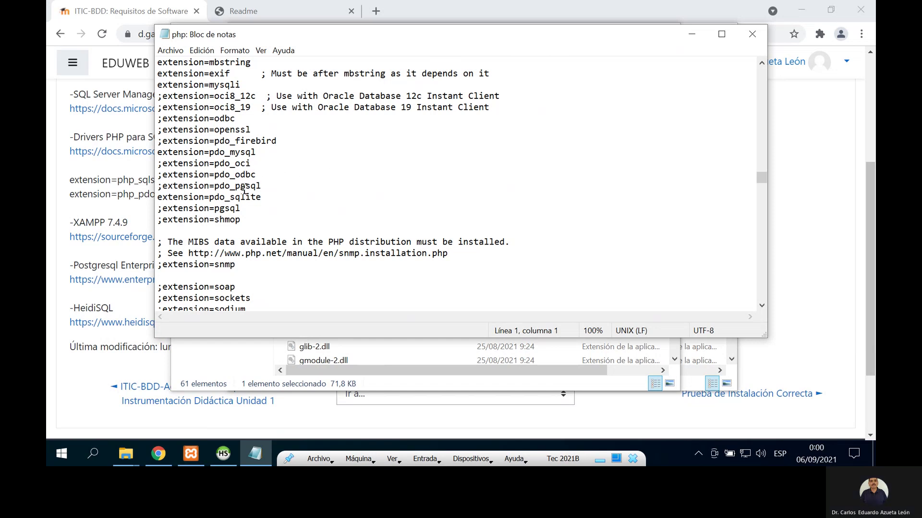
Step: Uncomment the extension=pdo_pgsql and extension=pgsql lines
left_click(159, 186)
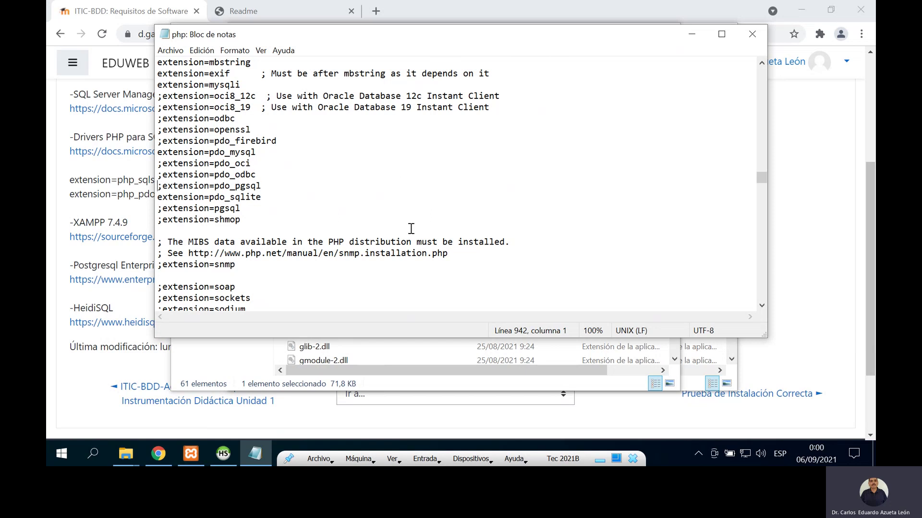
key("Delete")
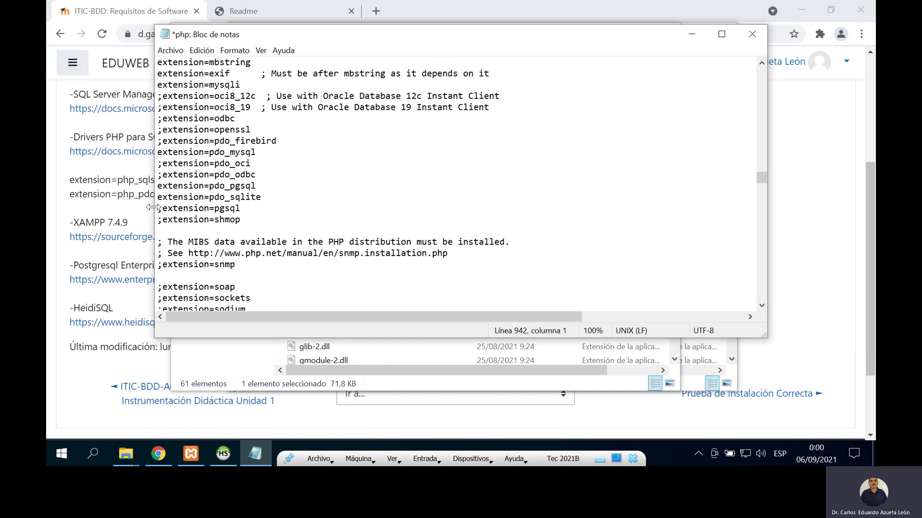
left_click(158, 208)
key("Delete")
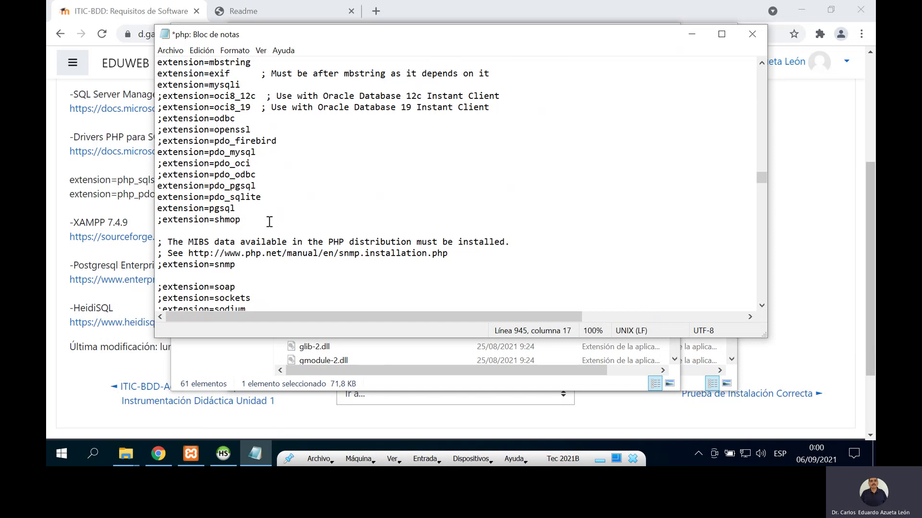
Step: Start a new 'extension=' line below the shmop entry
key("Return")
key("Return")
key("Up")
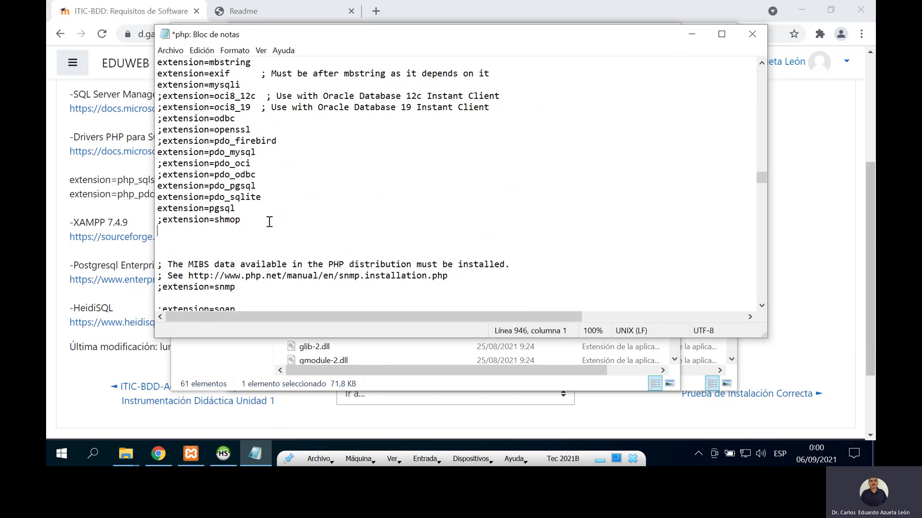
type("extensio")
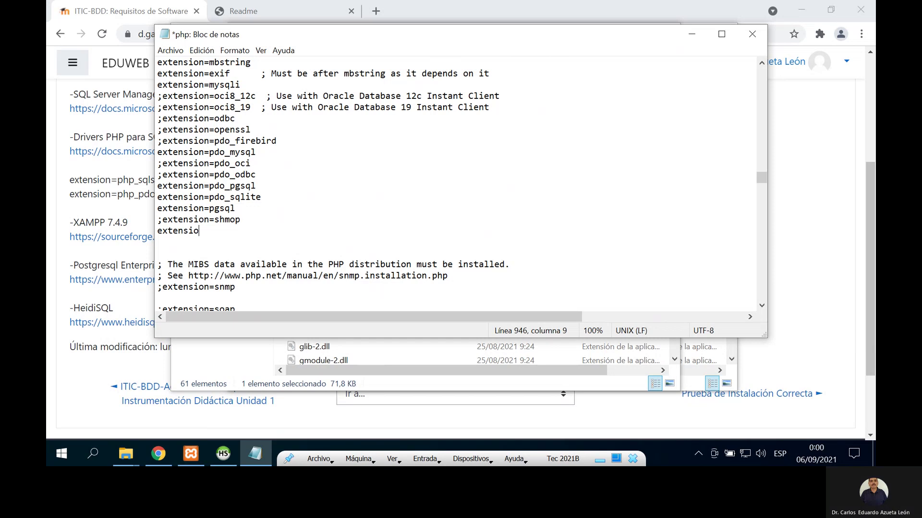
type("n=")
key("alt+Tab")
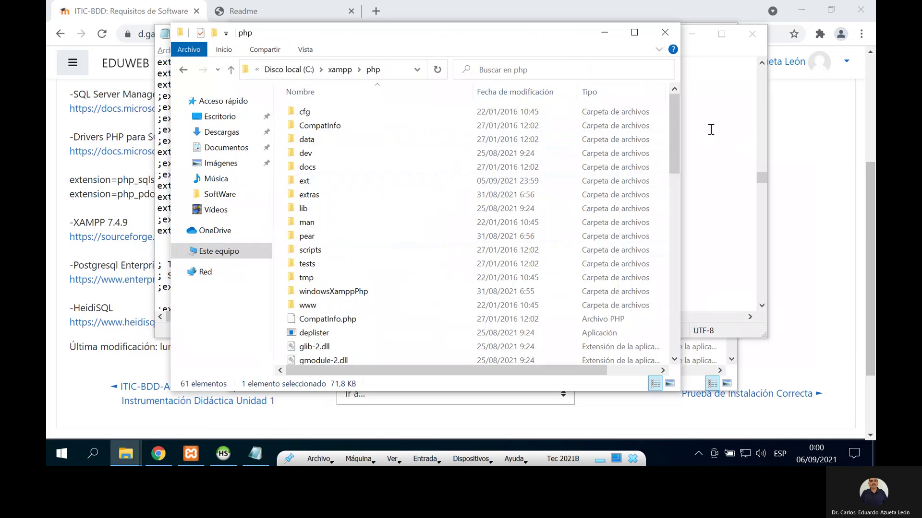
Step: Copy the full file name php_pdo_sqlsrv_80_ts_x64.dll from the SoftWare PHP drivers folder
left_click(735, 130)
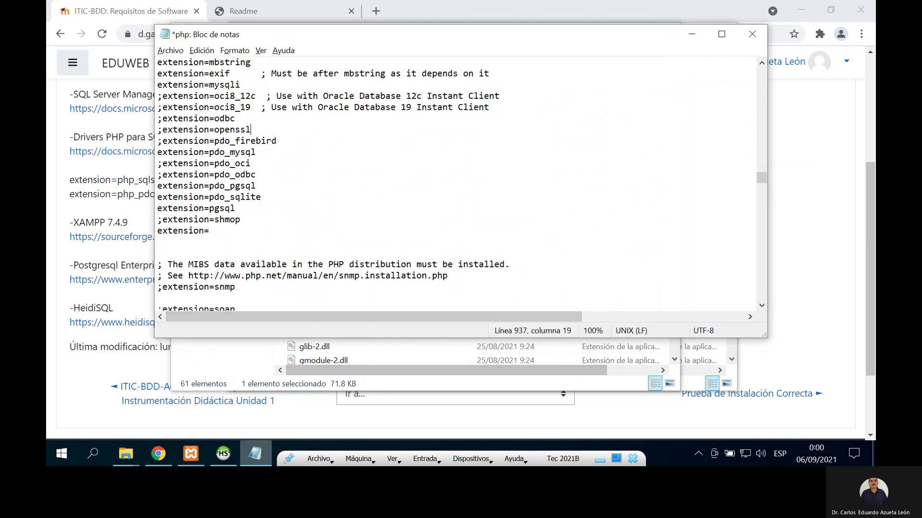
left_click(137, 451)
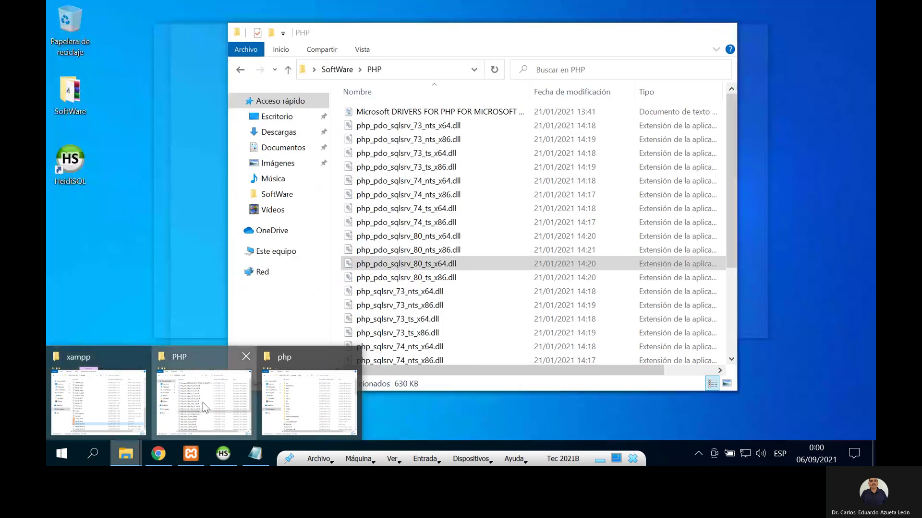
left_click(189, 404)
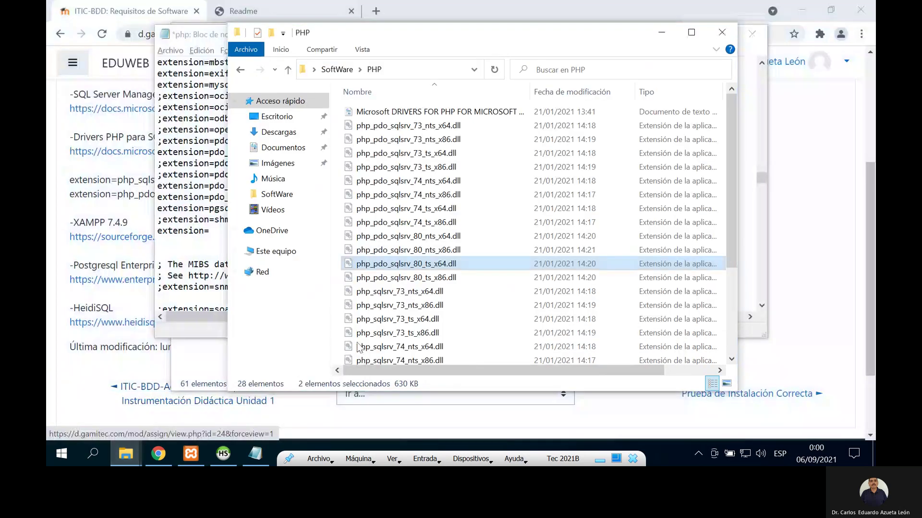
left_click(414, 271)
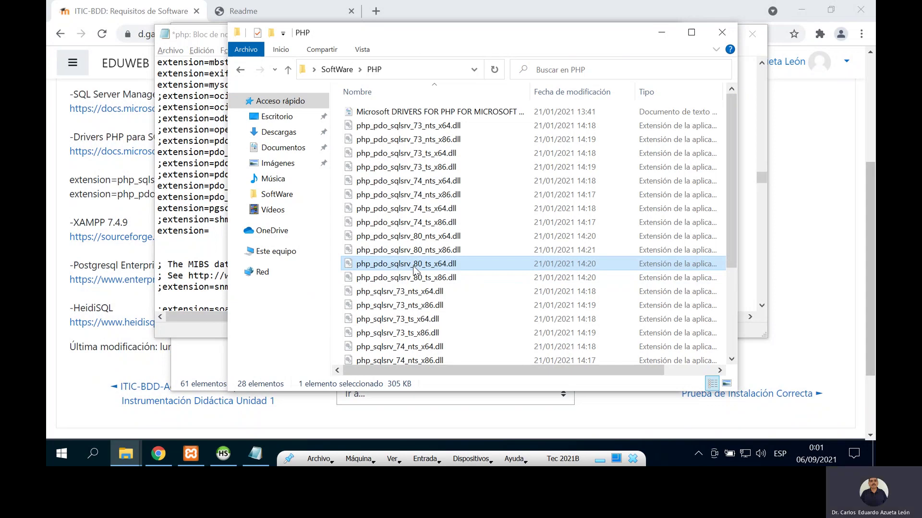
left_click(413, 269)
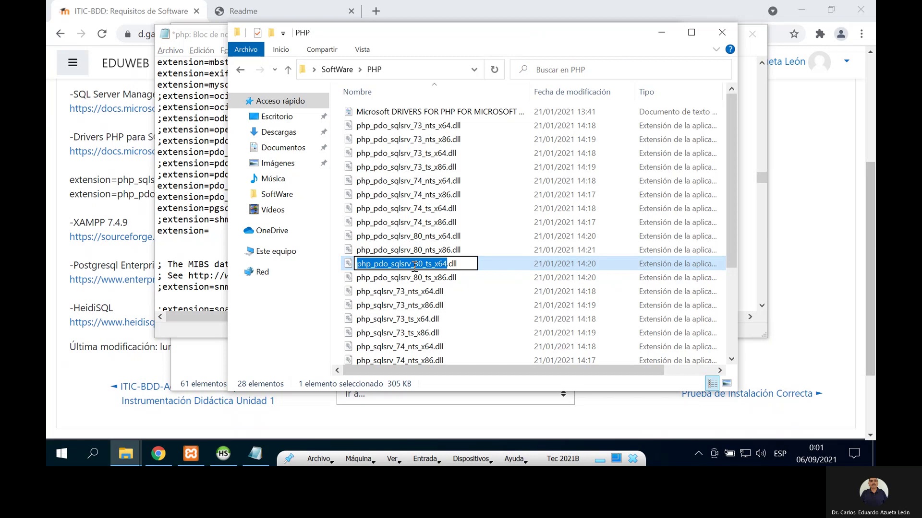
key("ctrl+a")
key("ctrl+c")
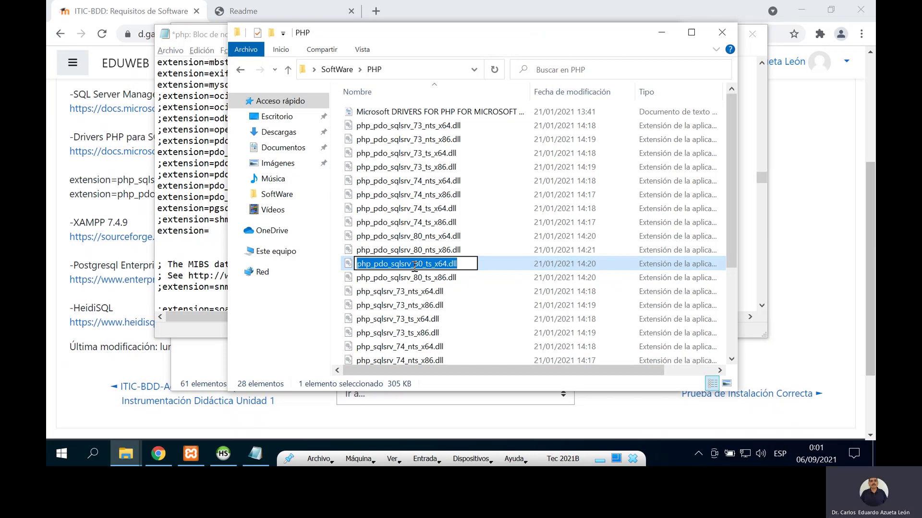
key("Escape")
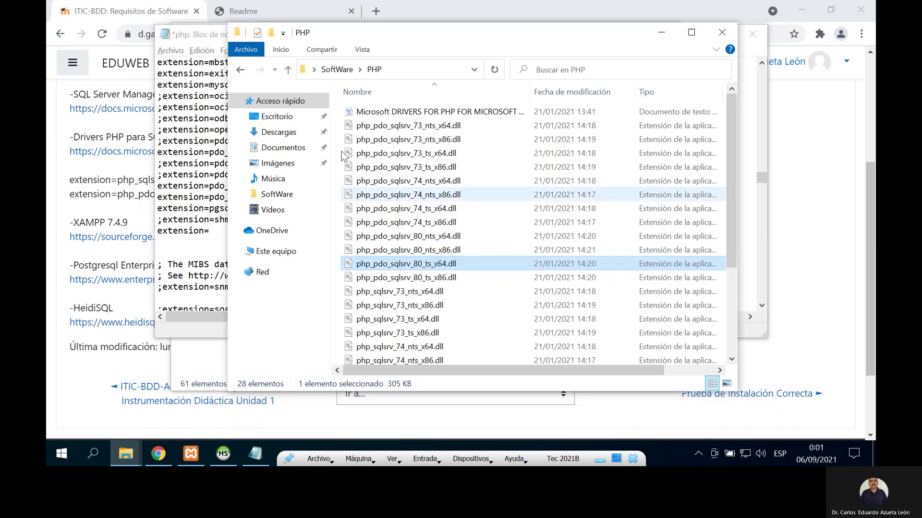
Step: Complete the new line as extension=php_pdo_sqlsrv_80_ts_x64.dll by pasting the driver name
left_click(217, 34)
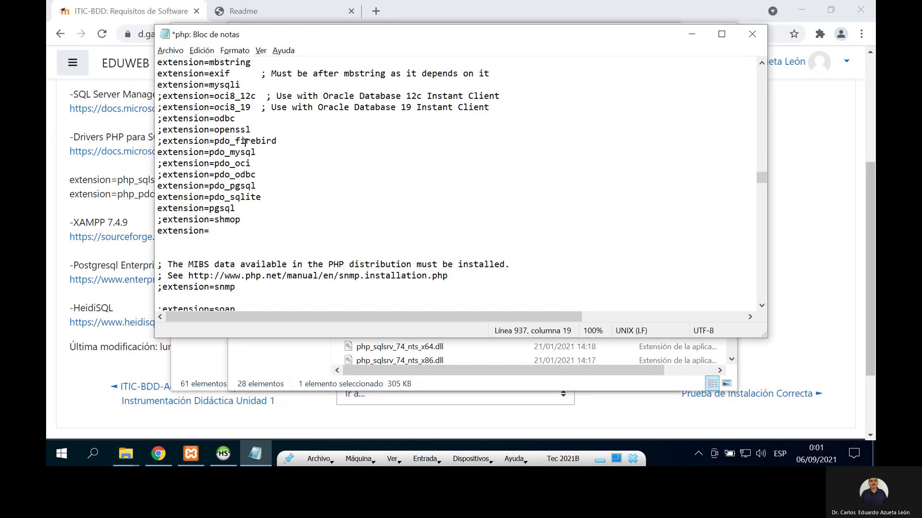
left_click(235, 230)
key("ctrl+v")
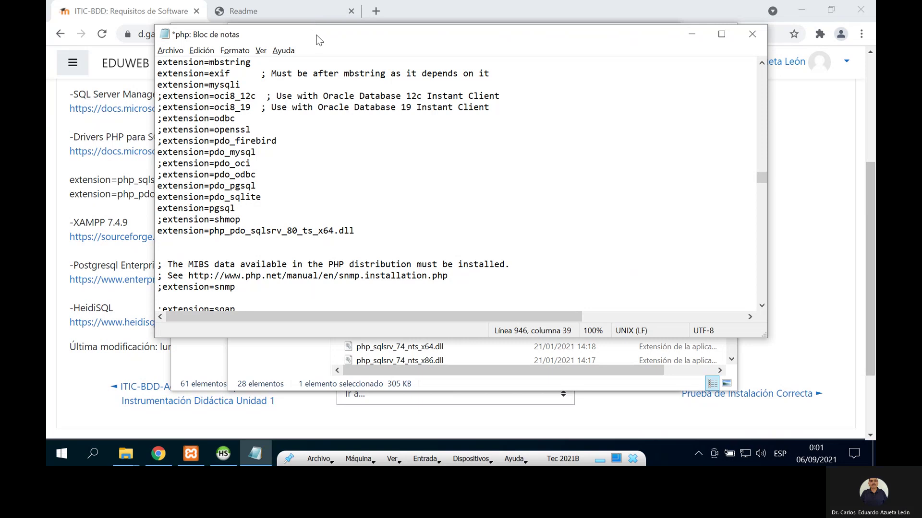
Step: Rearrange the windows and begin another 'extension' line beneath the pdo_sqlsrv entry
left_click_drag(316, 35, 360, 79)
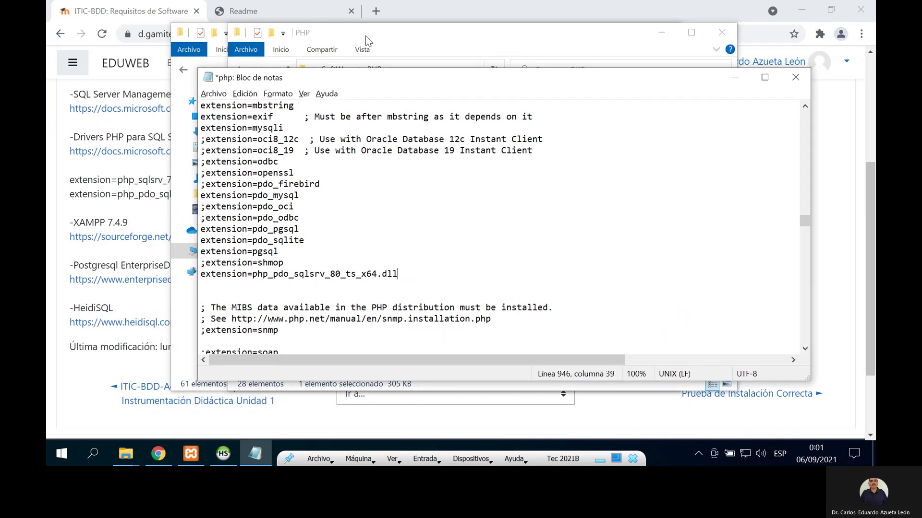
left_click_drag(365, 36, 469, 37)
left_click_drag(286, 37, 424, 35)
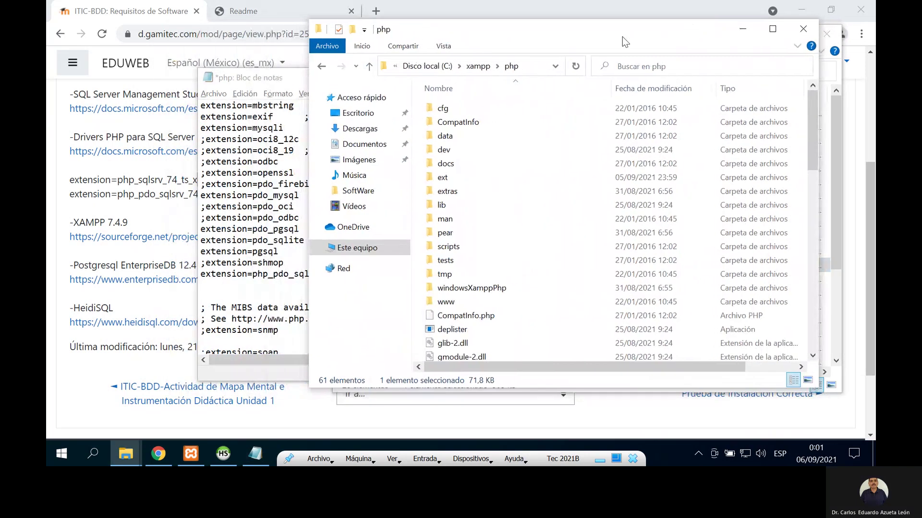
left_click(743, 30)
left_click_drag(293, 78, 337, 51)
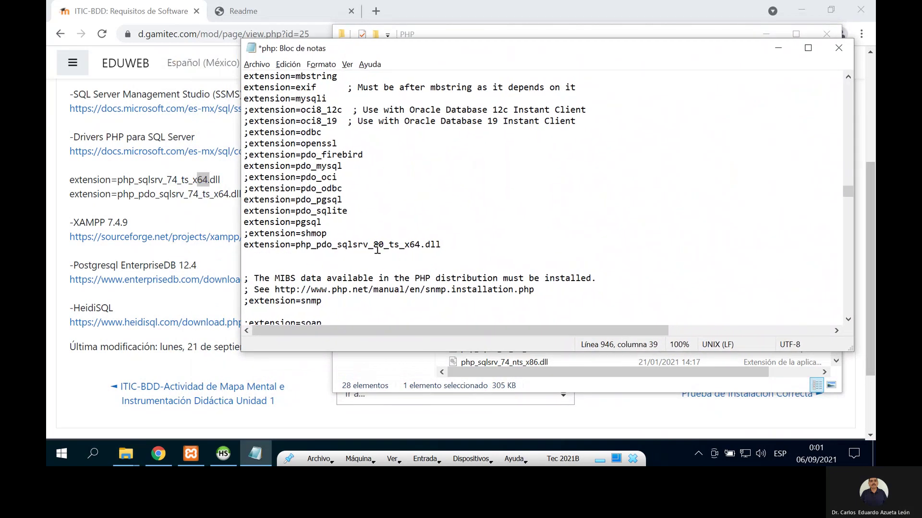
key("Return")
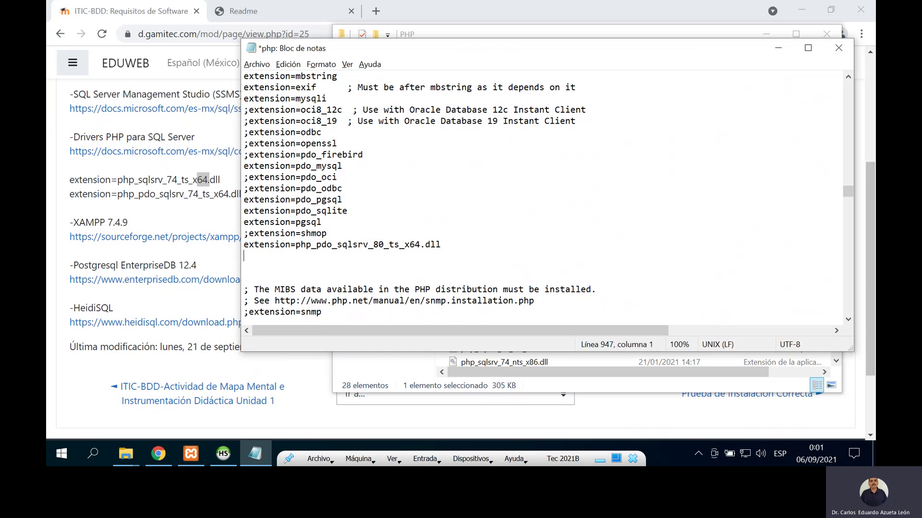
type("extension=")
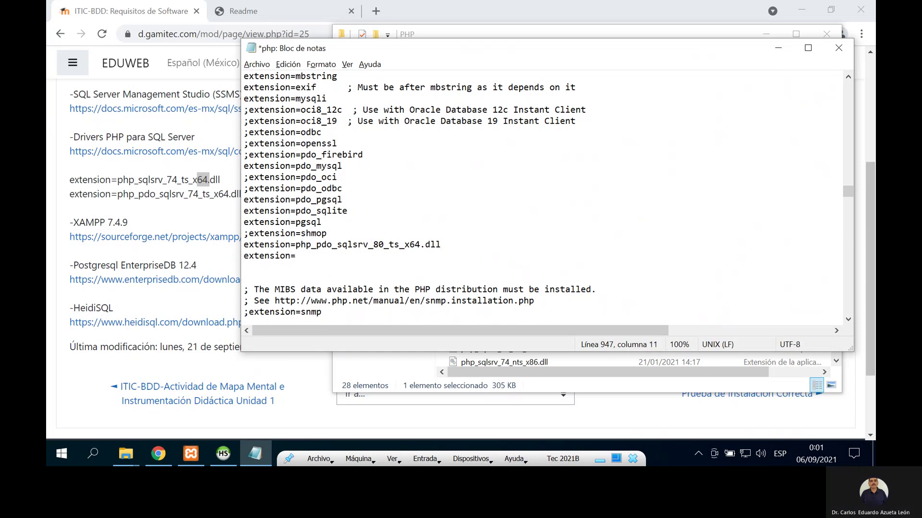
Step: Copy the php_sqlsrv_80_ts_x64.dll name and paste it to complete extension=php_sqlsrv_80_ts_x64.dll
left_click(412, 371)
scroll(548, 335, "down", 2)
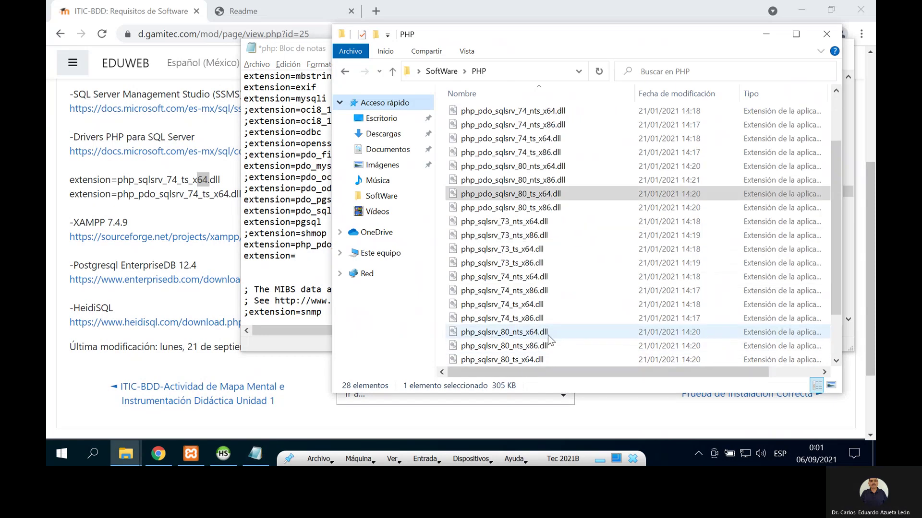
scroll(548, 335, "down", 1)
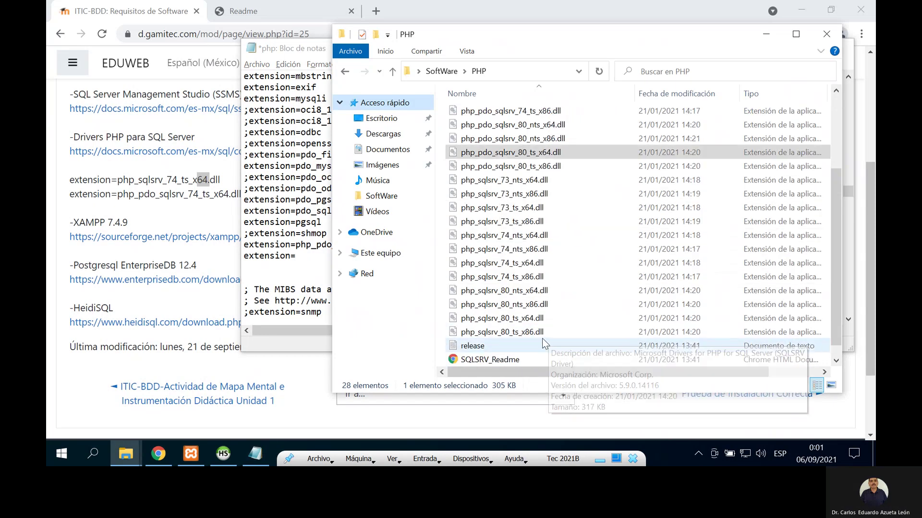
left_click(539, 321)
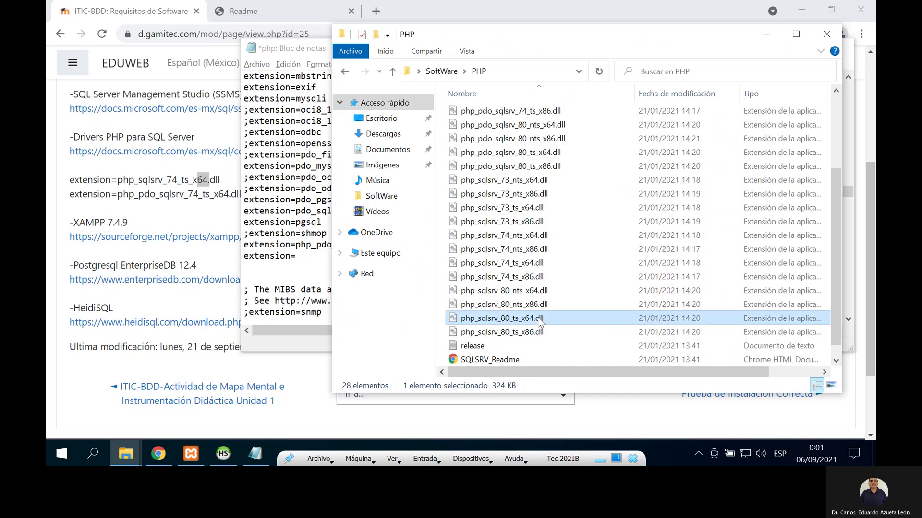
left_click(539, 320)
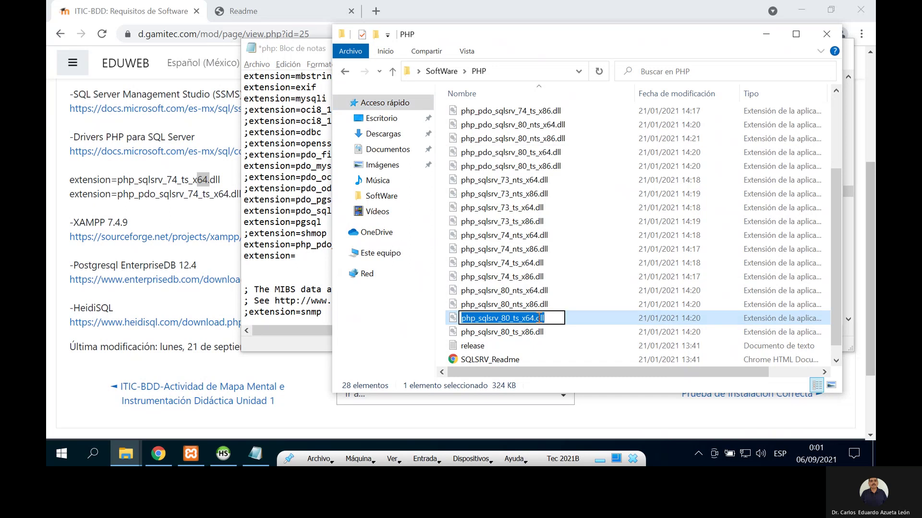
key("Escape")
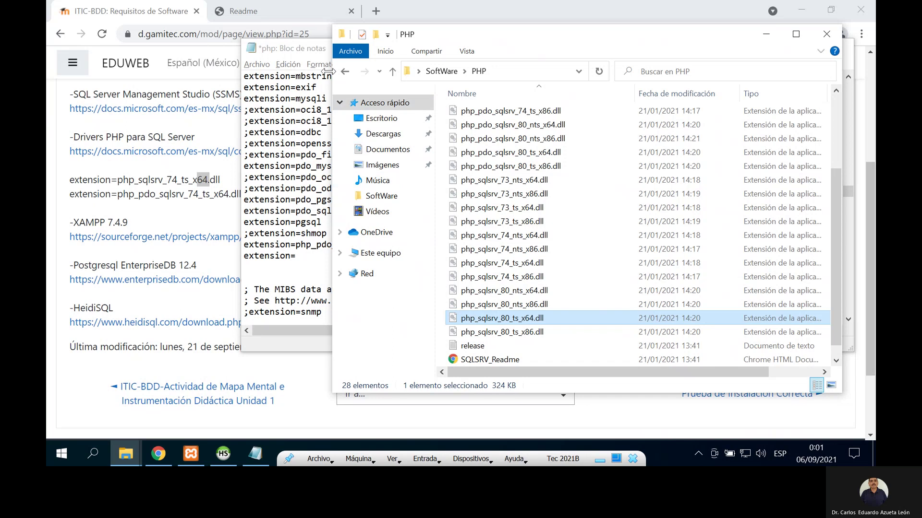
left_click(313, 49)
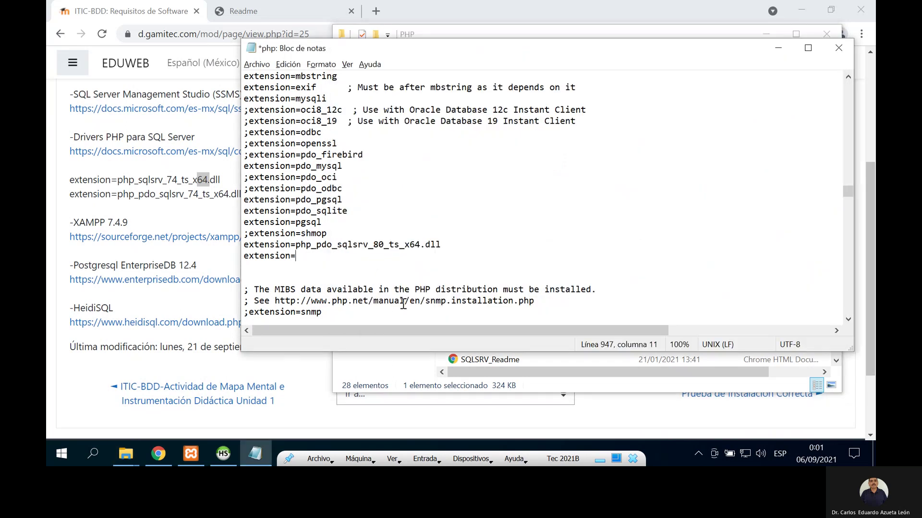
type("php_sqlsrv_80_ts_x64.dll")
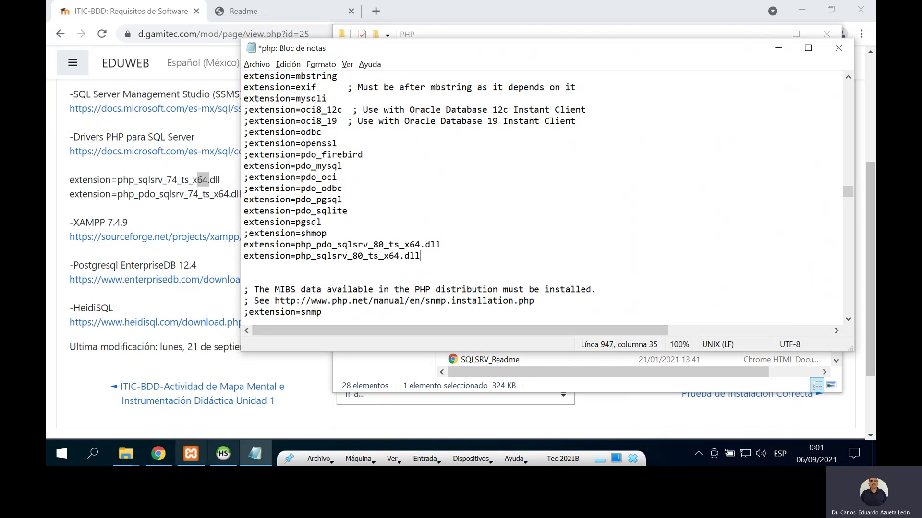
left_click(152, 456)
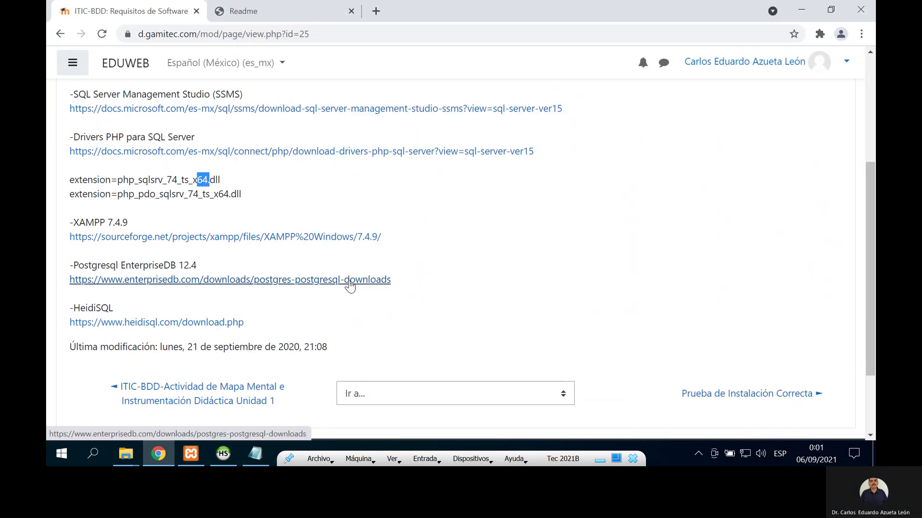
left_click(294, 15)
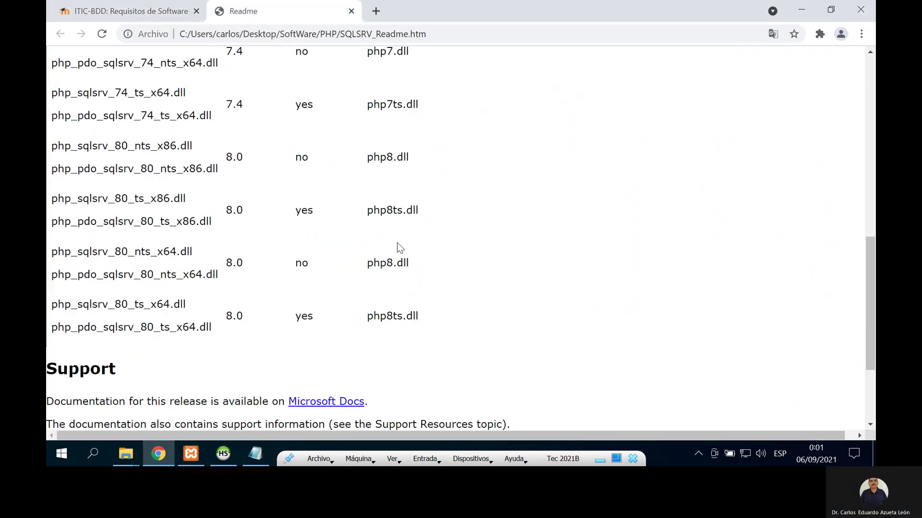
scroll(396, 245, "up", 4)
scroll(396, 247, "up", 6)
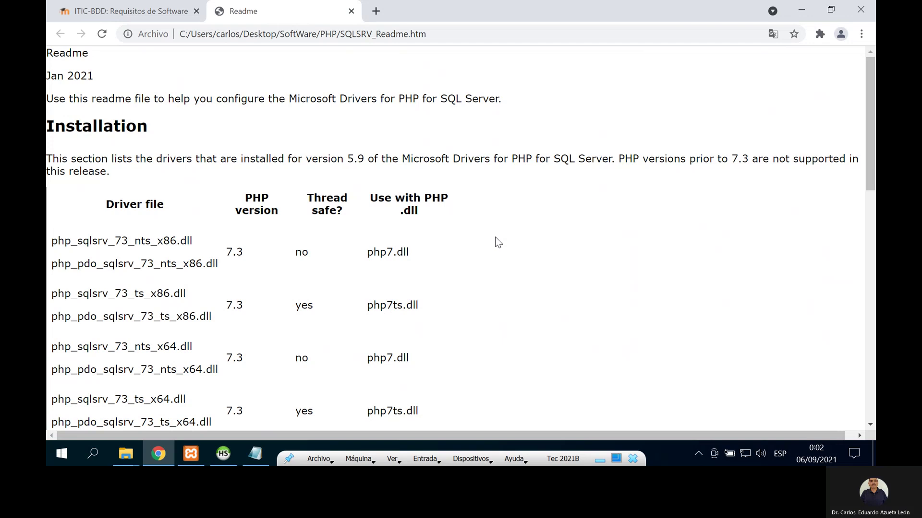
left_click(121, 16)
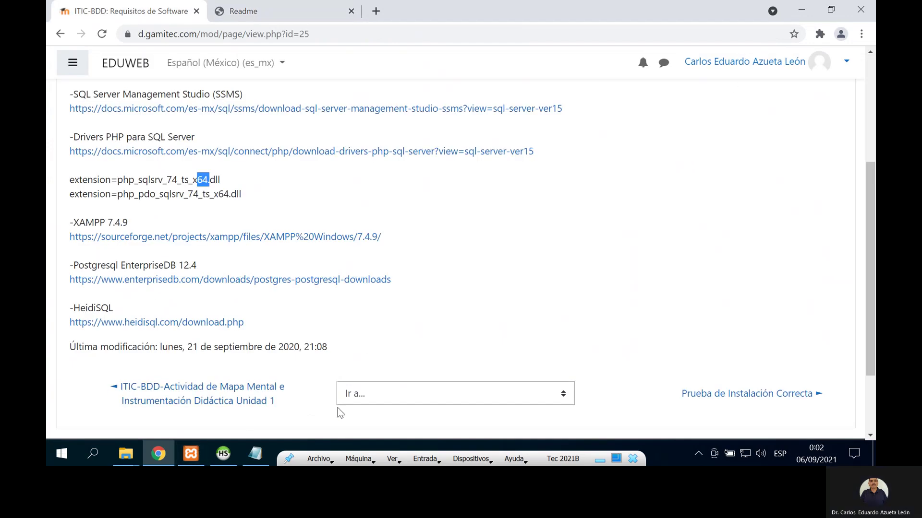
left_click(255, 454)
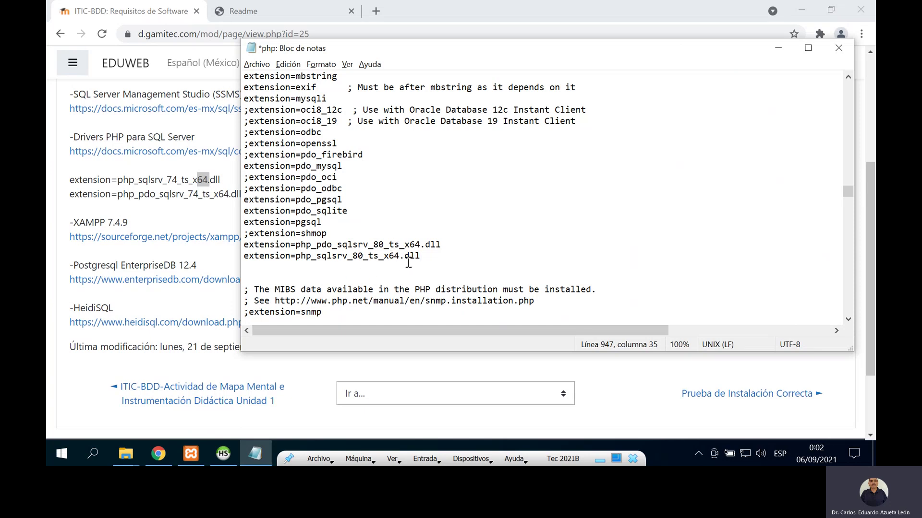
Step: Save the edited php configuration file in Notepad via Archivo > Guardar
left_click(257, 64)
left_click(280, 121)
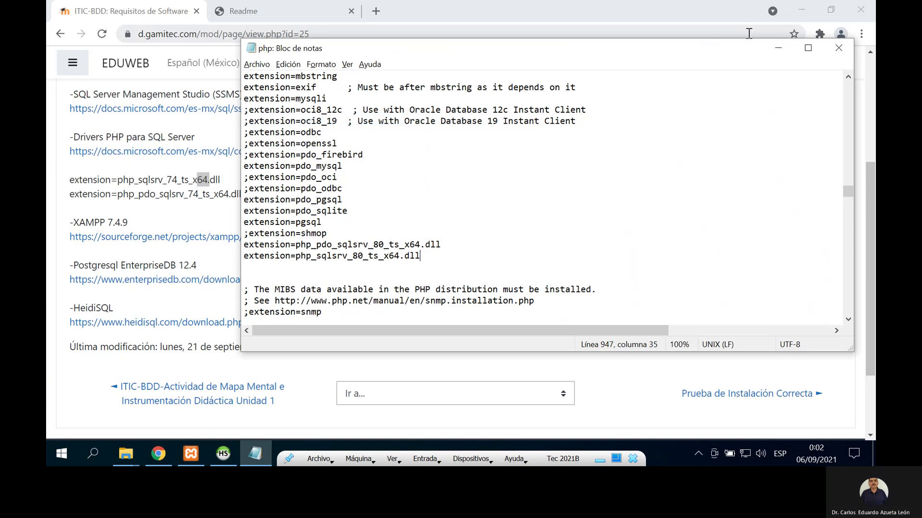
left_click(778, 48)
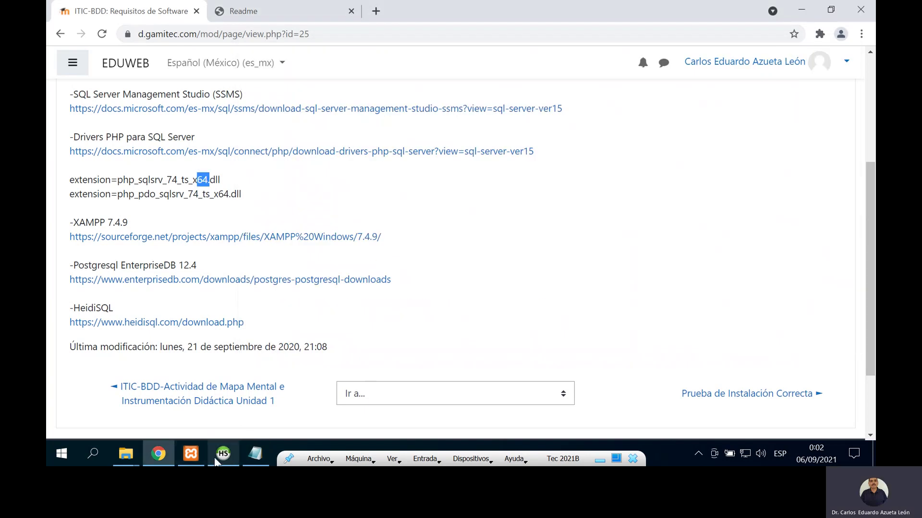
Step: Restart Apache in XAMPP Control Panel by stopping and starting it
left_click(188, 457)
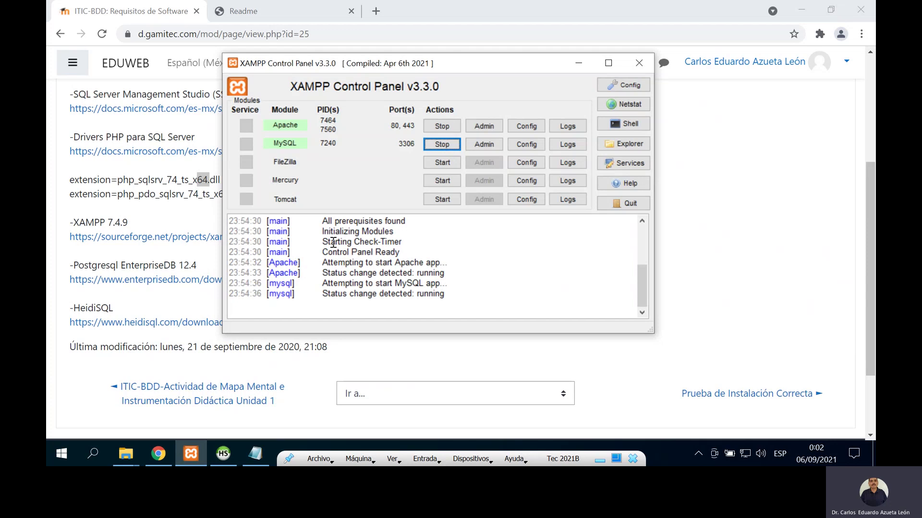
left_click(445, 124)
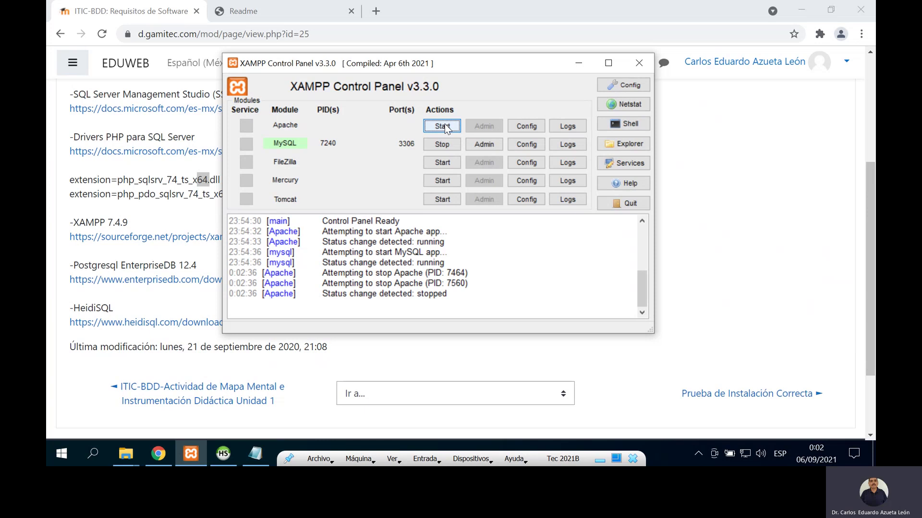
left_click(445, 124)
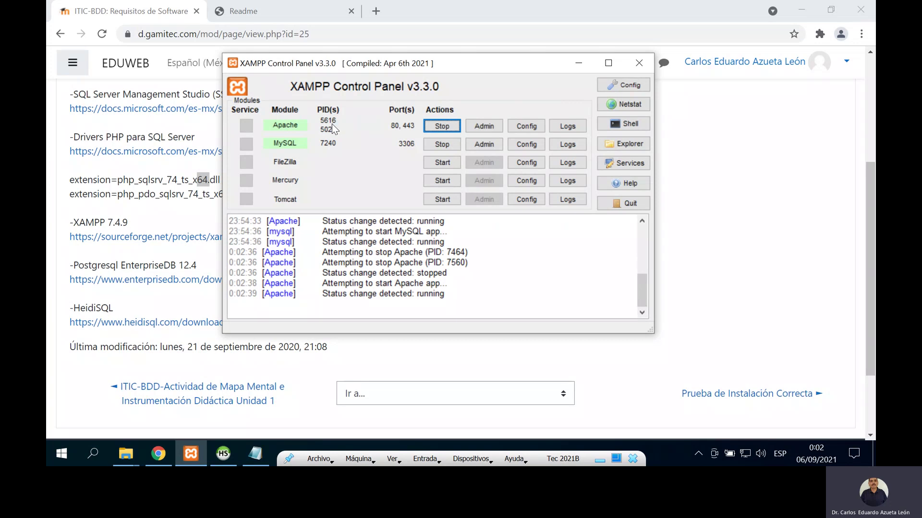
left_click(578, 63)
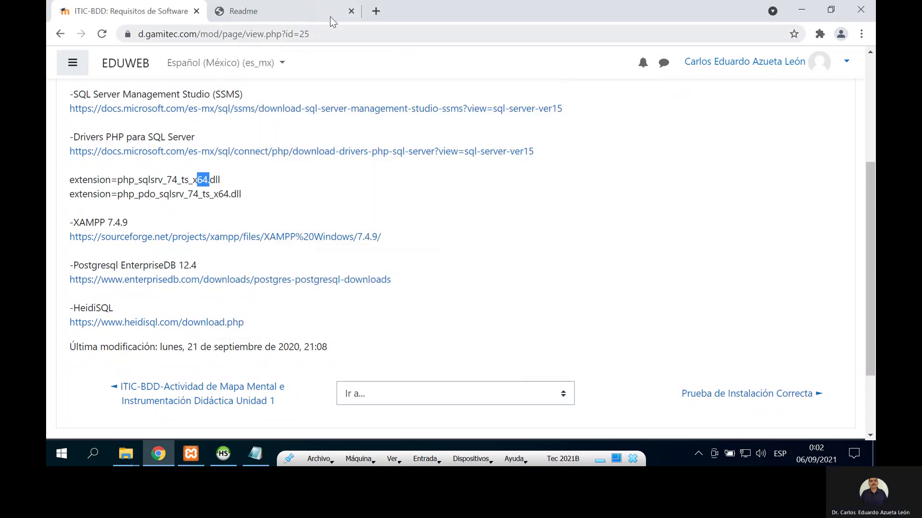
Step: Load localhost in a new Chrome tab to show the XAMPP for Windows 8.0.10 dashboard
left_click(376, 11)
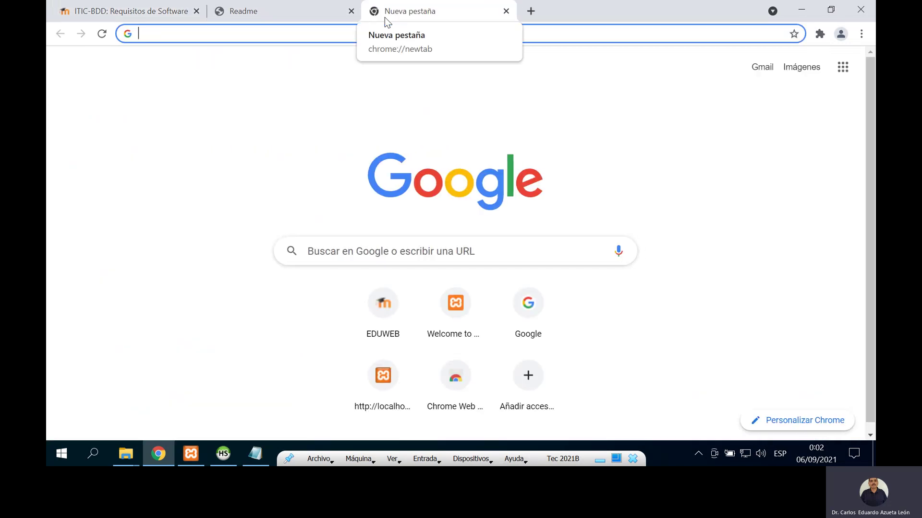
type("lo")
key("Down")
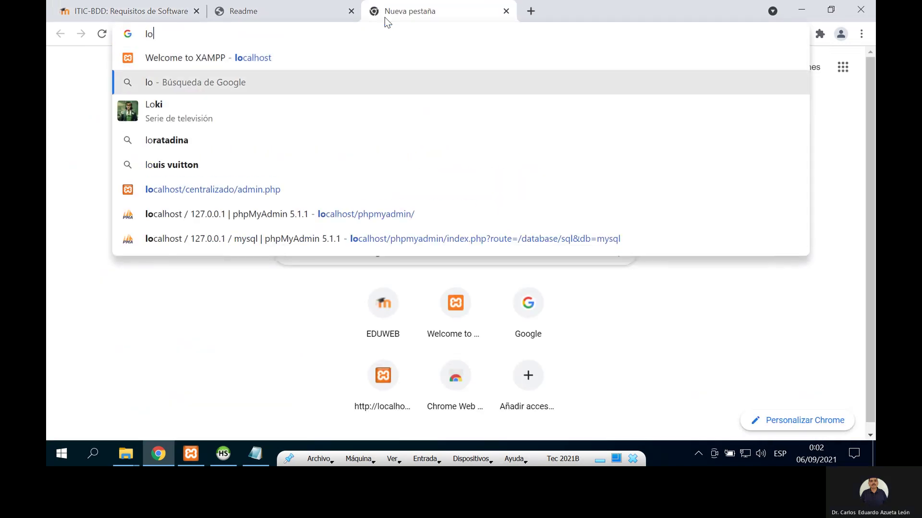
key("Up")
key("Return")
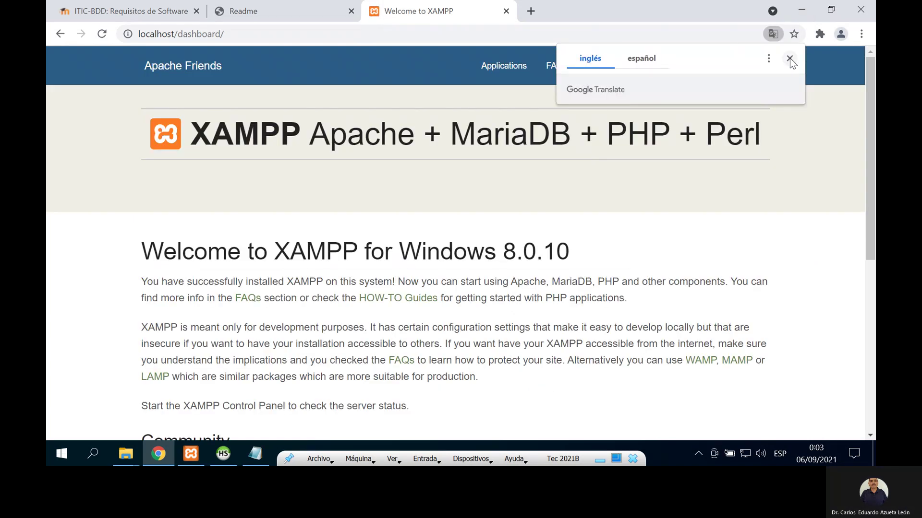
left_click(789, 58)
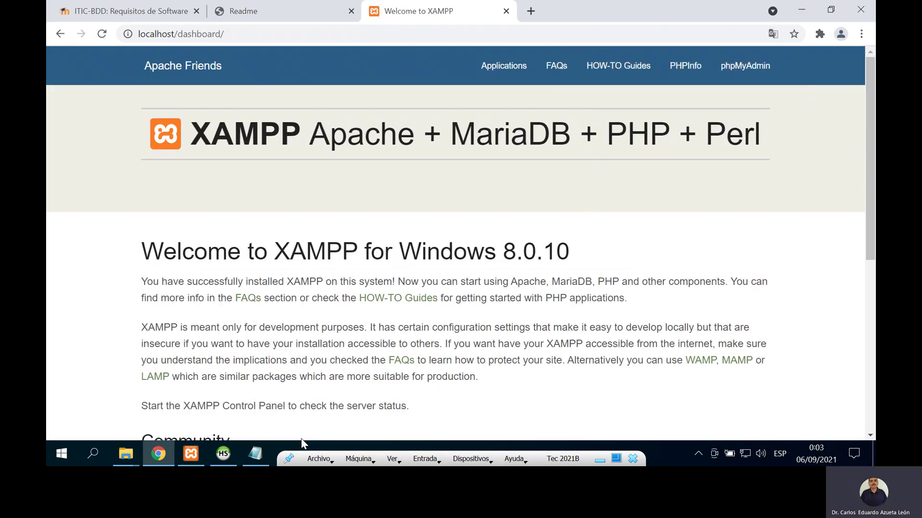
left_click(123, 461)
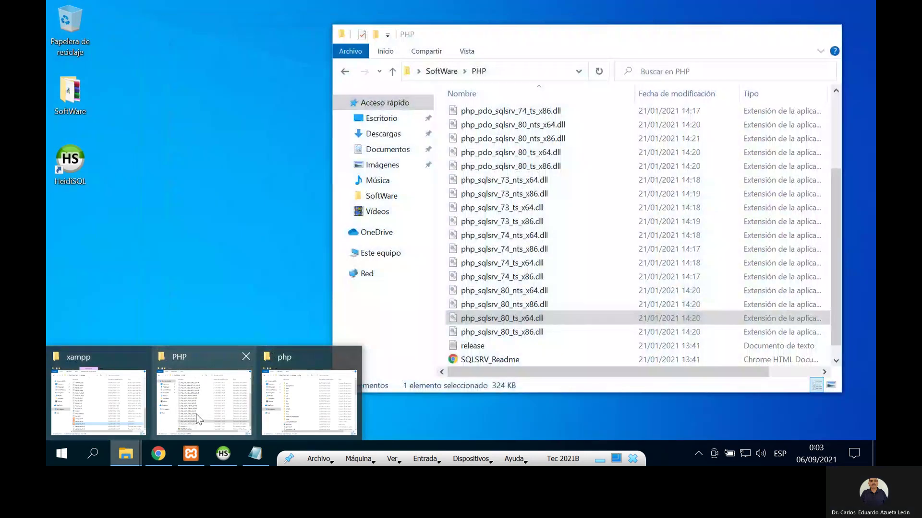
Step: Extract the Prueba archive in SoftWare with WinRAR into its own Prueba folder
left_click(193, 418)
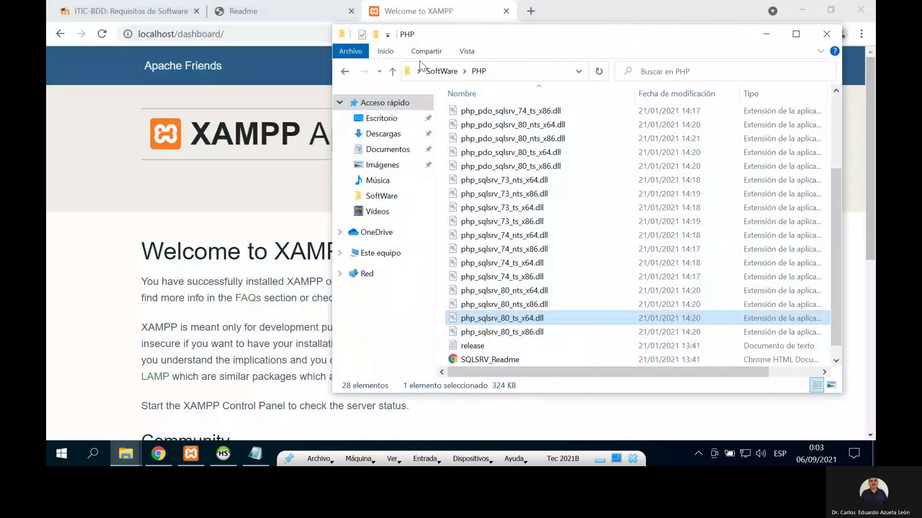
left_click(441, 71)
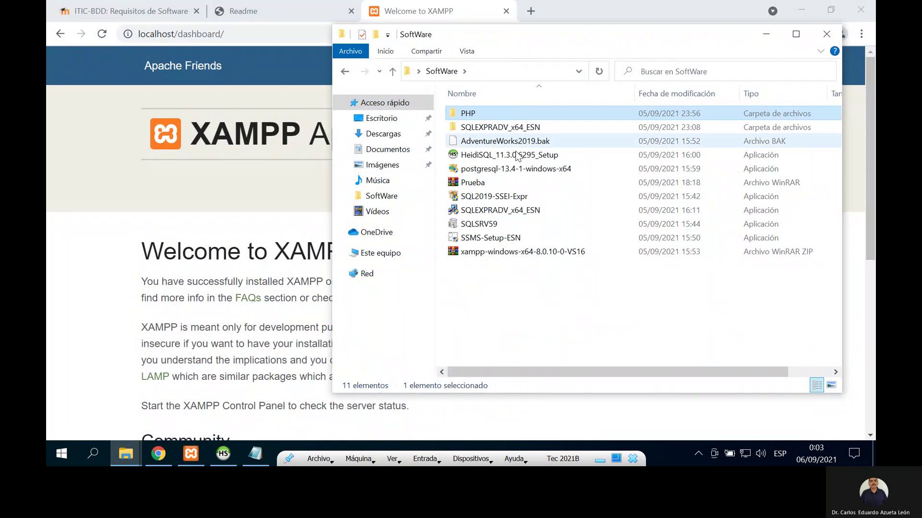
left_click(474, 185)
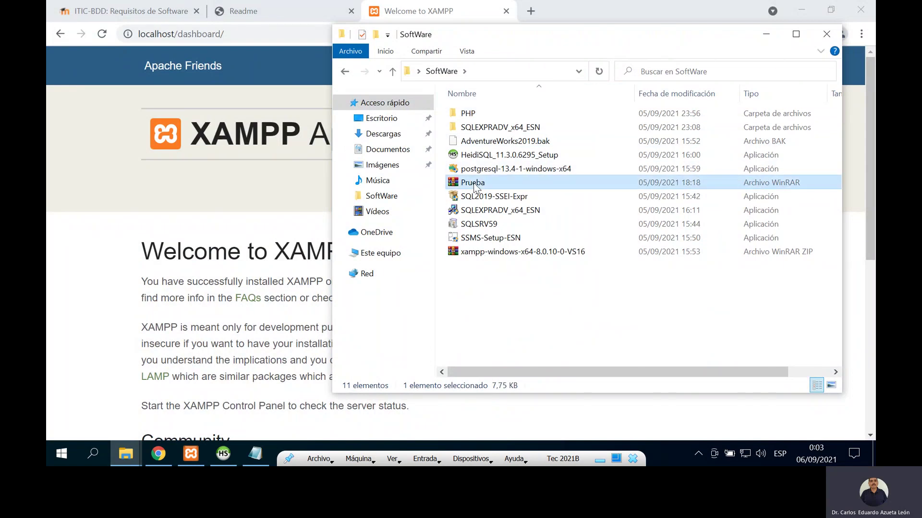
right_click(473, 185)
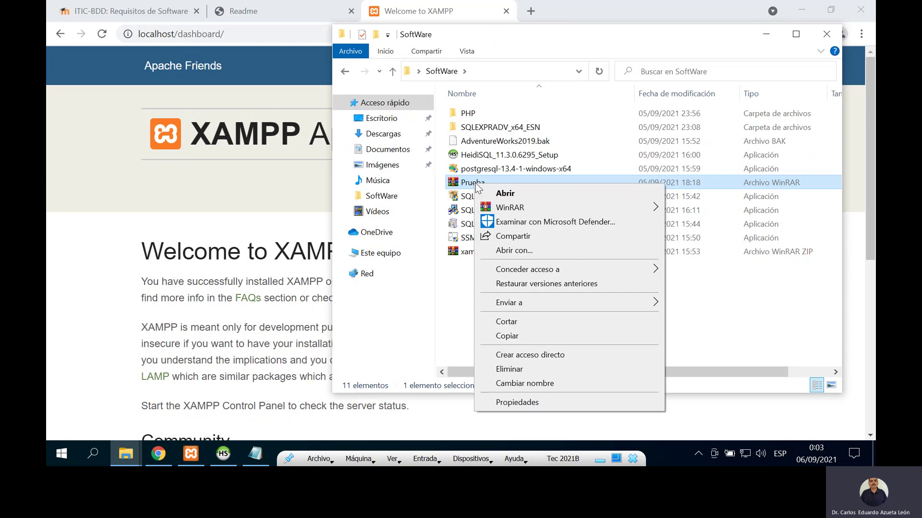
mouse_move(663, 207)
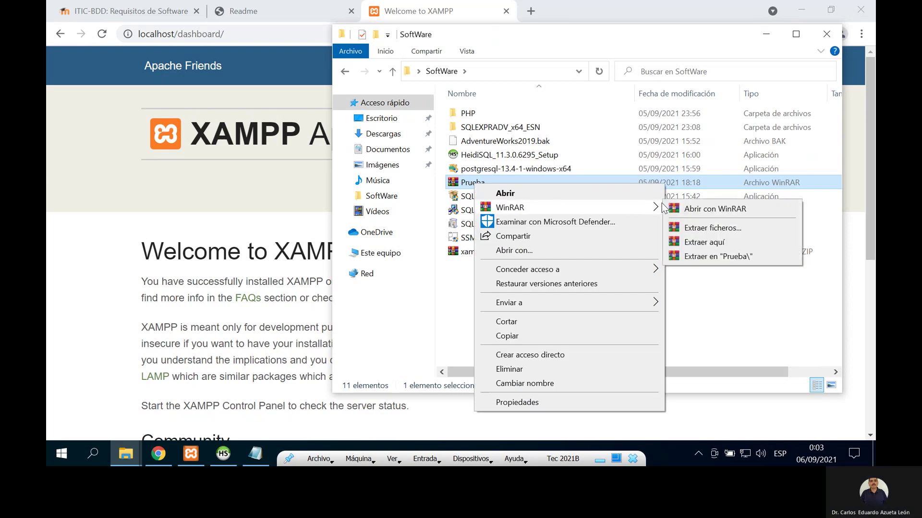
left_click(705, 258)
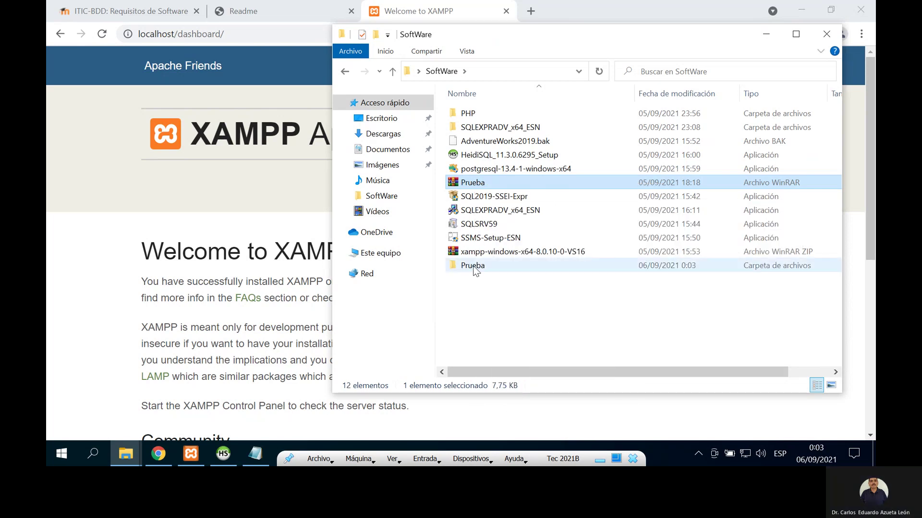
Step: Open the extracted Prueba folder, look inside centralizado, and select the centralizado folder
double_click(473, 266)
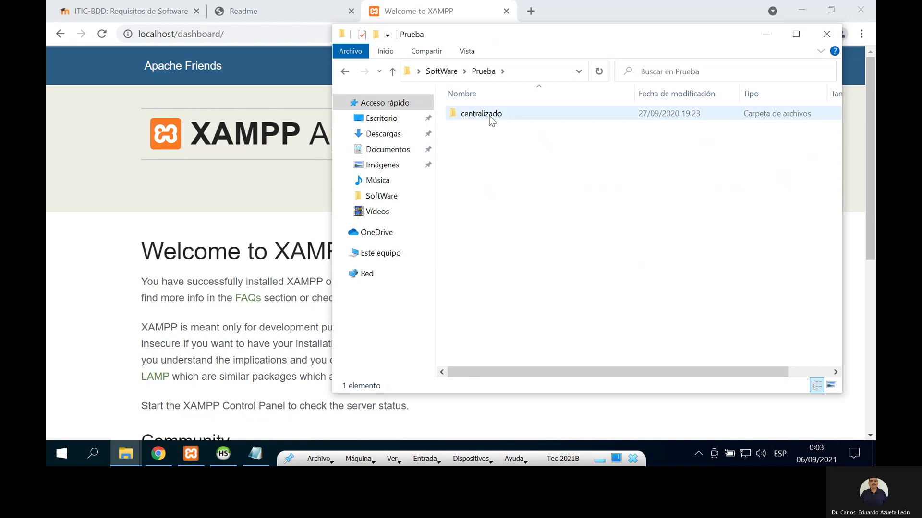
double_click(490, 117)
left_click(437, 71)
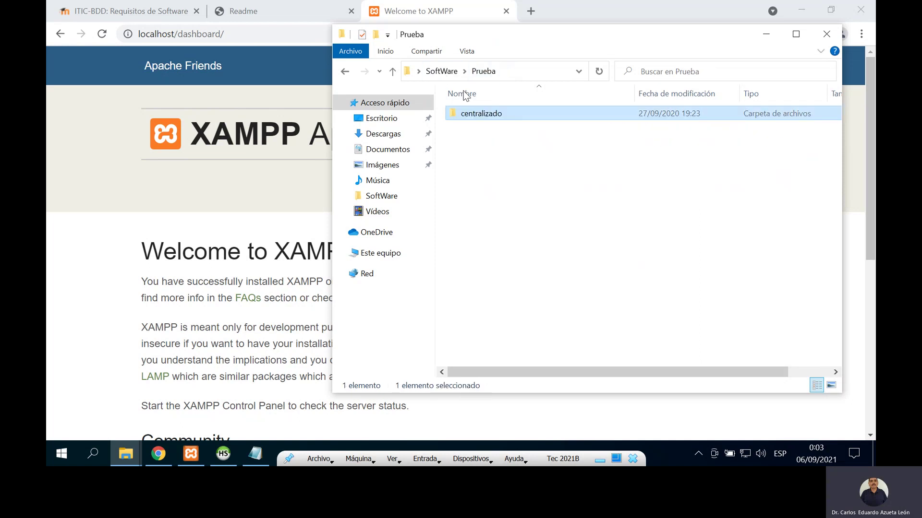
left_click(486, 117)
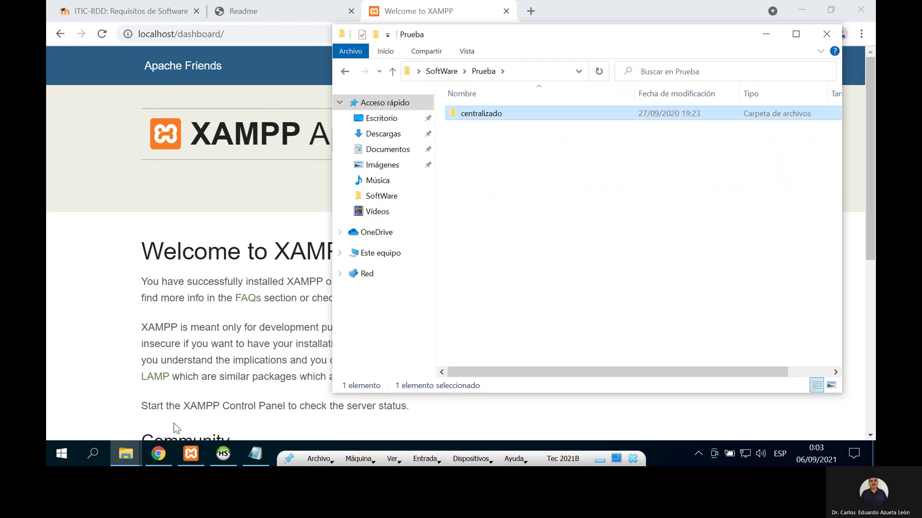
left_click(126, 454)
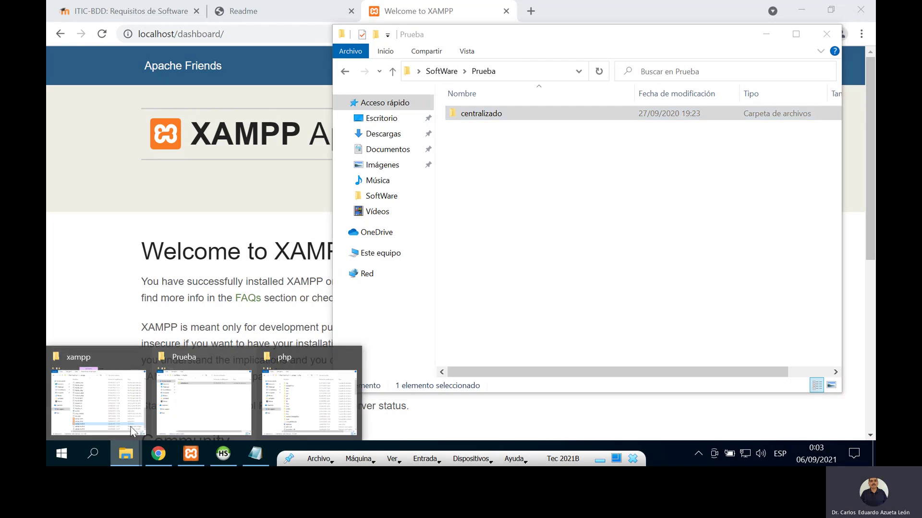
Step: Paste centralizado into xampp\htdocs and open its sql folder with the three chetumal3 scripts
left_click(137, 381)
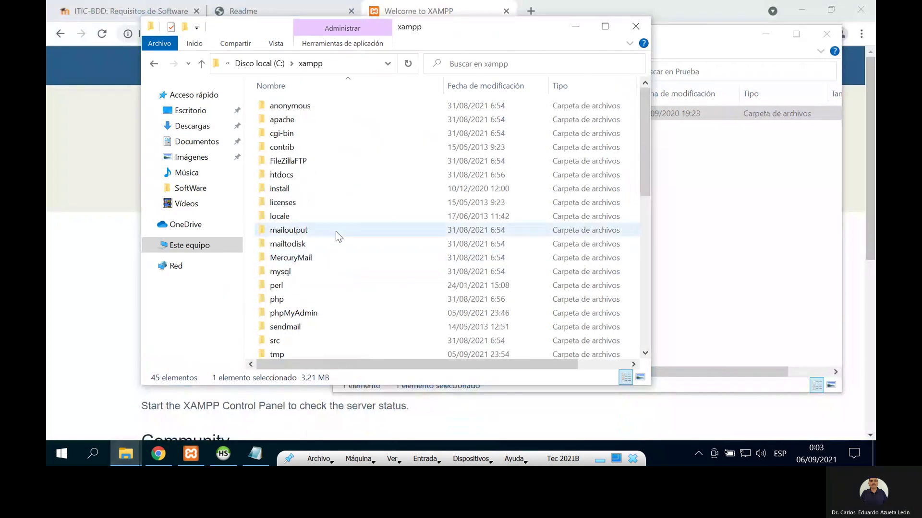
scroll(336, 232, "down", 4)
scroll(335, 230, "up", 4)
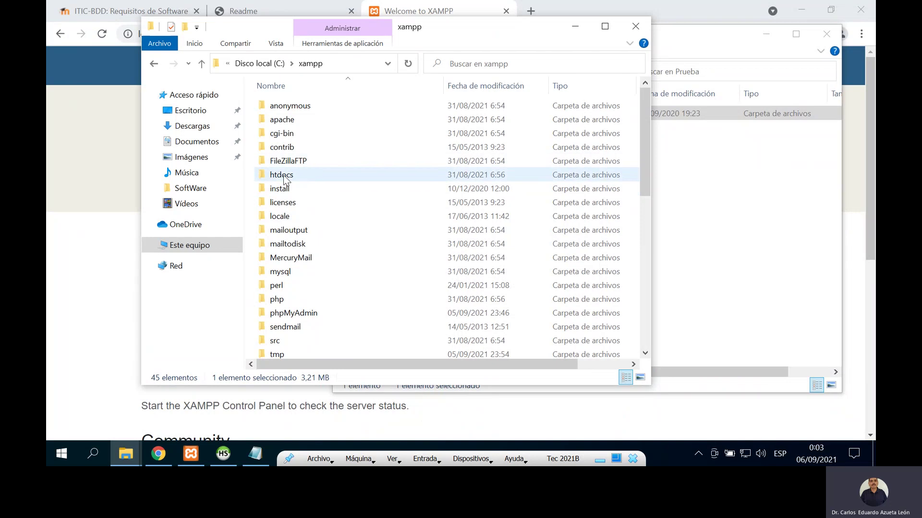
left_click(284, 176)
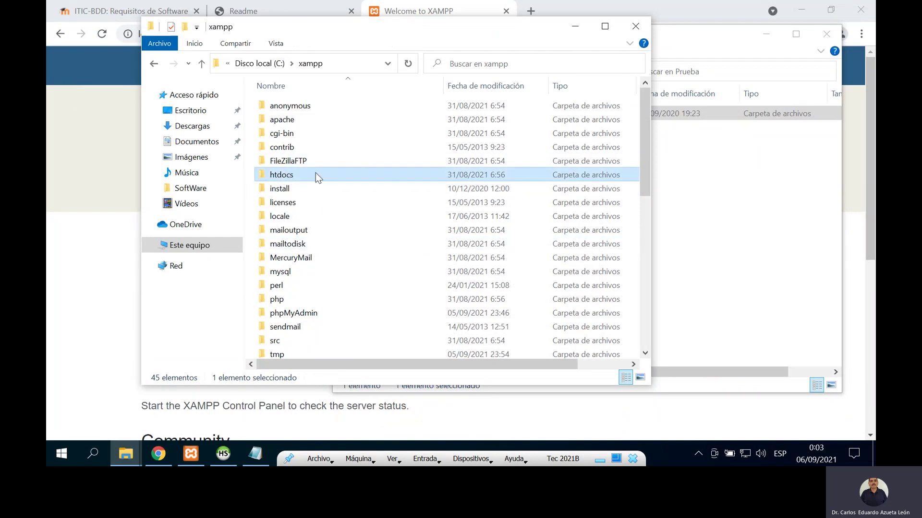
double_click(316, 175)
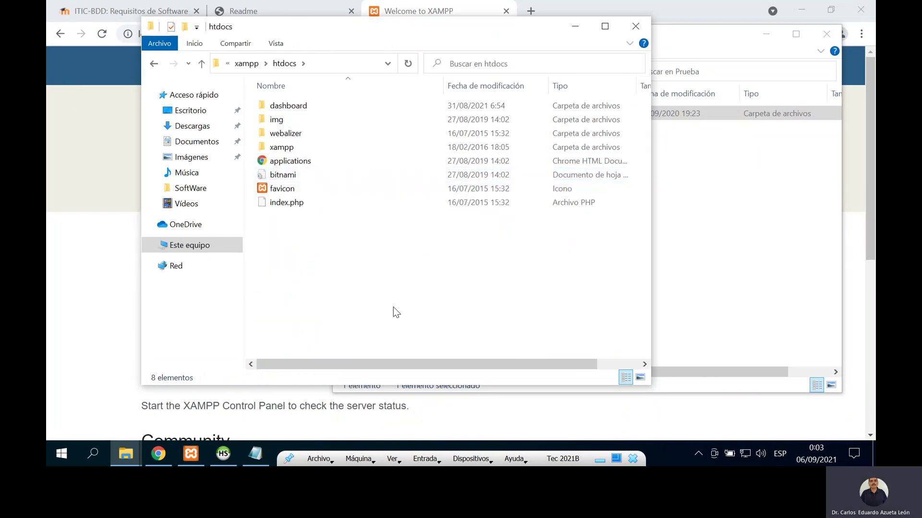
key("ctrl+v")
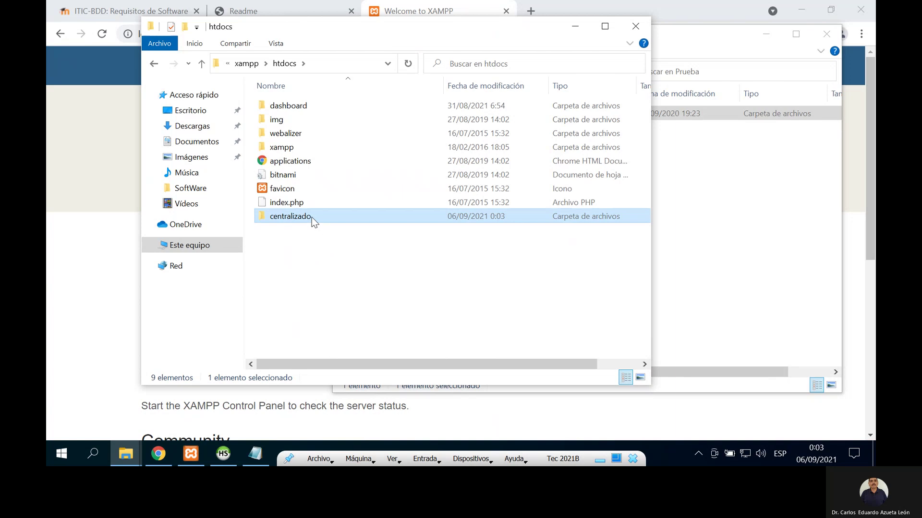
double_click(312, 217)
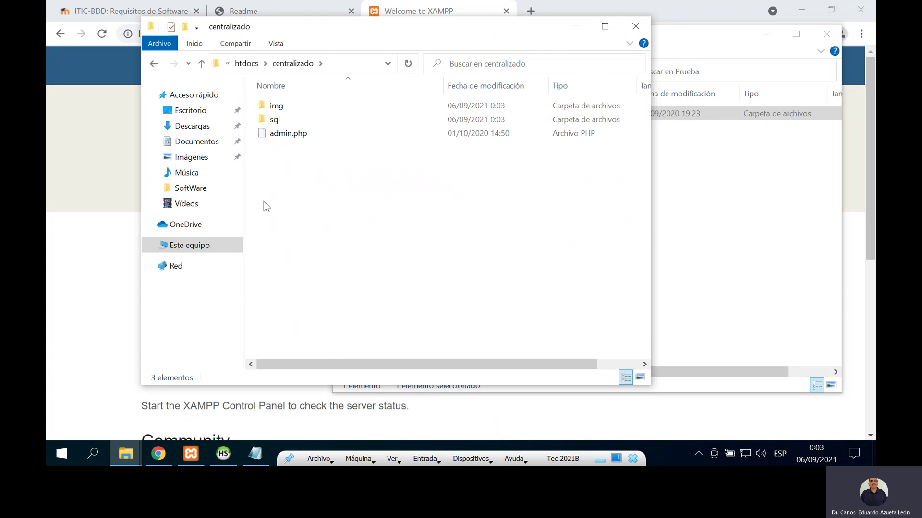
double_click(274, 124)
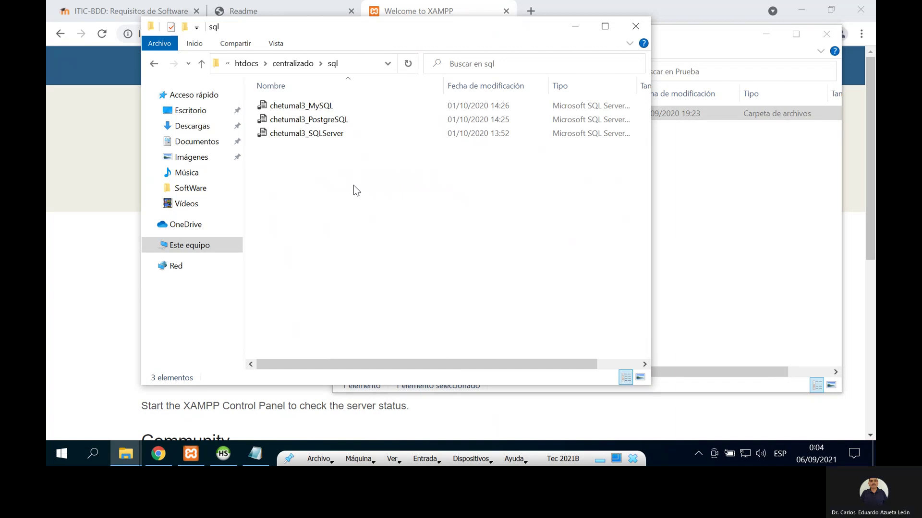
Step: Open chetumal3_MySQL in Notepad via Abrir con > Bloc de notas and copy all its SQL text
left_click(311, 107)
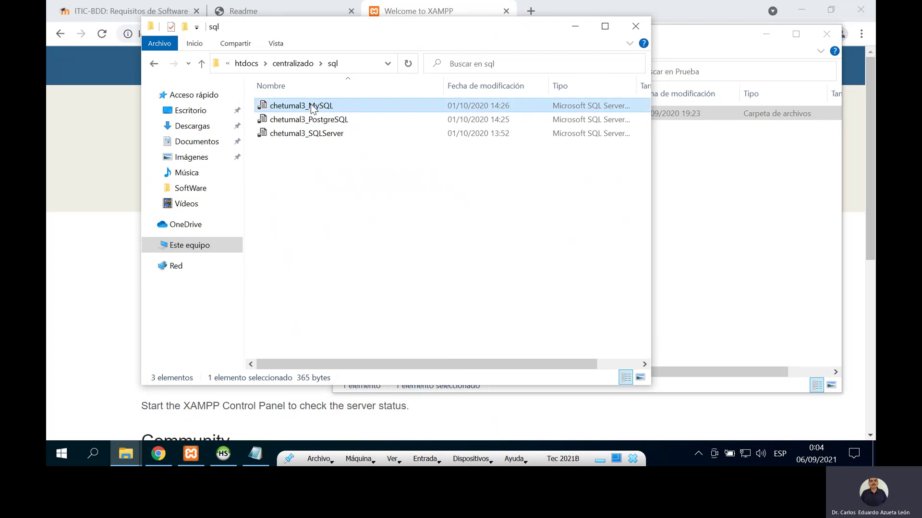
right_click(310, 105)
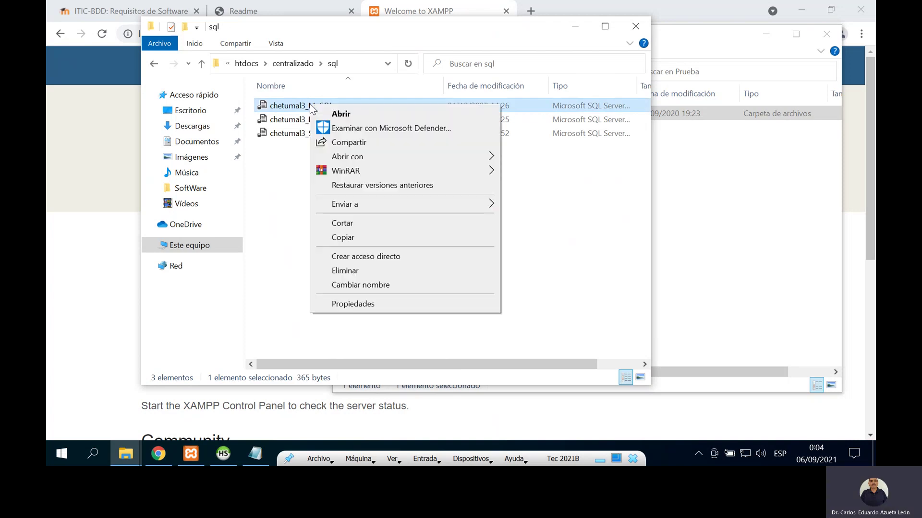
mouse_move(485, 158)
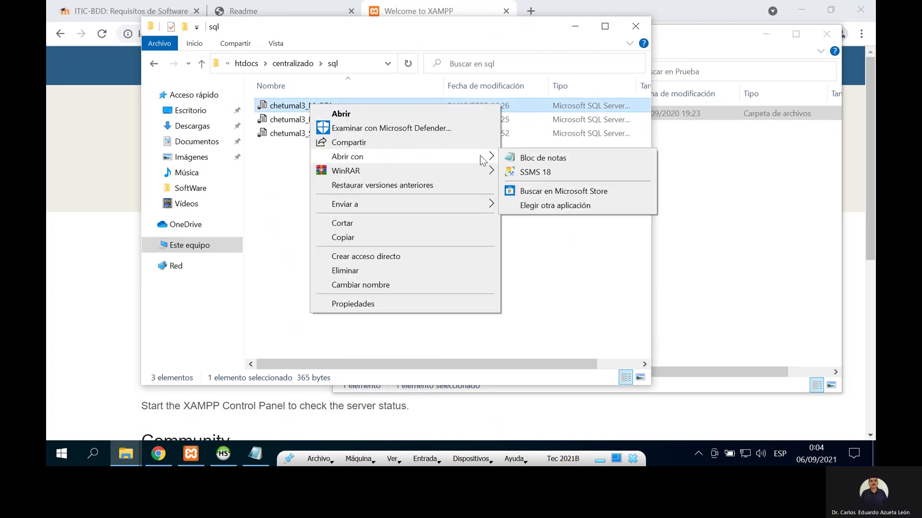
left_click(525, 159)
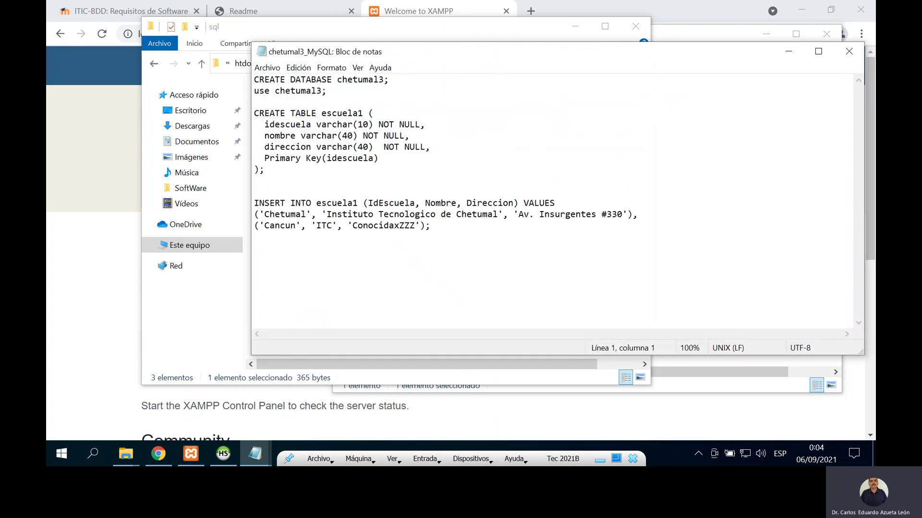
left_click_drag(256, 77, 496, 245)
key("ctrl+c")
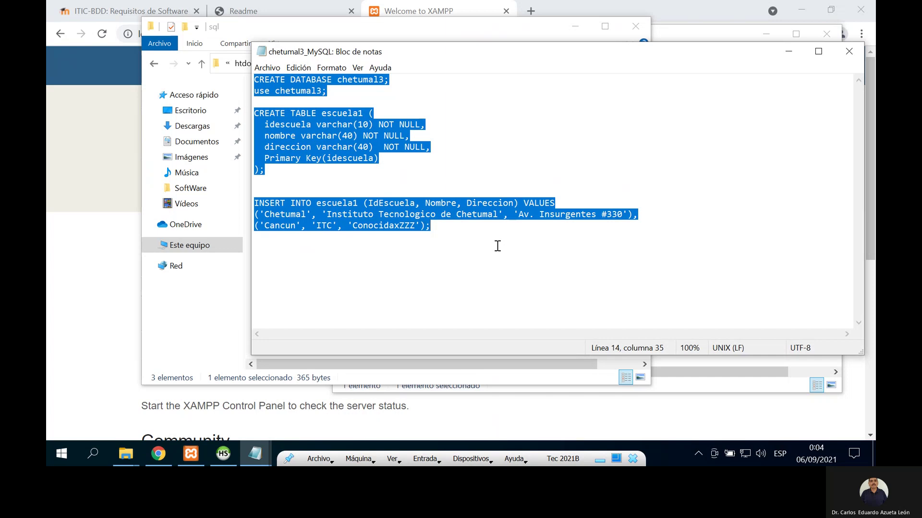
left_click(172, 1)
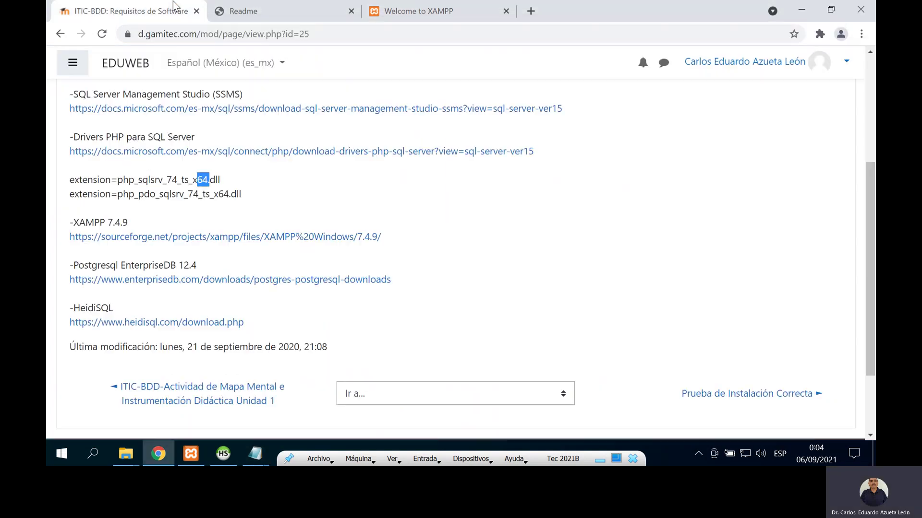
Step: Open phpMyAdmin from the XAMPP dashboard in a new browser tab
left_click(418, 16)
right_click(747, 72)
left_click(747, 75)
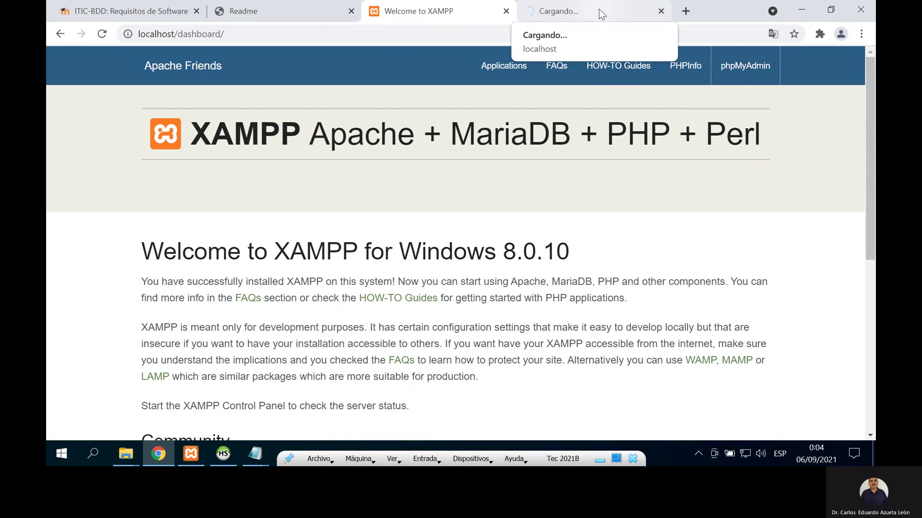
left_click(598, 9)
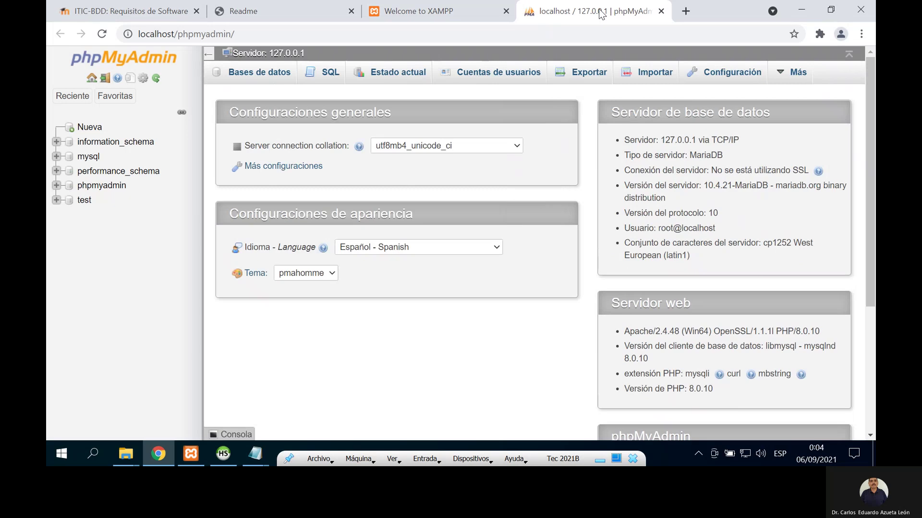
Step: Paste the chetumal3 MySQL script into the server's SQL page and run it with Continuar
left_click(329, 77)
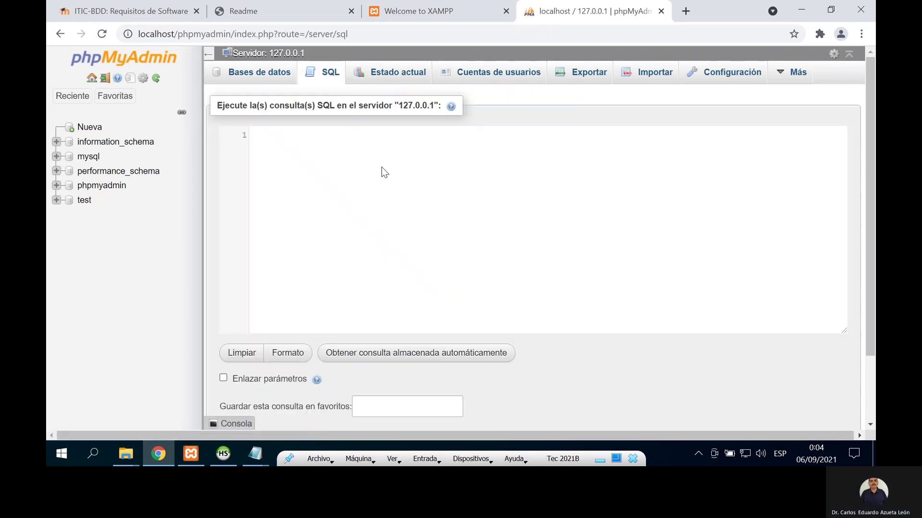
key("ctrl+v")
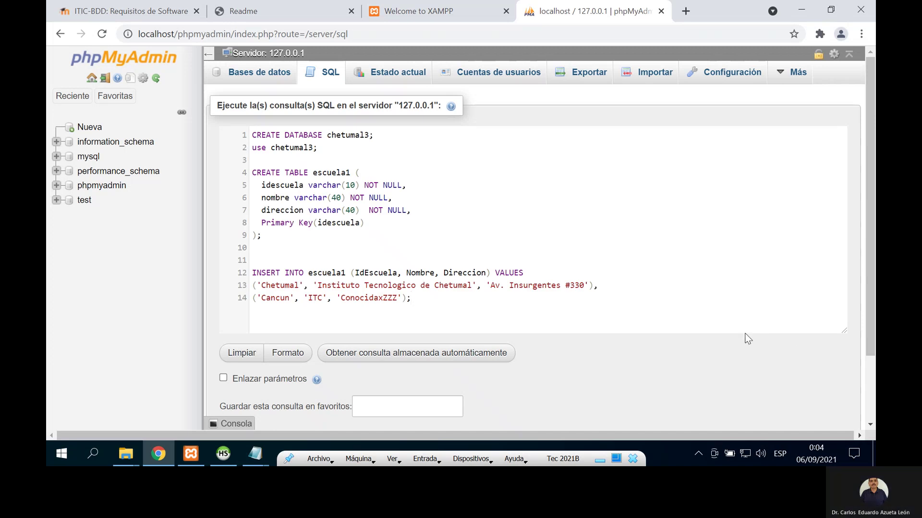
scroll(715, 367, "down", 2)
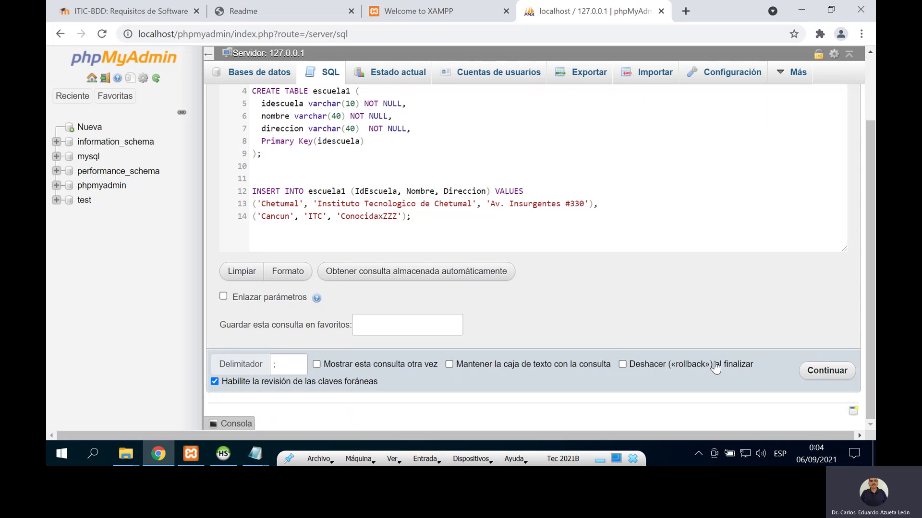
left_click(836, 374)
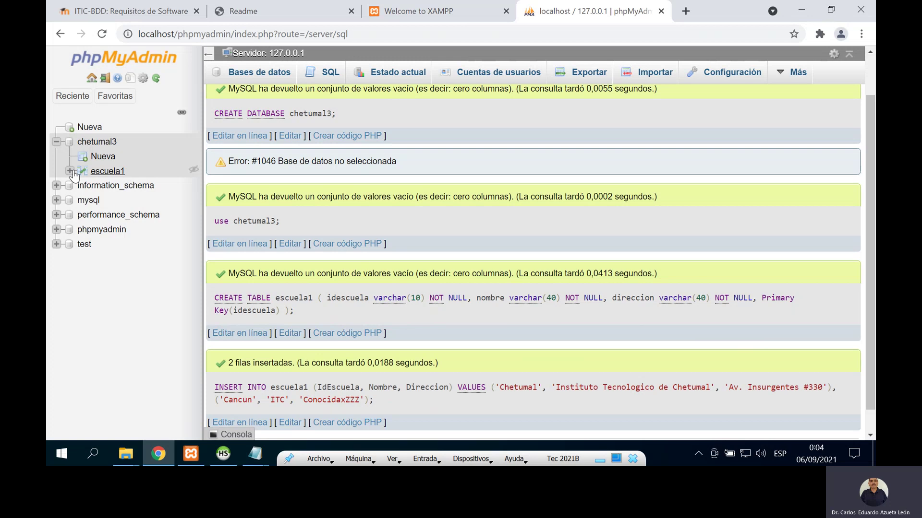
Step: Expand chetumal3 and browse escuela1, showing the Cancun/ITC and Chetumal rows
left_click(58, 143)
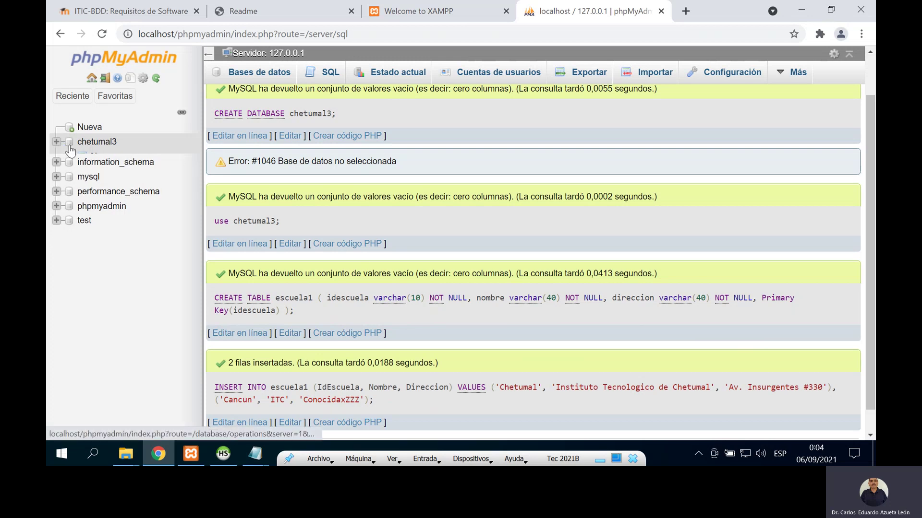
left_click(96, 143)
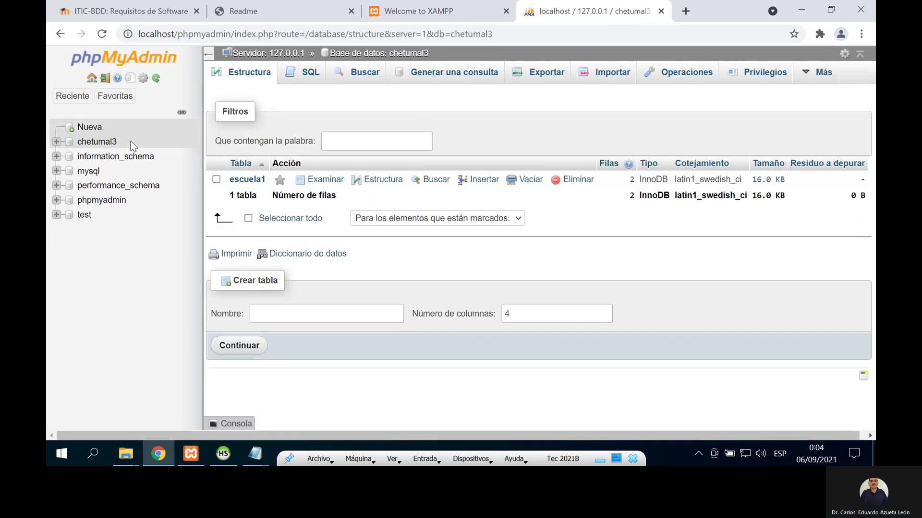
left_click(56, 142)
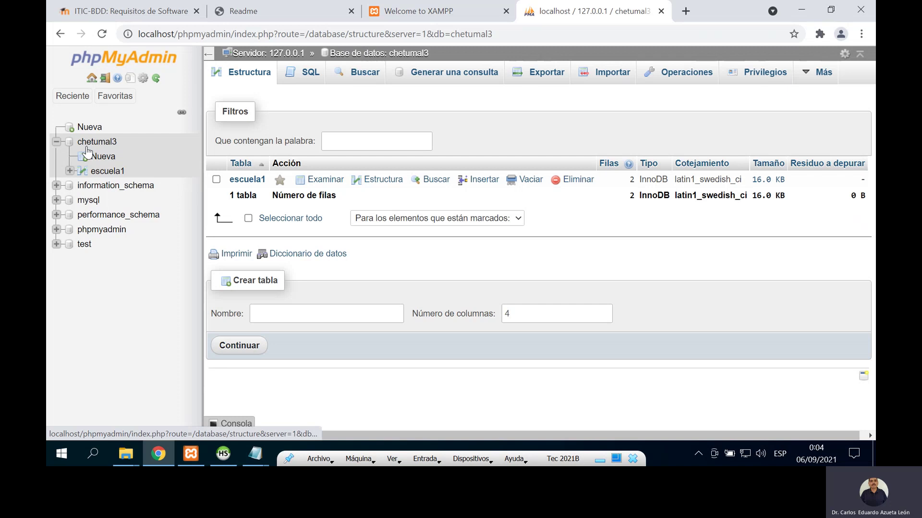
left_click(101, 172)
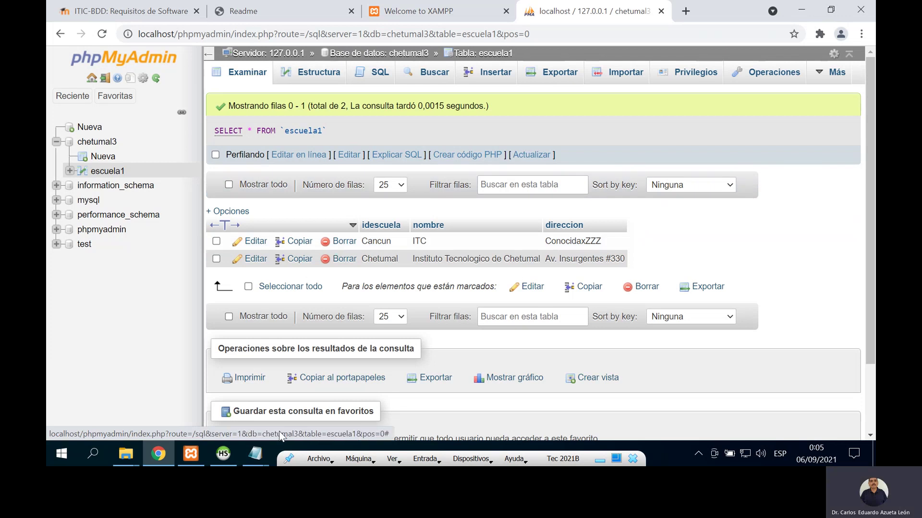
left_click(124, 456)
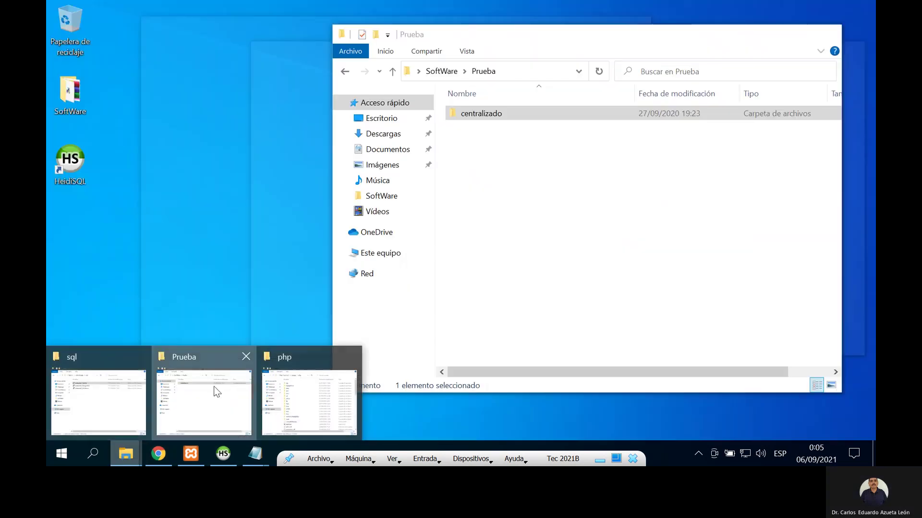
Step: Select the chetumal3_PostgreSQL script file in the sql folder window
left_click(223, 382)
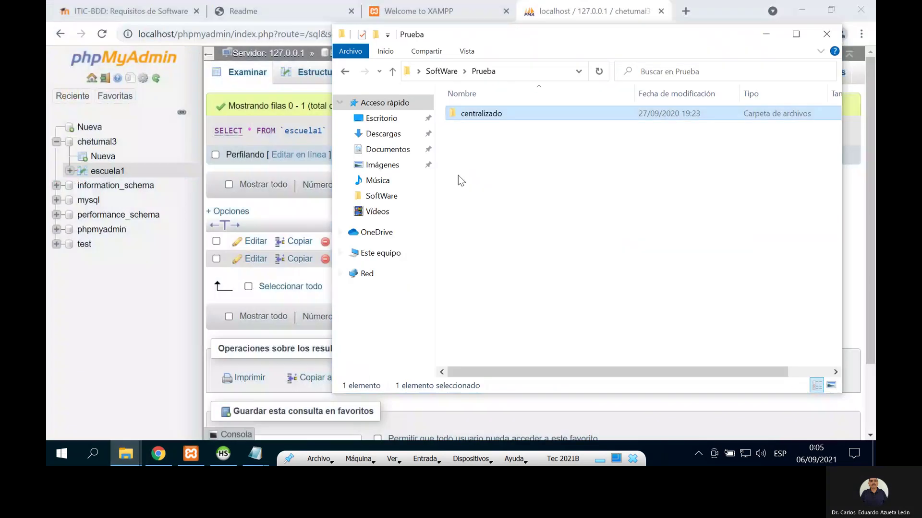
left_click(126, 455)
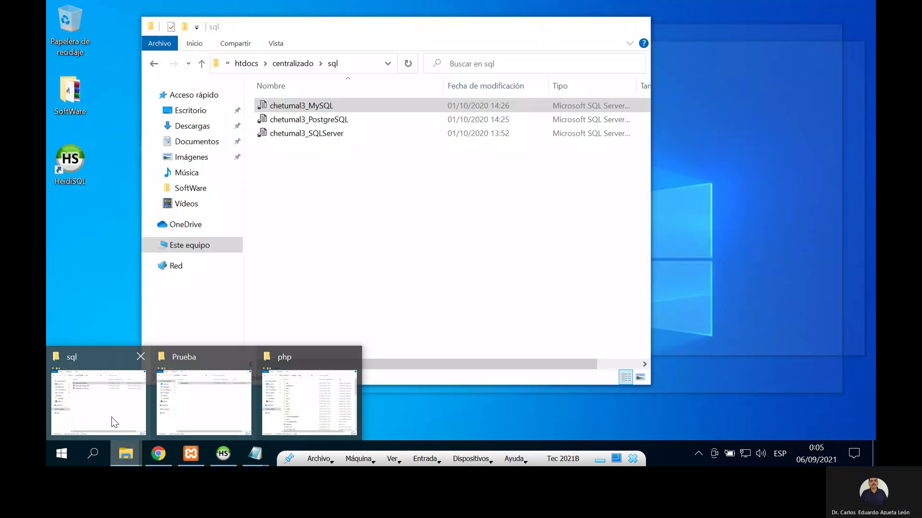
left_click(121, 408)
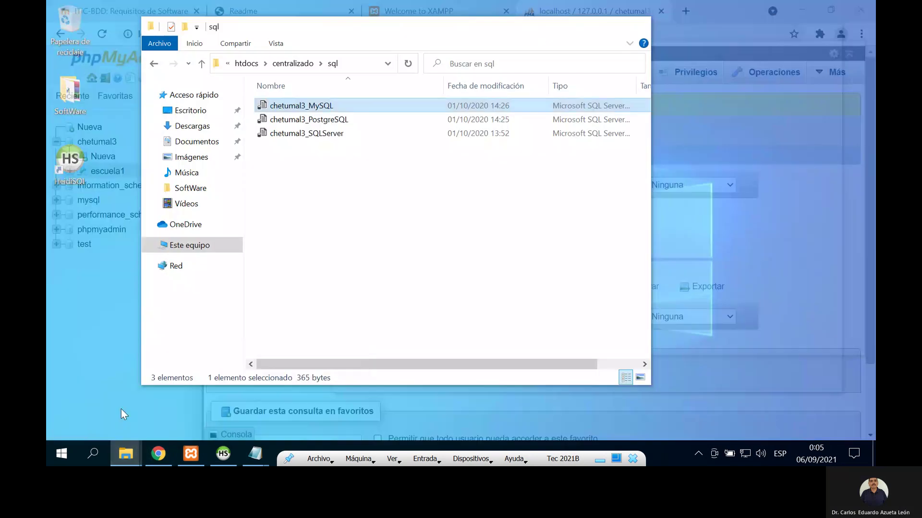
left_click(306, 123)
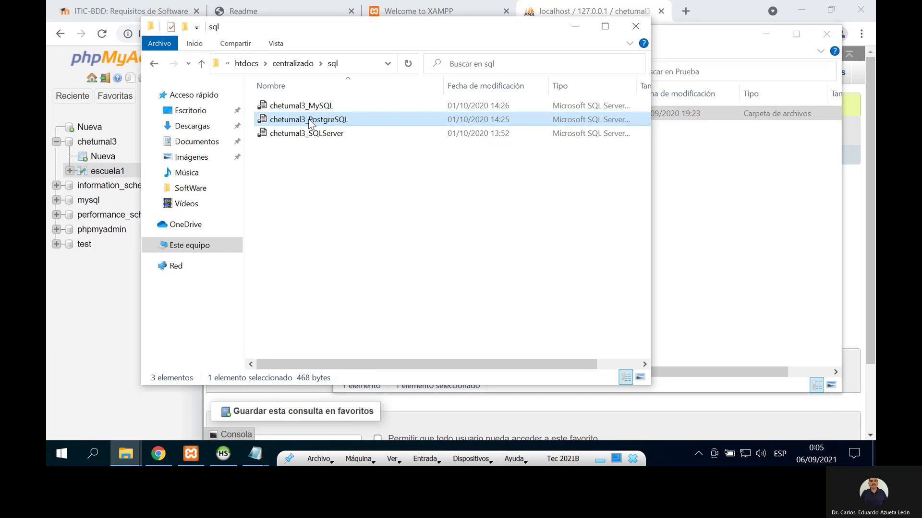
Step: Launch pgAdmin 4 from the PostgreSQL 13 group in the Start menu
left_click(57, 453)
scroll(162, 346, "down", 12)
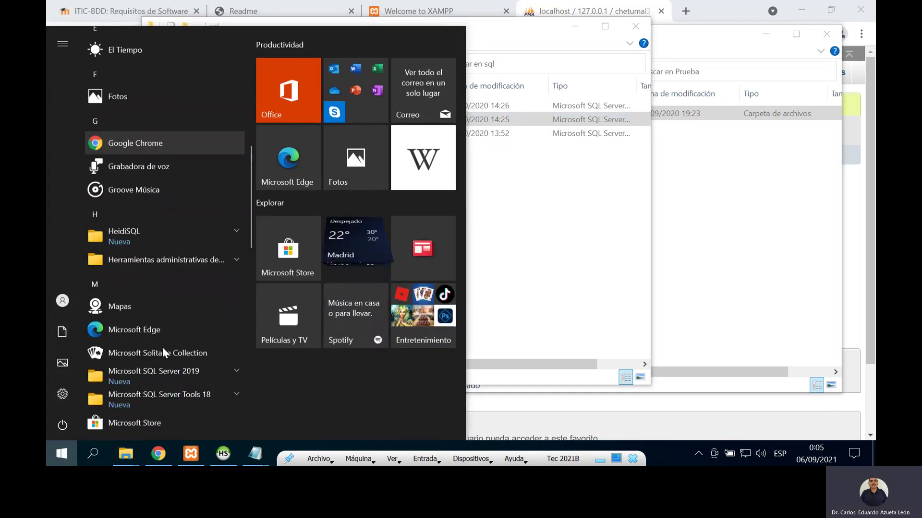
scroll(162, 347, "down", 10)
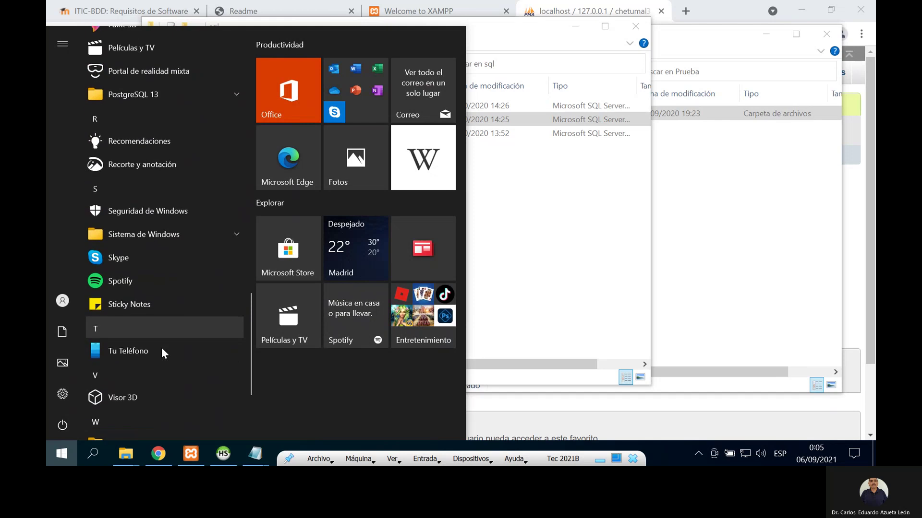
scroll(161, 347, "up", 5)
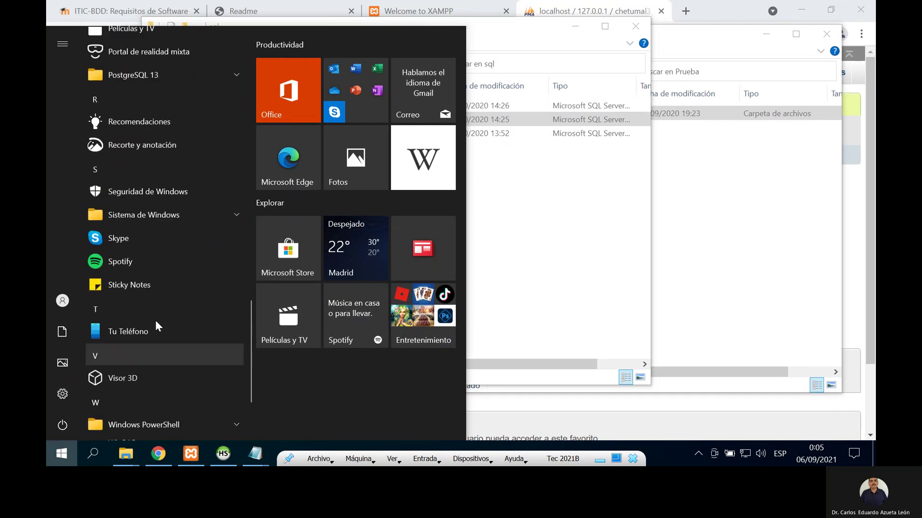
scroll(159, 224, "up", 3)
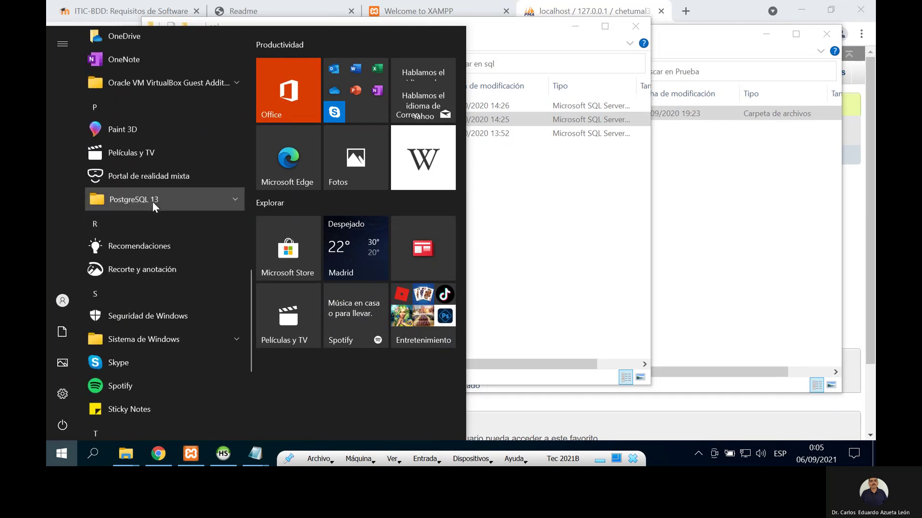
left_click(151, 201)
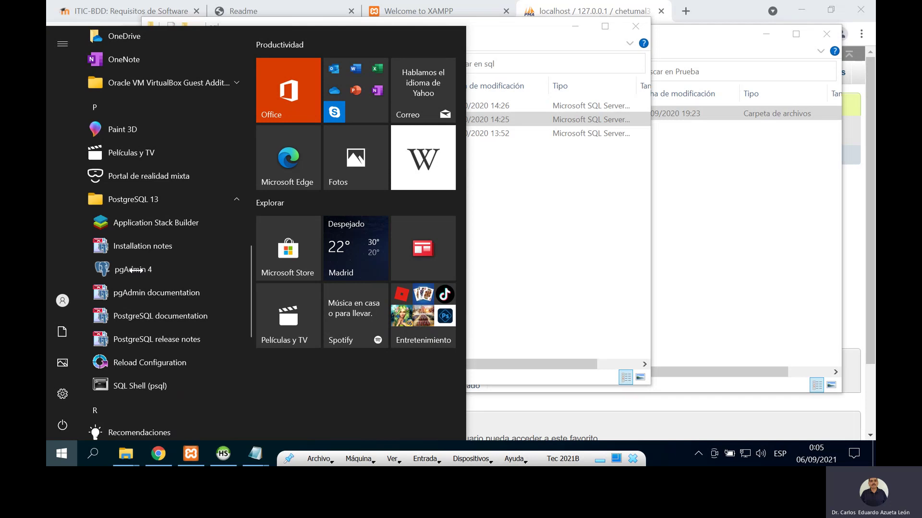
left_click(136, 270)
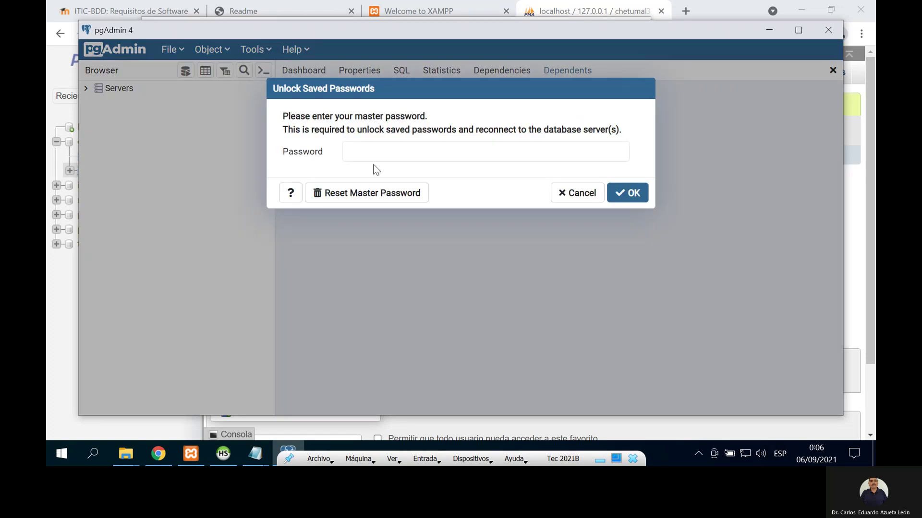
Step: Submit the master password, connect to PostgreSQL 13 and expand its Databases node
left_click(379, 152)
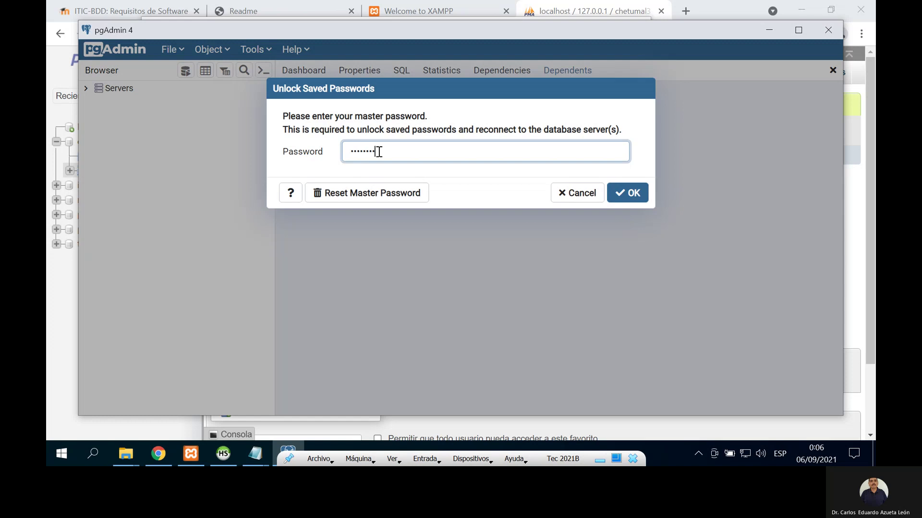
key("Return")
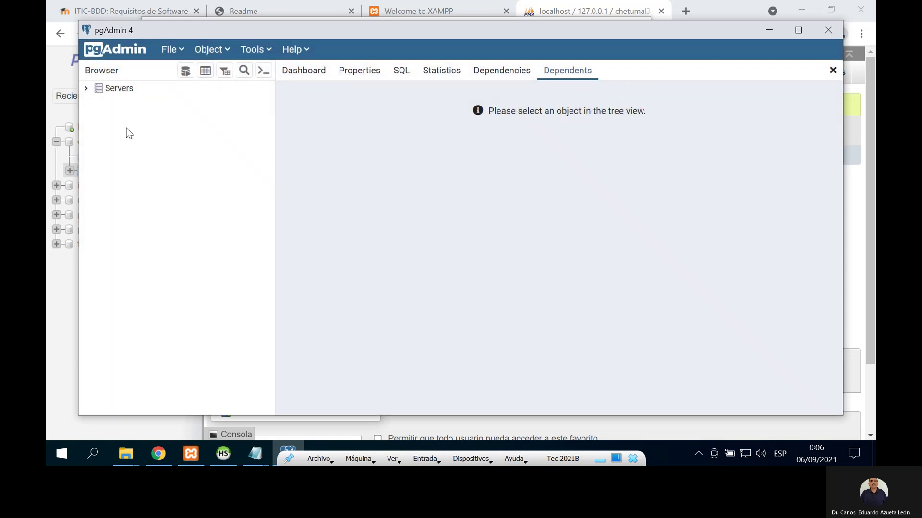
left_click(94, 90)
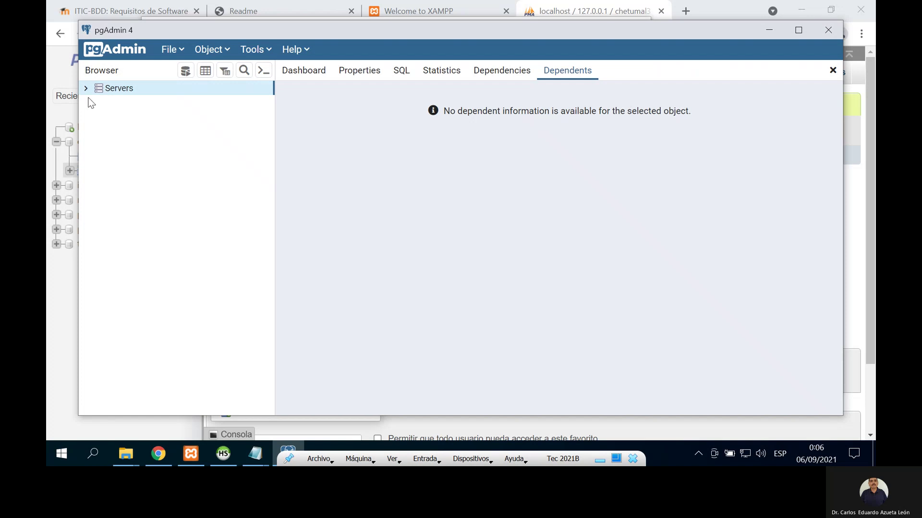
left_click(86, 87)
left_click(99, 103)
left_click(112, 117)
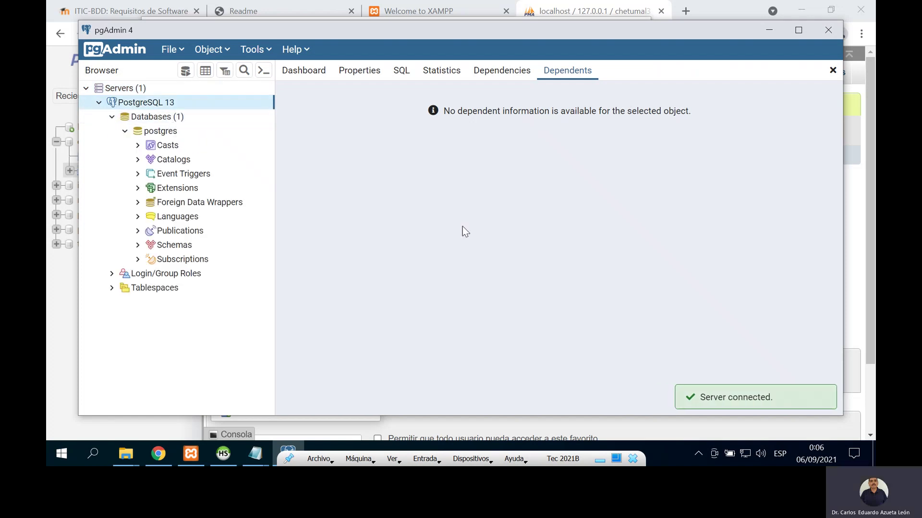
left_click(131, 452)
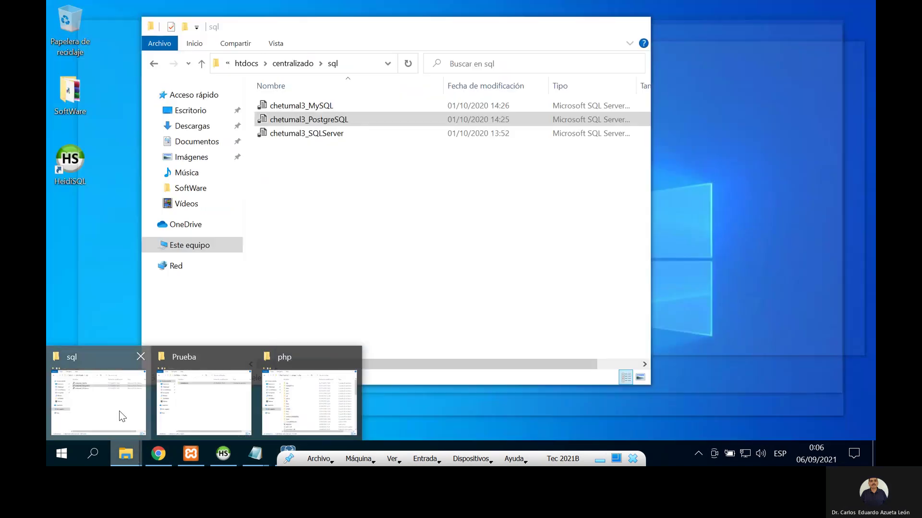
Step: Open chetumal3_PostgreSQL in Notepad and copy its CREATE DATABASE chetumal3; line
left_click(119, 411)
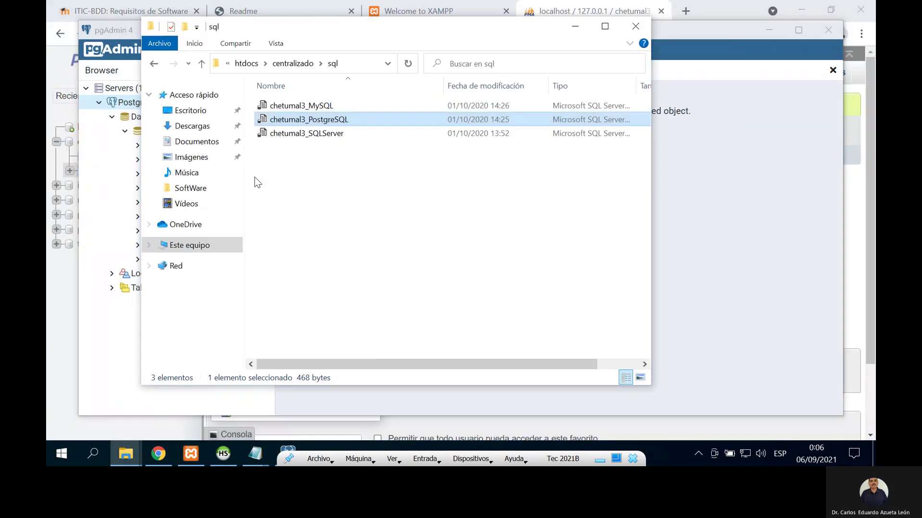
right_click(301, 118)
mouse_move(463, 171)
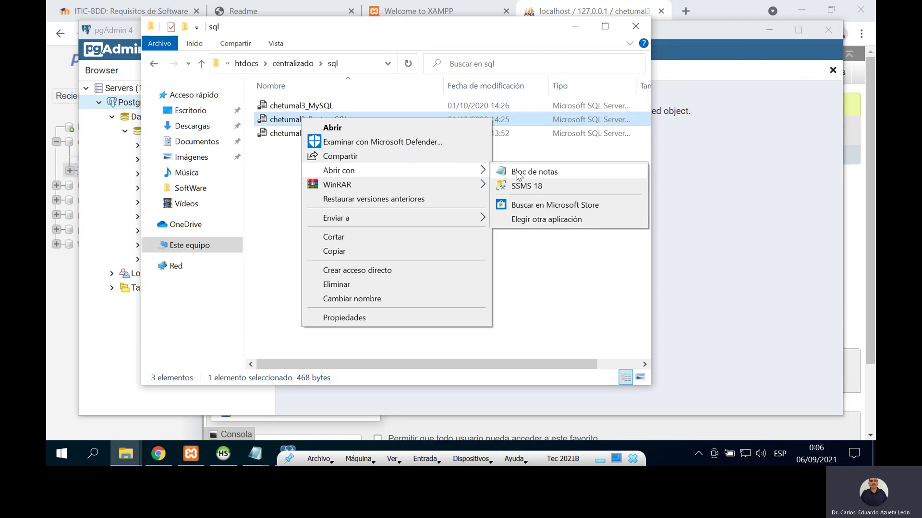
left_click(523, 172)
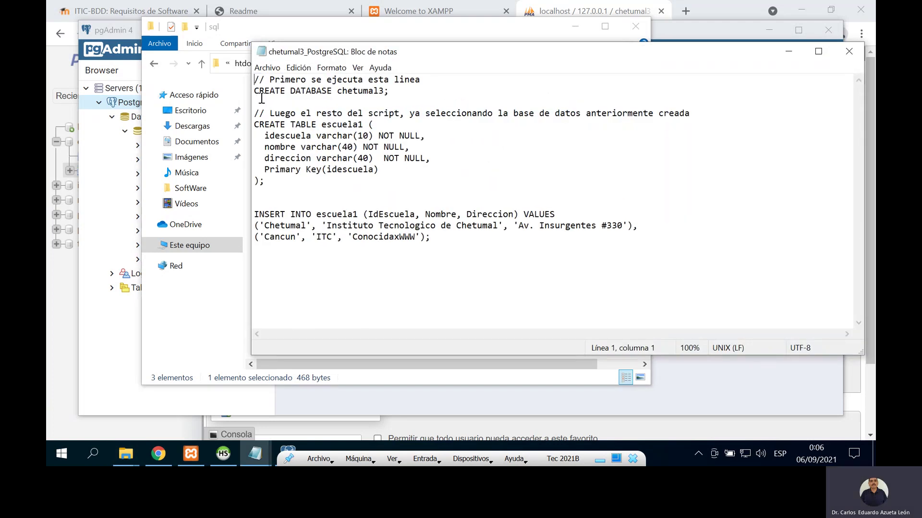
left_click_drag(254, 92, 414, 91)
key("ctrl+c")
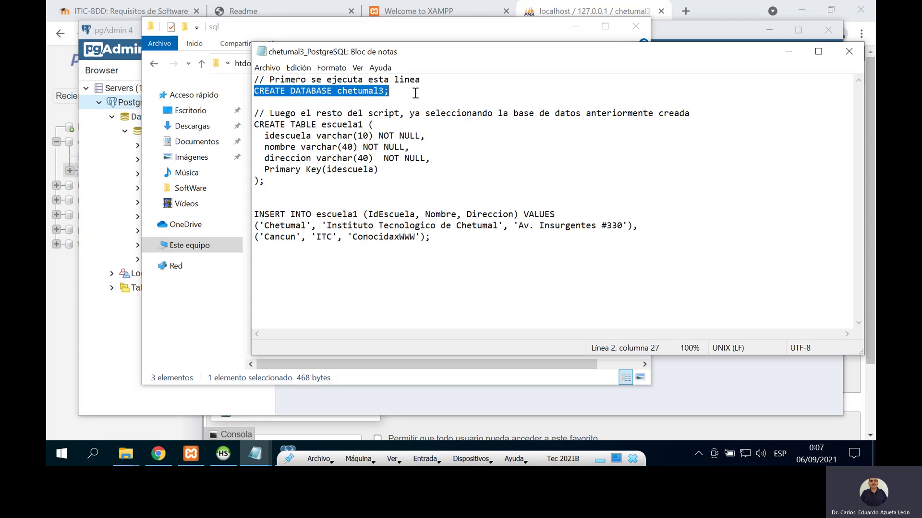
left_click(135, 30)
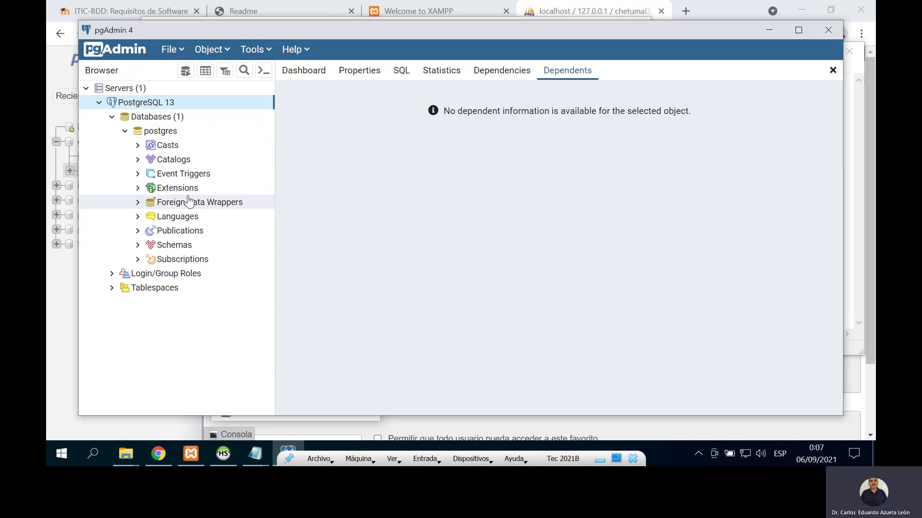
Step: Run CREATE DATABASE chetumal3; in a Query Tool opened on the postgres database
left_click(164, 132)
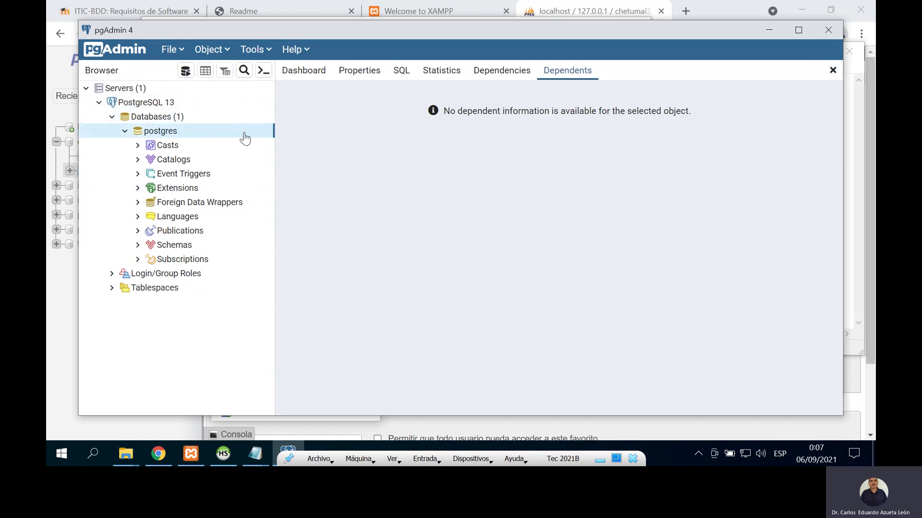
left_click(265, 53)
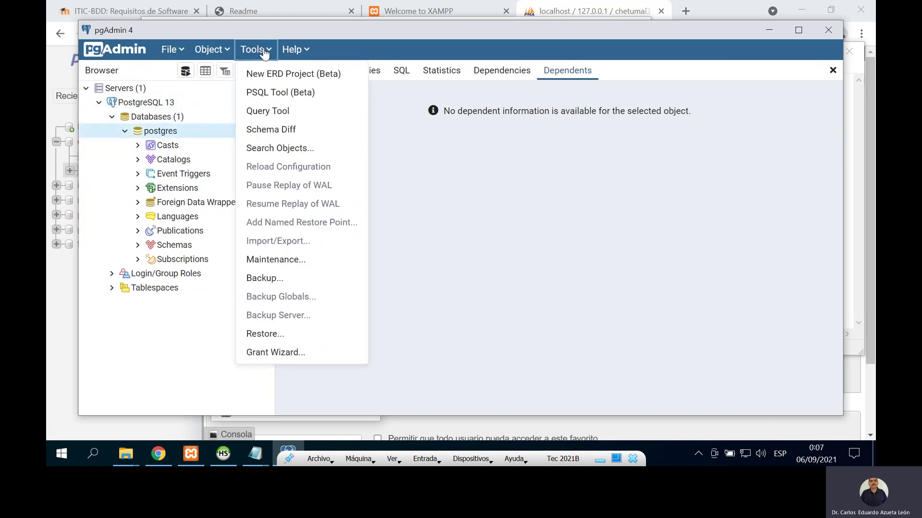
left_click(285, 111)
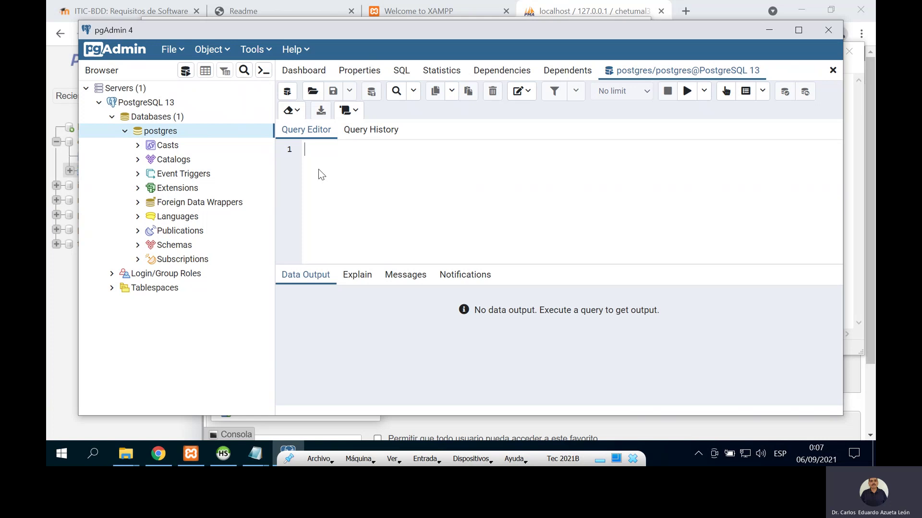
key("ctrl+v")
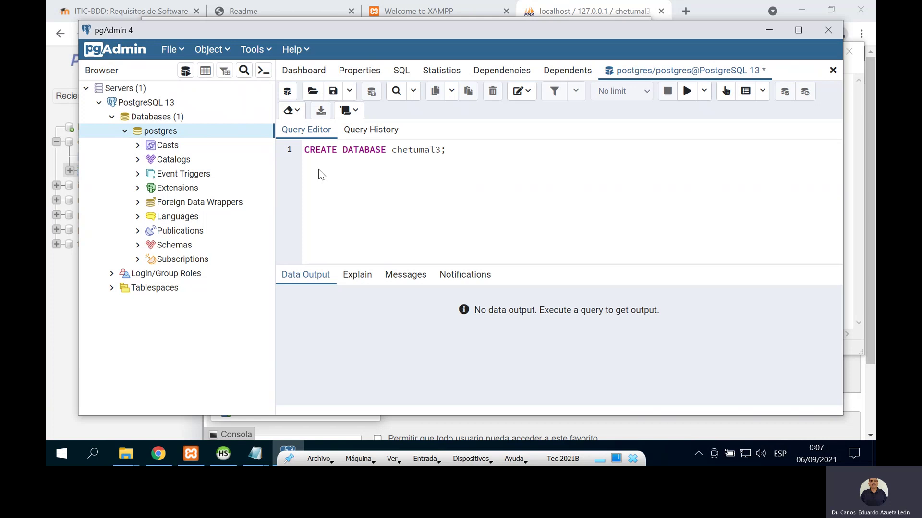
left_click(687, 92)
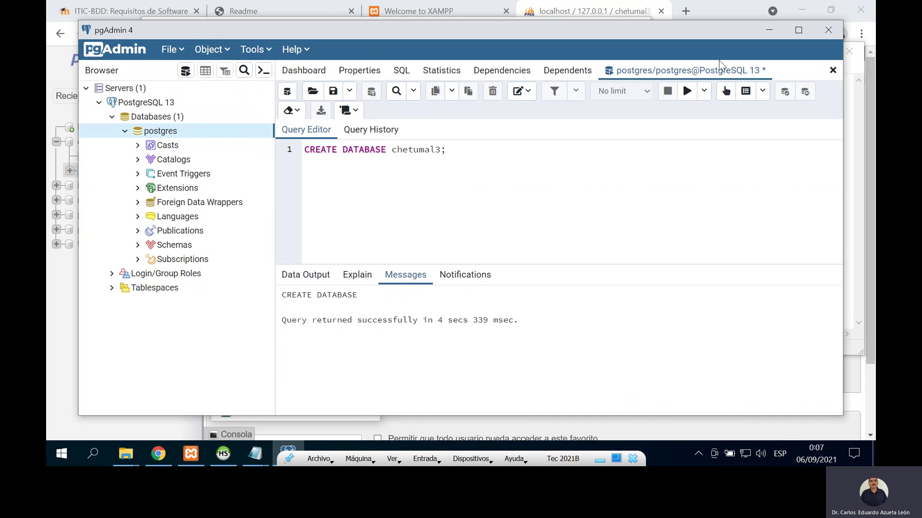
Step: Close the query tab without saving and refresh the Databases list
left_click(834, 72)
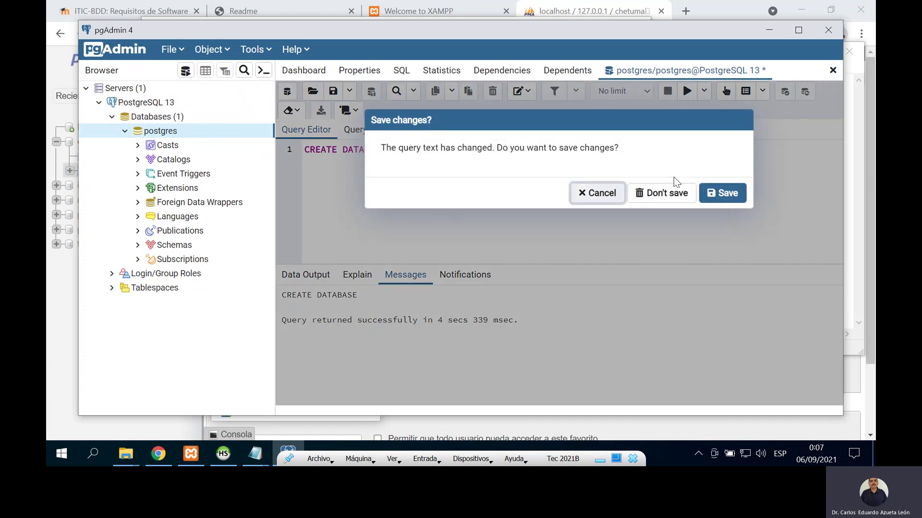
left_click(599, 193)
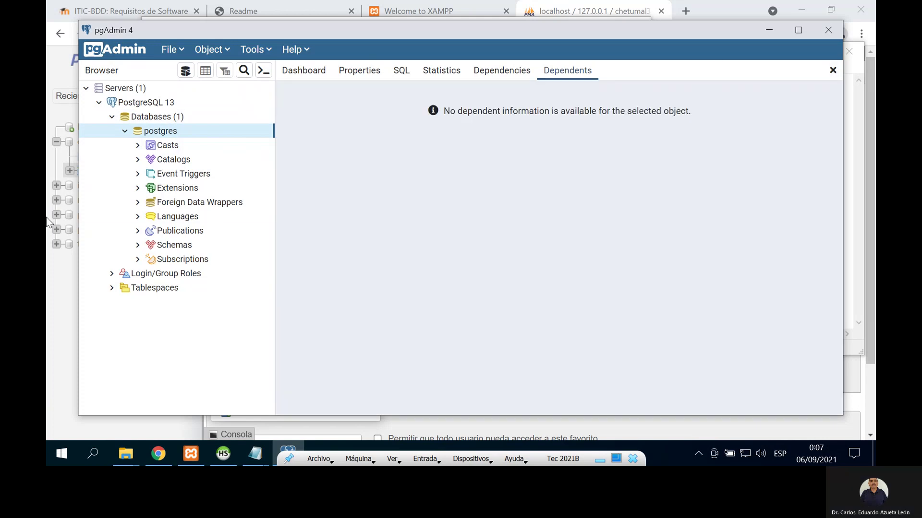
left_click(126, 132)
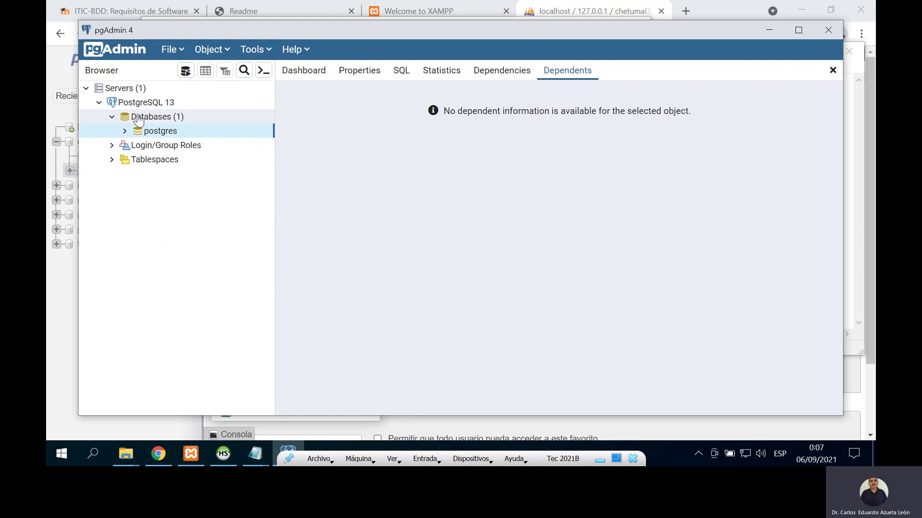
right_click(144, 118)
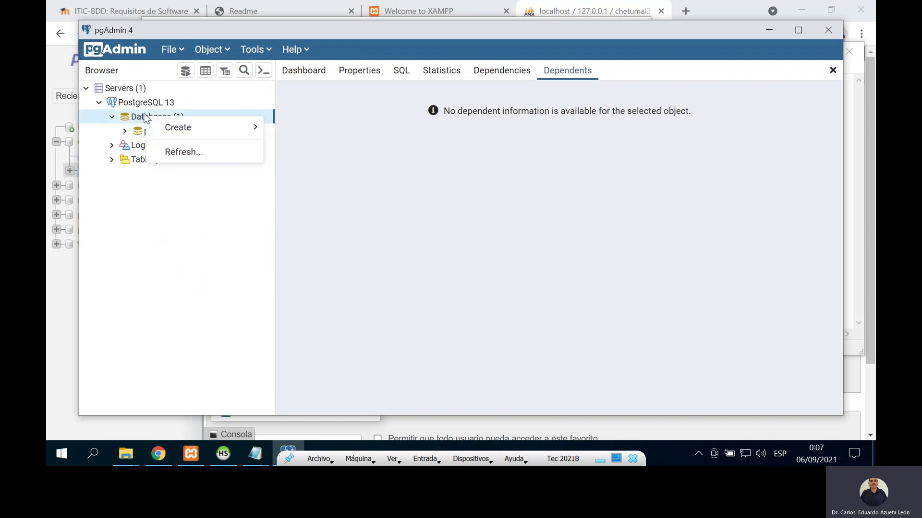
left_click(174, 151)
Step: Connect to the new chetumal3 database and bring the chetumal3_PostgreSQL Notepad window forward
left_click(111, 117)
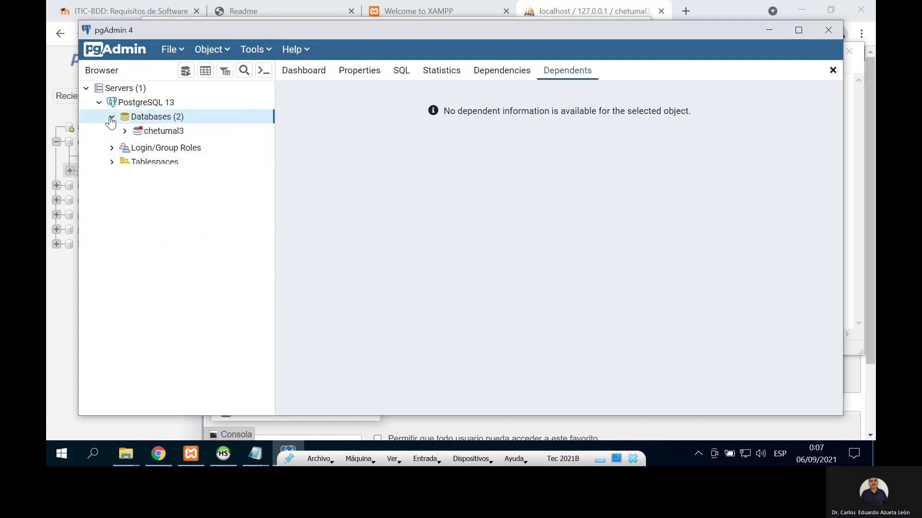
left_click(166, 132)
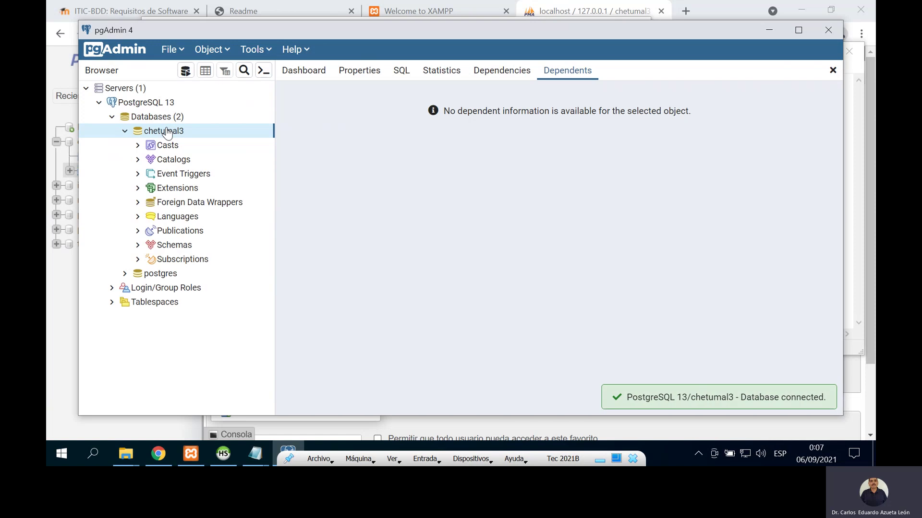
left_click(126, 131)
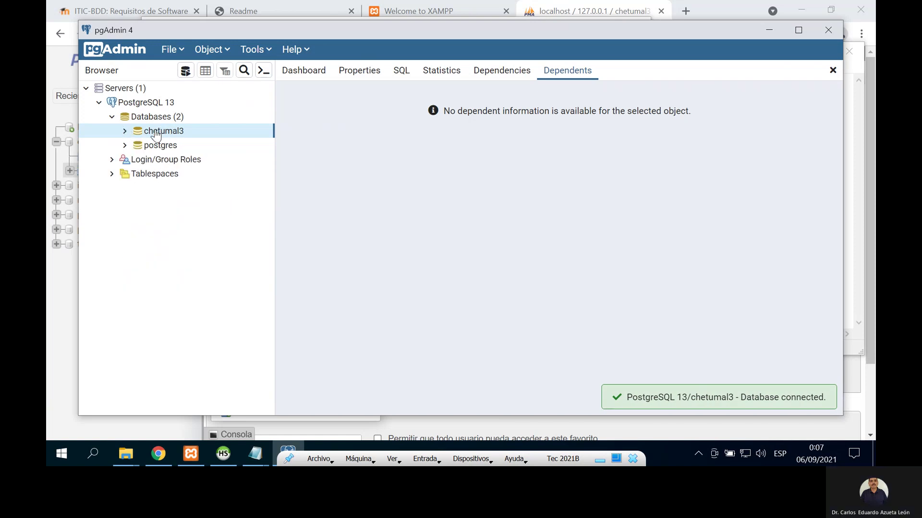
left_click(126, 132)
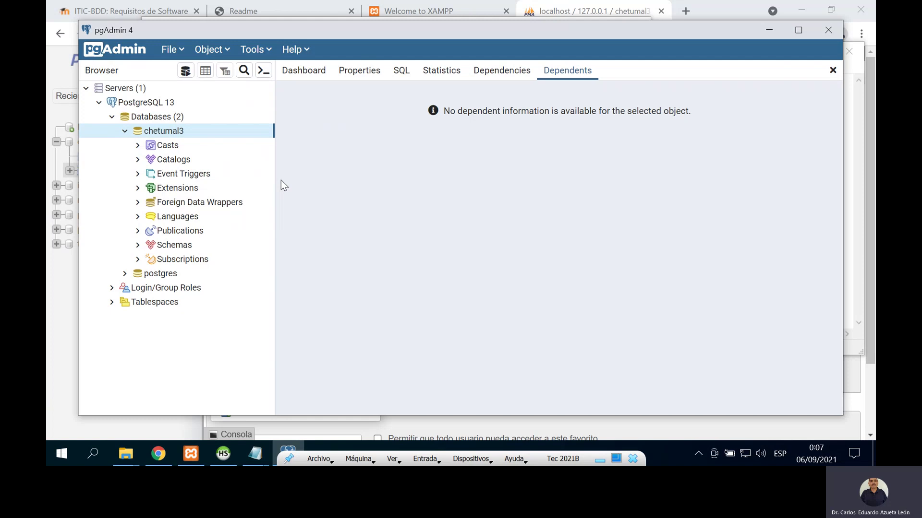
left_click(254, 453)
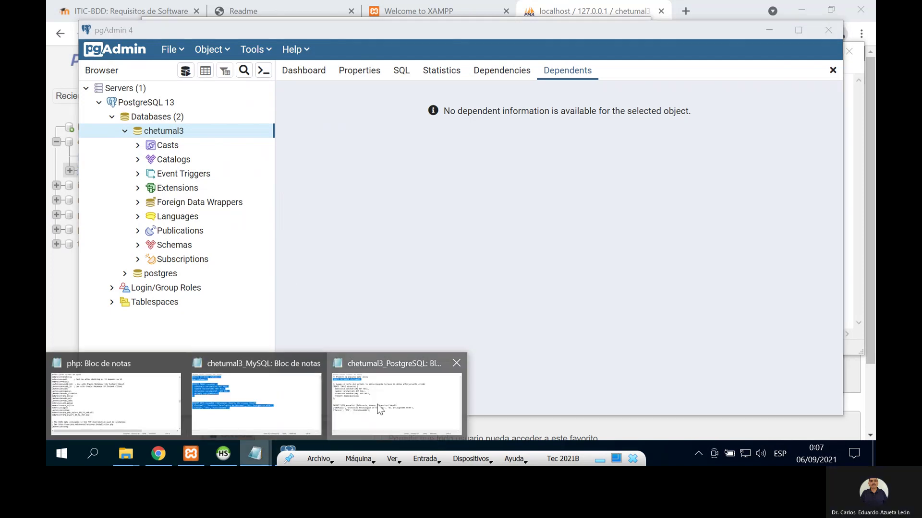
left_click(364, 406)
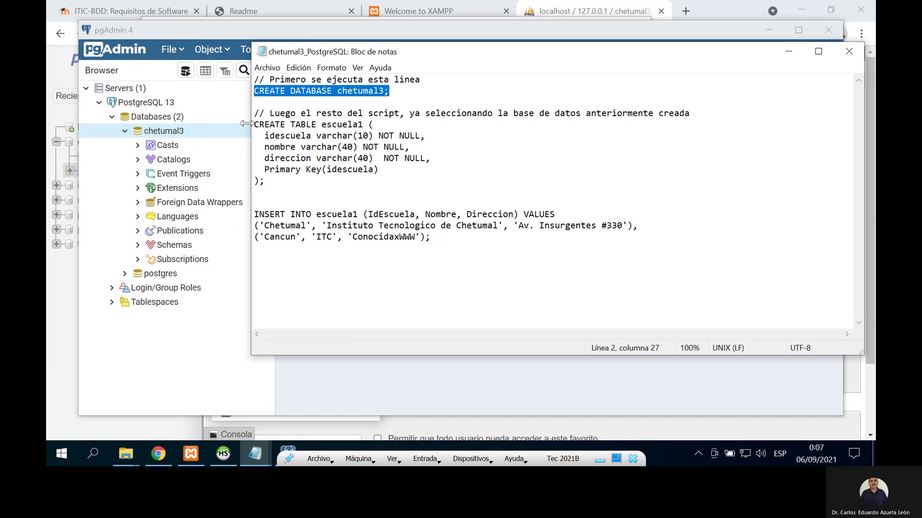
Step: Copy the escuela1 CREATE TABLE and INSERT statements and execute them in a Query Tool on chetumal3
left_click_drag(253, 124, 477, 238)
key("ctrl+c")
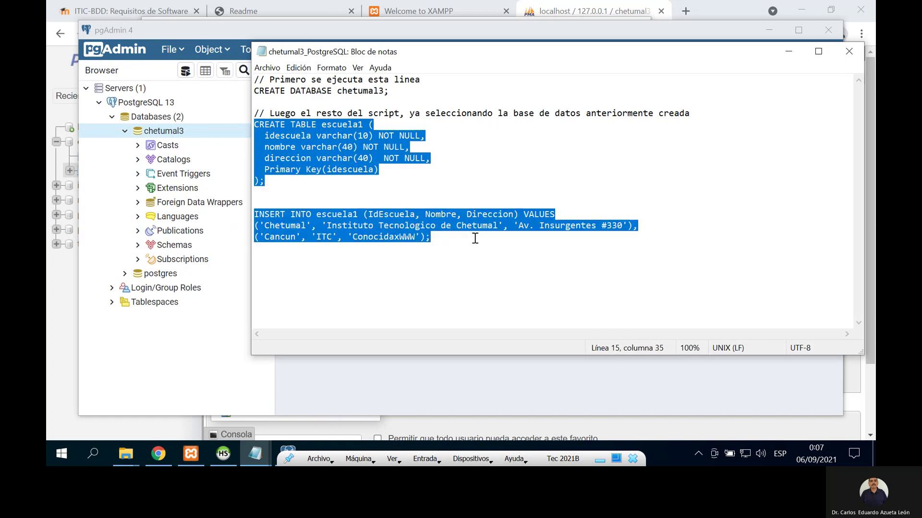
left_click(246, 30)
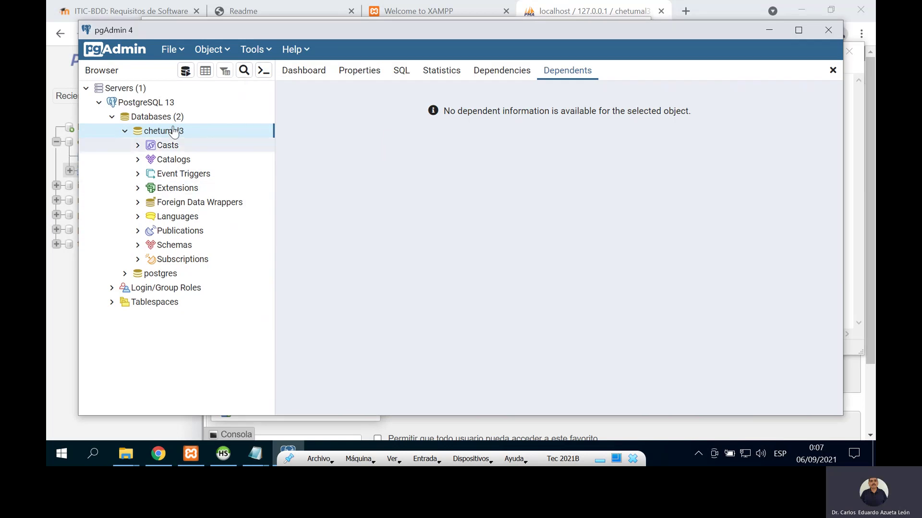
left_click(267, 53)
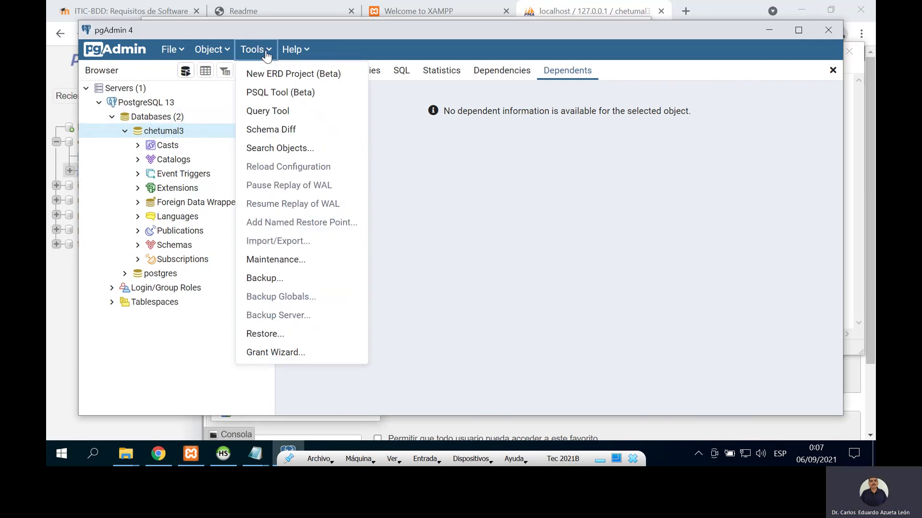
left_click(294, 113)
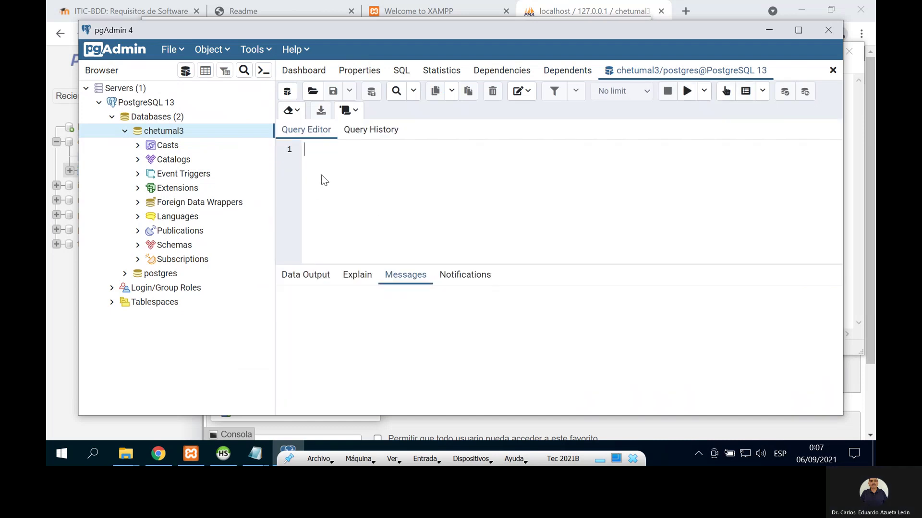
key("ctrl+v")
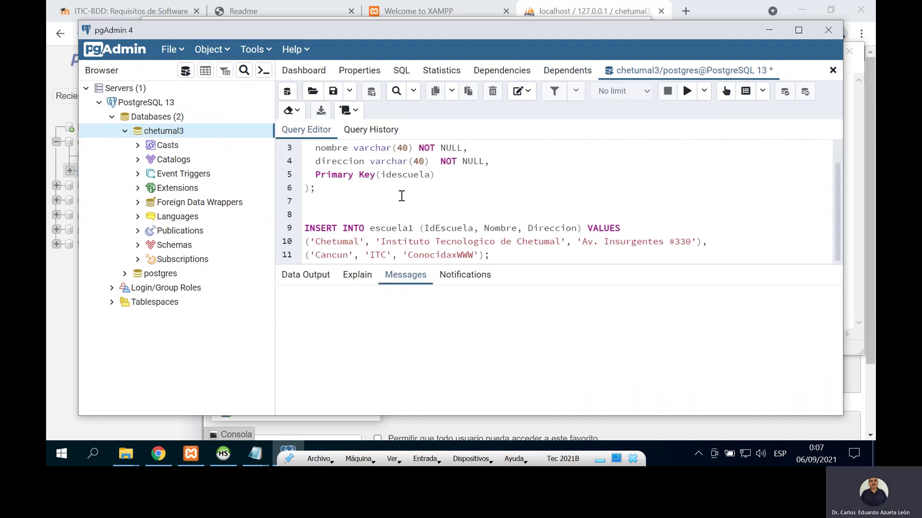
scroll(400, 200, "up", 1)
scroll(366, 179, "down", 1)
left_click(686, 94)
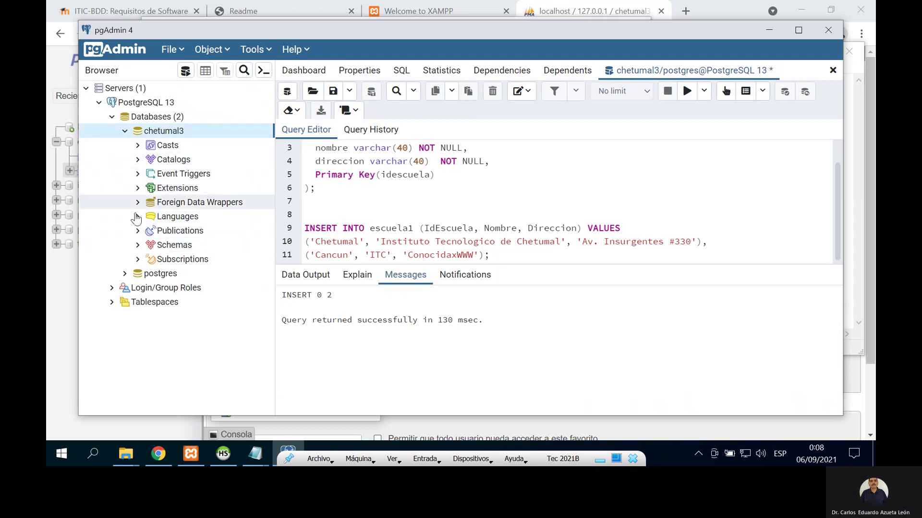
Step: Expand Schemas > public > Tables and close the query tab without saving
left_click(137, 245)
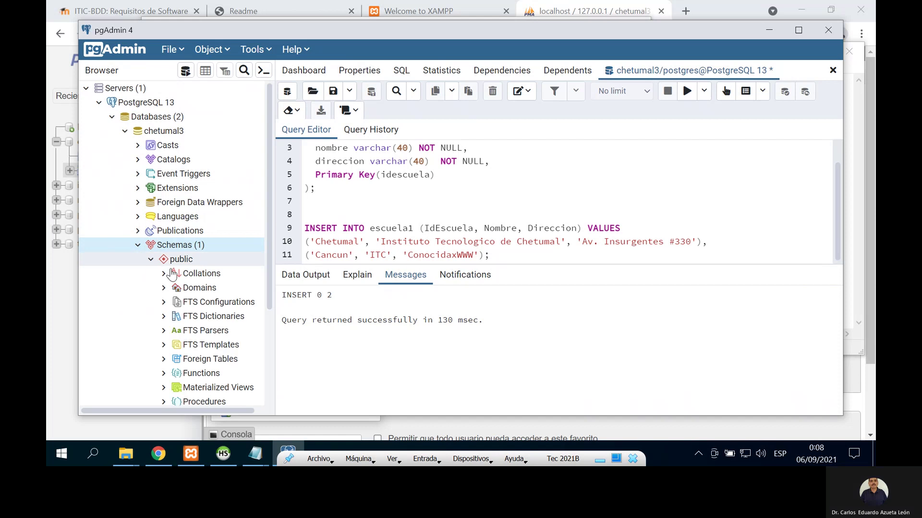
left_click_drag(271, 256, 290, 344)
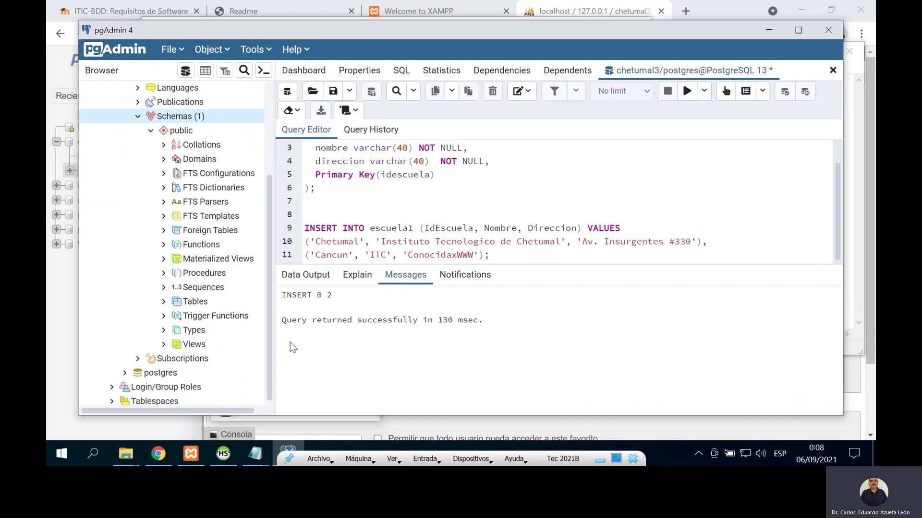
left_click(164, 303)
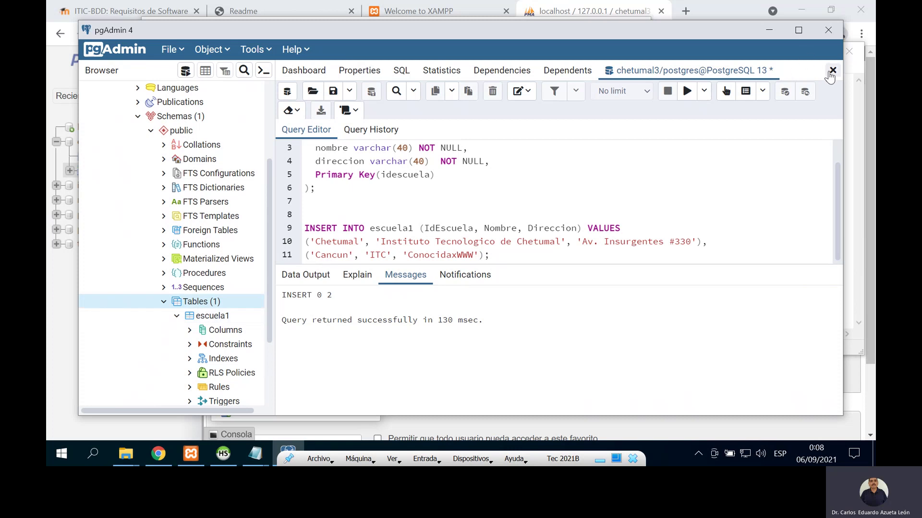
left_click(833, 71)
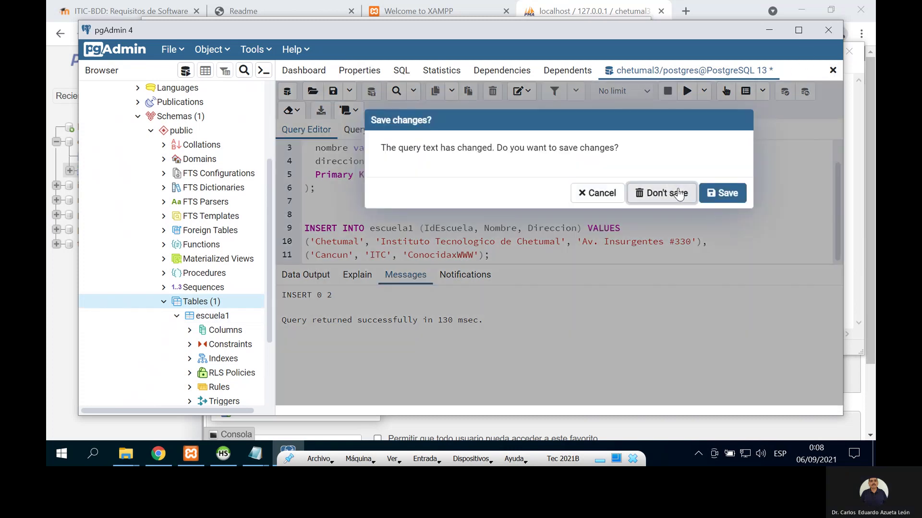
left_click(682, 193)
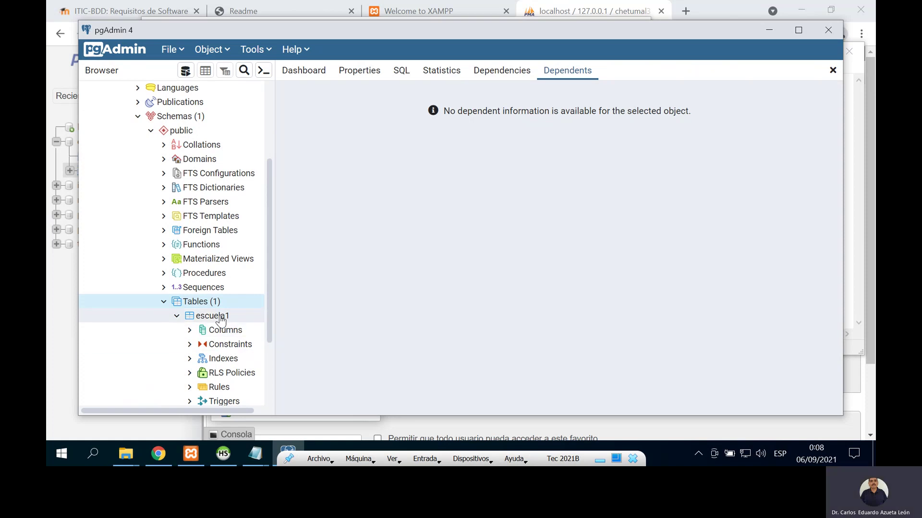
Step: View all rows of escuela1 through View/Edit Data > All Rows
left_click(220, 318)
right_click(220, 318)
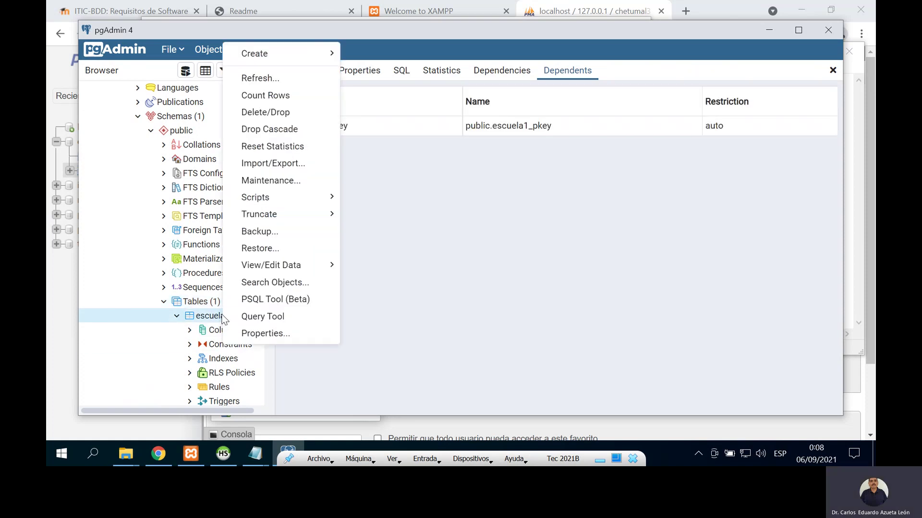
mouse_move(265, 269)
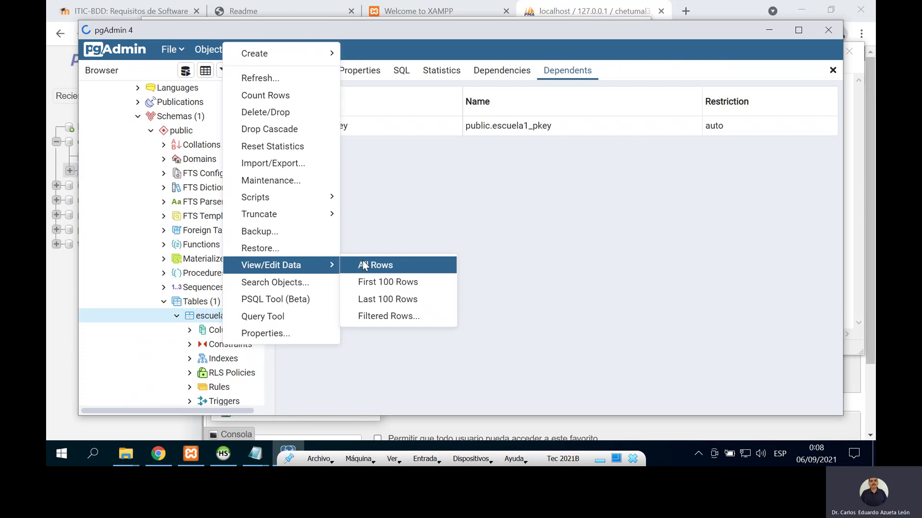
left_click(364, 265)
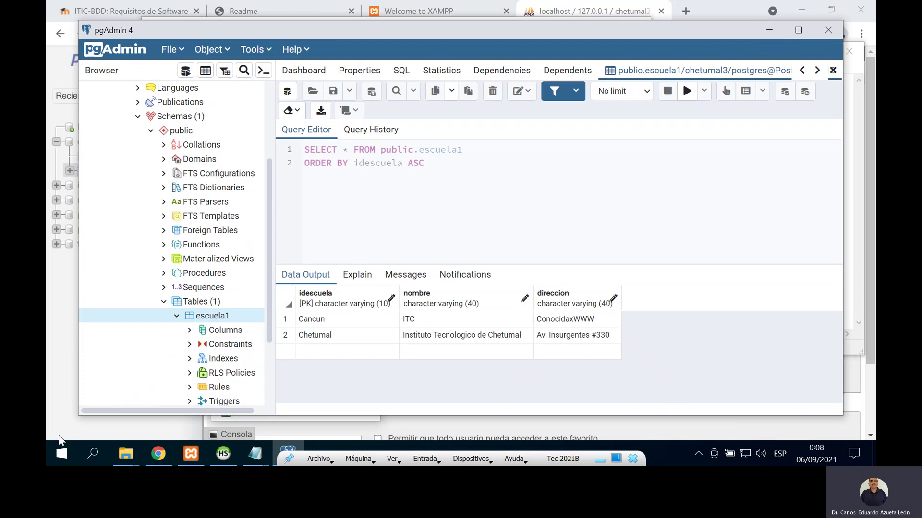
Step: Browse the Start menu app list to the SQL Server Tools 18 group, then dismiss it
left_click(52, 454)
scroll(146, 370, "down", 12)
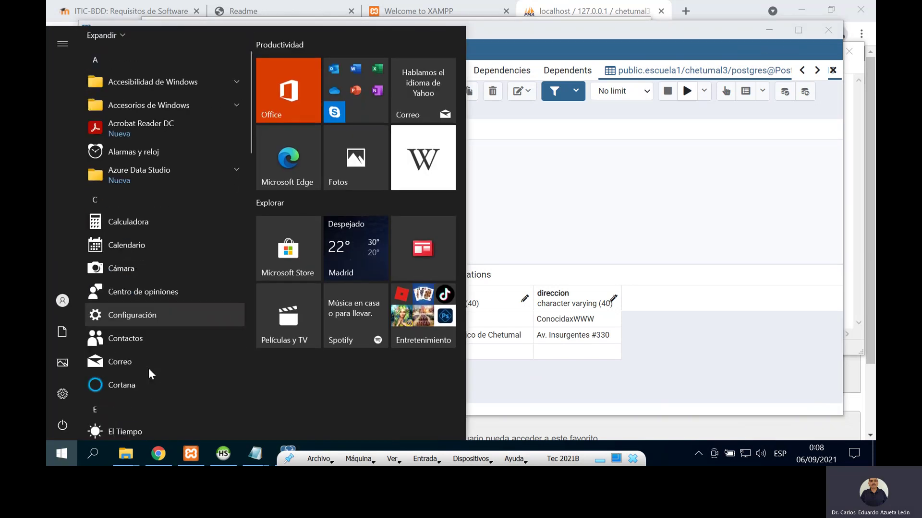
scroll(146, 370, "down", 5)
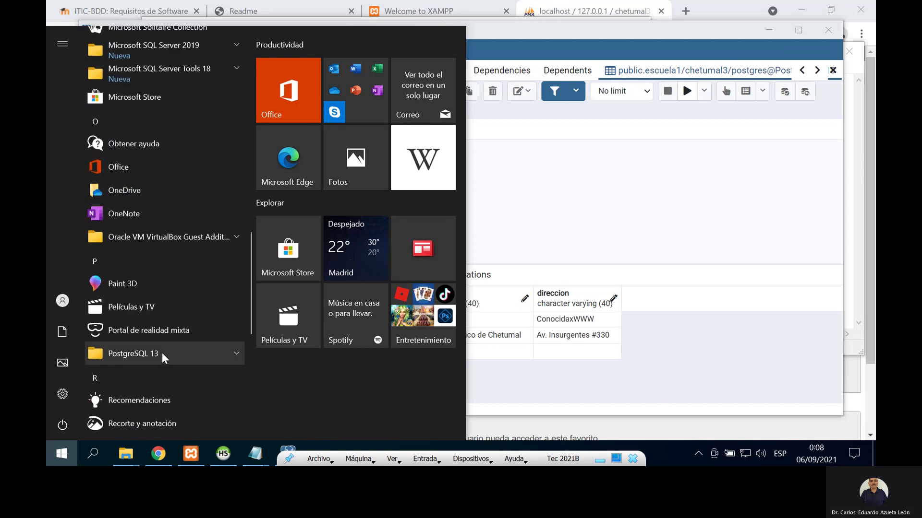
scroll(165, 348, "up", 3)
left_click(176, 257)
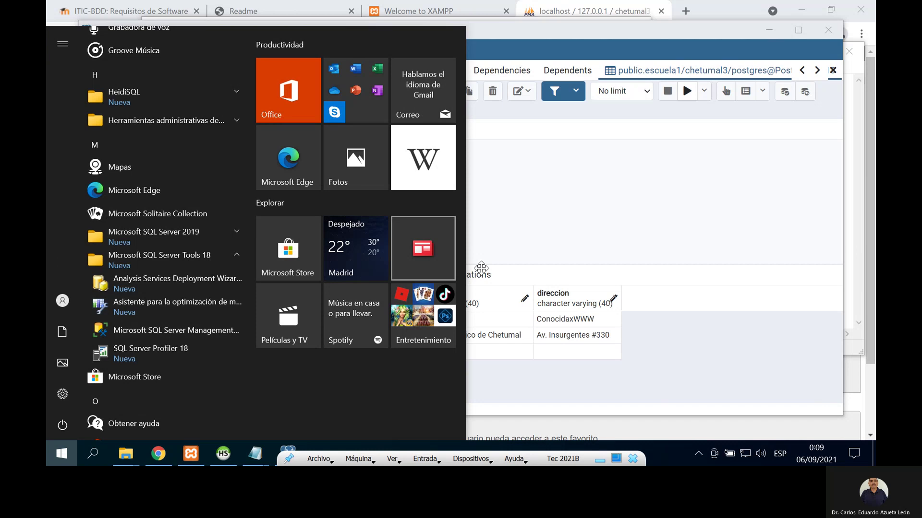
left_click(482, 266)
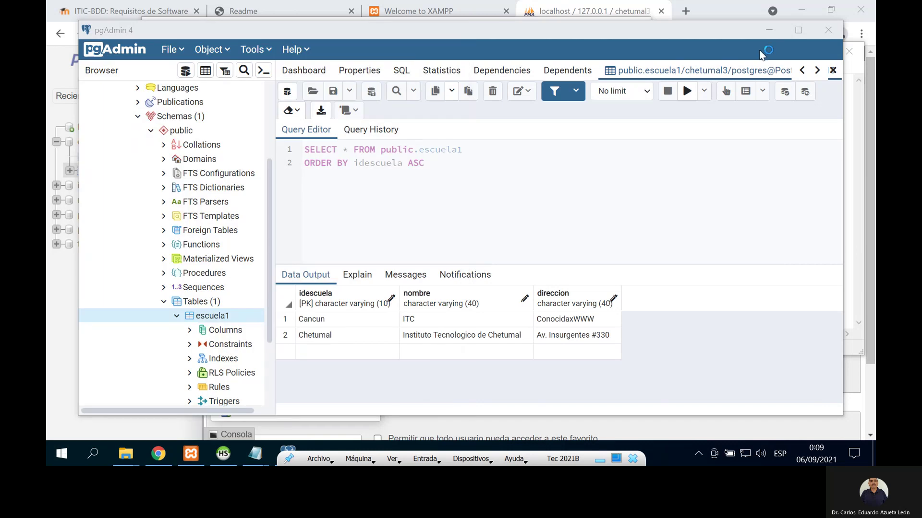
Step: Hide pgAdmin, the PostgreSQL script and the browser, close the chetumal3_MySQL script, and minimize Prueba
left_click(770, 31)
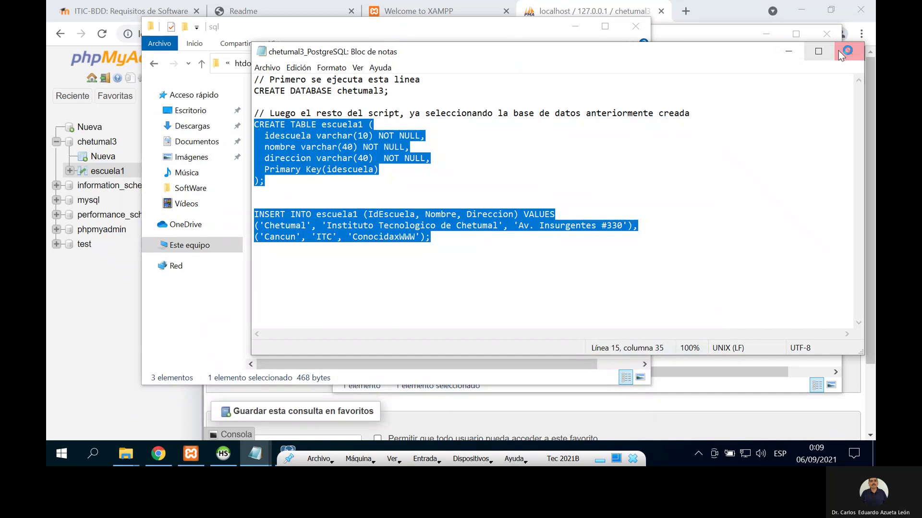
left_click(787, 53)
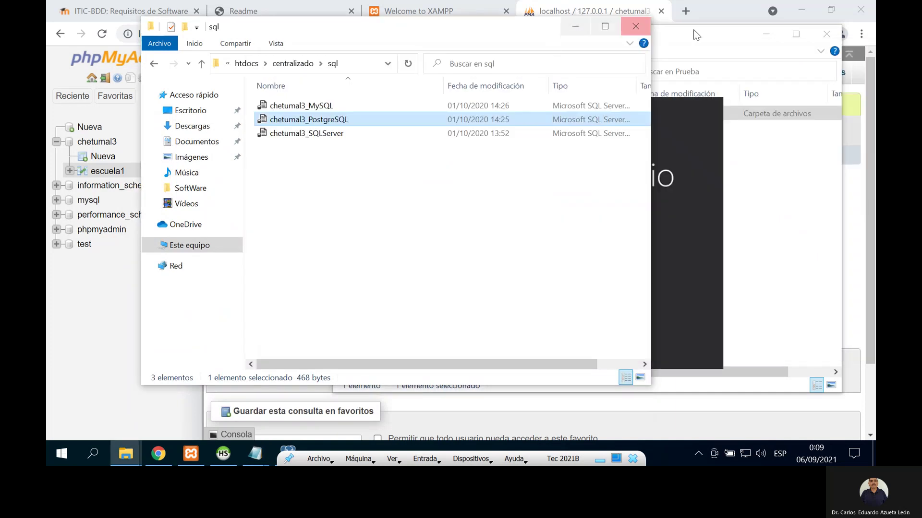
left_click(708, 40)
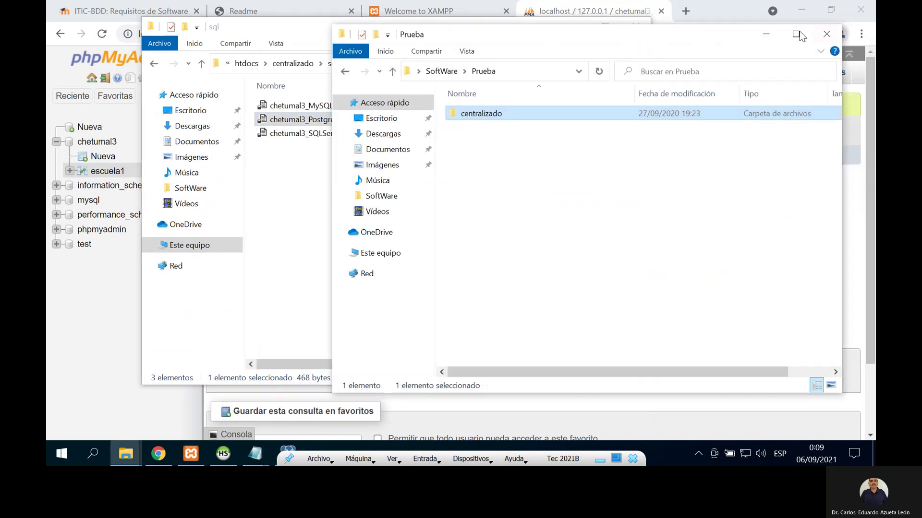
left_click(741, 6)
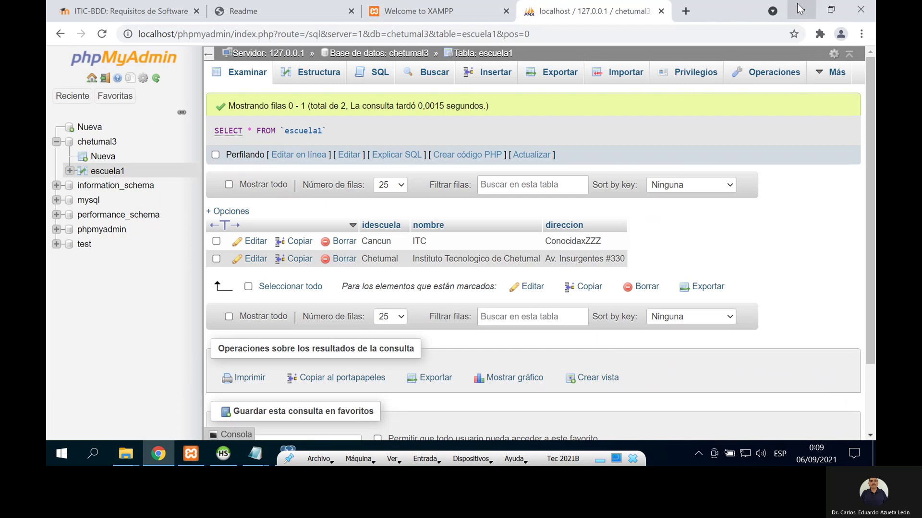
left_click(799, 8)
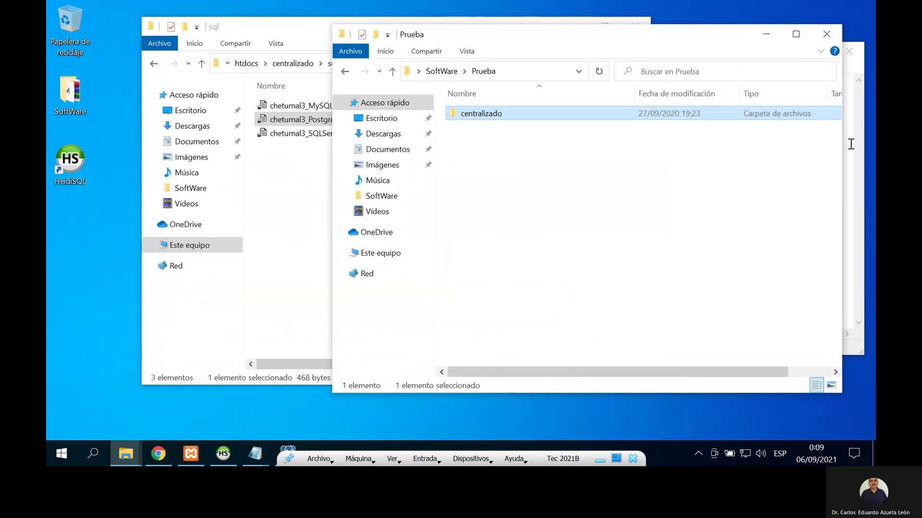
left_click(850, 144)
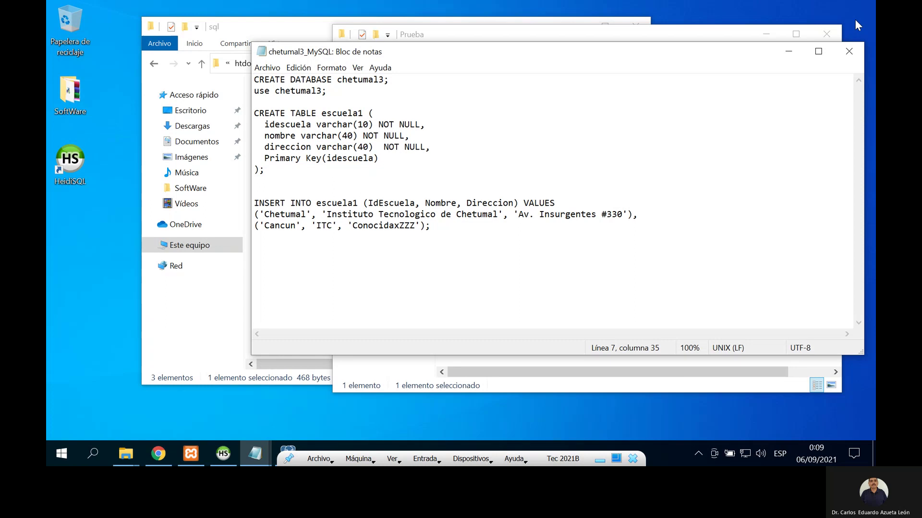
left_click(849, 56)
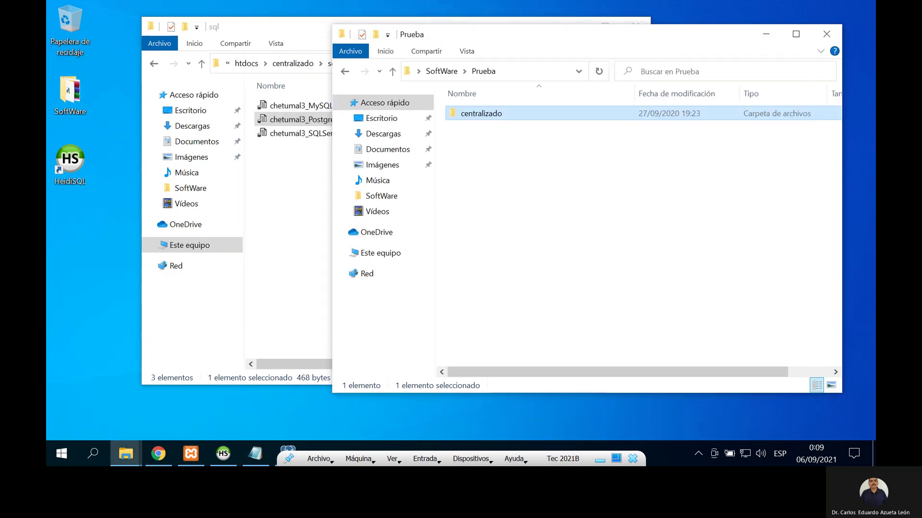
left_click(766, 34)
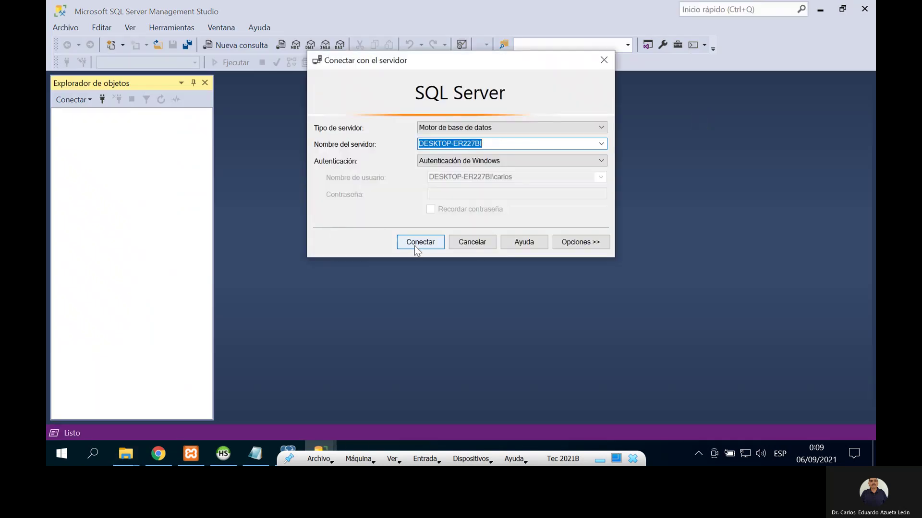
Step: Connect to the local SQL Server instance, start an empty SQLQuery1 query, and close the php settings file
left_click(415, 246)
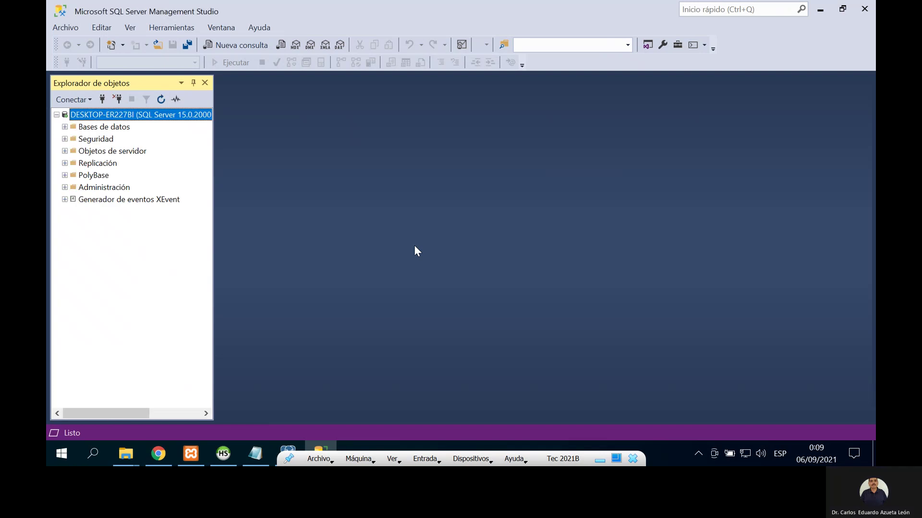
left_click(220, 46)
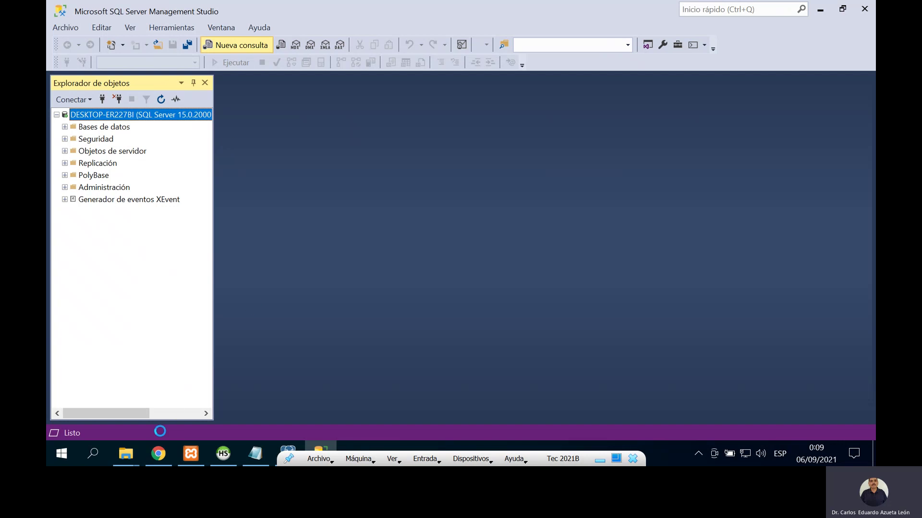
mouse_move(127, 460)
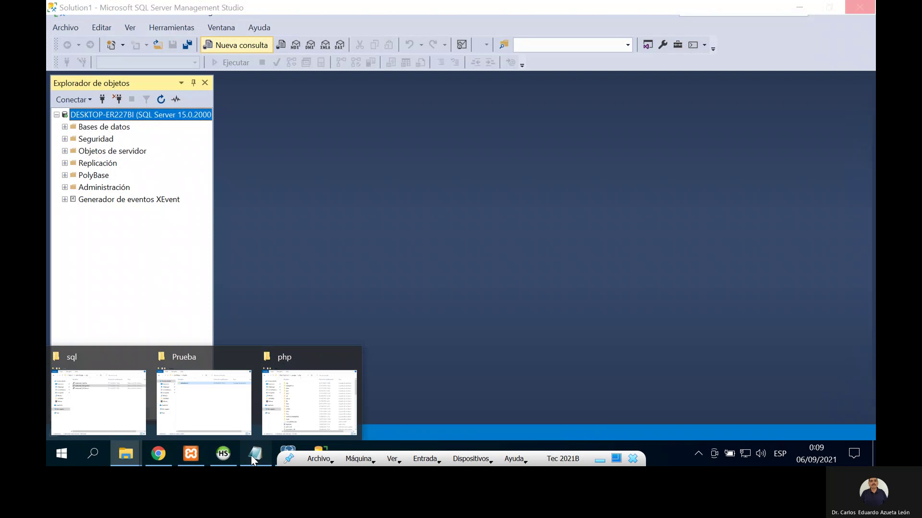
left_click(253, 459)
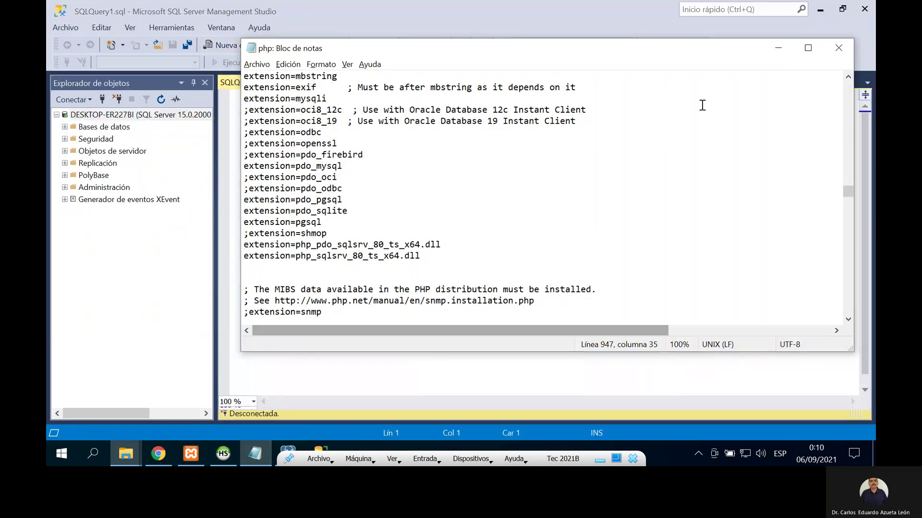
left_click(838, 48)
Step: Open chetumal3_SQLServer from the sql folder in Notepad and copy its entire script
mouse_move(130, 453)
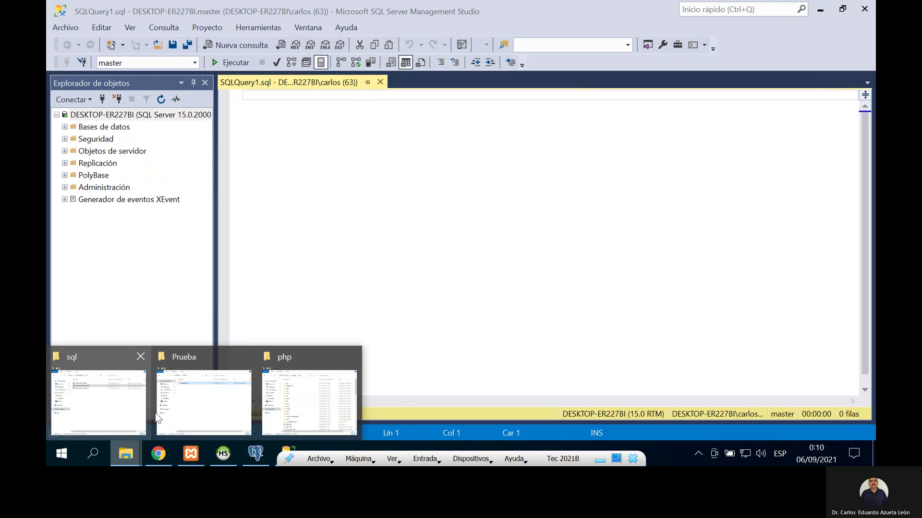
mouse_move(144, 413)
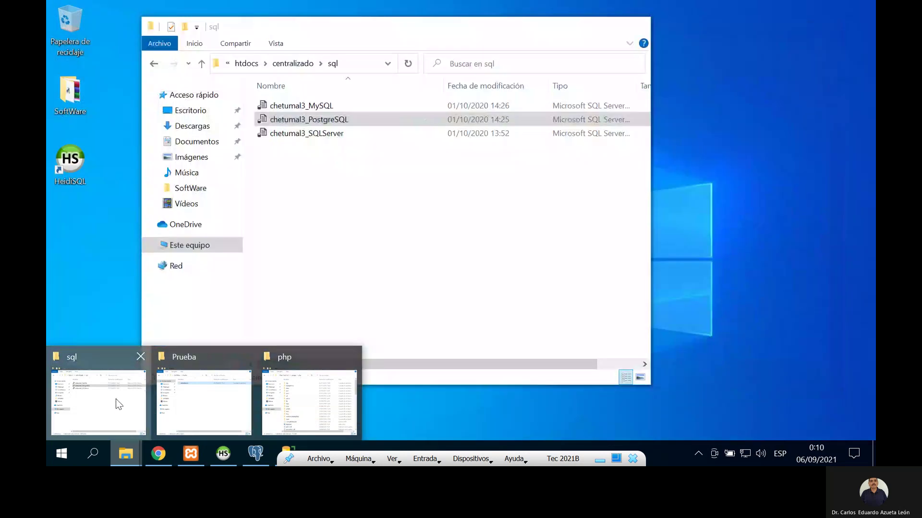
left_click(117, 399)
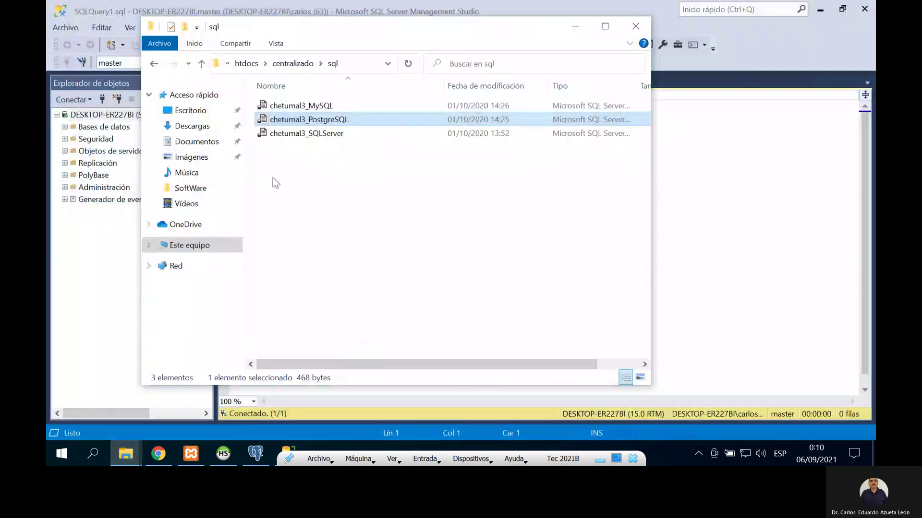
left_click(312, 134)
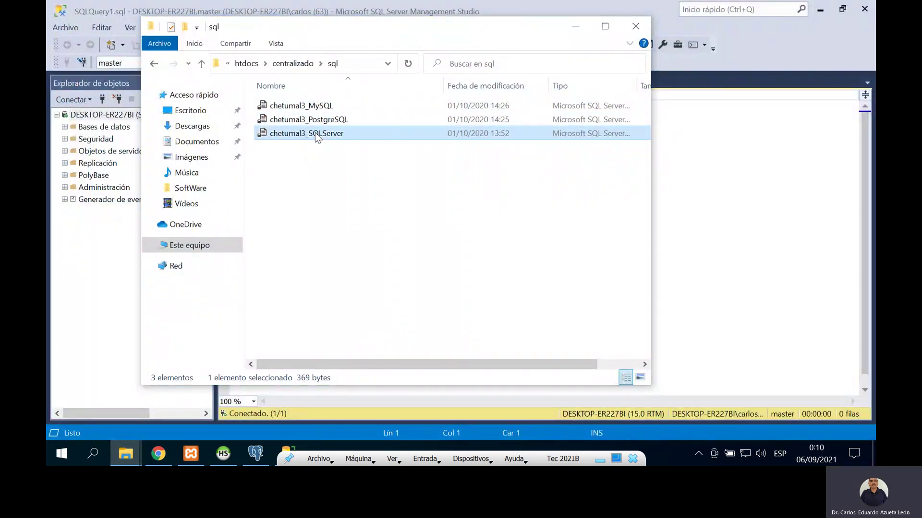
right_click(317, 138)
mouse_move(478, 188)
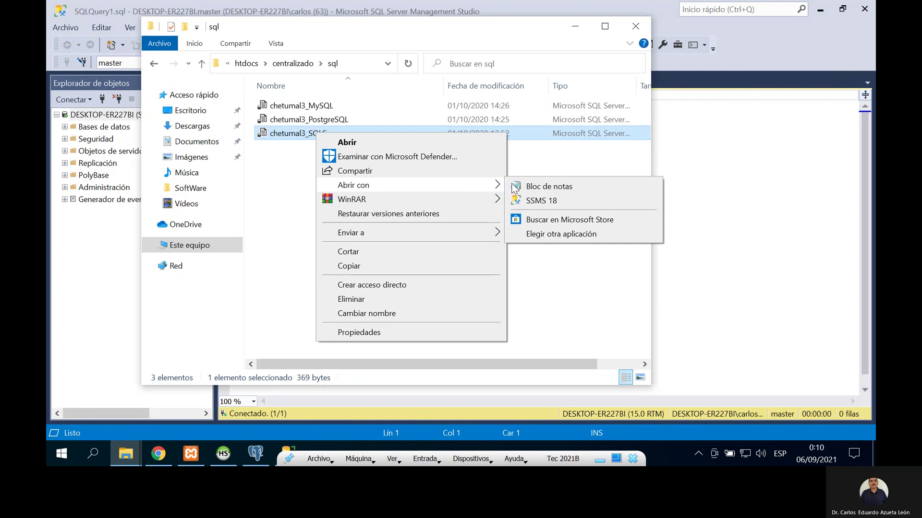
left_click(532, 187)
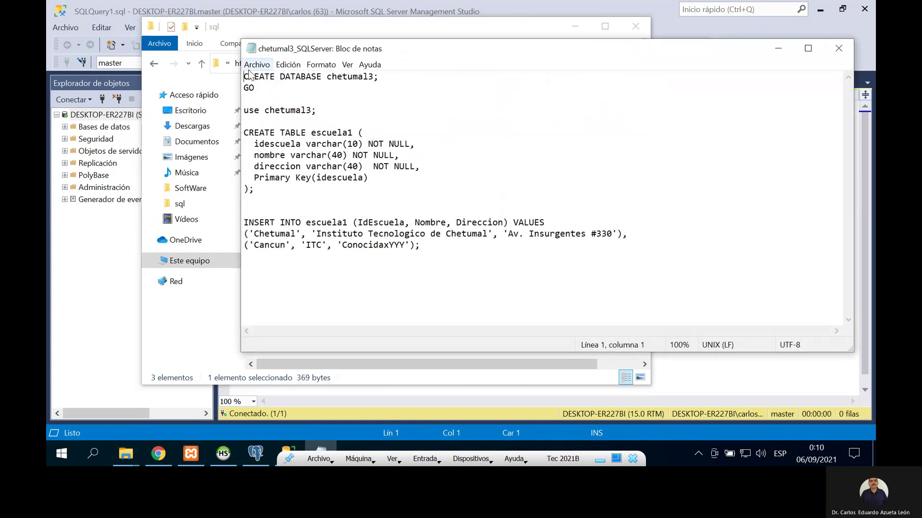
left_click_drag(244, 76, 463, 260)
key("ctrl+c")
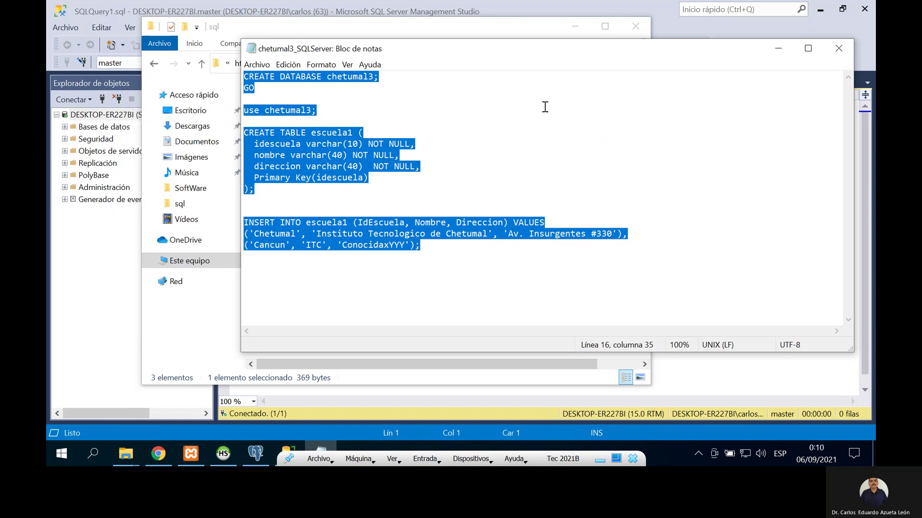
left_click(129, 22)
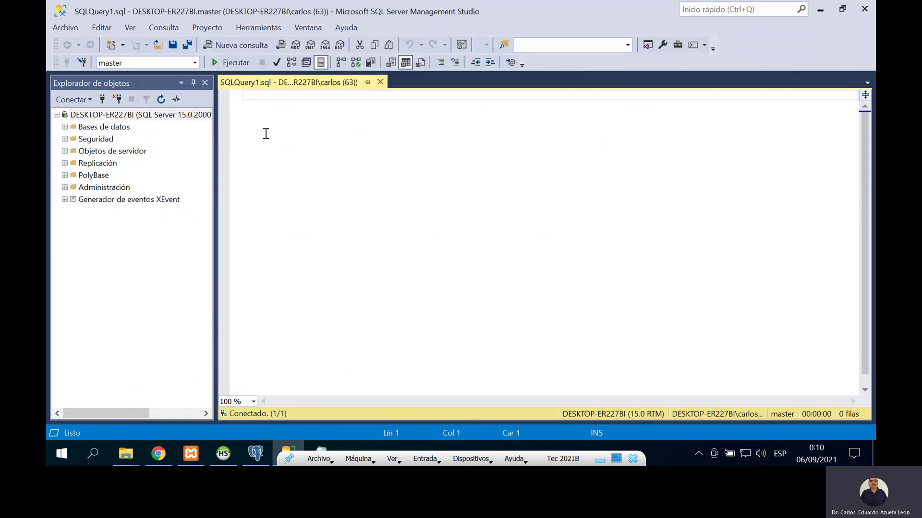
Step: Paste, parse and execute the chetumal3 script, which fails because chetumal3.mdf already exists
key("ctrl+v")
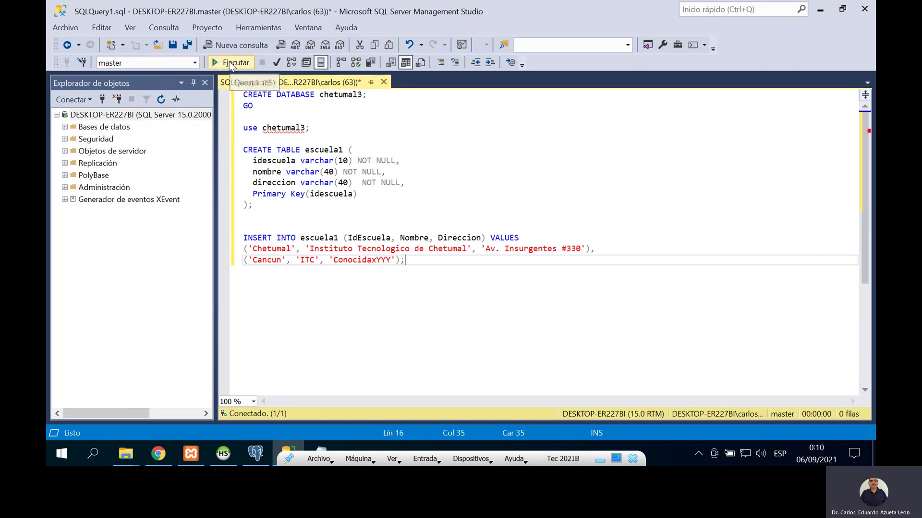
left_click(275, 61)
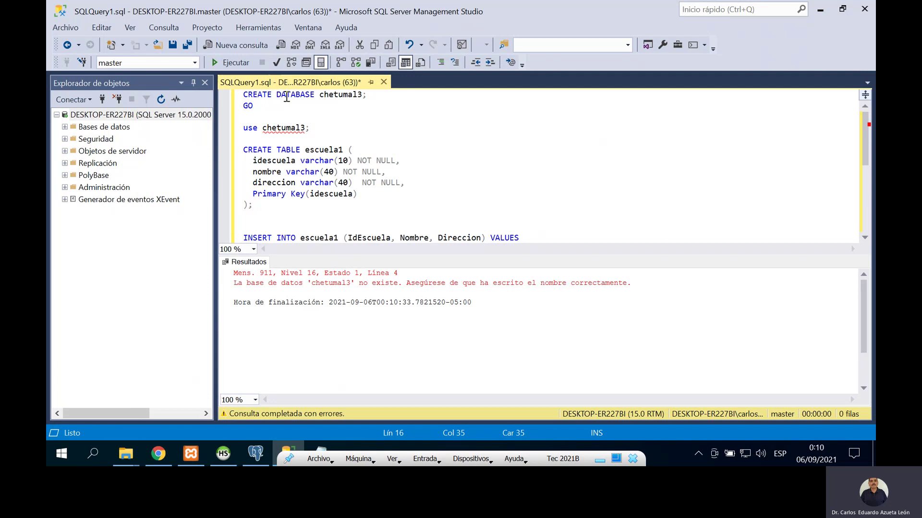
left_click(236, 67)
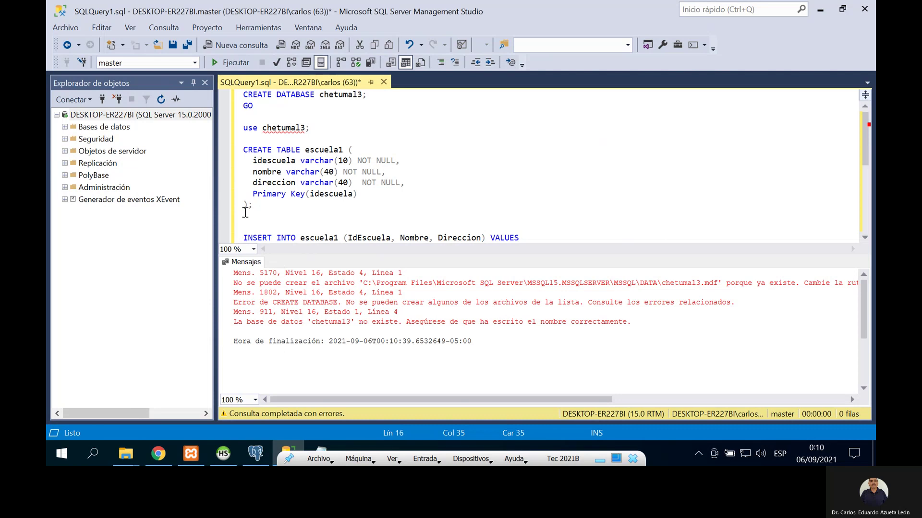
left_click(64, 127)
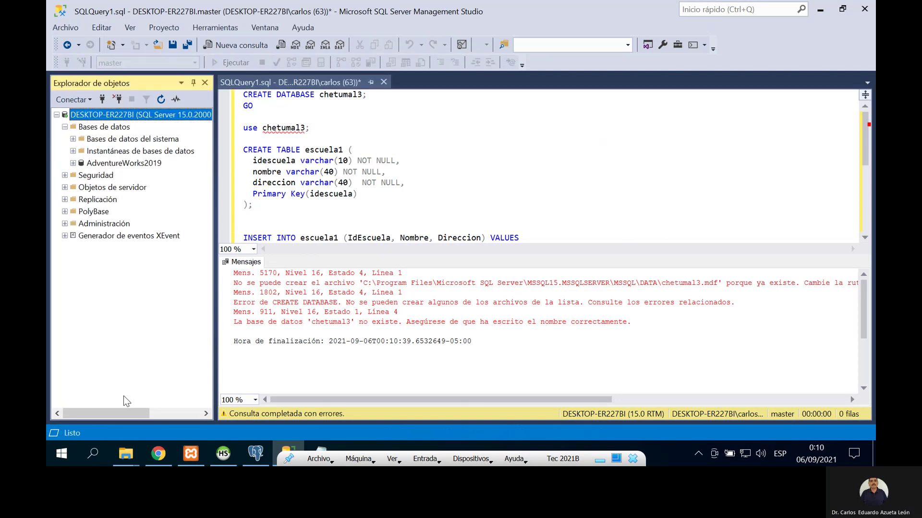
left_click(126, 454)
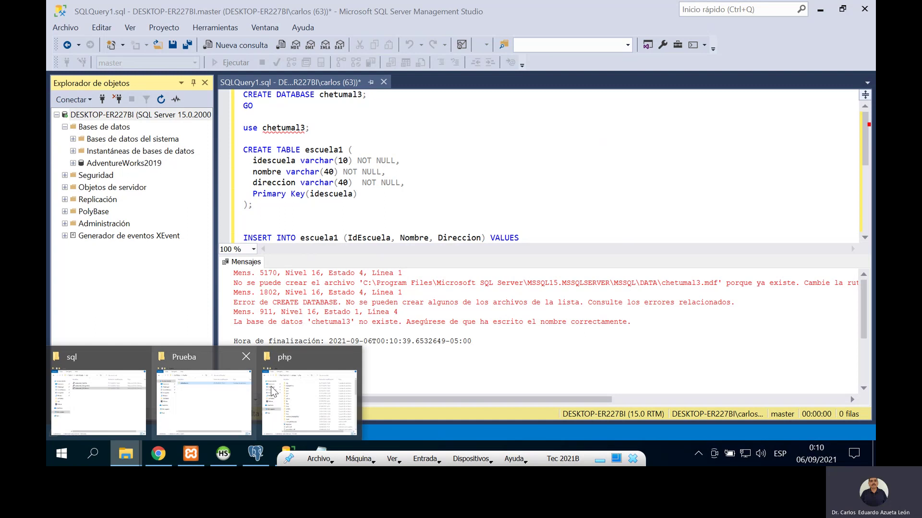
Step: Browse a new Explorer window to C:\Program Files\Microsoft SQL Server\MSSQL15.MSSQLSERVER\MSSQL\DATA
right_click(126, 454)
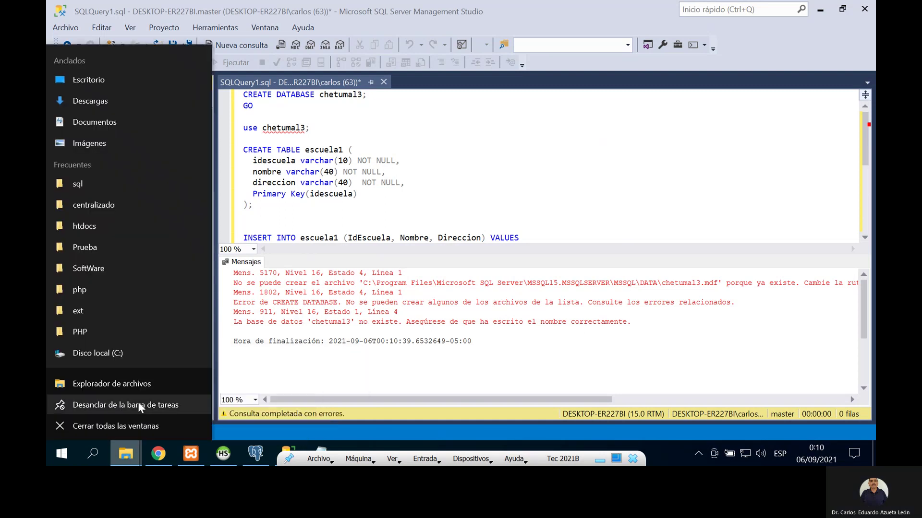
left_click(139, 386)
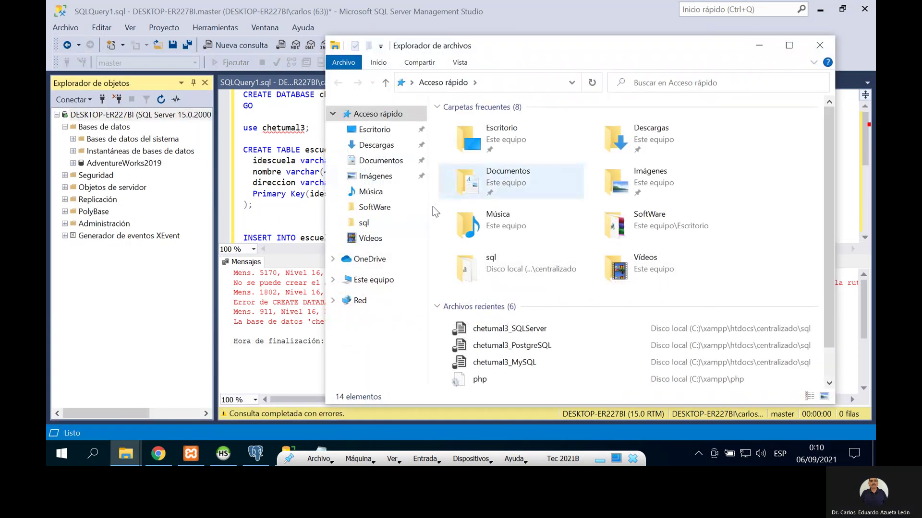
left_click(377, 279)
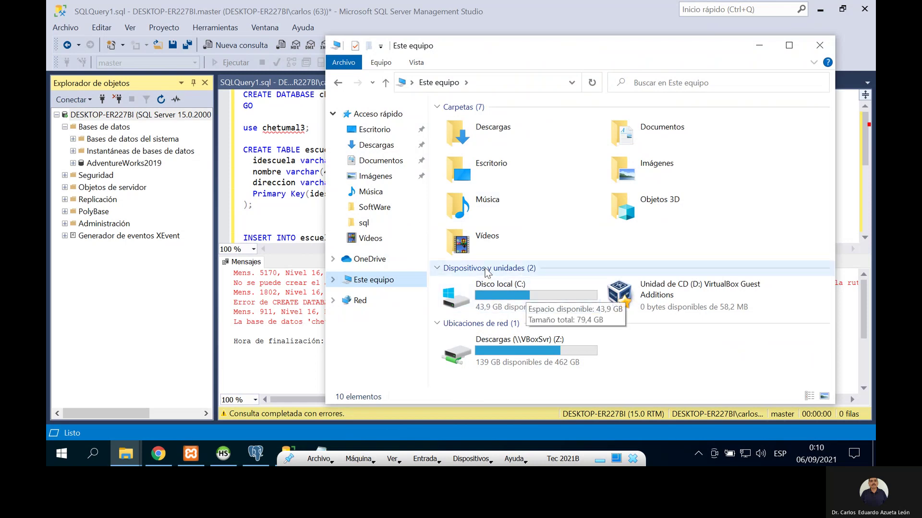
double_click(496, 292)
double_click(479, 126)
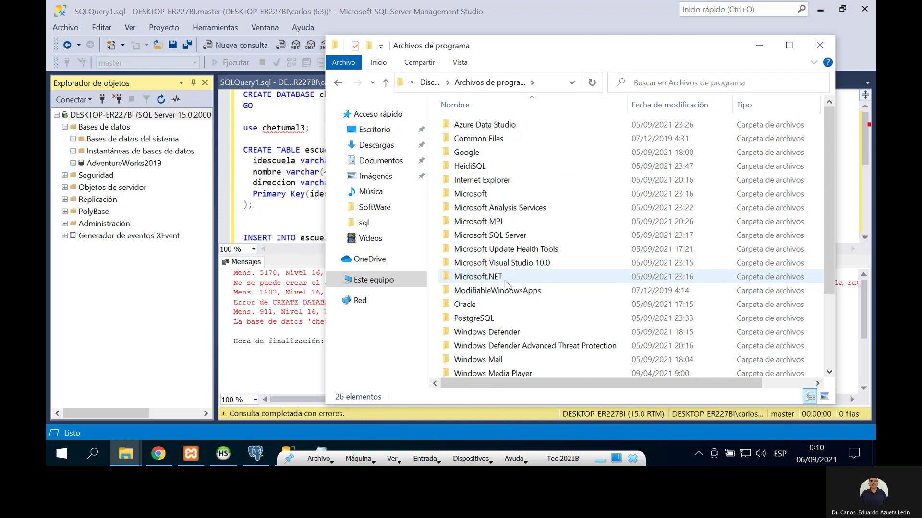
double_click(495, 236)
double_click(479, 194)
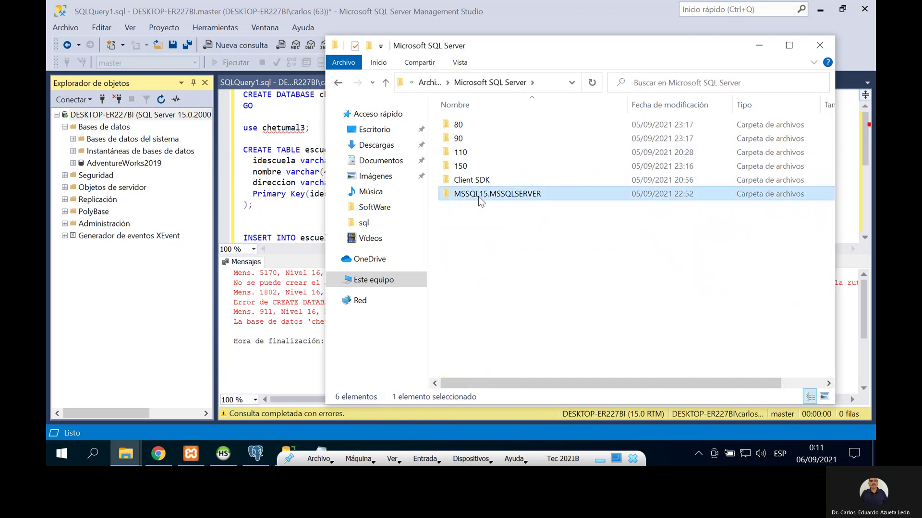
left_click(474, 127)
double_click(473, 125)
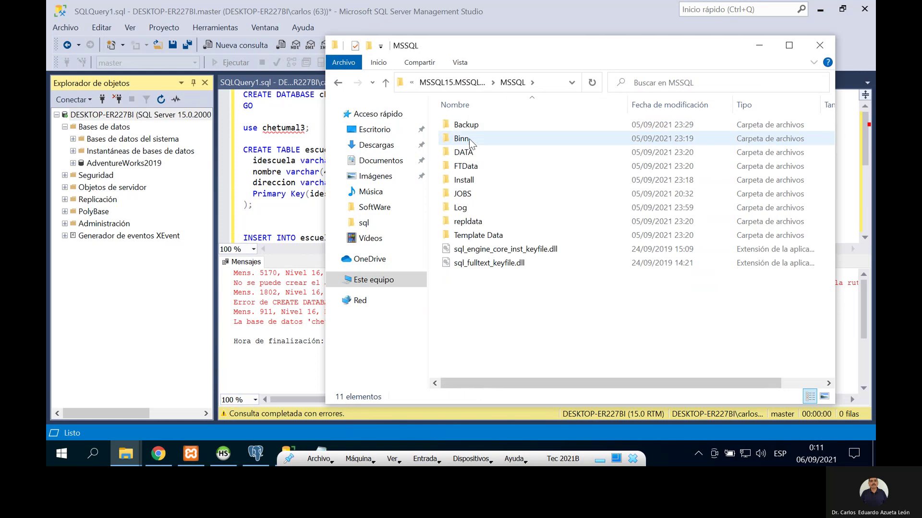
double_click(474, 152)
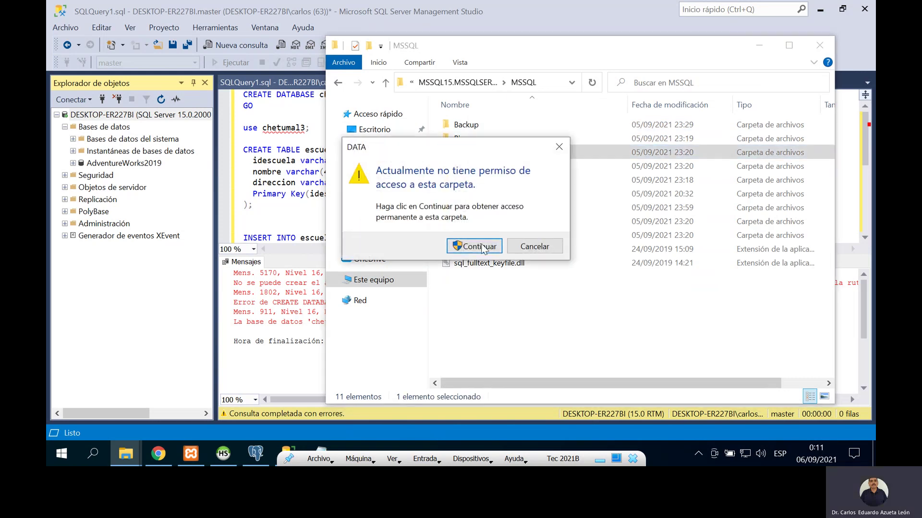
left_click(477, 247)
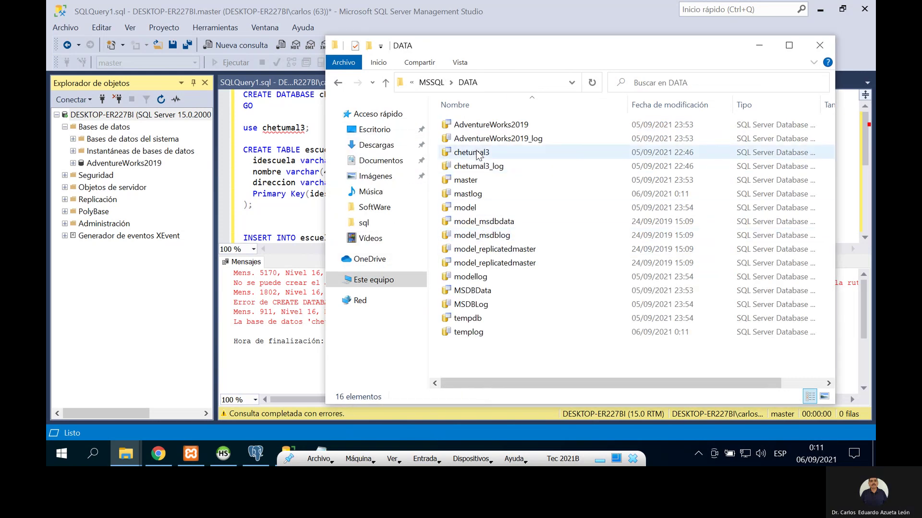
Step: Permanently delete chetumal3 and chetumal3_log, then close the DATA folder
left_click(478, 156)
key("shift+Down")
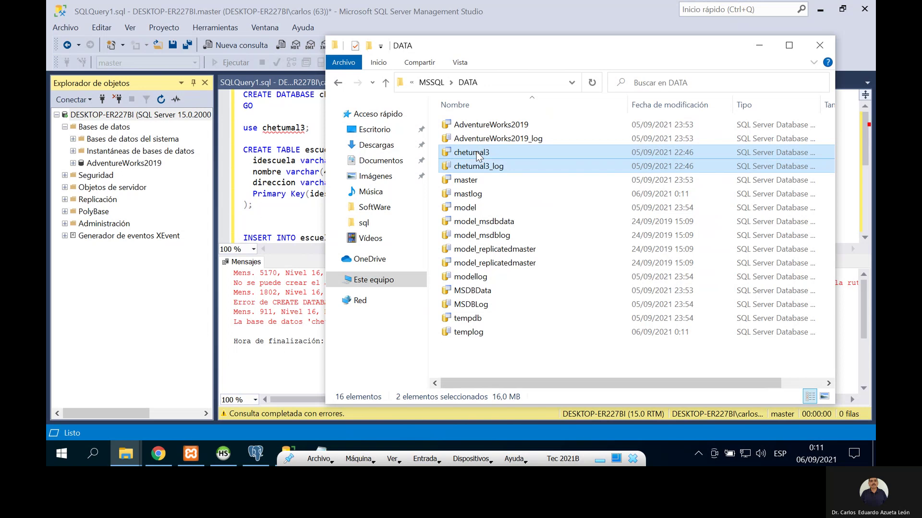
key("shift+Delete")
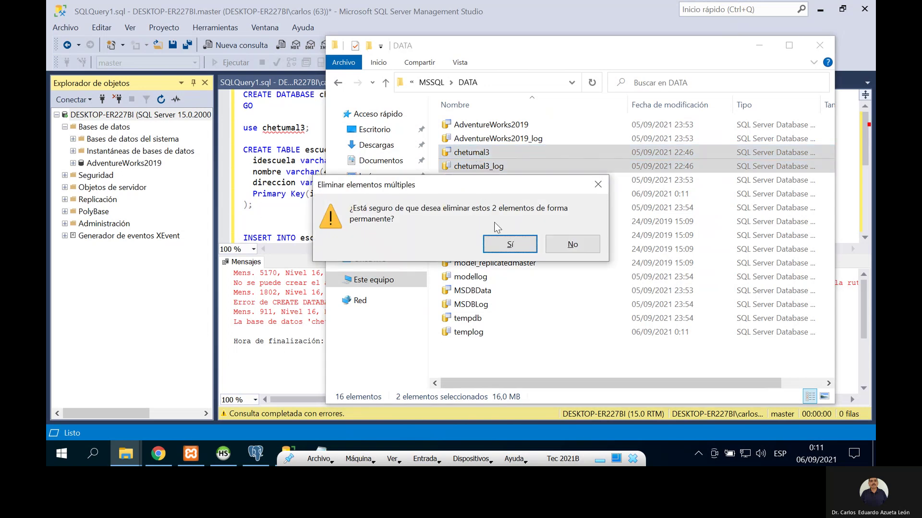
left_click(517, 246)
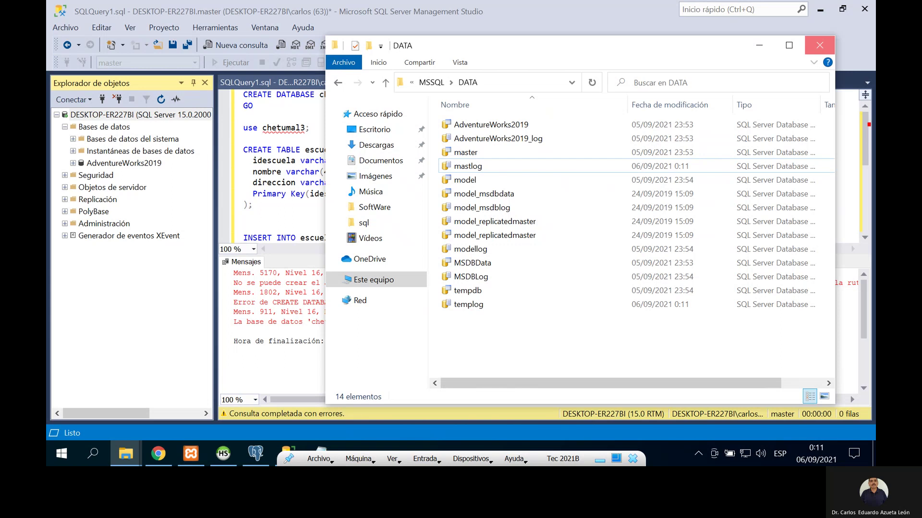
left_click(819, 45)
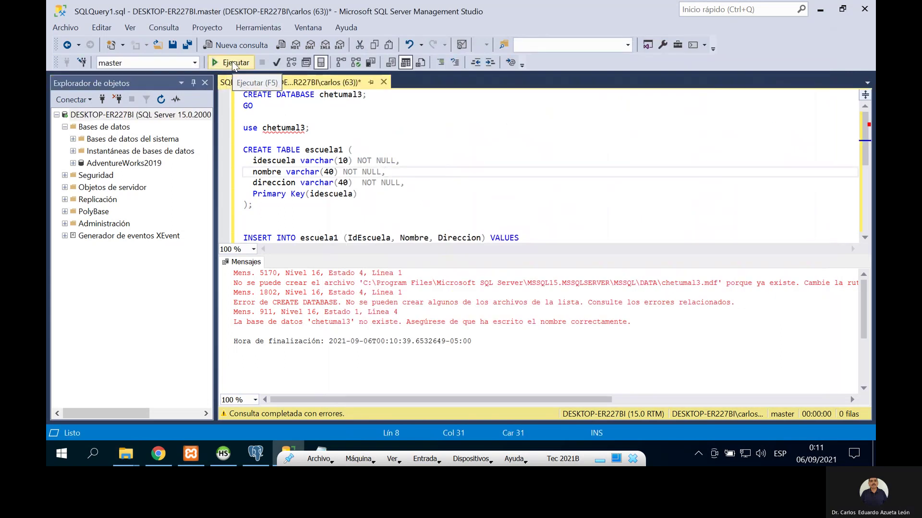
Step: Execute the script, refresh the databases, expand chetumal3 > Tablas to show dbo.escuela1, and close the query
left_click(233, 63)
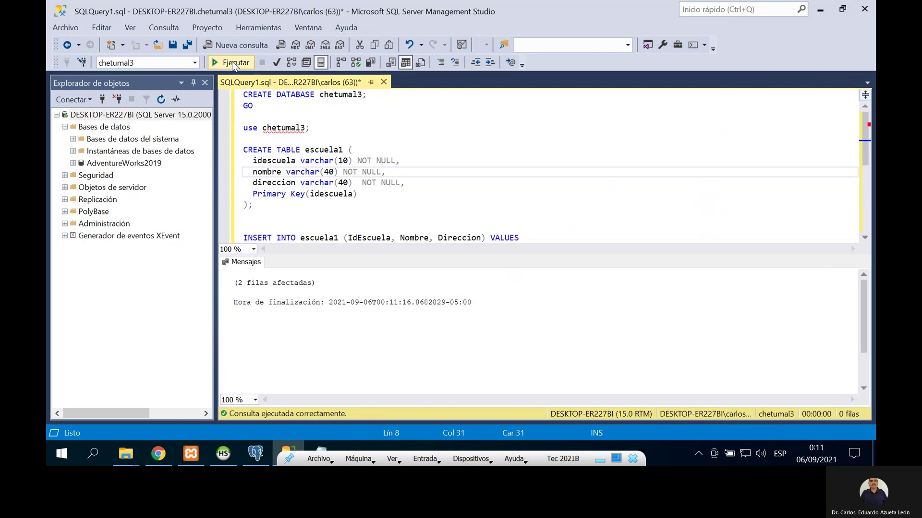
right_click(88, 129)
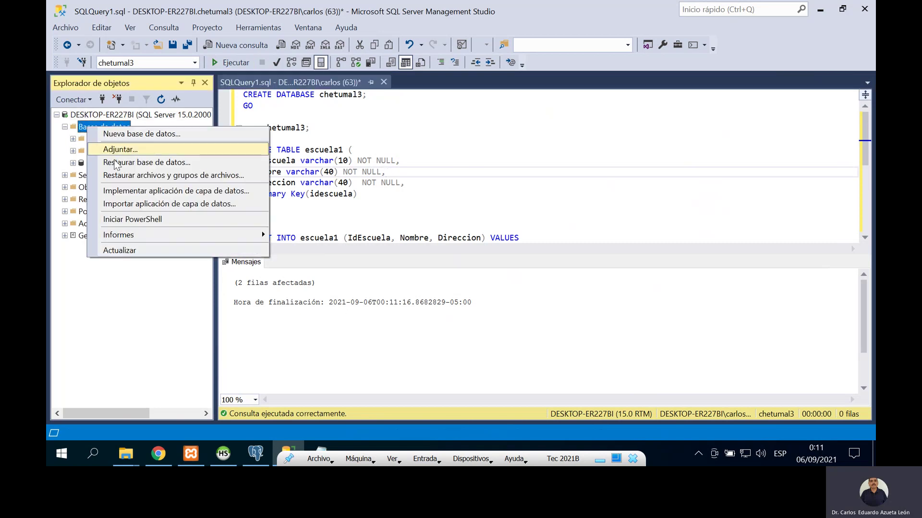
left_click(141, 250)
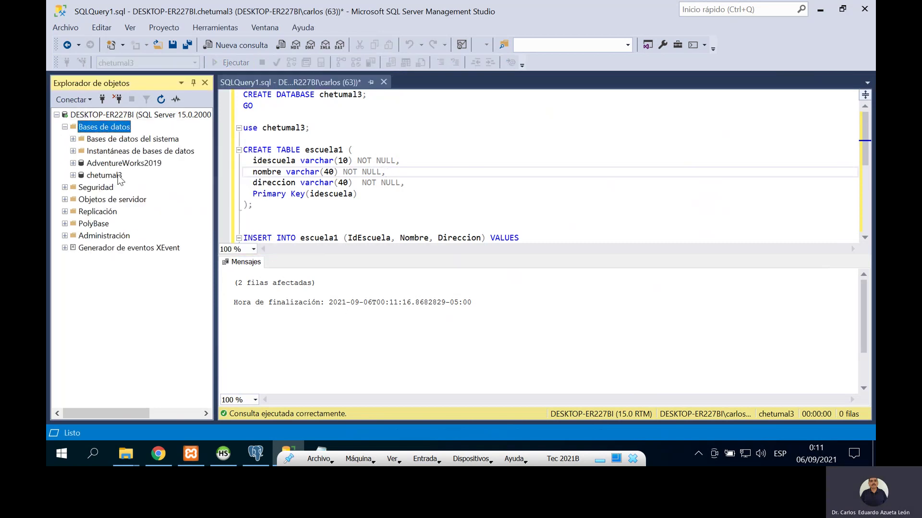
left_click(73, 176)
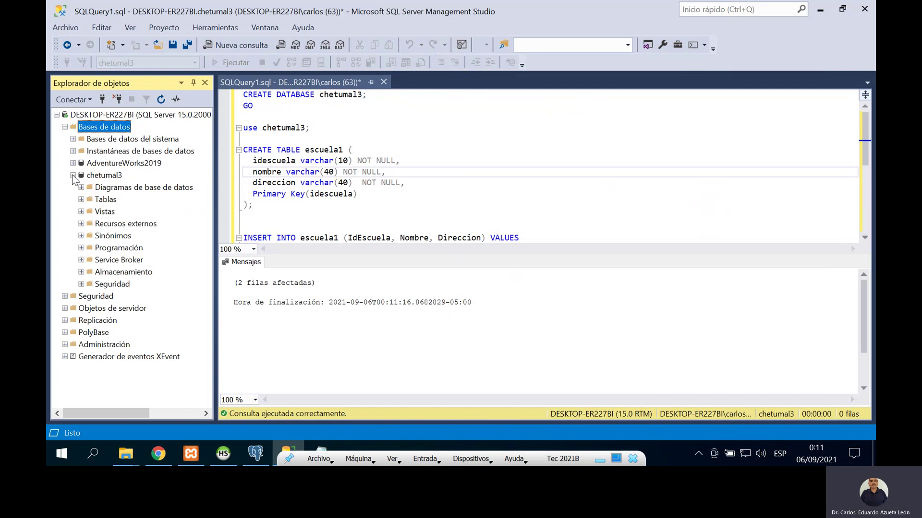
left_click(82, 199)
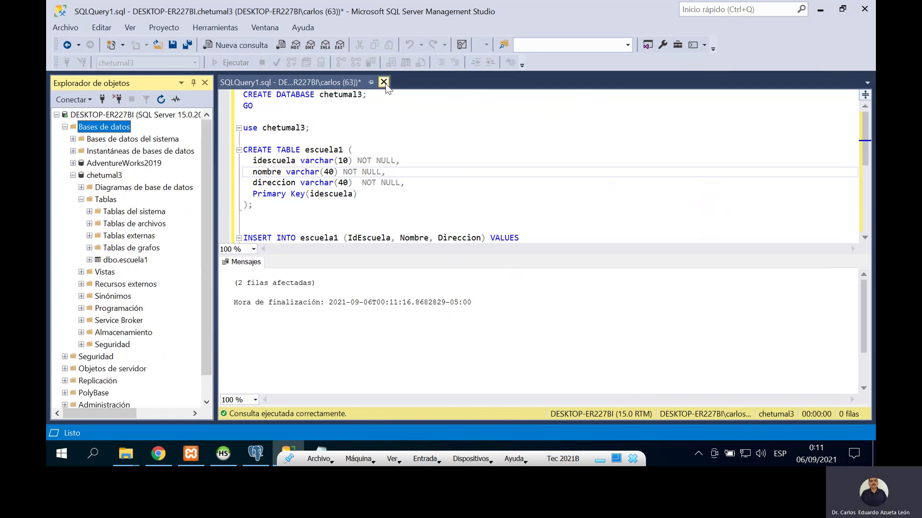
left_click(384, 82)
Step: Discard the query, open escuela1's top 200 rows with direccion widened, then switch to pgAdmin
left_click(501, 313)
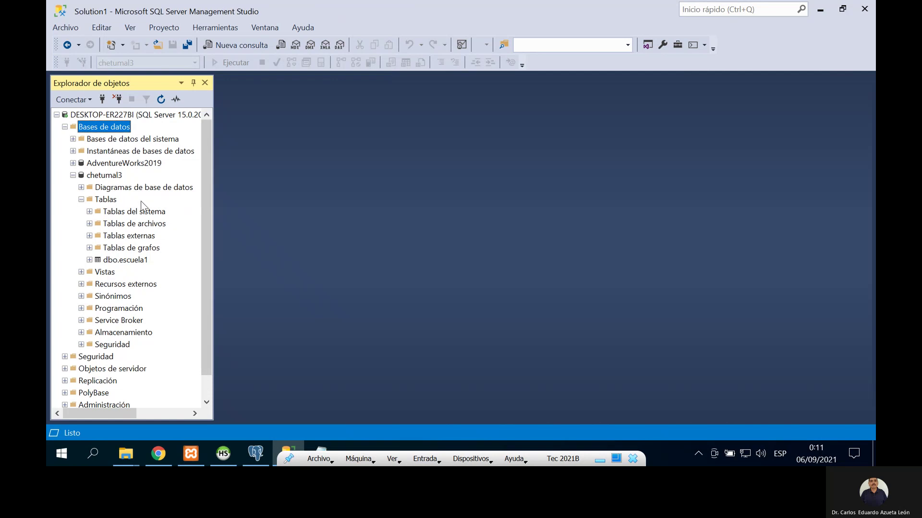
left_click(124, 261)
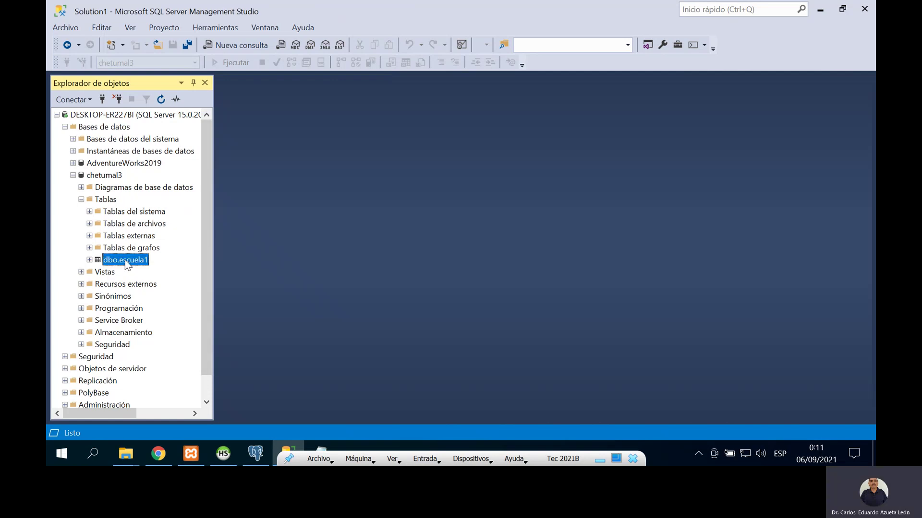
right_click(125, 260)
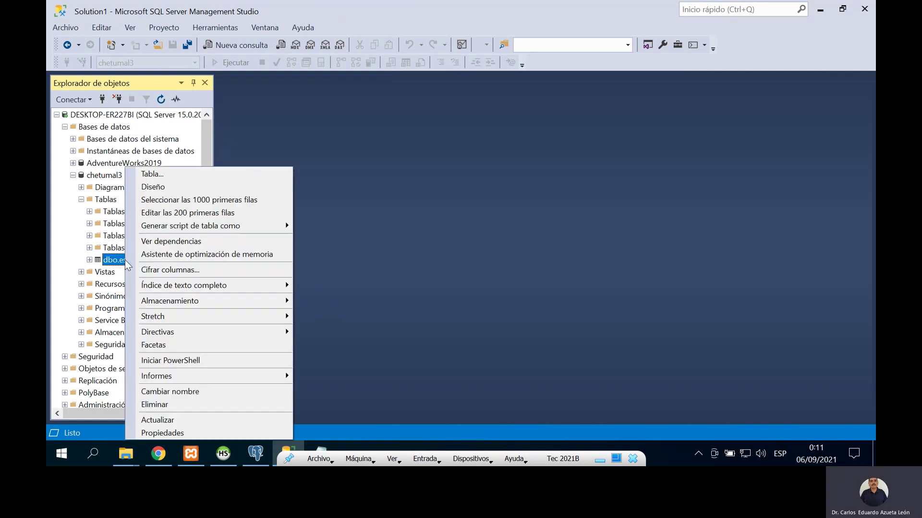
left_click(216, 218)
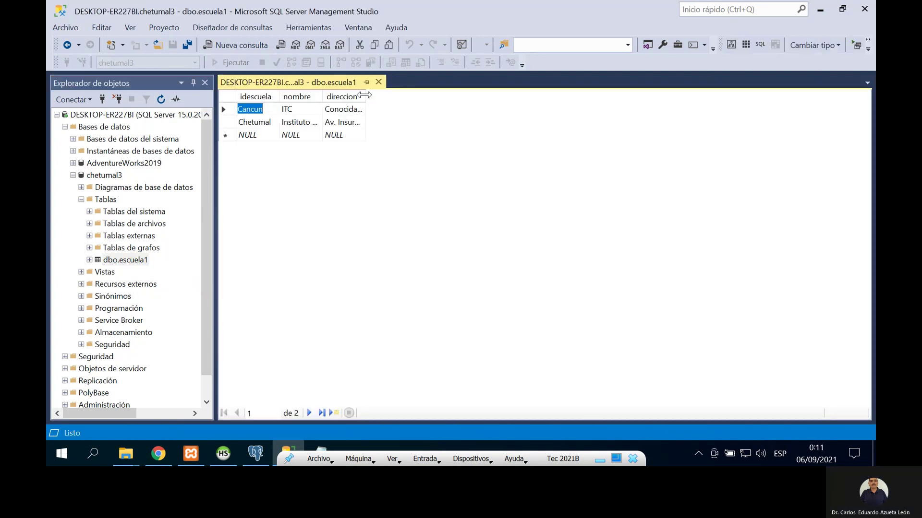
double_click(365, 95)
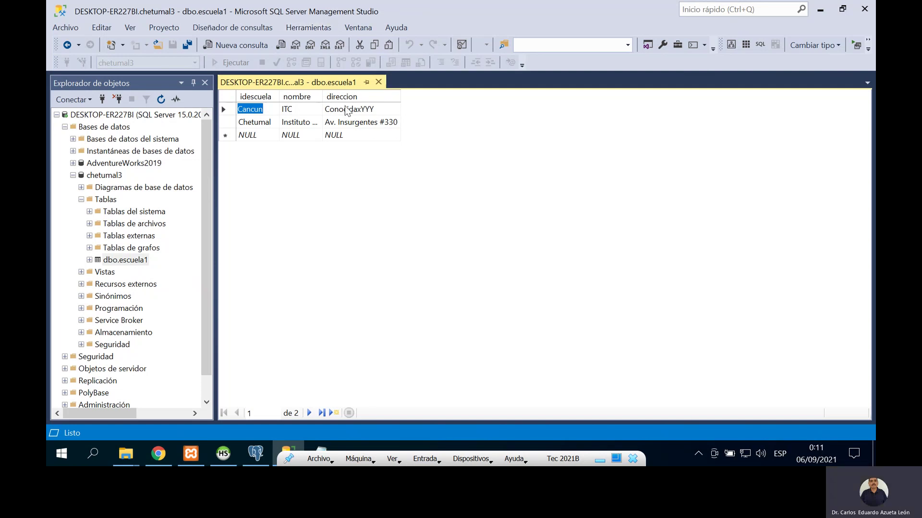
left_click(253, 451)
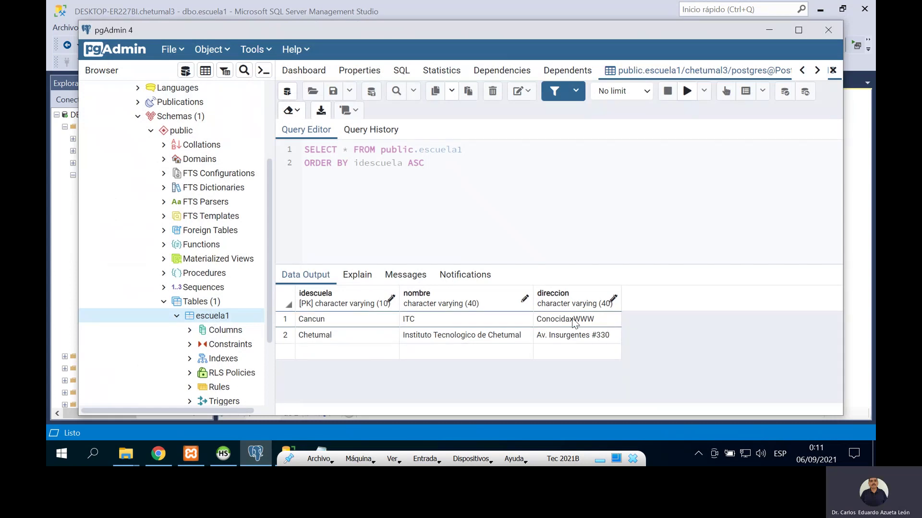
Step: Switch to Chrome to view phpMyAdmin's escuela1 rows, with Cancun at ConocidaxZZZ
left_click(160, 457)
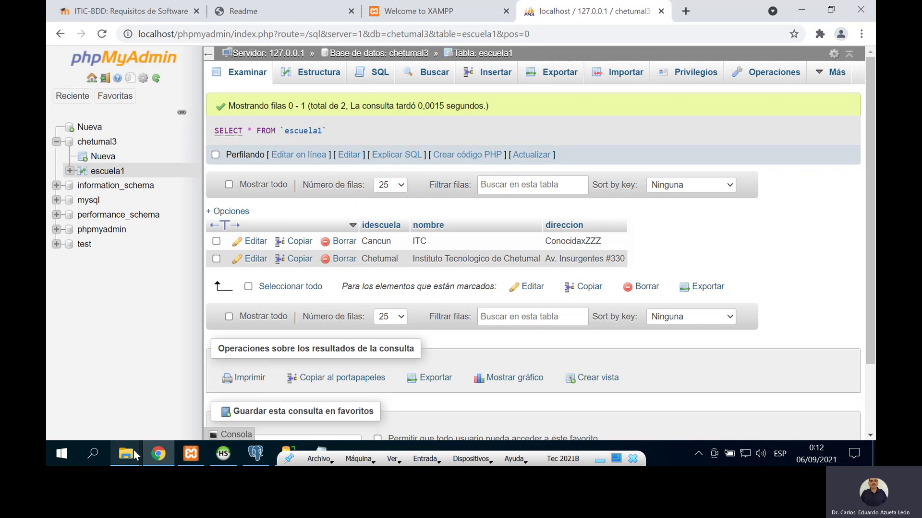
mouse_move(124, 455)
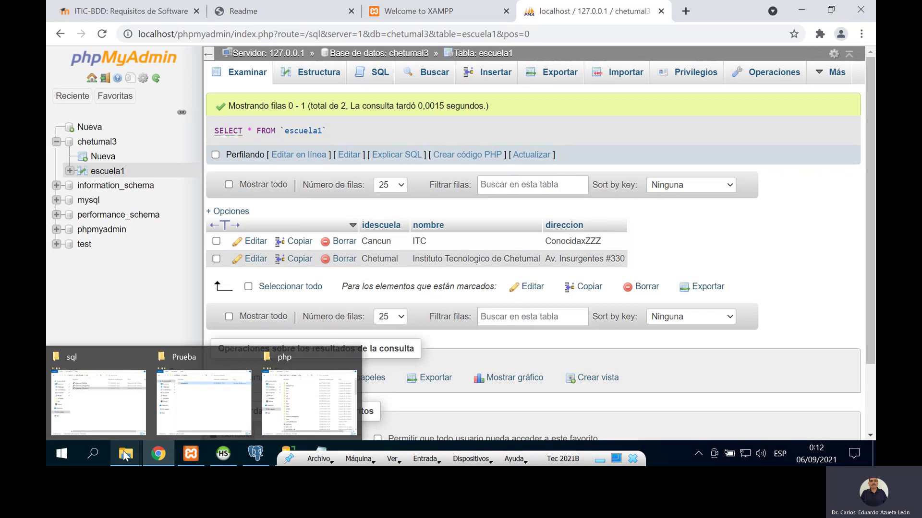
Step: Navigate from the php folder up to xampp\htdocs\centralizado and select admin.php
left_click(174, 417)
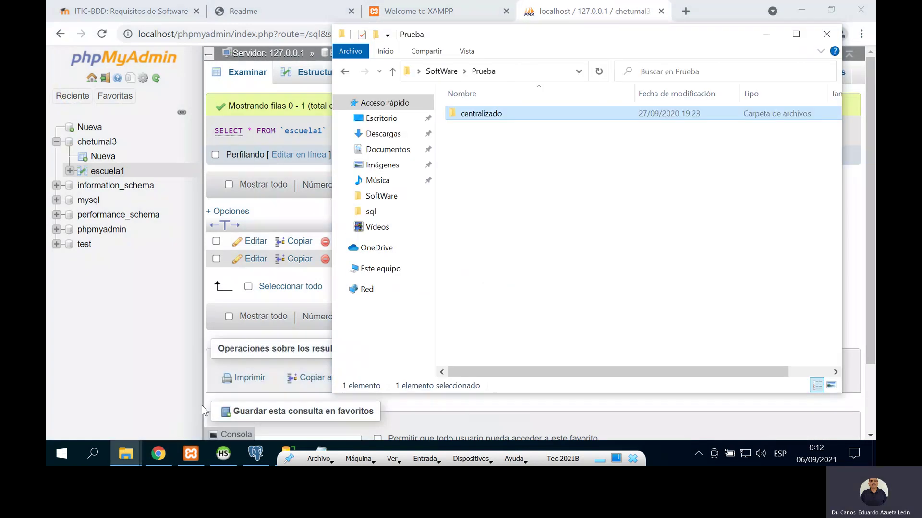
left_click(133, 458)
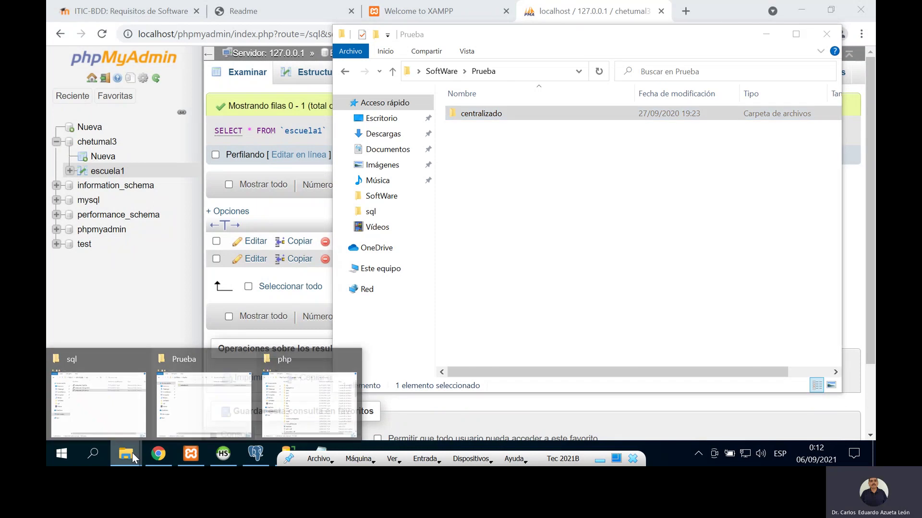
left_click(332, 409)
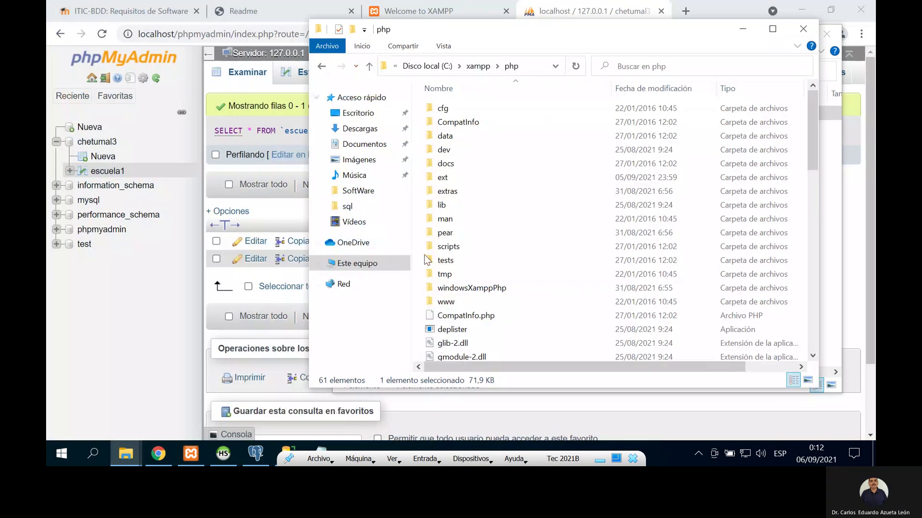
left_click(479, 66)
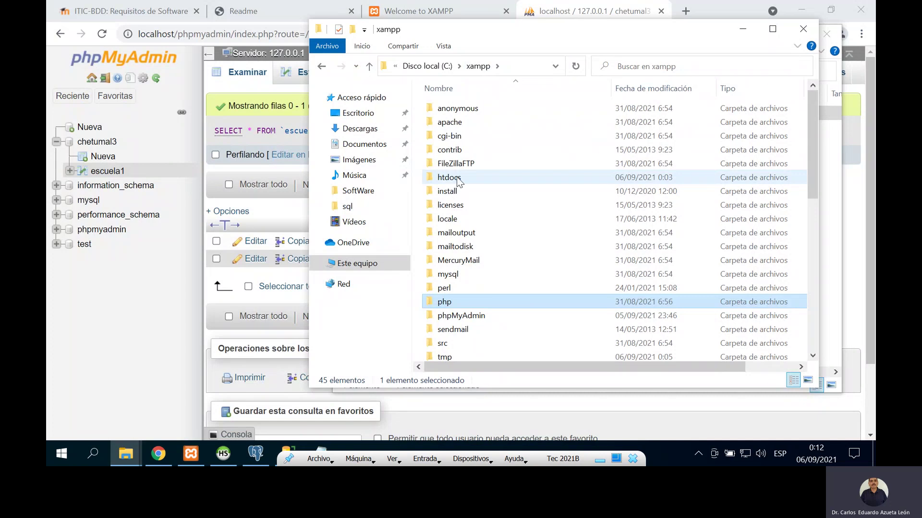
double_click(457, 179)
double_click(466, 108)
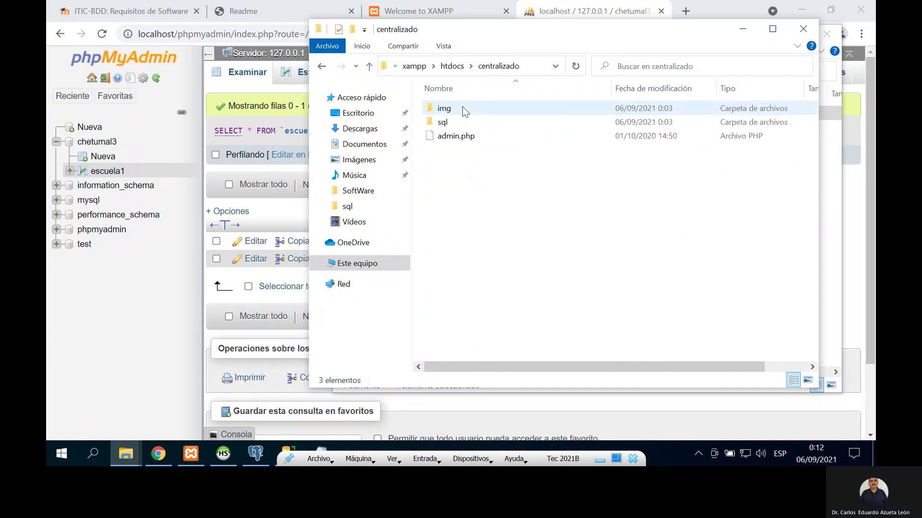
left_click(460, 138)
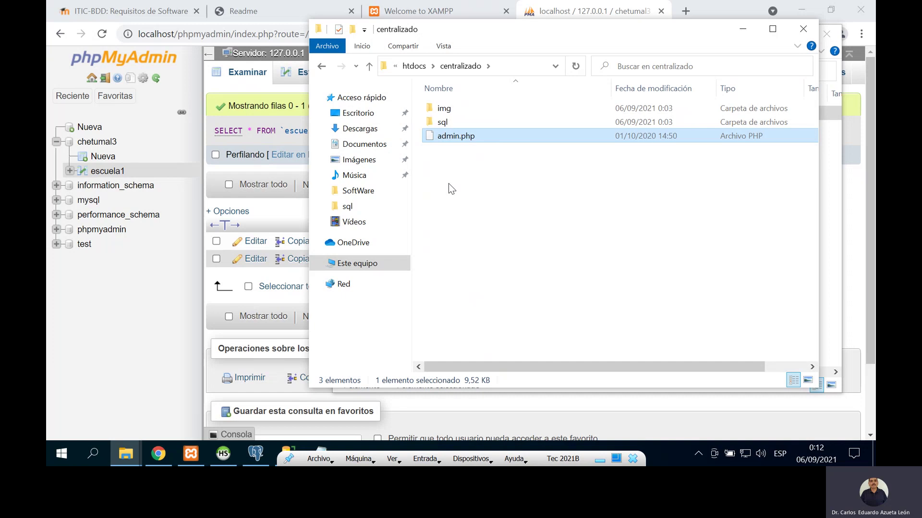
Step: Choose Notepad to open admin.php, without always using one app for .php files
right_click(465, 139)
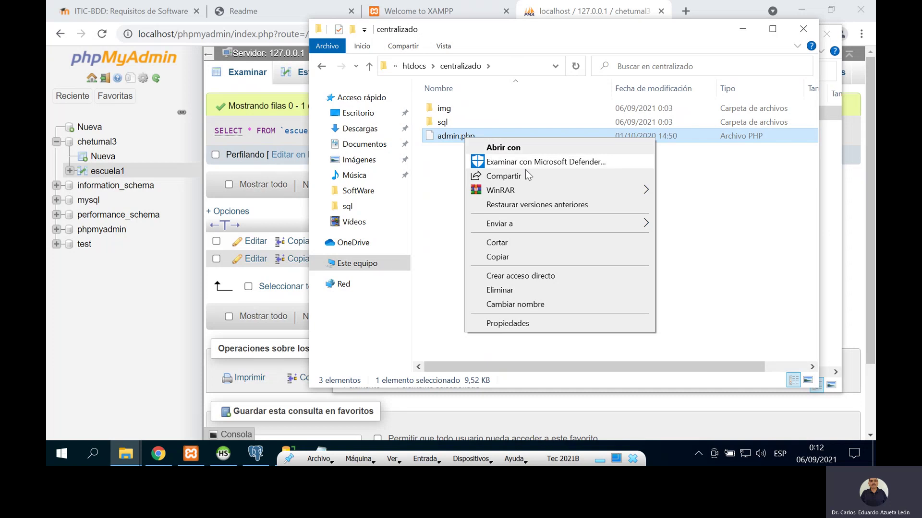
left_click(528, 148)
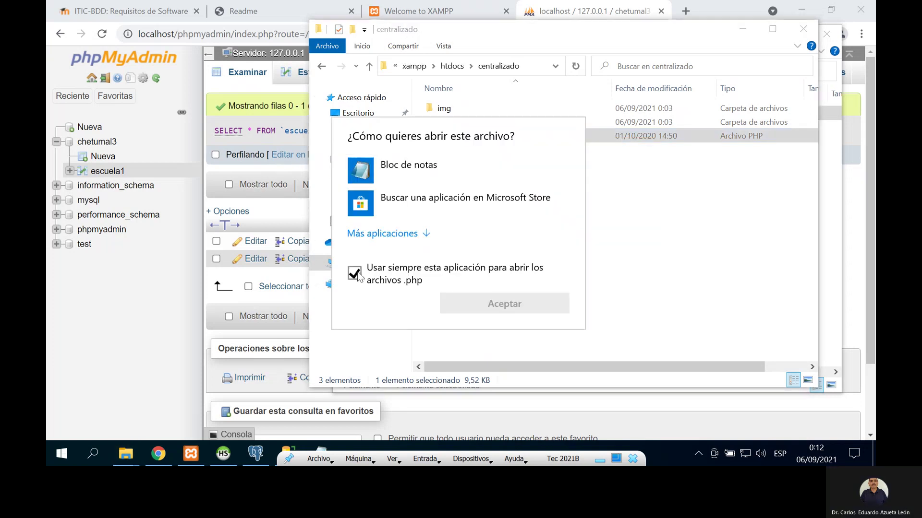
left_click(355, 272)
left_click(411, 178)
Step: Open admin.php in Notepad and correct the SQL Server and PostgreSQL $pass values
left_click(478, 300)
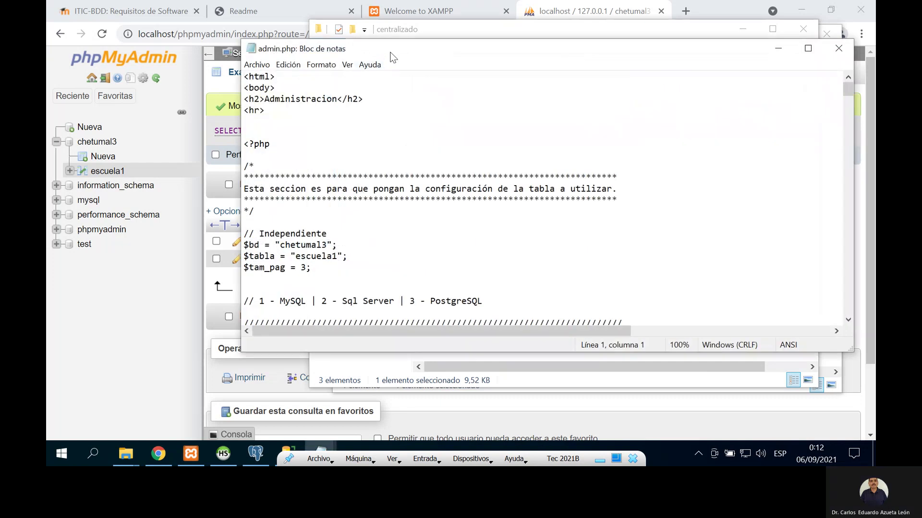
left_click_drag(393, 57, 282, 50)
scroll(267, 171, "down", 5)
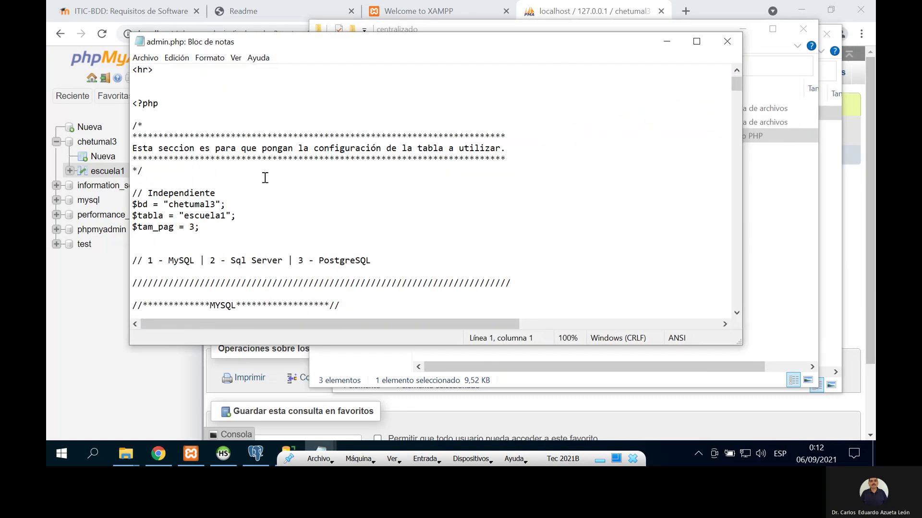
scroll(265, 177, "down", 1)
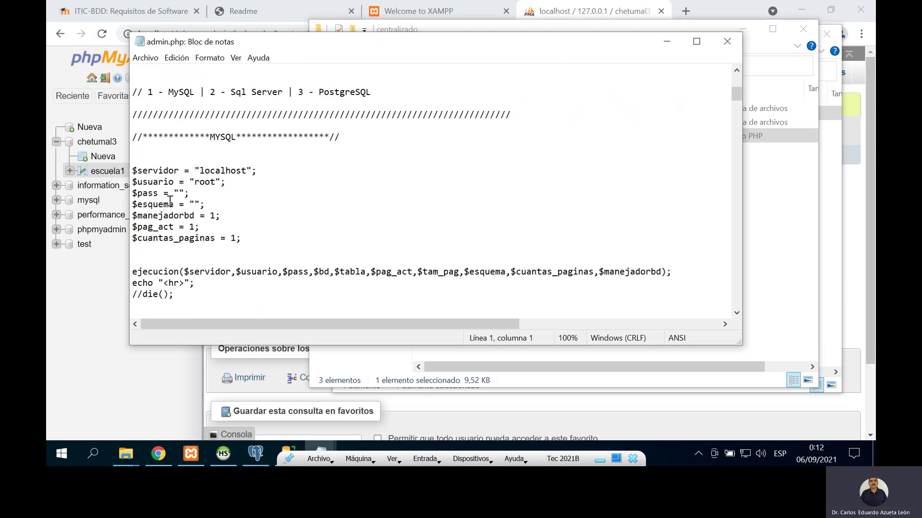
scroll(198, 201, "down", 5)
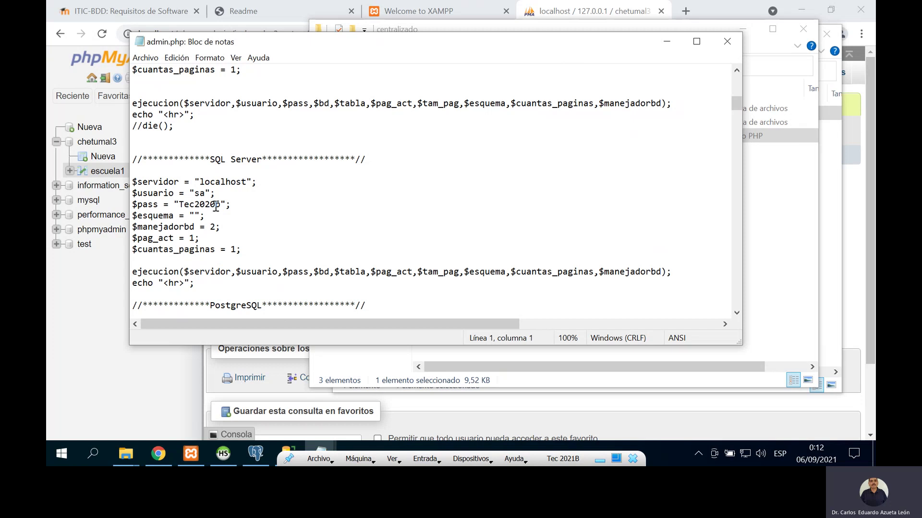
left_click(215, 205)
key("BackSpace")
type("1")
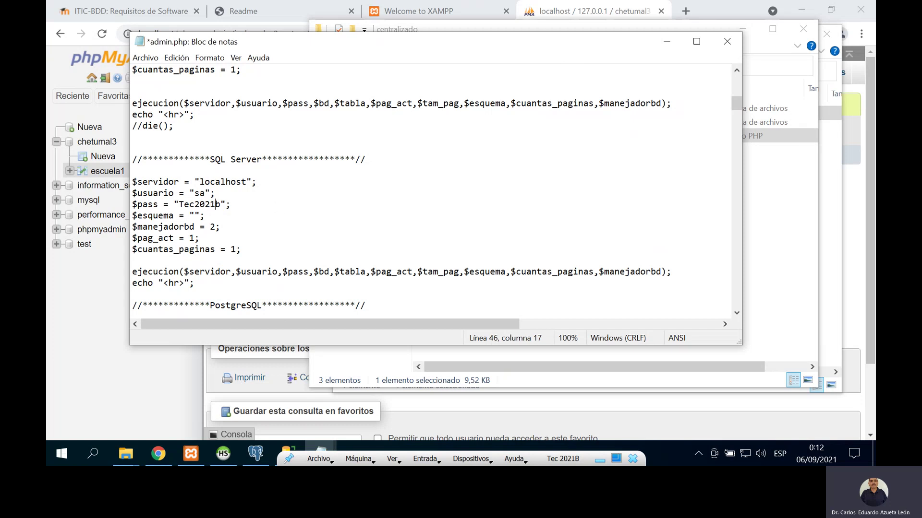
scroll(254, 182, "down", 5)
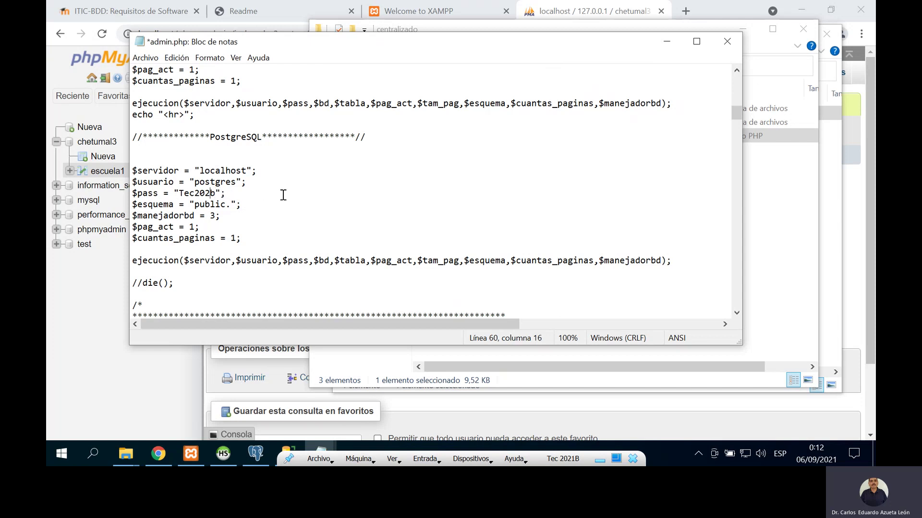
type("1")
Step: Save admin.php and close Notepad
left_click(146, 58)
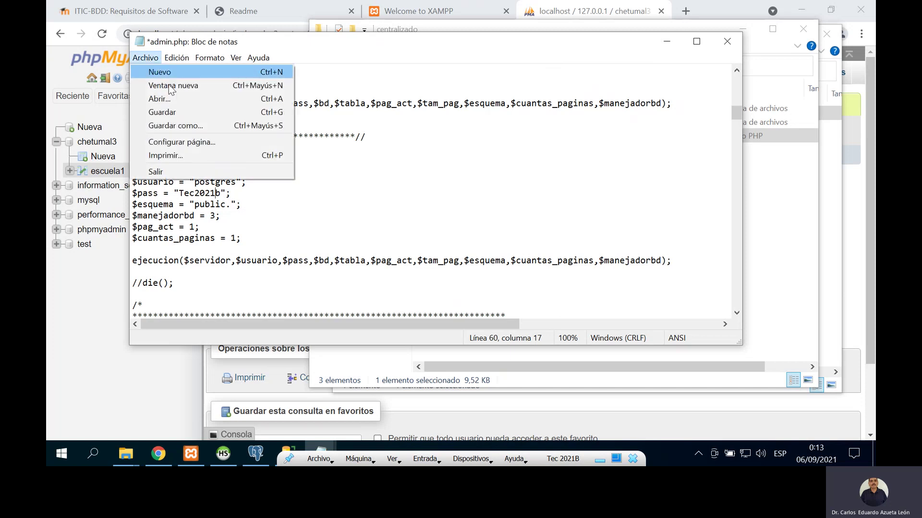
left_click(188, 110)
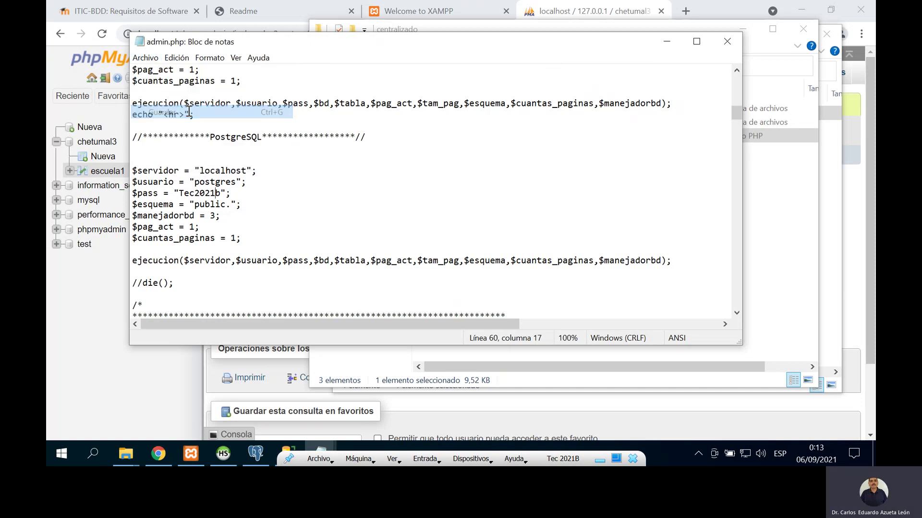
left_click(726, 41)
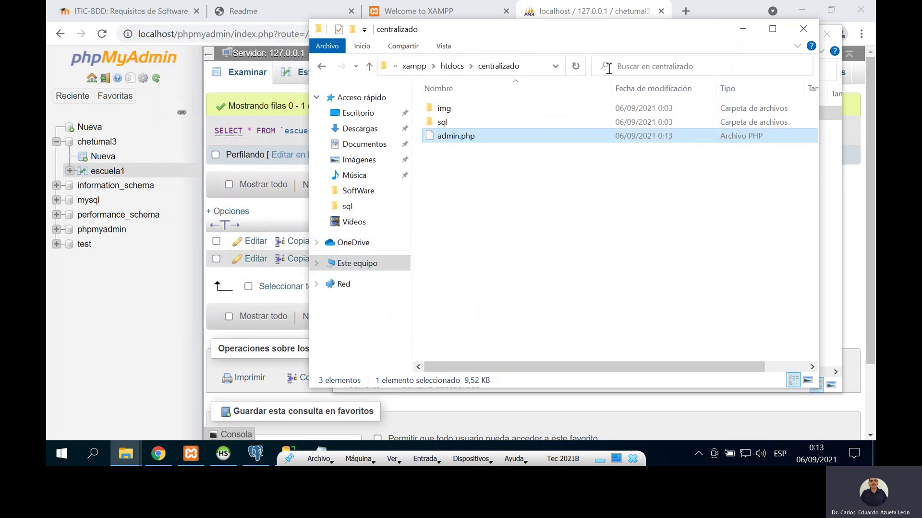
Step: Load localhost/centralizado/admin.php in a new Chrome tab to list the escuela1 rows per database
left_click(685, 10)
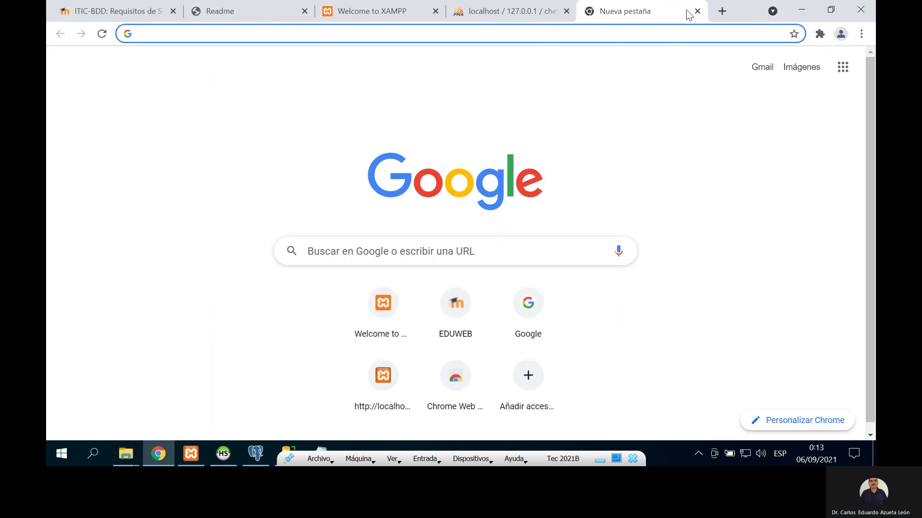
type("local")
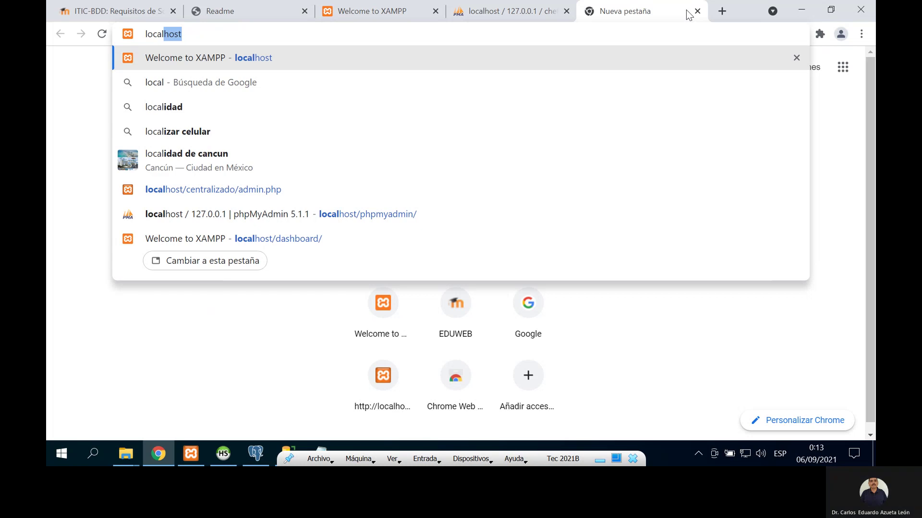
type("host")
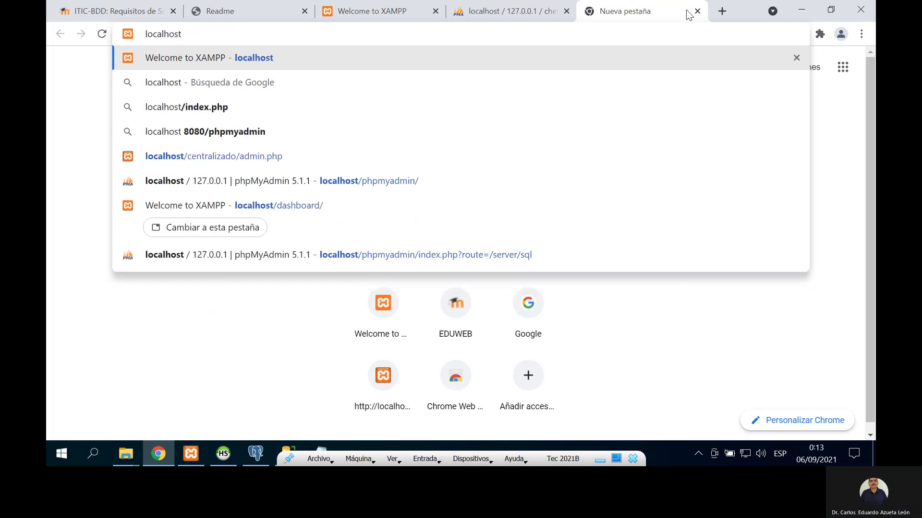
type("/centrali")
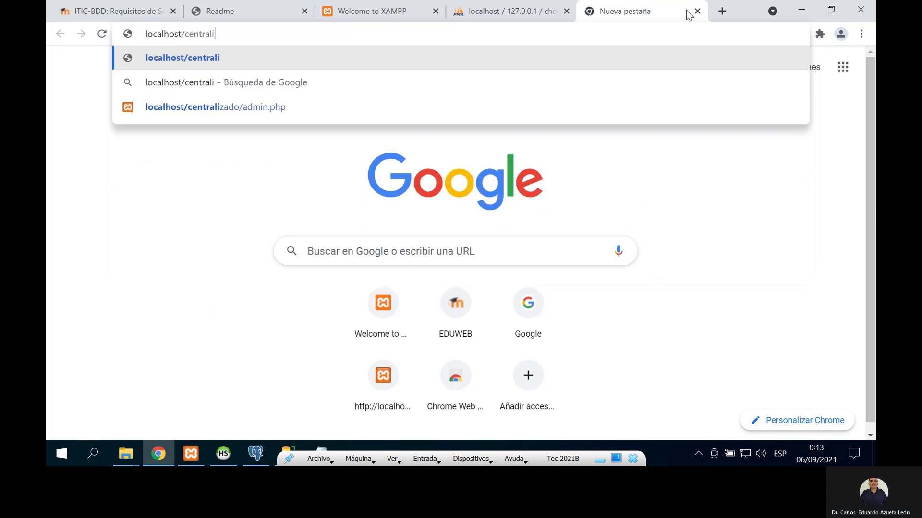
key("Down")
key("Down")
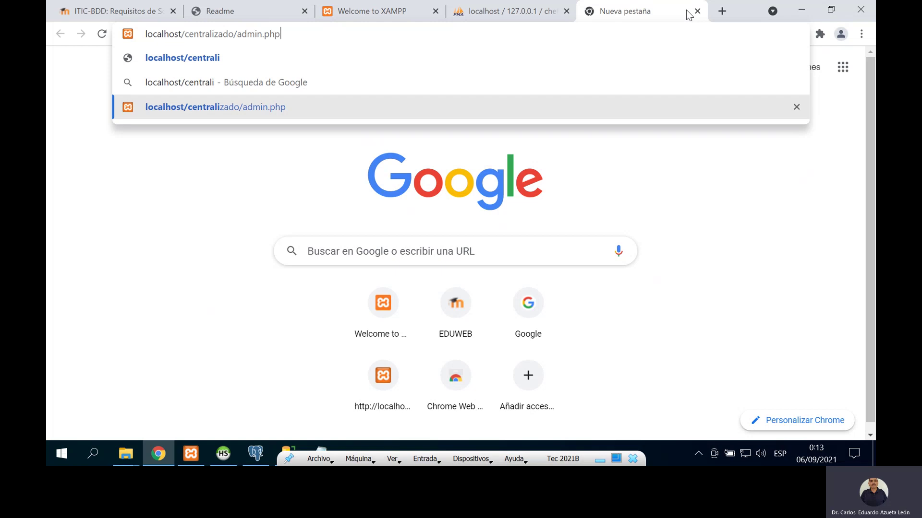
key("Return")
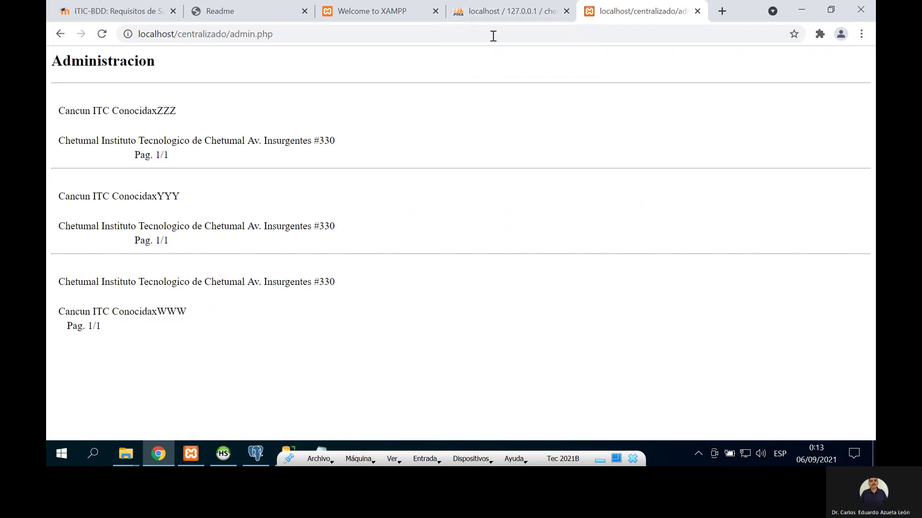
Step: Compare the admin.php listing with escuela1 in phpMyAdmin and SQL Server, ending on pgAdmin's results
left_click(496, 13)
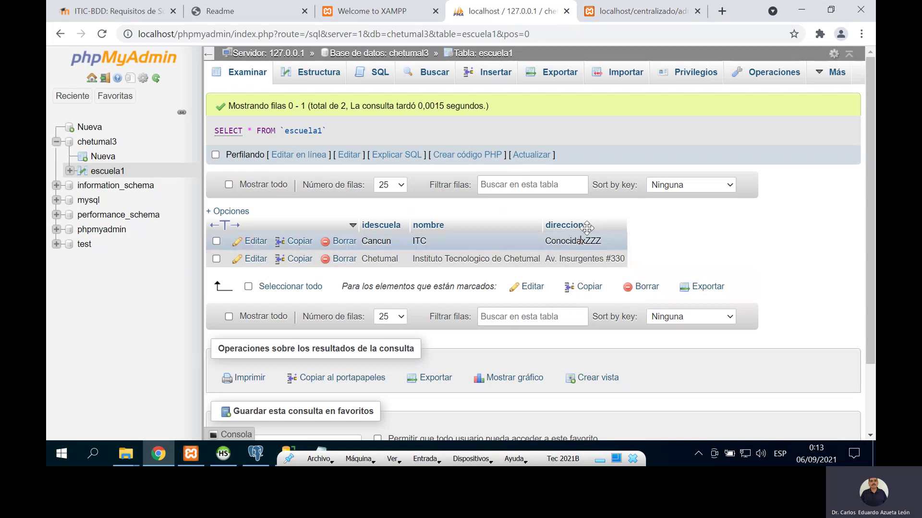
left_click(648, 11)
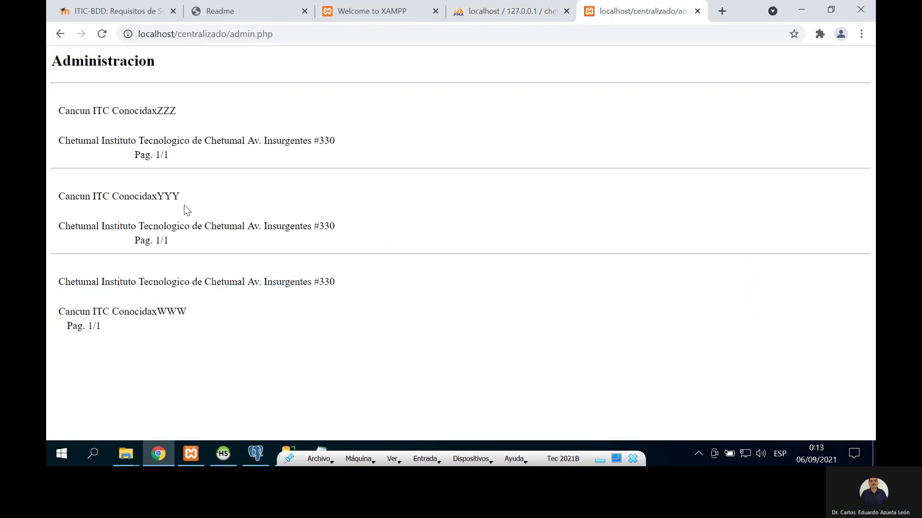
left_click(296, 449)
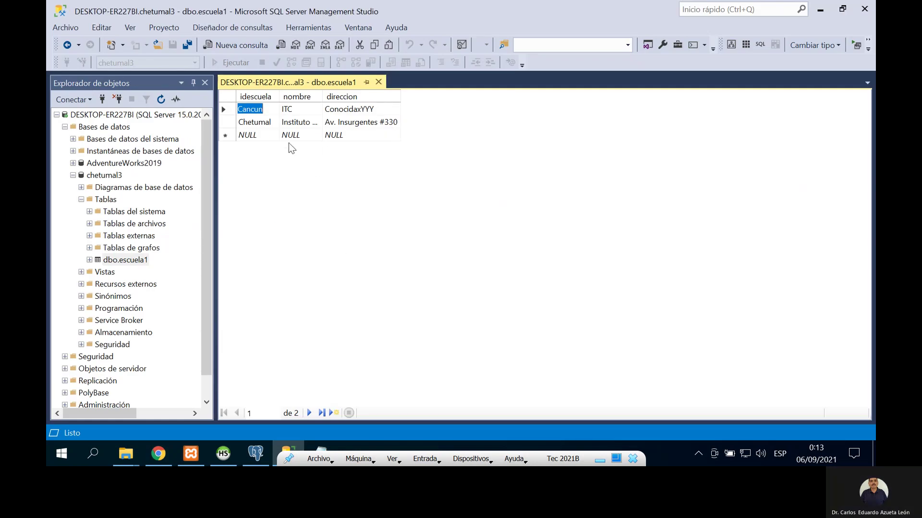
left_click(820, 10)
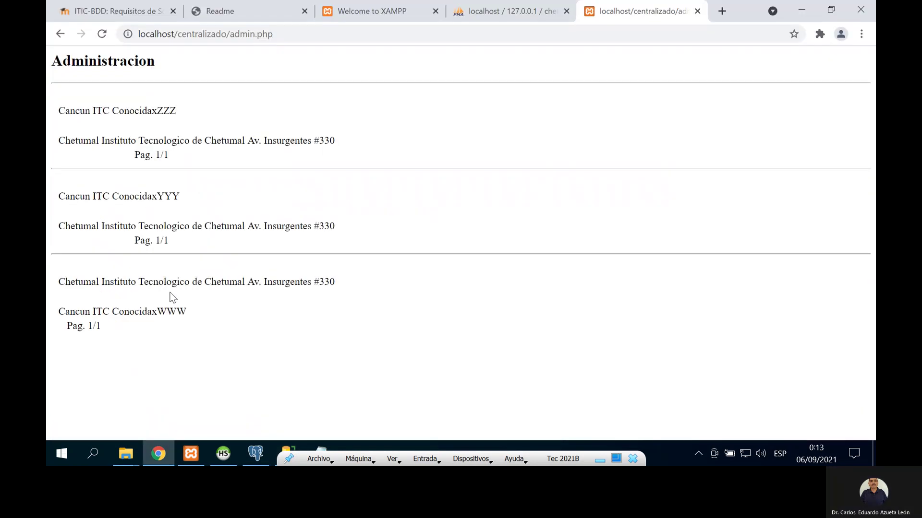
left_click(255, 454)
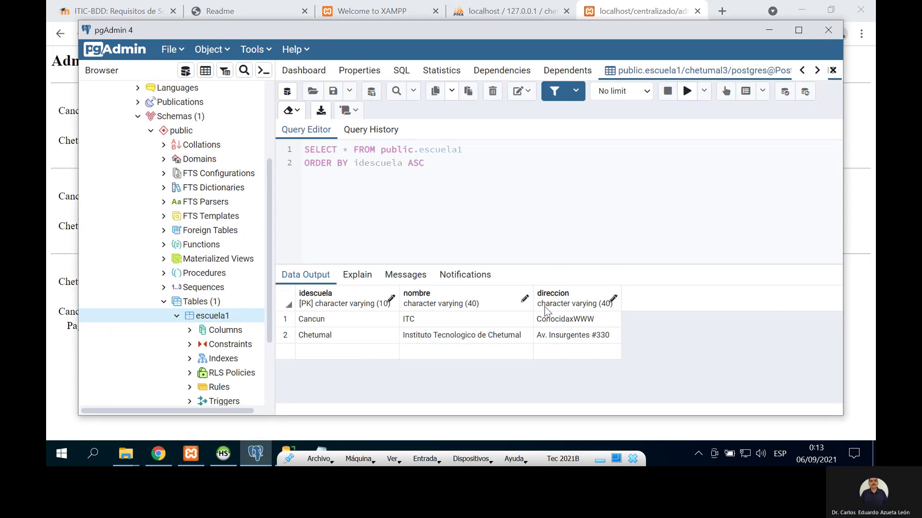
Step: In HeidiSQL, reload the PostgreSQL connection's database list with Recargar
left_click(231, 456)
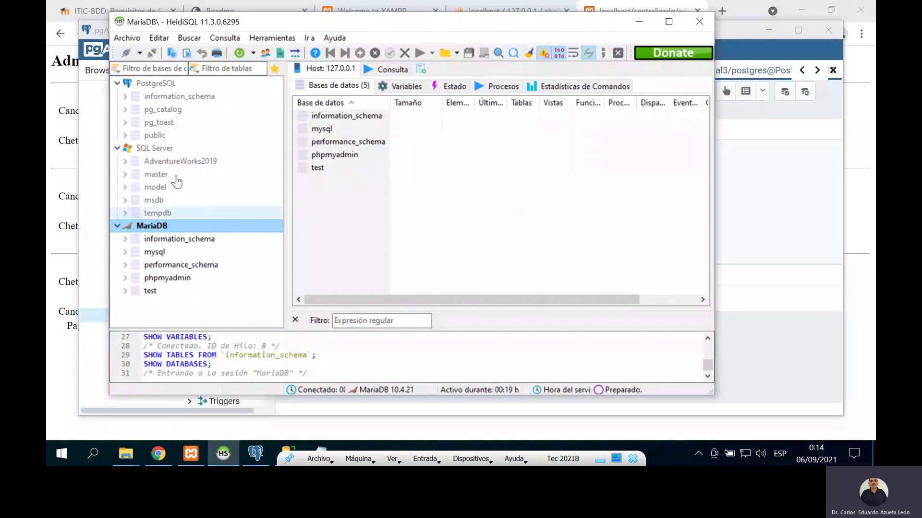
left_click(158, 85)
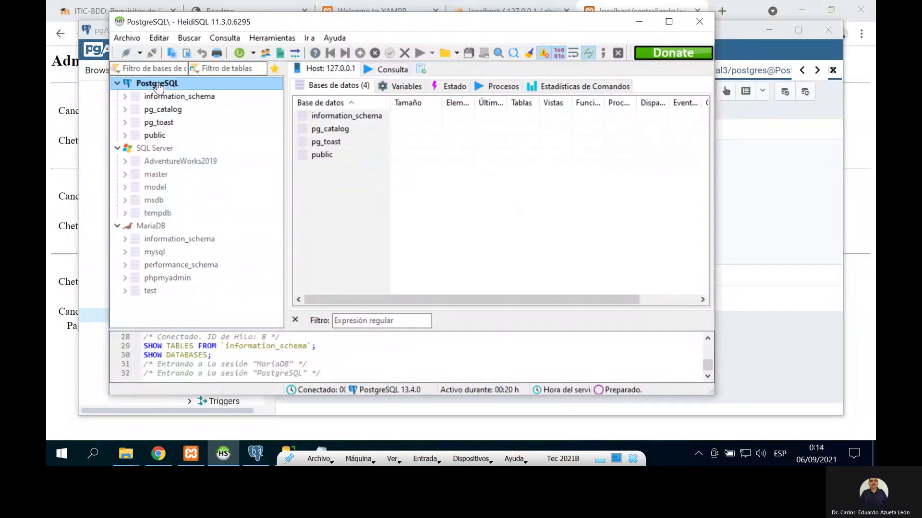
right_click(158, 84)
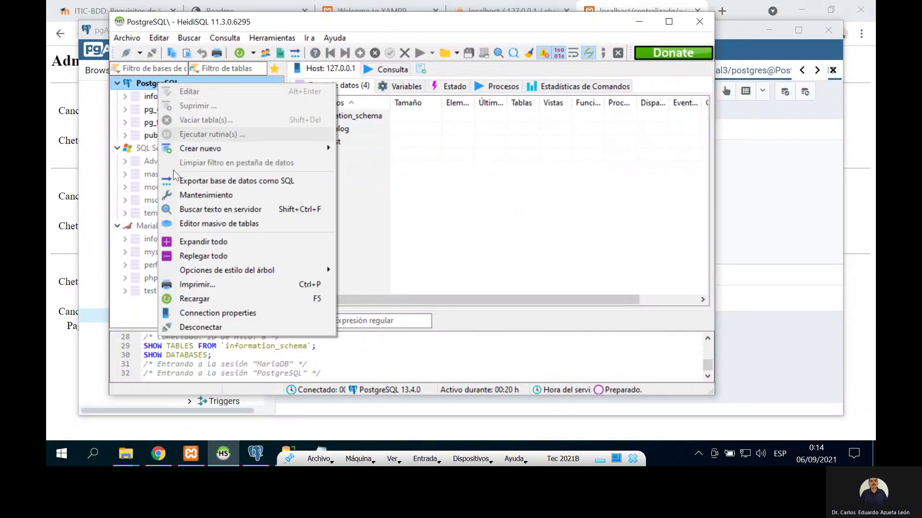
left_click(208, 300)
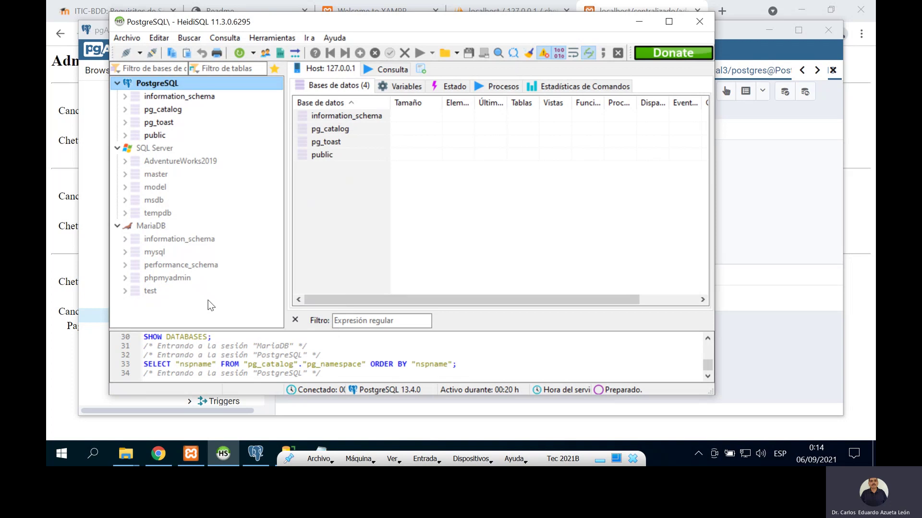
Step: Reload the SQL Server and MariaDB connections and open MariaDB's chetumal3 database
left_click(158, 149)
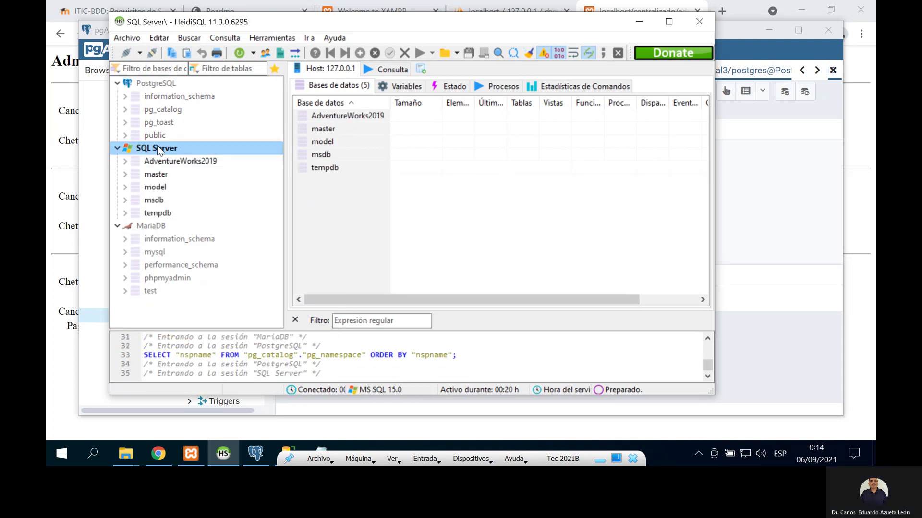
right_click(157, 145)
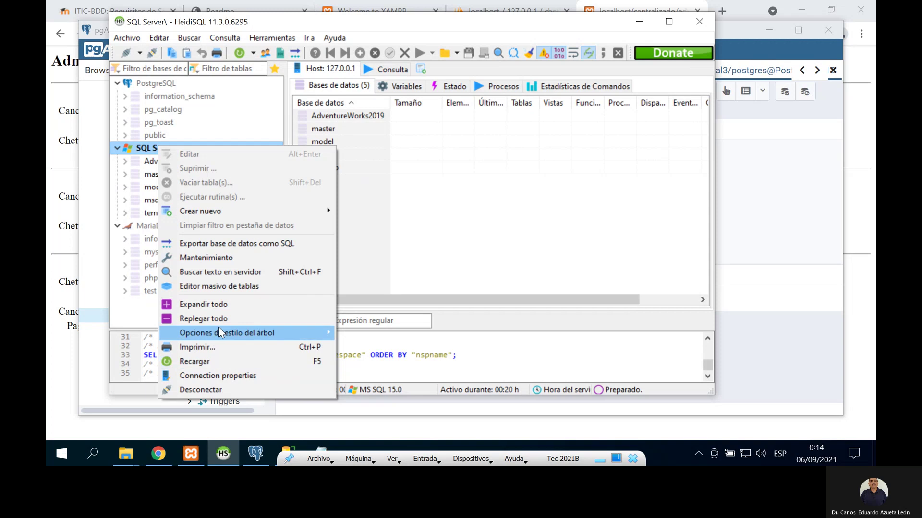
left_click(218, 361)
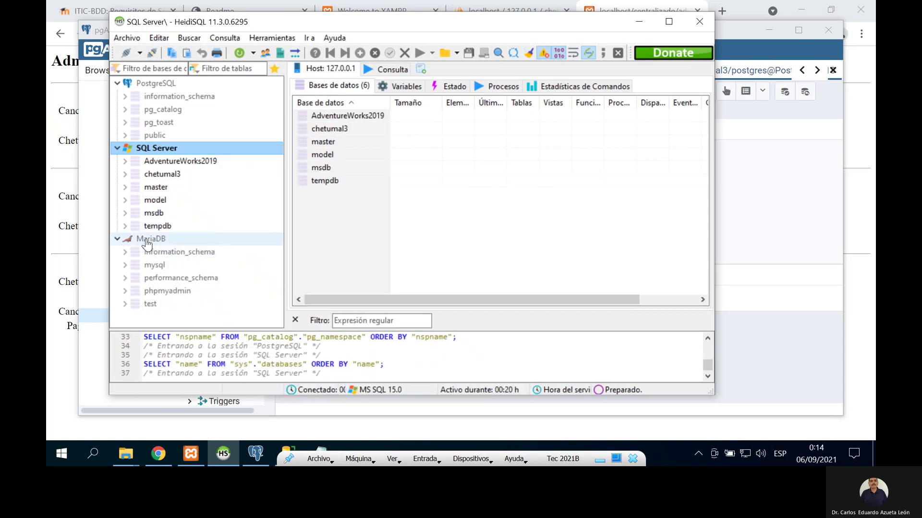
left_click(147, 240)
right_click(147, 240)
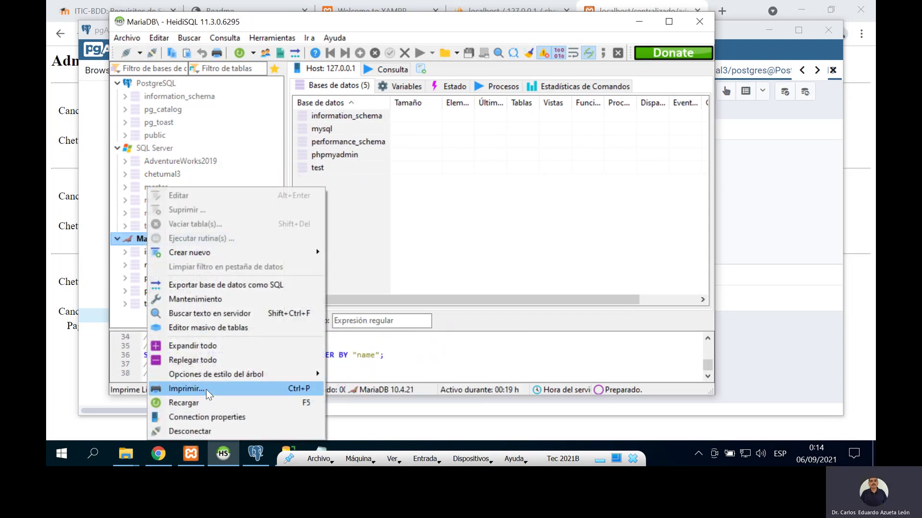
left_click(206, 403)
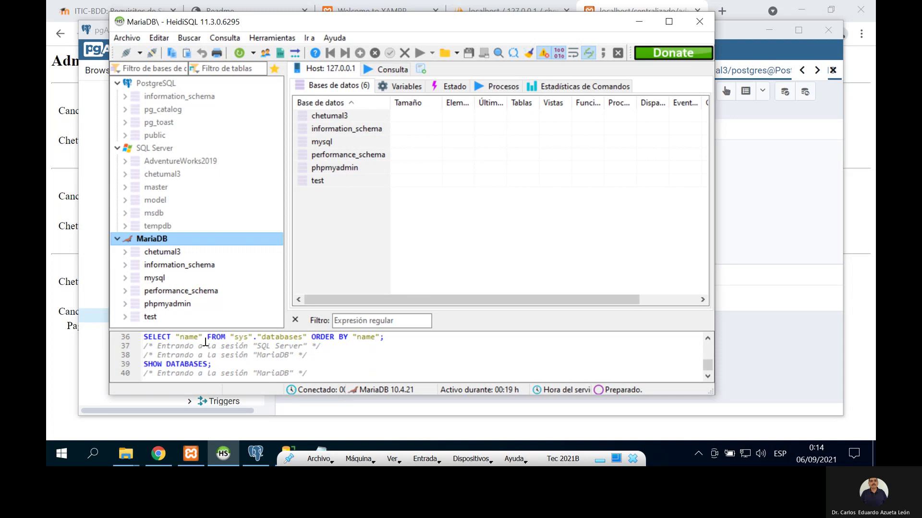
left_click(163, 257)
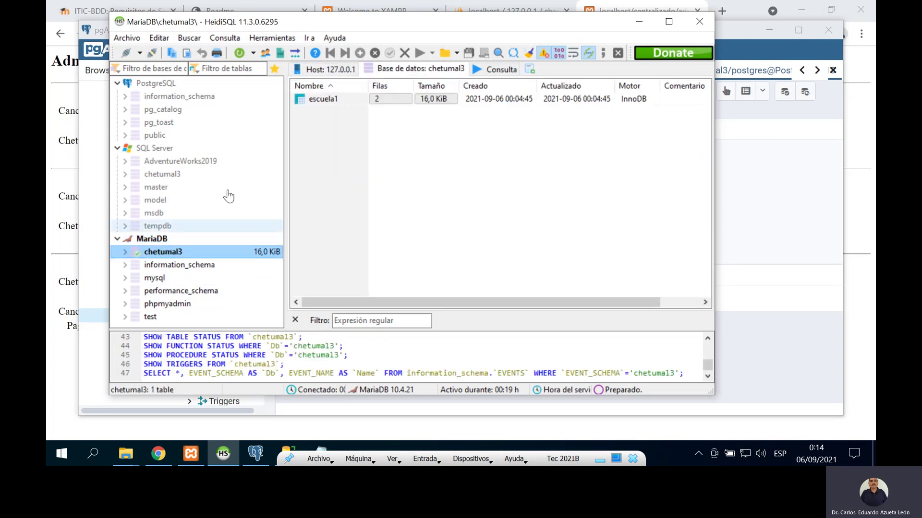
Step: View escuela1's rows in MariaDB and SQL Server chetumal3, then open PostgreSQL's public database
double_click(325, 99)
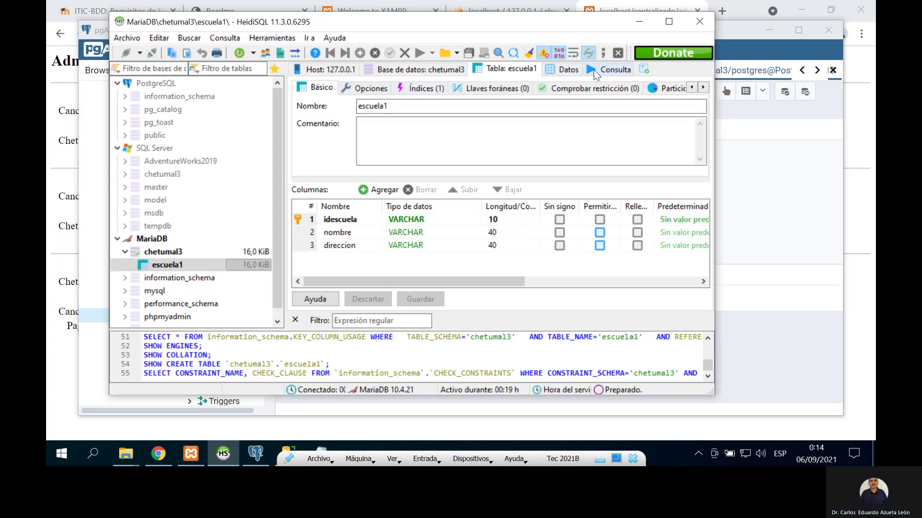
left_click(562, 70)
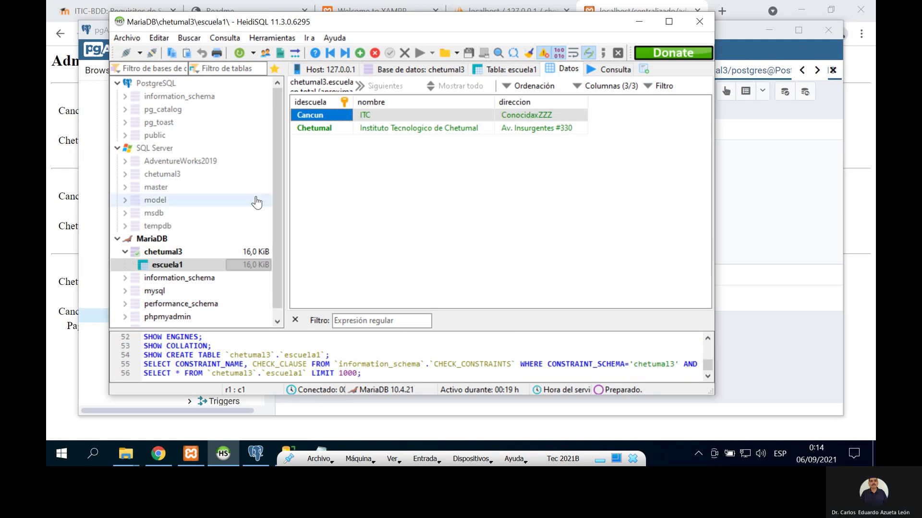
left_click(164, 178)
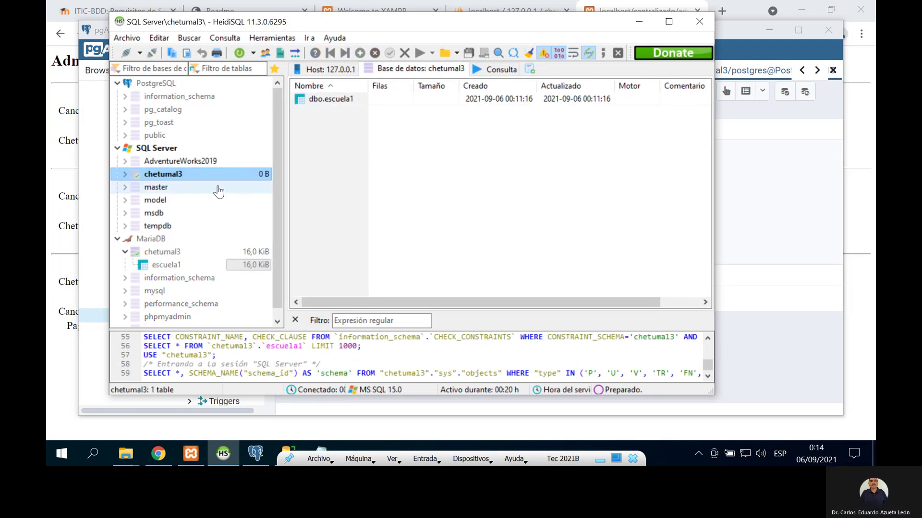
double_click(185, 176)
left_click(175, 187)
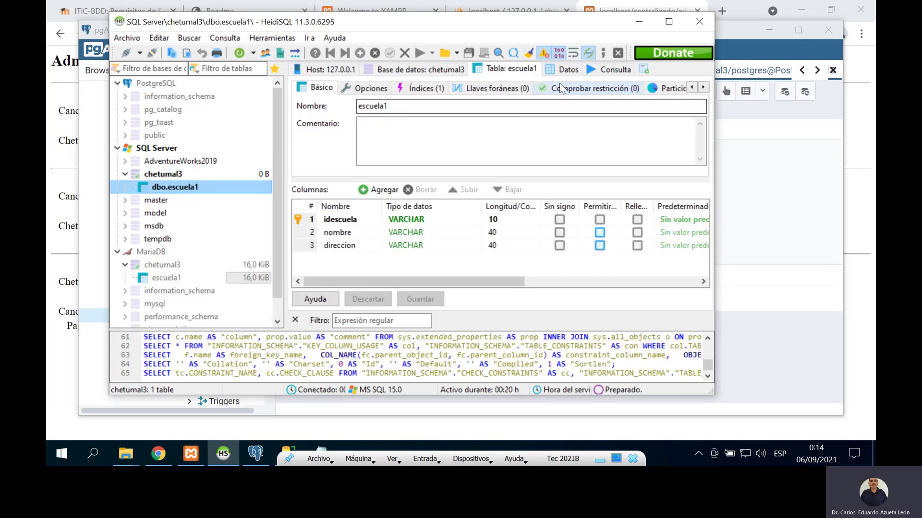
left_click(566, 69)
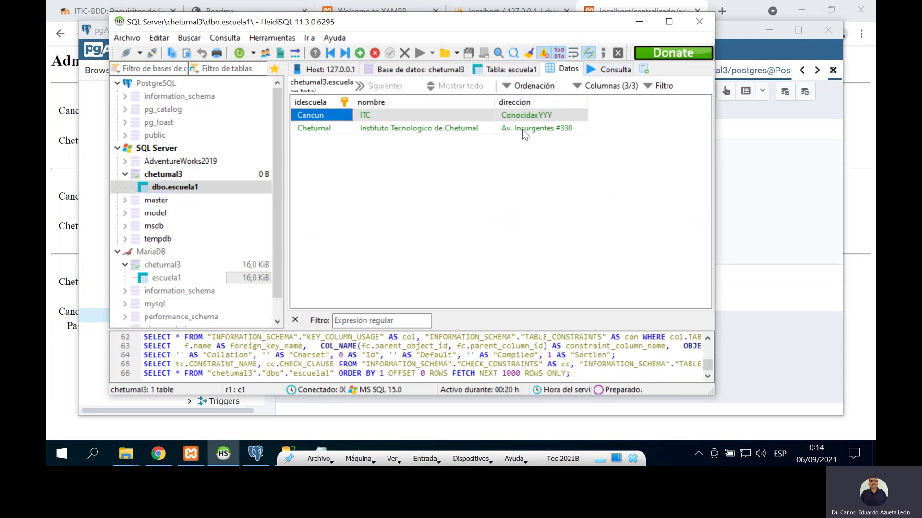
left_click(124, 136)
left_click(155, 135)
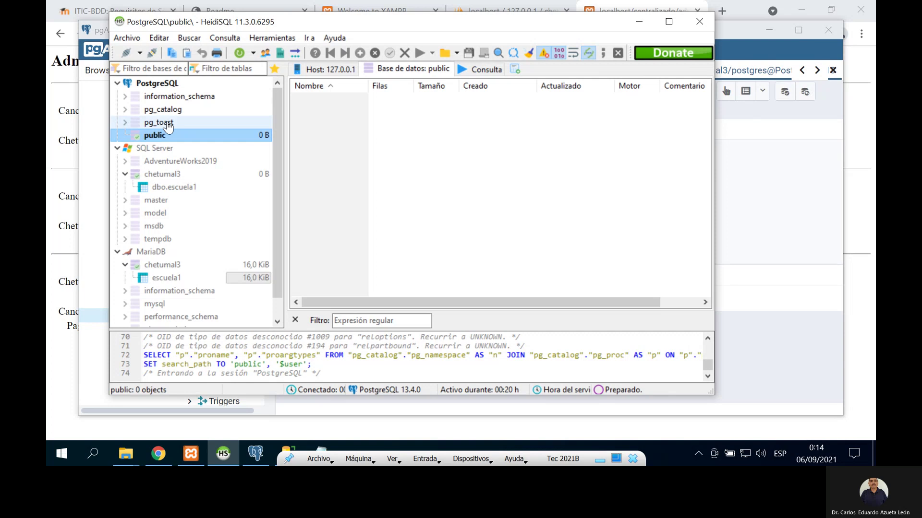
Step: Browse the pg_toast, pg_catalog and information_schema schemas in the PostgreSQL tree
left_click(166, 123)
left_click(172, 110)
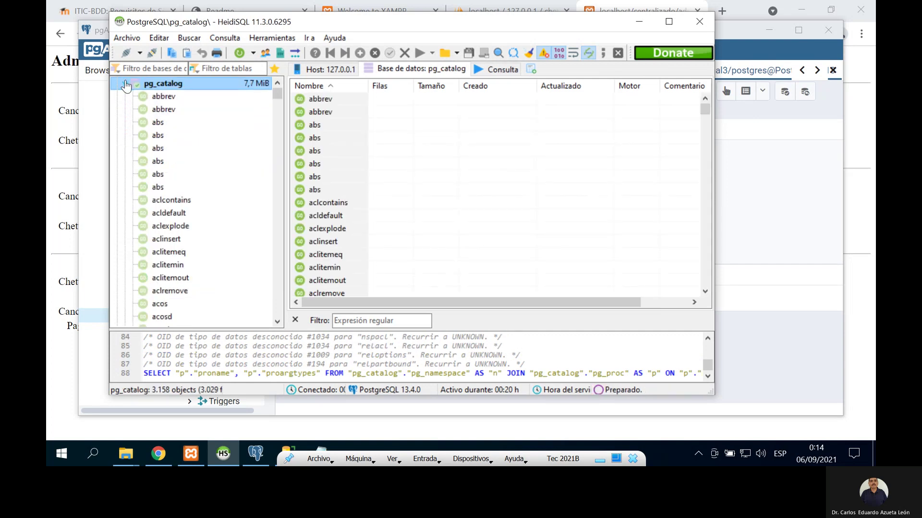
scroll(157, 124, "down", 13)
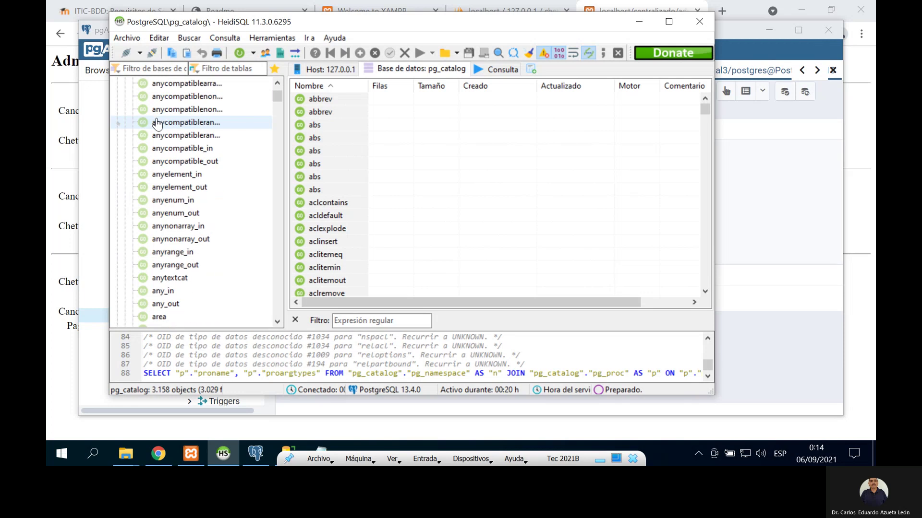
mouse_move(279, 95)
left_mouse_down()
mouse_move(276, 111)
mouse_move(277, 94)
left_mouse_up()
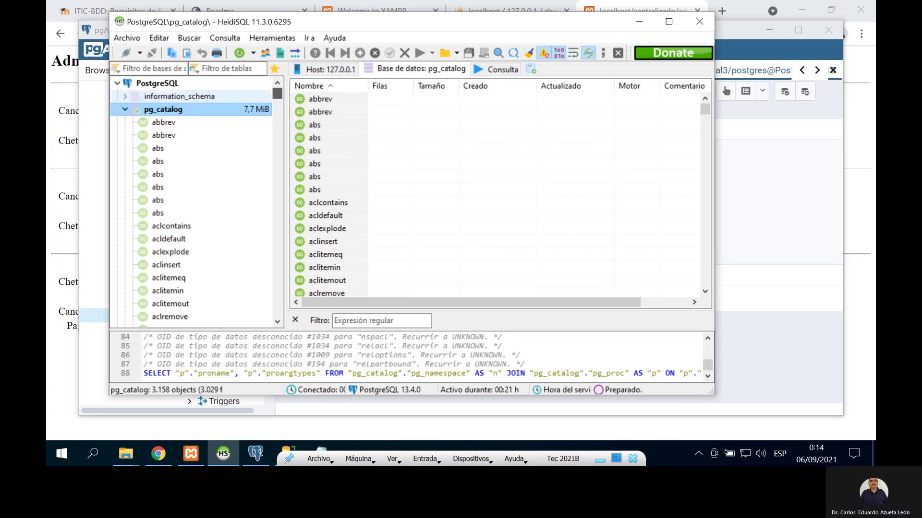
left_click(125, 109)
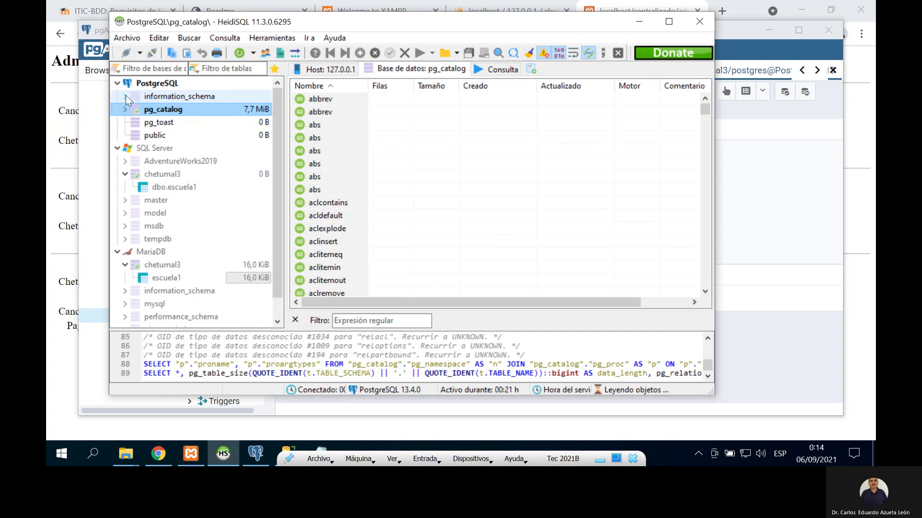
left_click(126, 96)
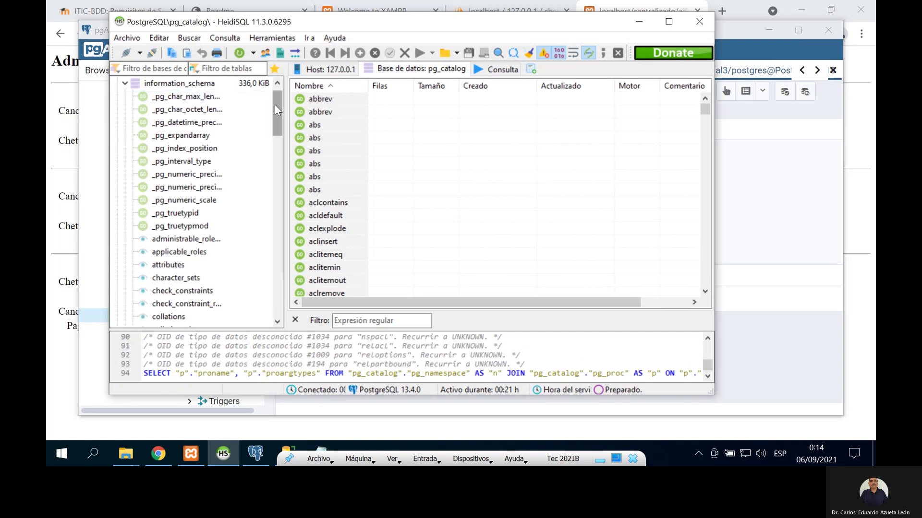
left_click_drag(274, 104, 268, 82)
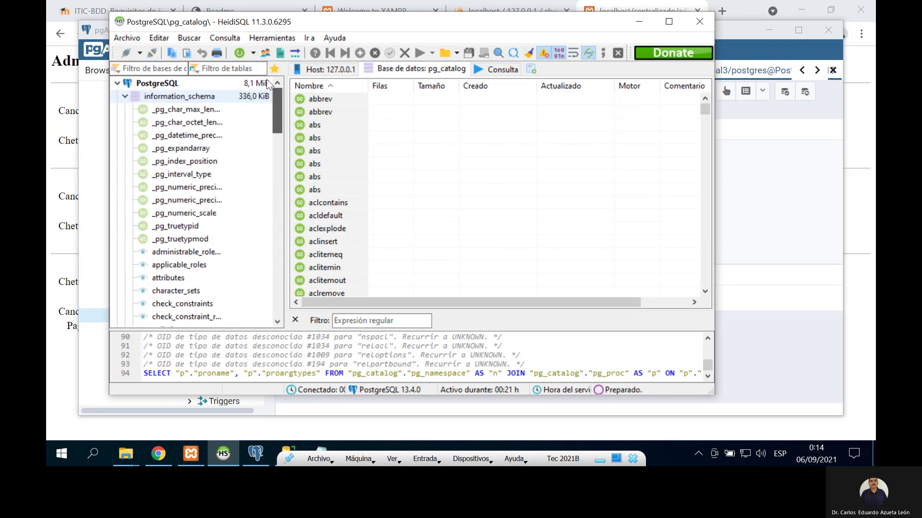
left_click(124, 96)
Step: Scroll through pg_catalog's functions, then show the PostgreSQL server overview with its four databases
left_click(127, 111)
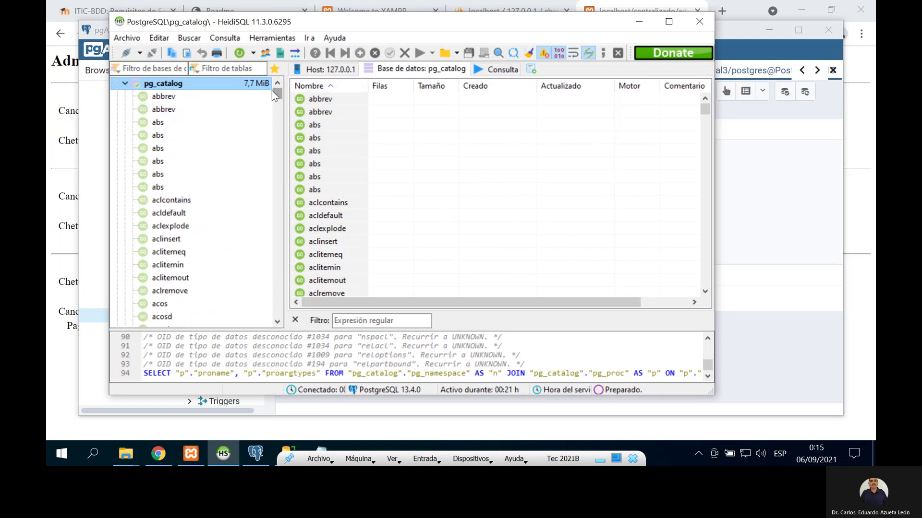
mouse_move(273, 93)
left_mouse_down()
mouse_move(272, 109)
mouse_move(276, 91)
left_mouse_up()
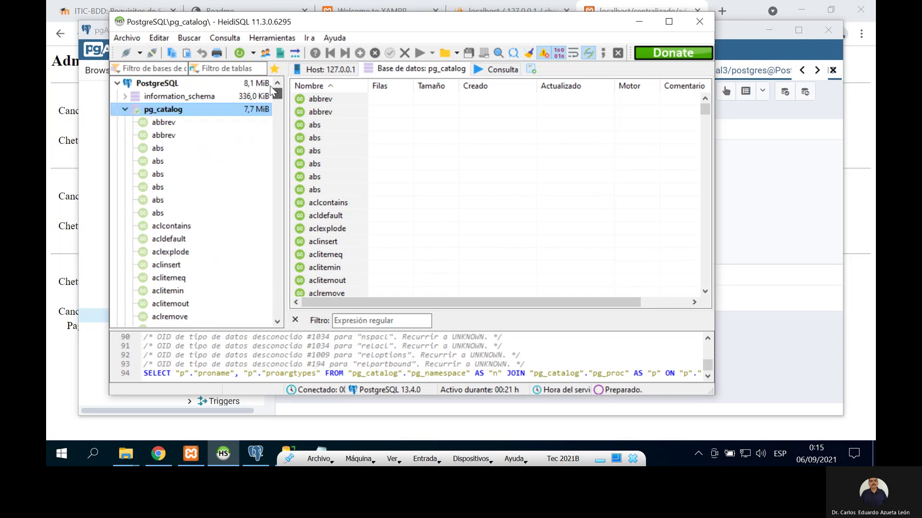
left_click(123, 114)
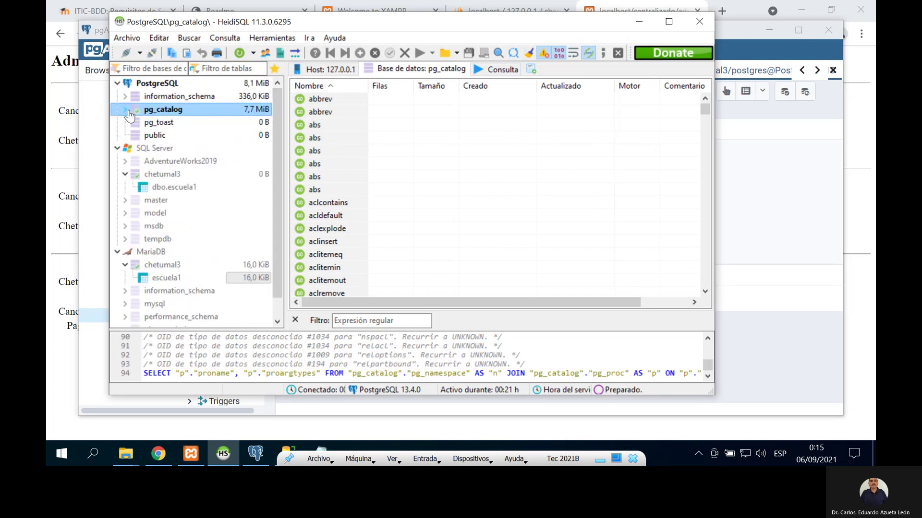
left_click(123, 111)
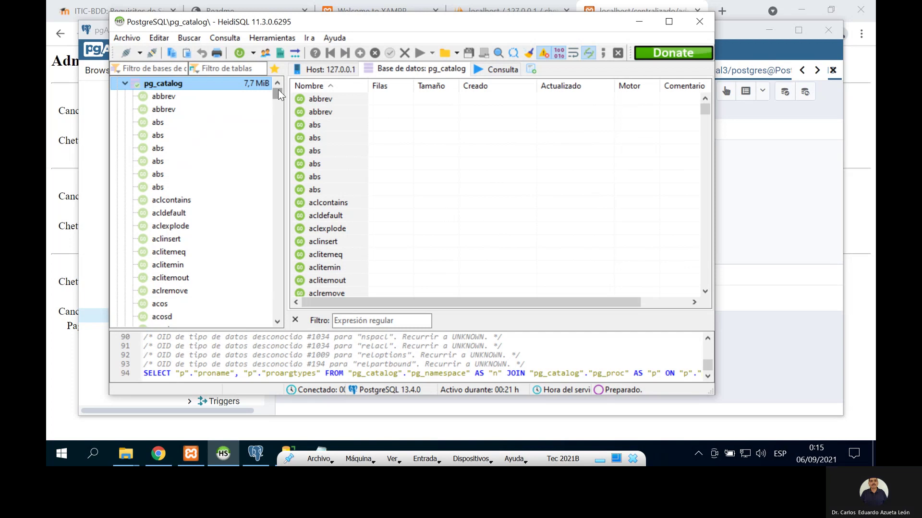
left_click_drag(278, 90, 273, 114)
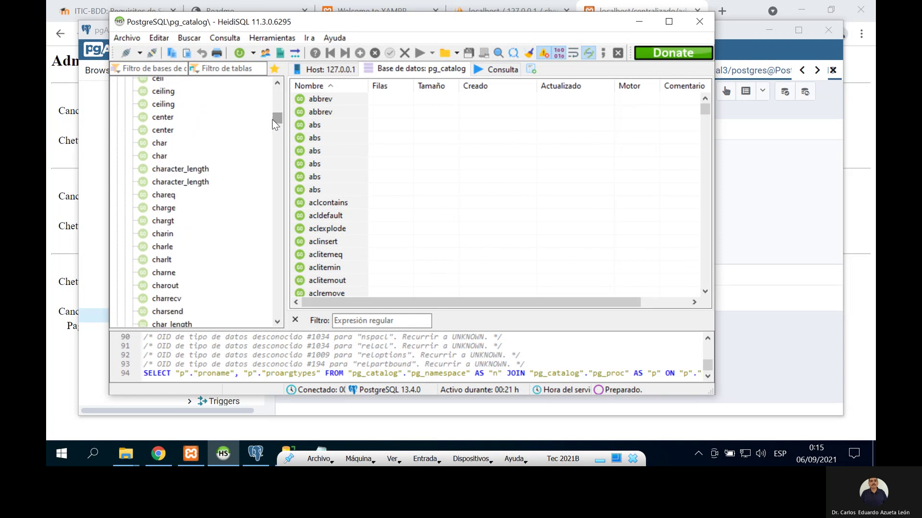
scroll(274, 141, "down", 2)
scroll(276, 147, "down", 1)
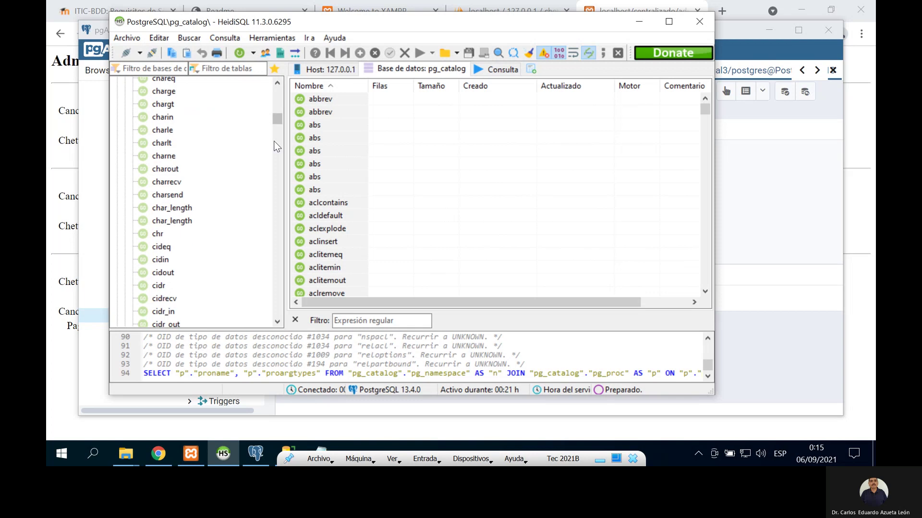
scroll(276, 146, "down", 15)
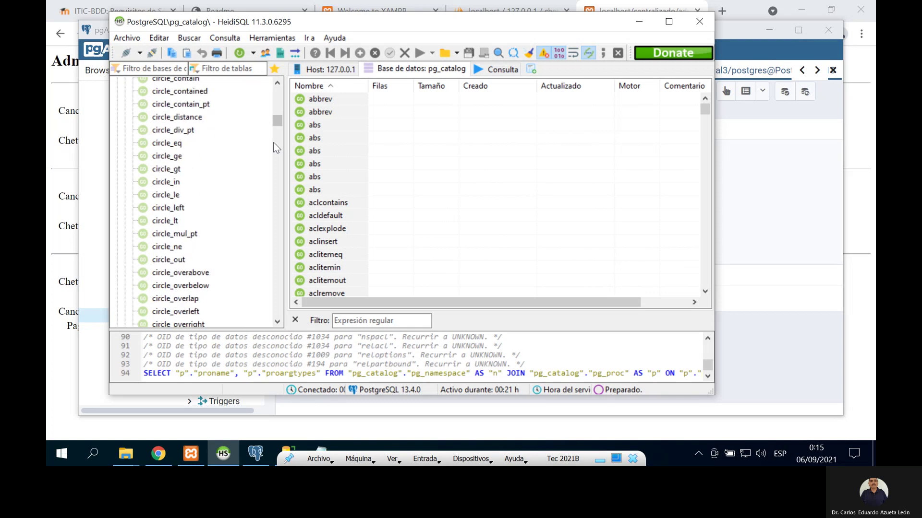
scroll(276, 148, "down", 15)
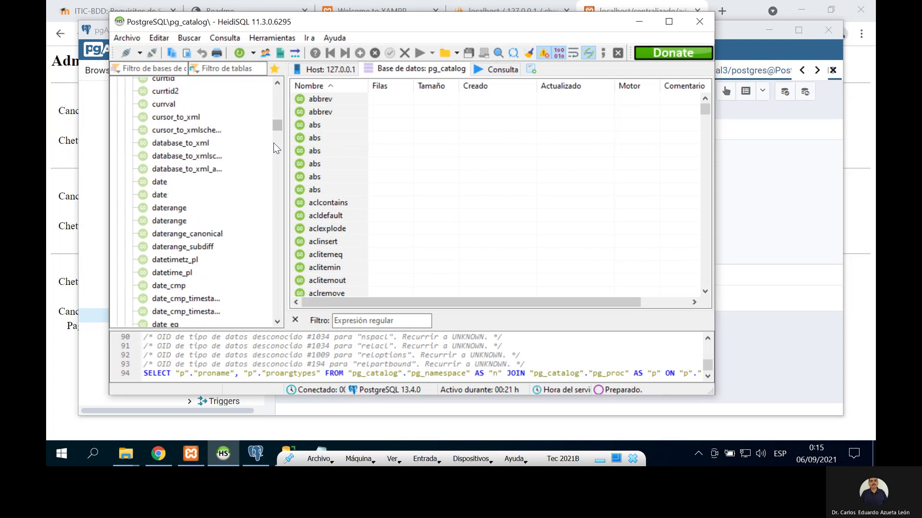
scroll(274, 147, "down", 18)
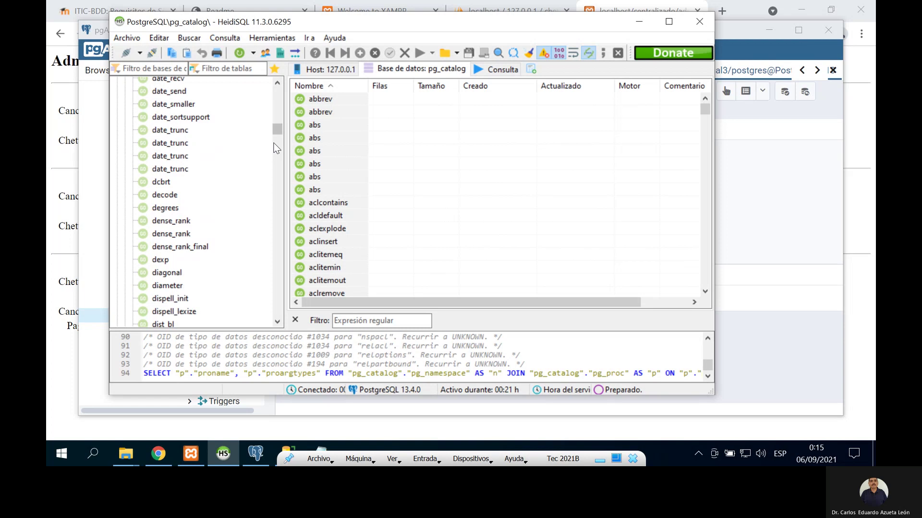
scroll(276, 147, "down", 5)
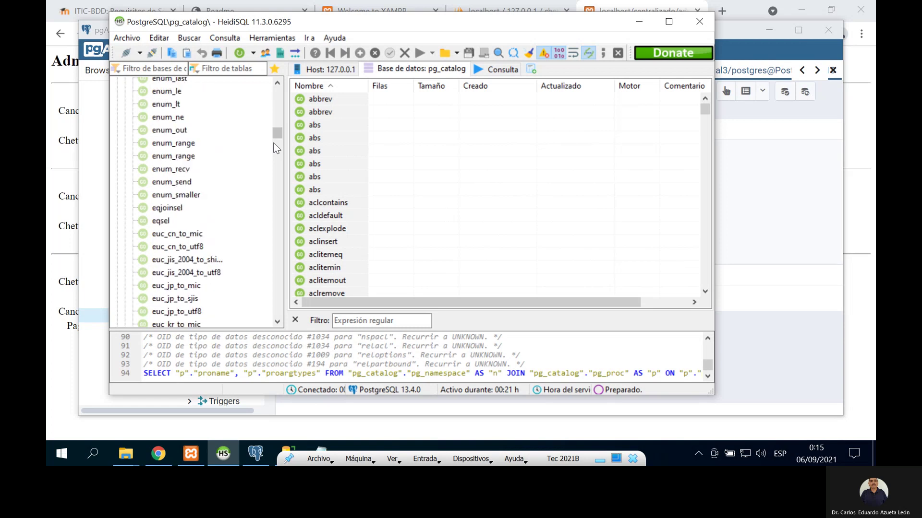
scroll(274, 145, "down", 4)
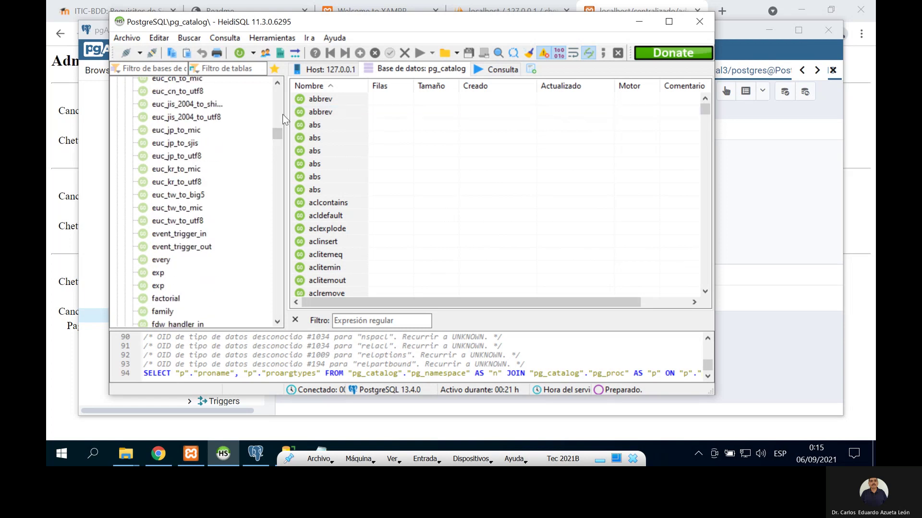
left_click_drag(278, 132, 265, 80)
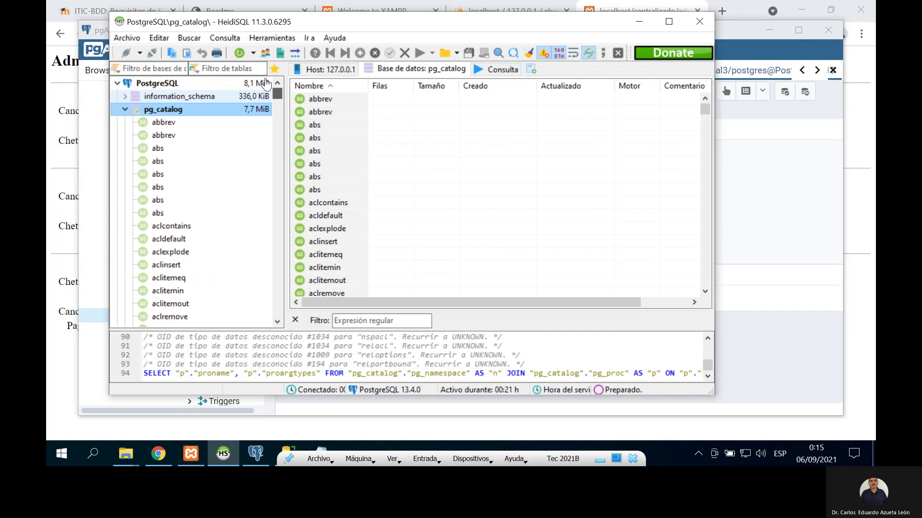
left_click(128, 109)
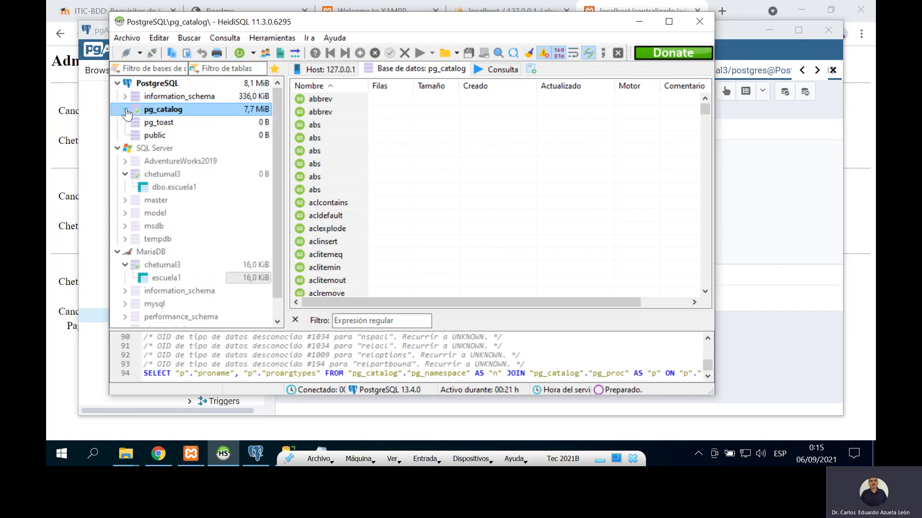
left_click(170, 85)
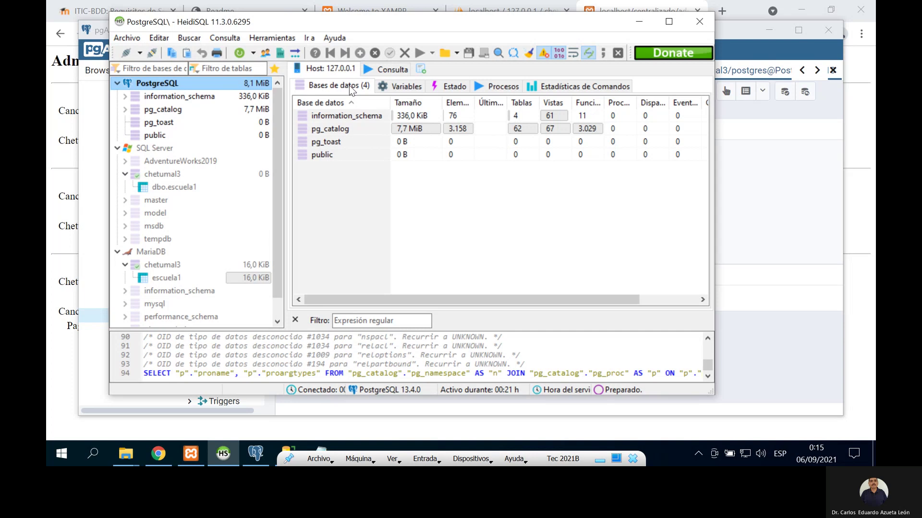
Step: Review the PostgreSQL server's Variables, Estado and Procesos tabs
left_click(395, 89)
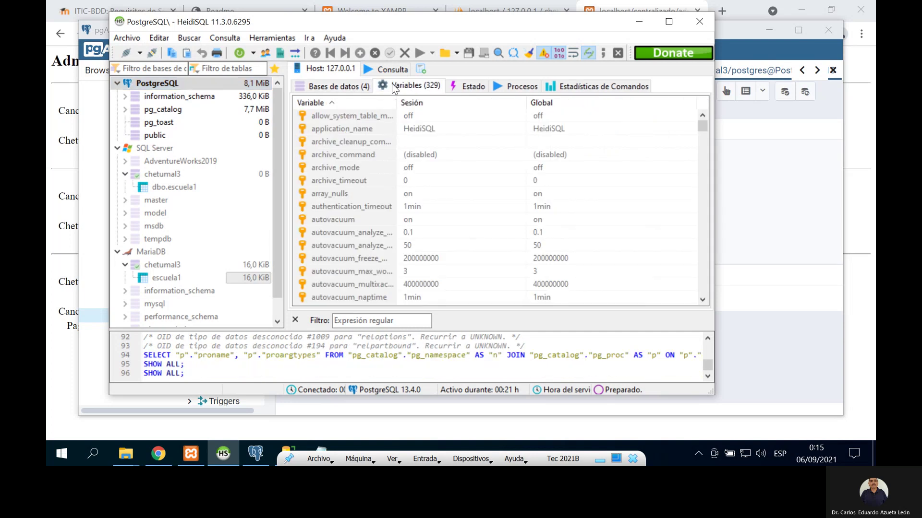
left_click(460, 87)
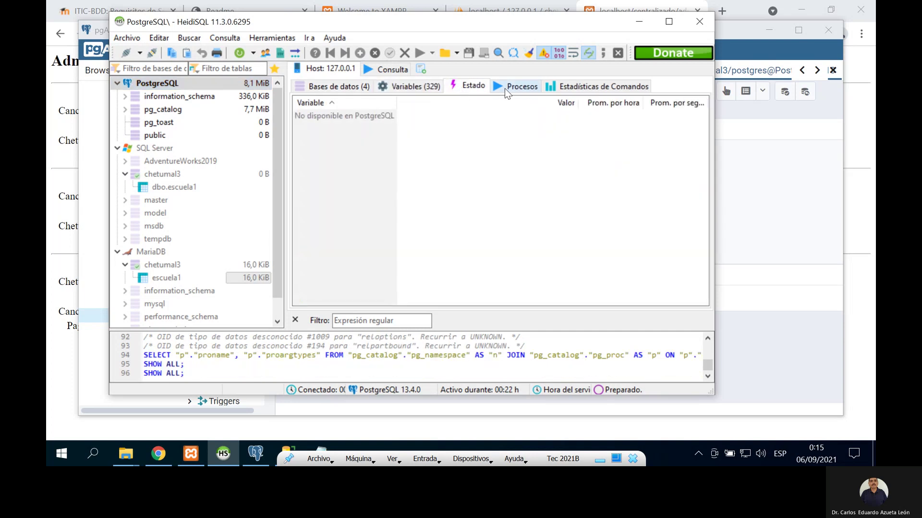
left_click(521, 89)
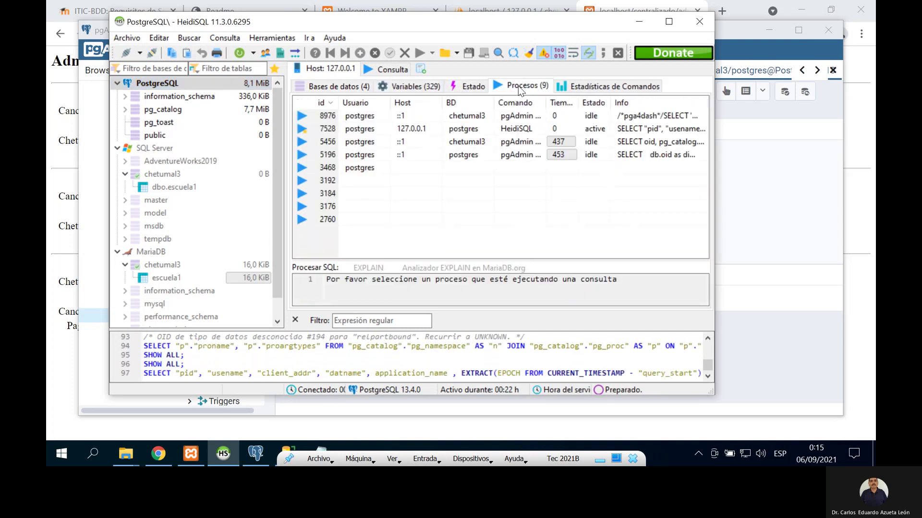
Step: Run SELECT * FROM public.escuela1; against PostgreSQL, getting the relation-does-not-exist error
left_click(373, 68)
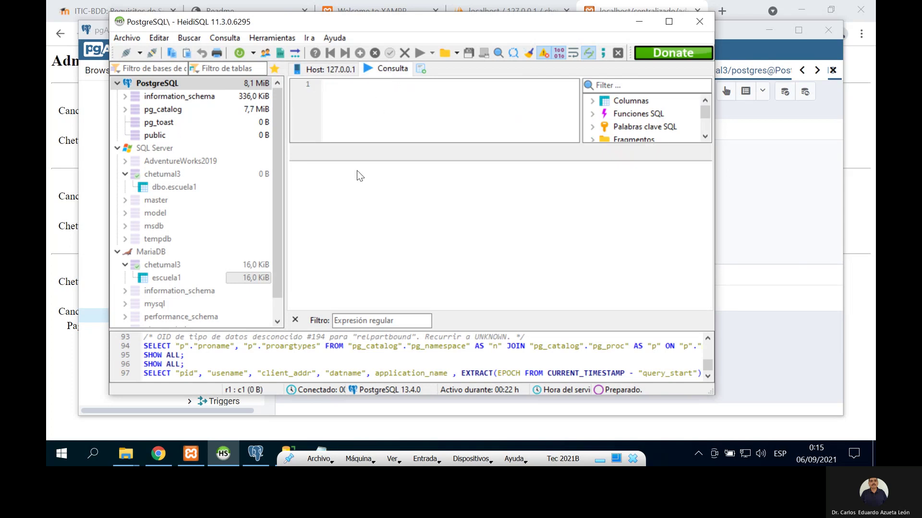
type("select")
left_click(255, 457)
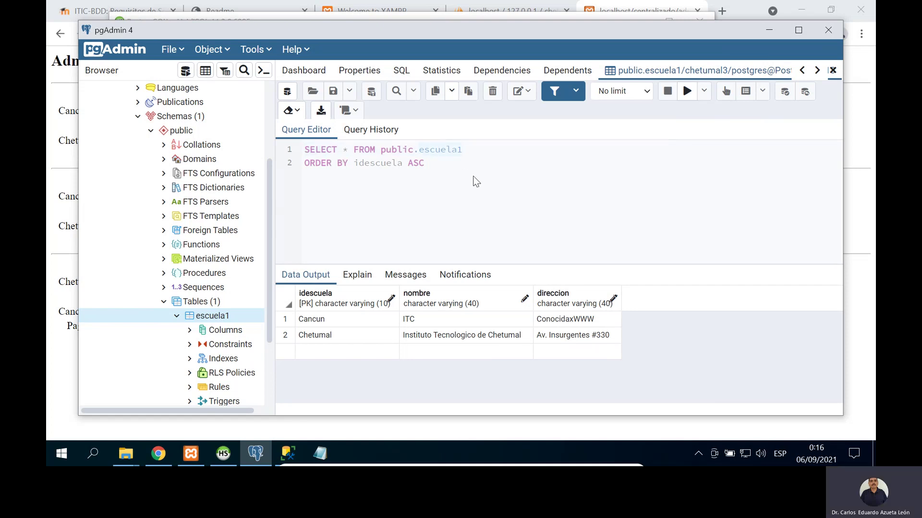
left_click(222, 454)
type("FROM ")
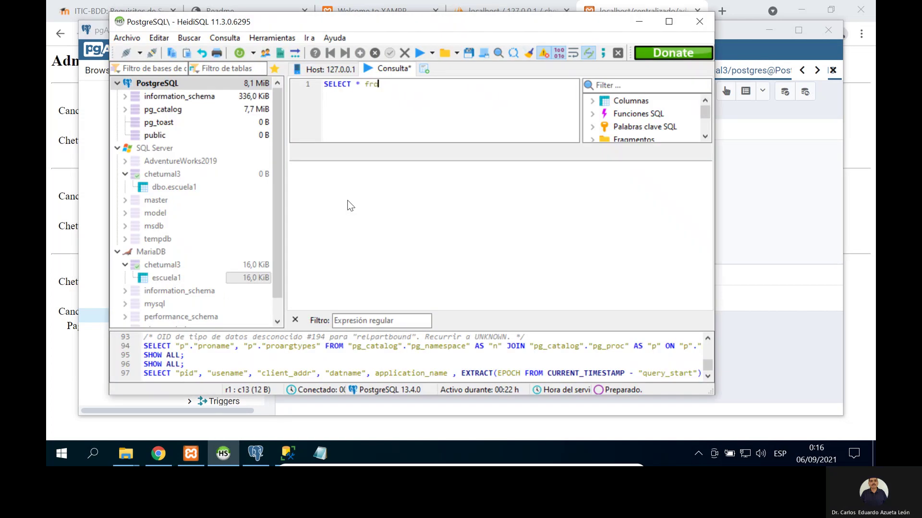
type("public.es")
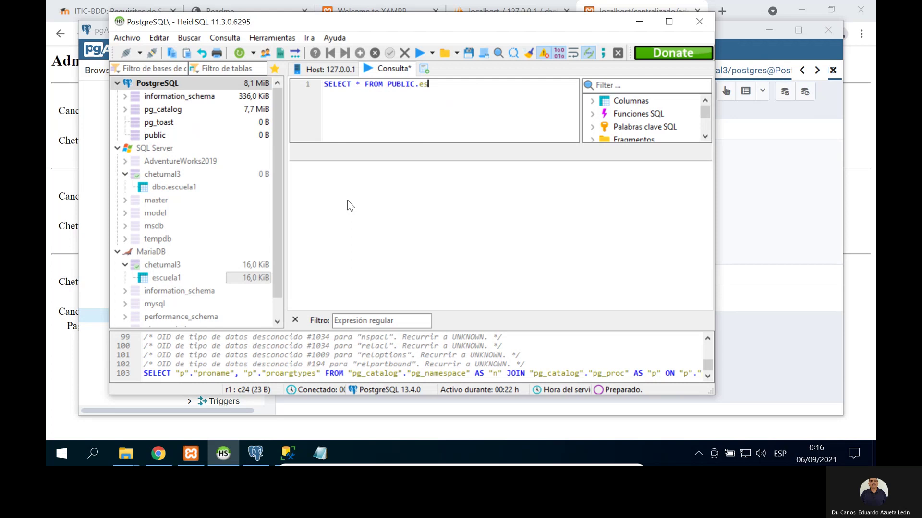
type("cuela1;")
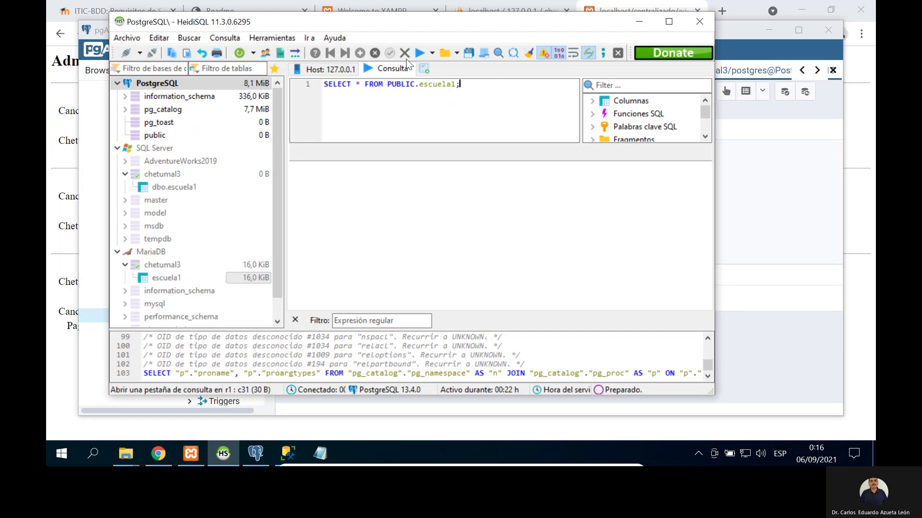
left_click(418, 51)
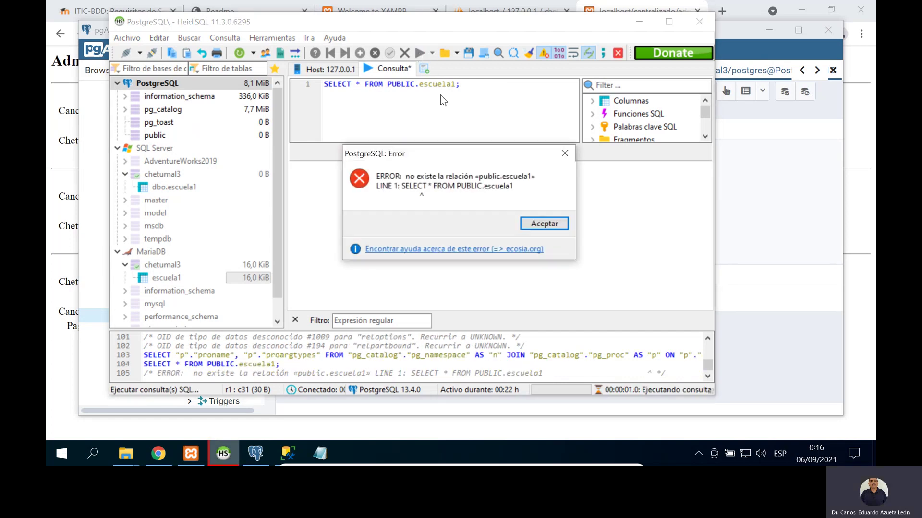
Step: Dismiss the error and trim the query back to SELECT * FROM PUBLIC., comparing with pgAdmin
left_click(545, 224)
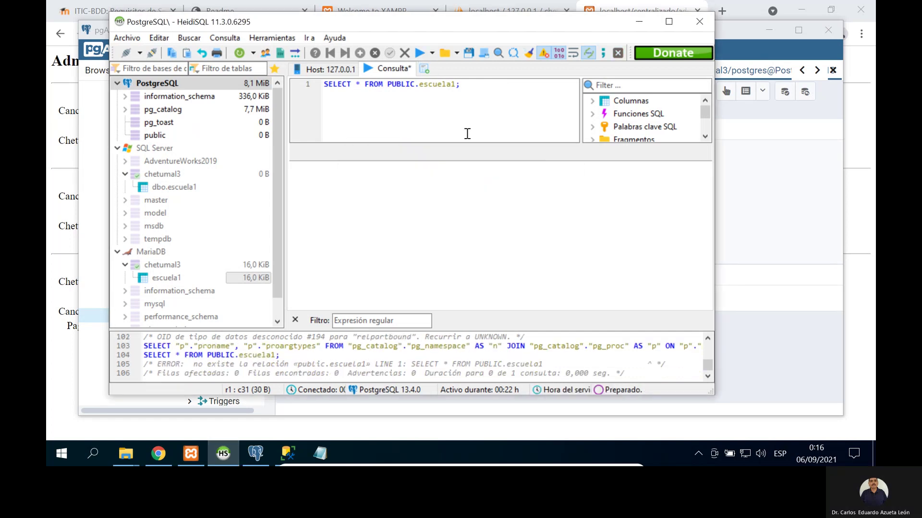
left_click(261, 451)
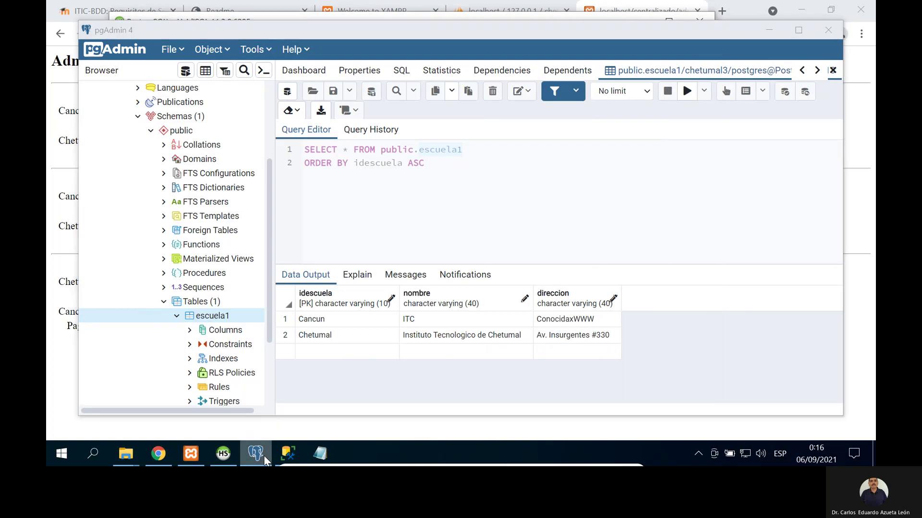
left_click(263, 456)
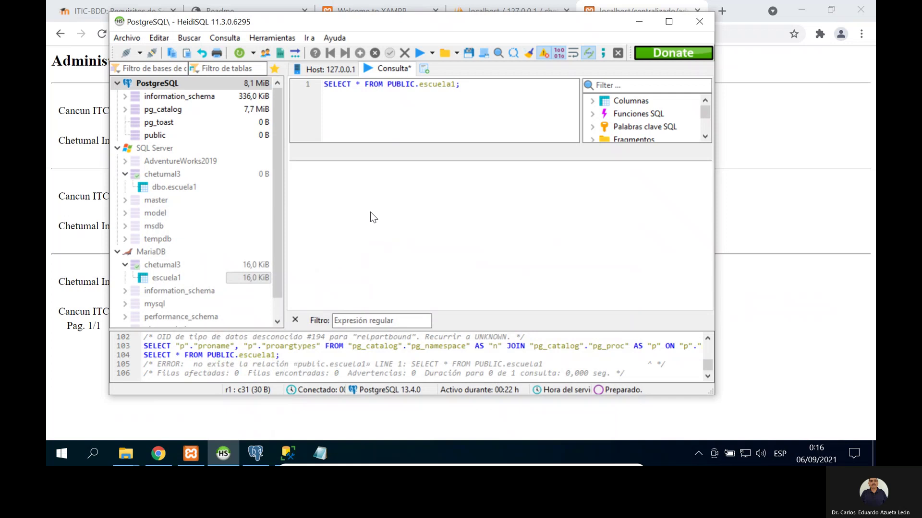
left_click(592, 101)
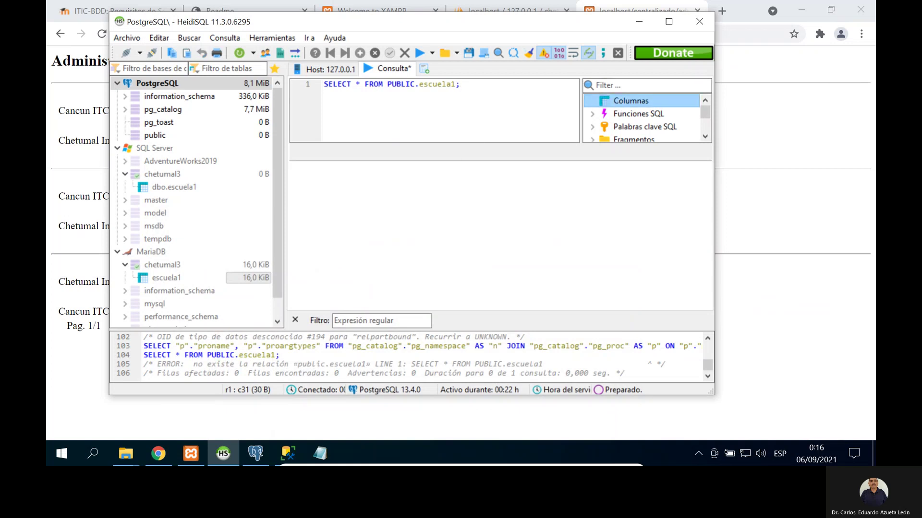
left_click(481, 86)
key("BackSpace")
key("BackSpace")
key("BackSpace")
key("BackSpace")
key("BackSpace")
key("BackSpace")
key("BackSpace")
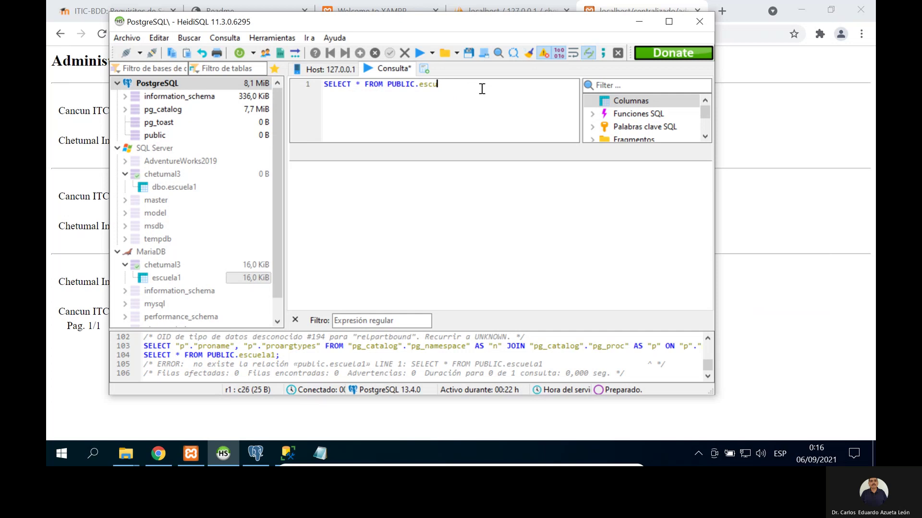
key("BackSpace")
key("BackSpace")
key("BackSpace")
type(".")
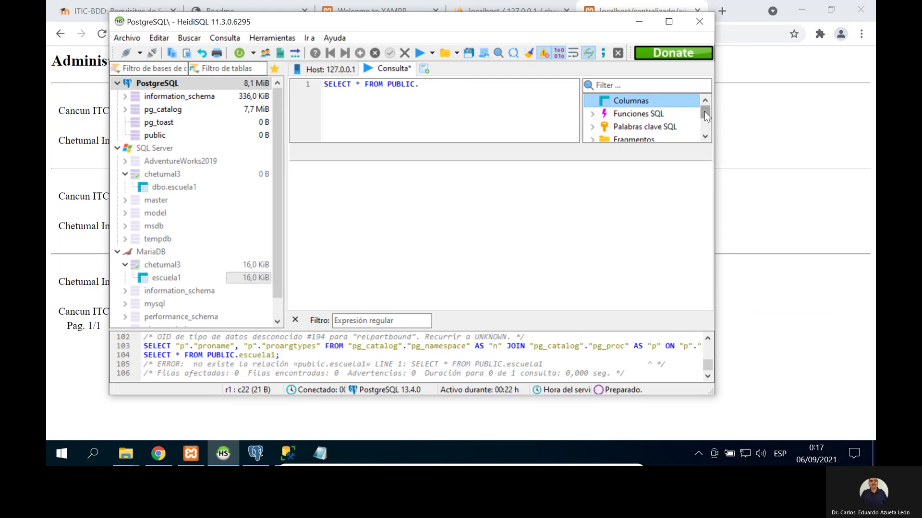
Step: Show the PostgreSQL host's list of 9 running server processes
scroll(704, 125, "down", 4)
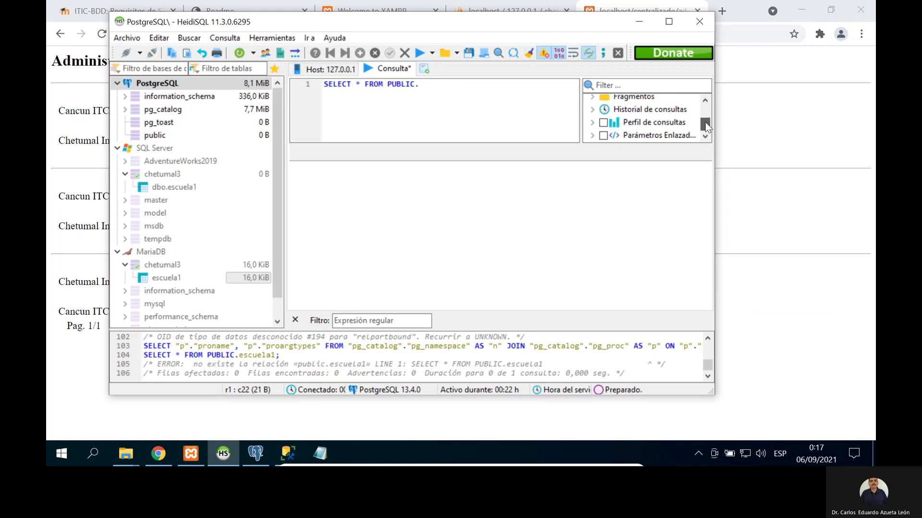
scroll(703, 115, "up", 4)
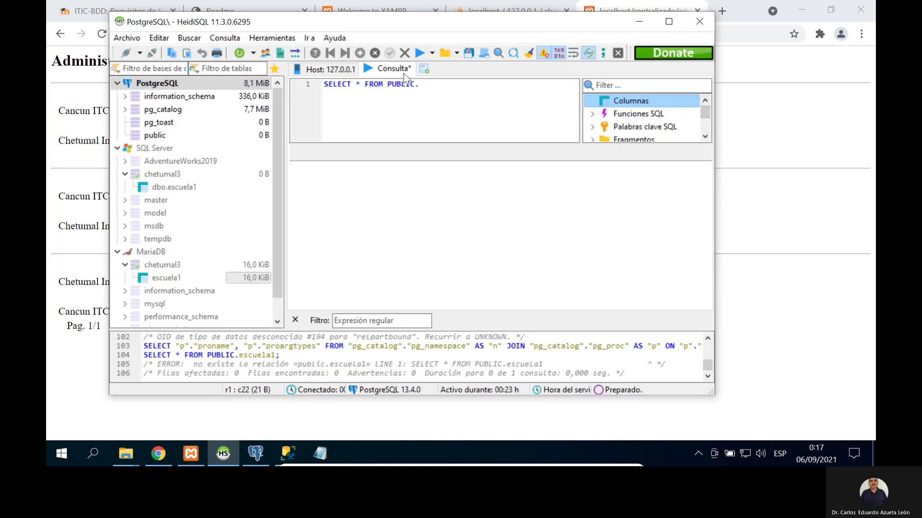
left_click(423, 70)
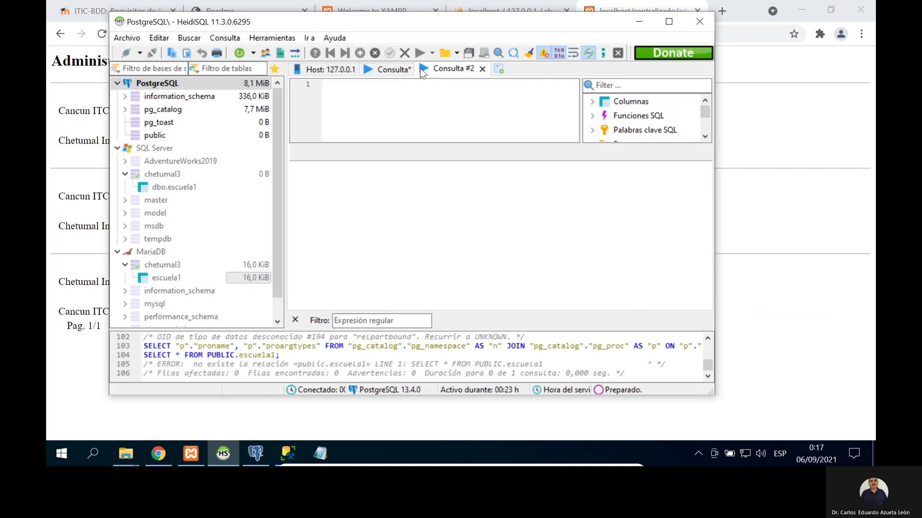
left_click(482, 69)
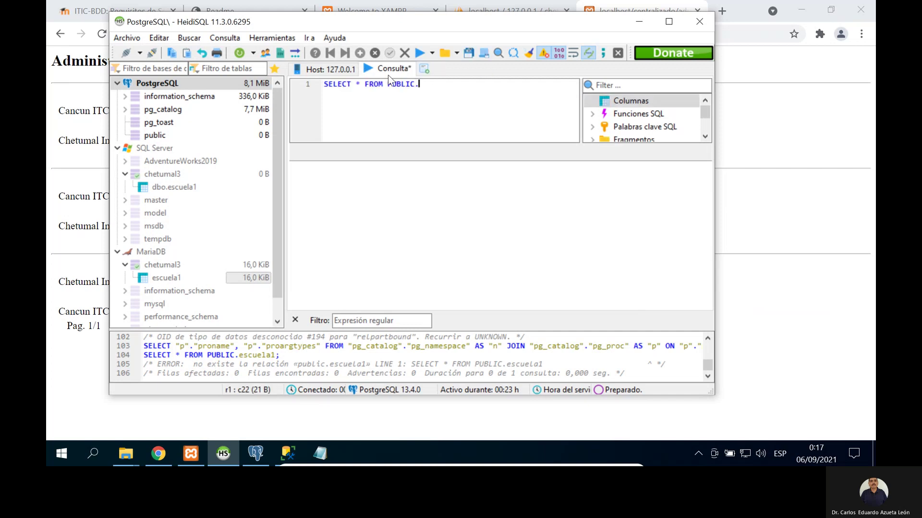
left_click(343, 73)
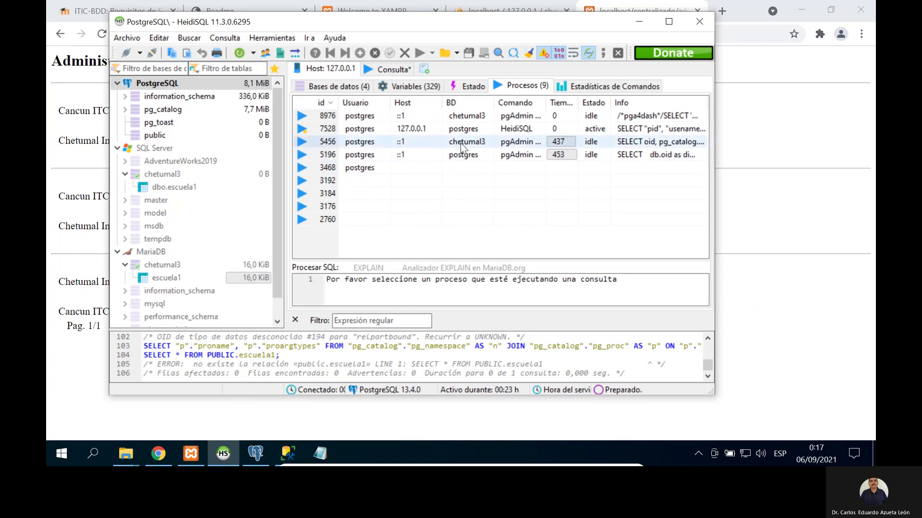
Step: Inspect processes 5456 and 8976, copy 8976's row, then return to the database size overview
left_click(303, 146)
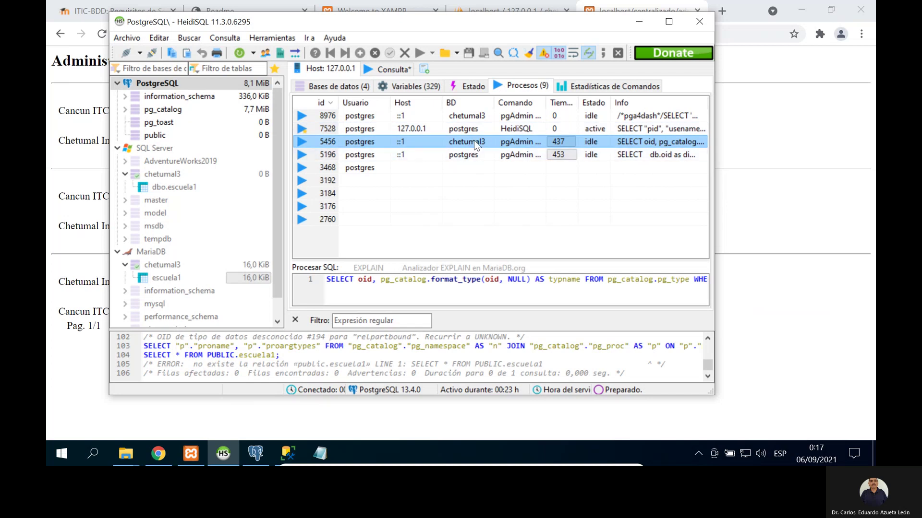
left_click(307, 119)
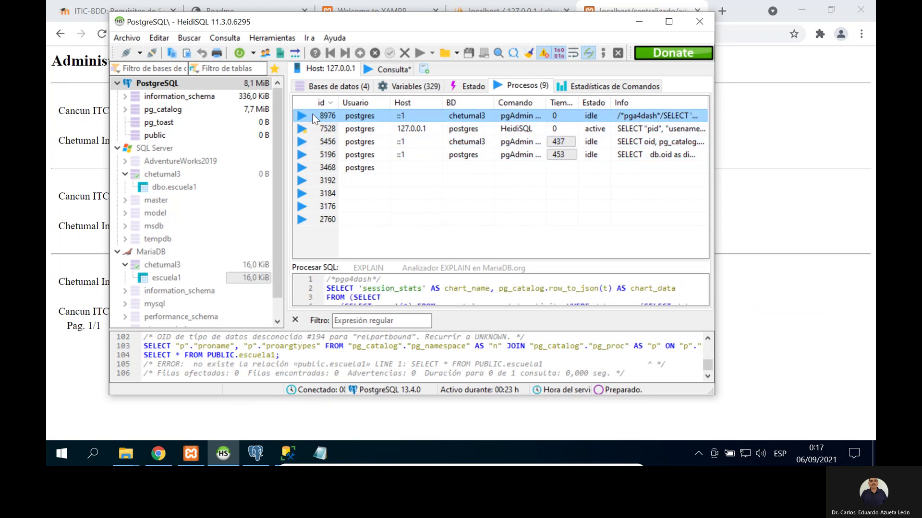
right_click(314, 119)
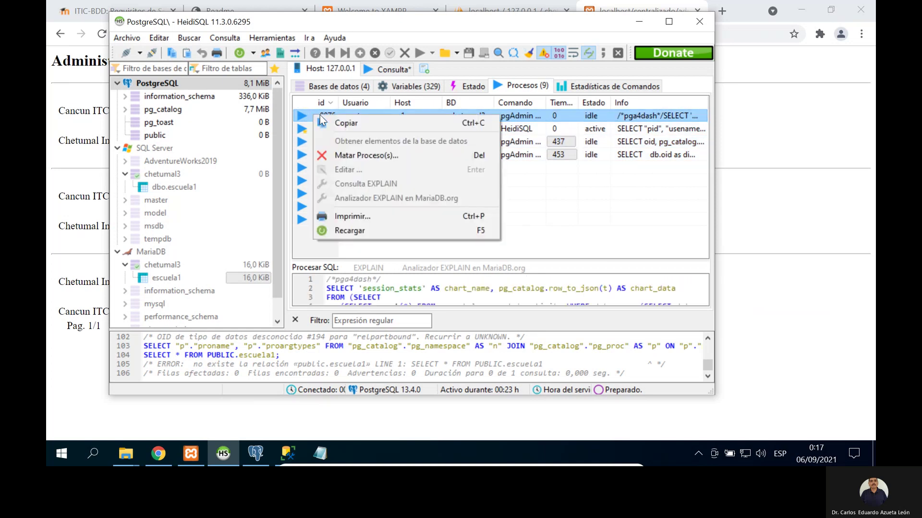
left_click(331, 123)
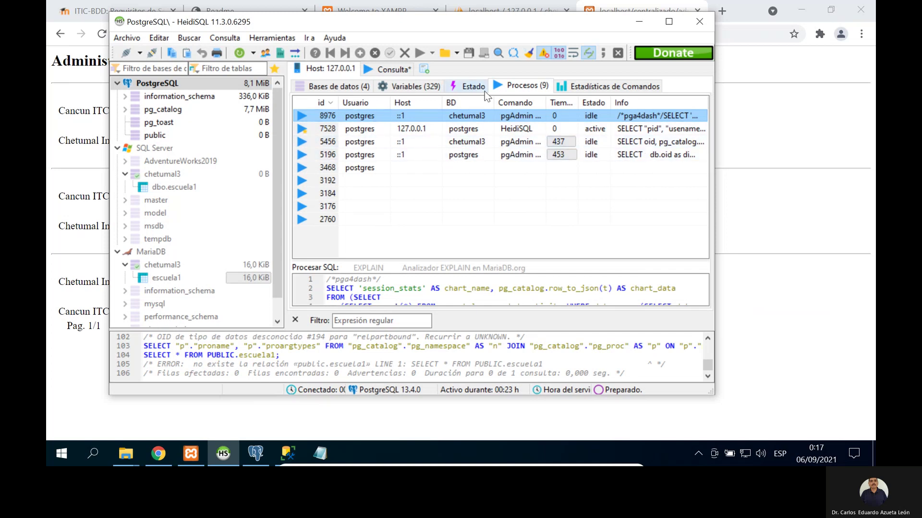
left_click(336, 88)
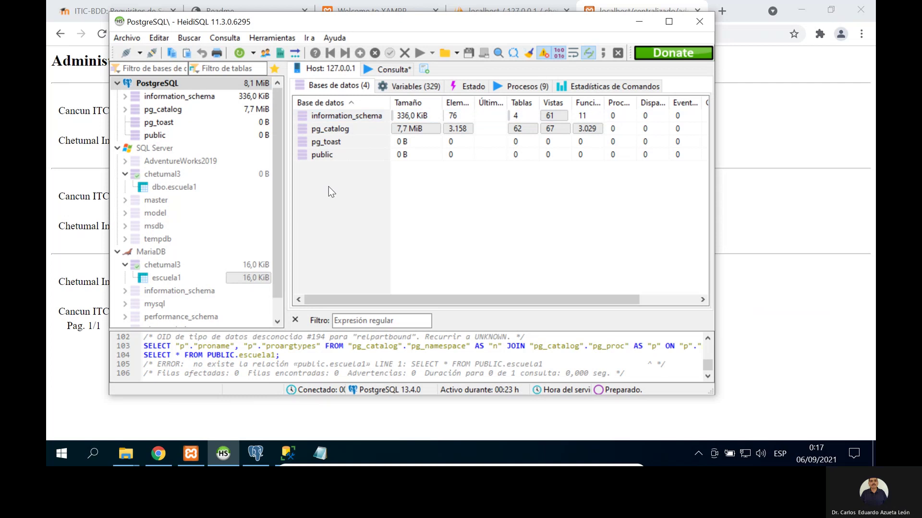
right_click(172, 84)
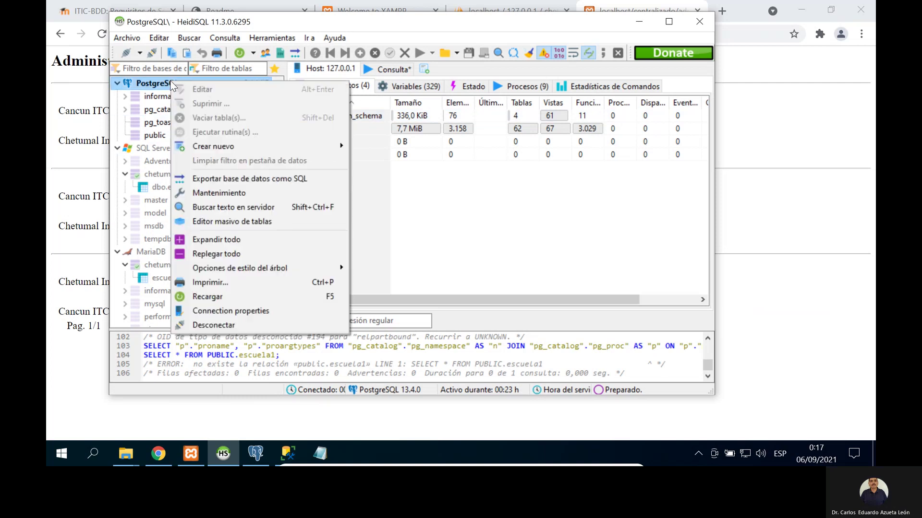
mouse_move(239, 147)
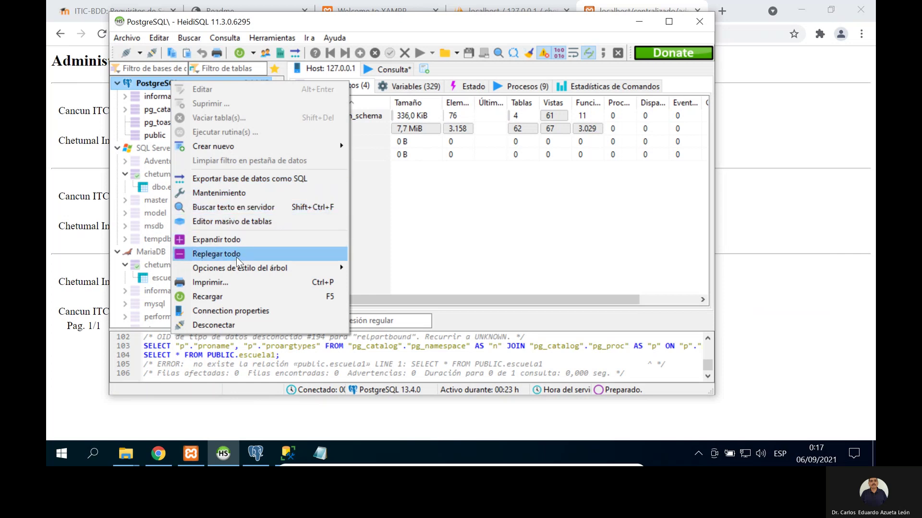
left_click(238, 313)
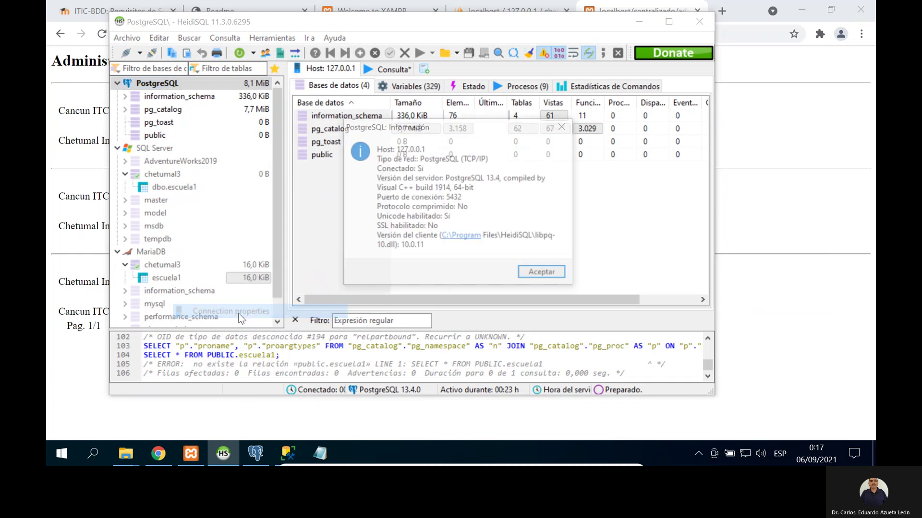
left_click(544, 274)
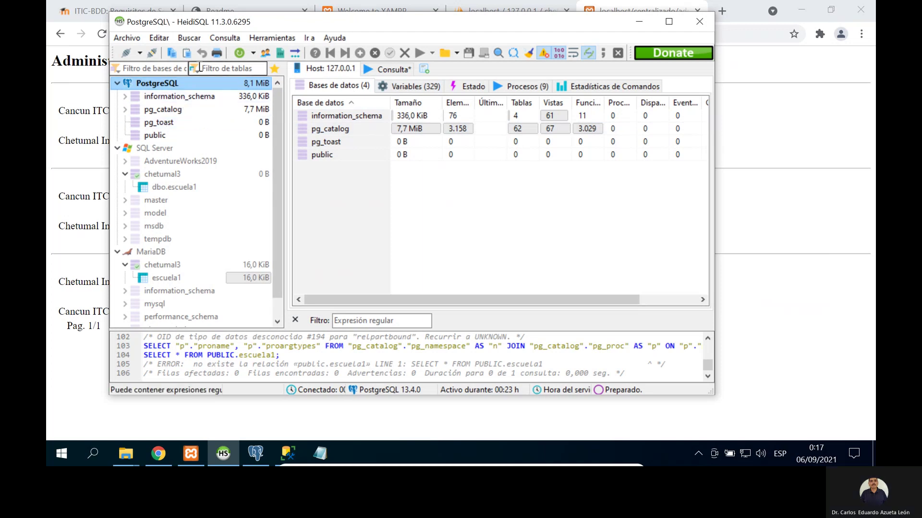
Step: Minimise the VirtualBox machine and ask Teams to stop the meeting recording (Detener grabación)
left_click(229, 67)
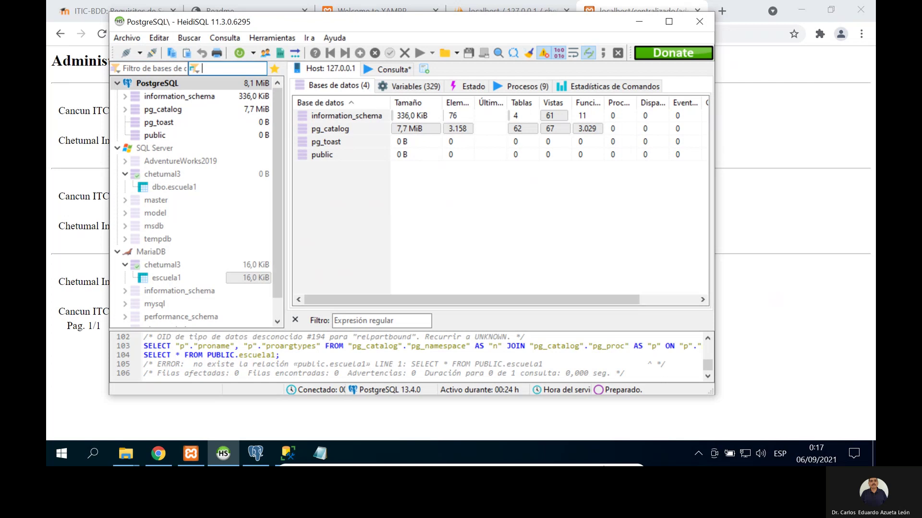
mouse_move(596, 463)
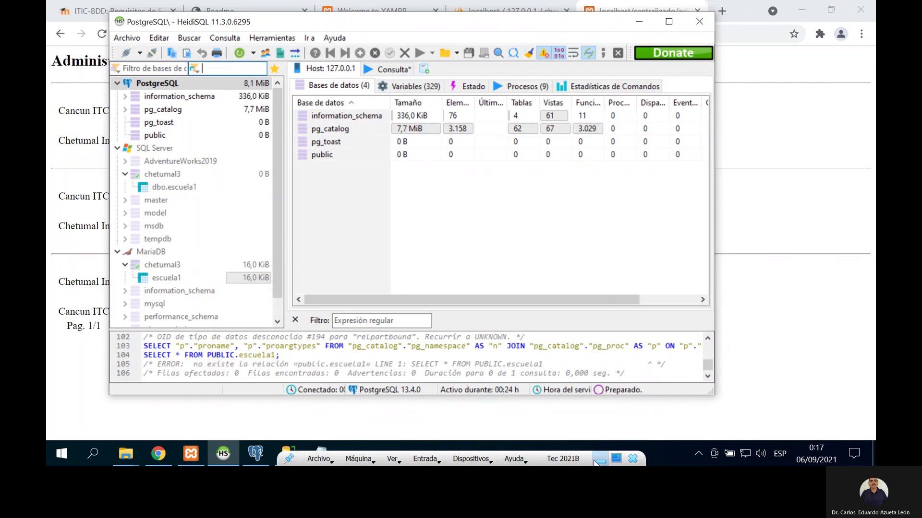
left_click(596, 462)
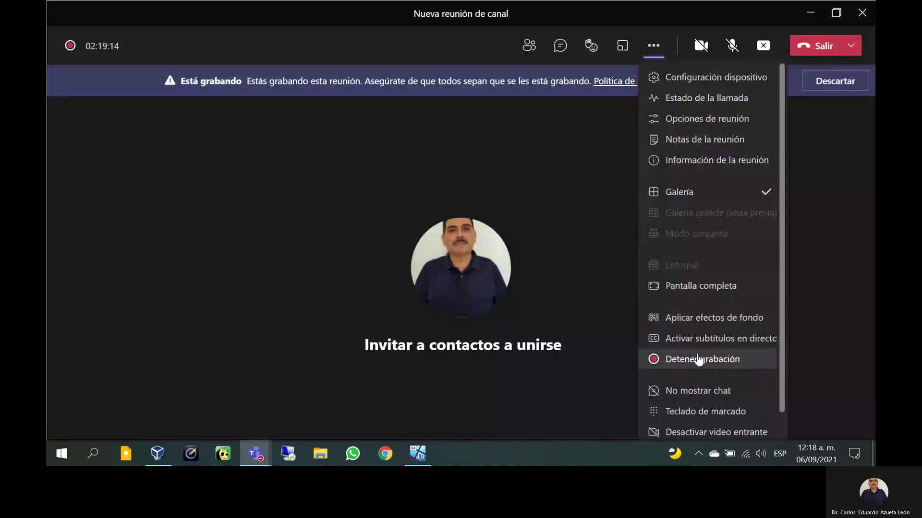
left_click(696, 357)
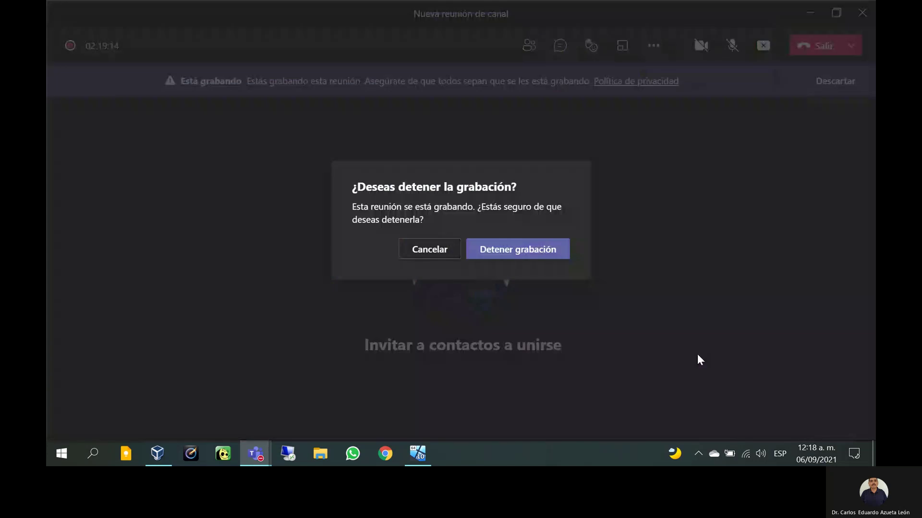